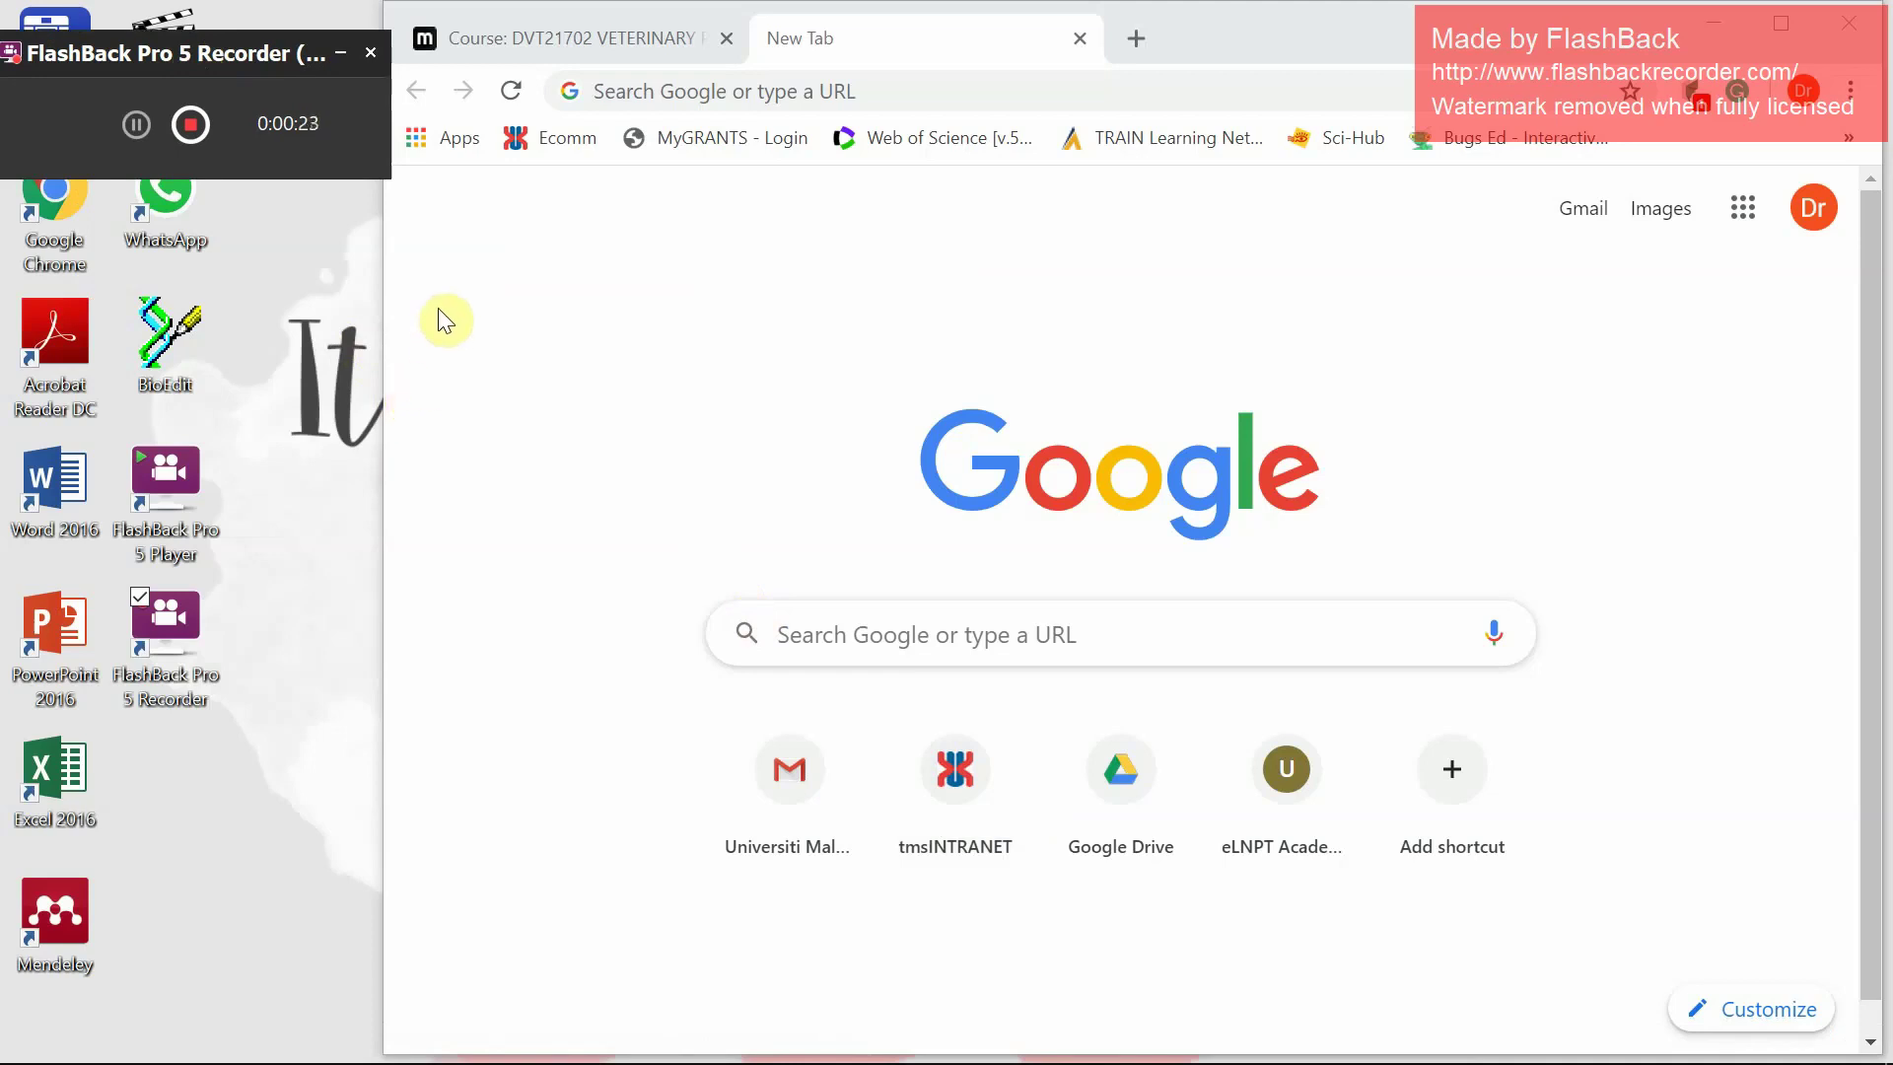
Open Google Forms from the Google apps and create a new form from the Blank Quiz template
left_click(519, 318)
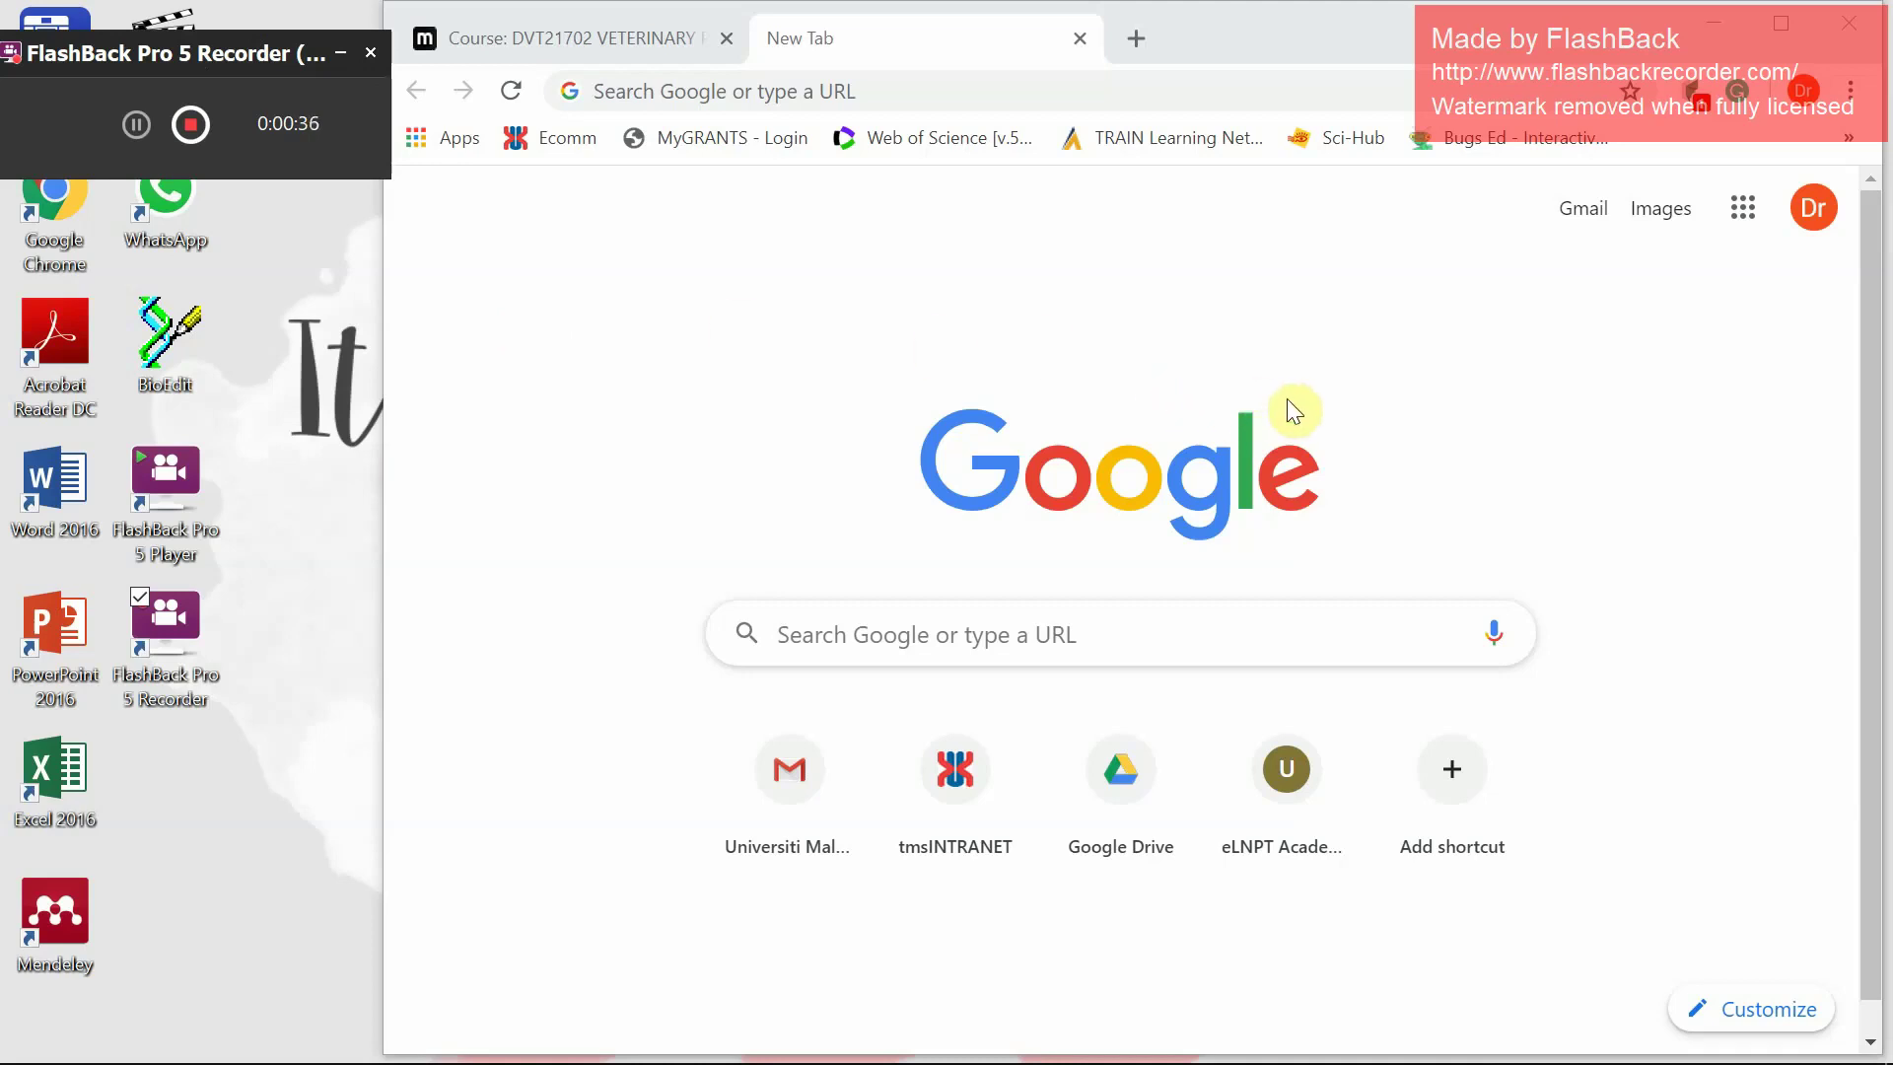
left_click(1747, 215)
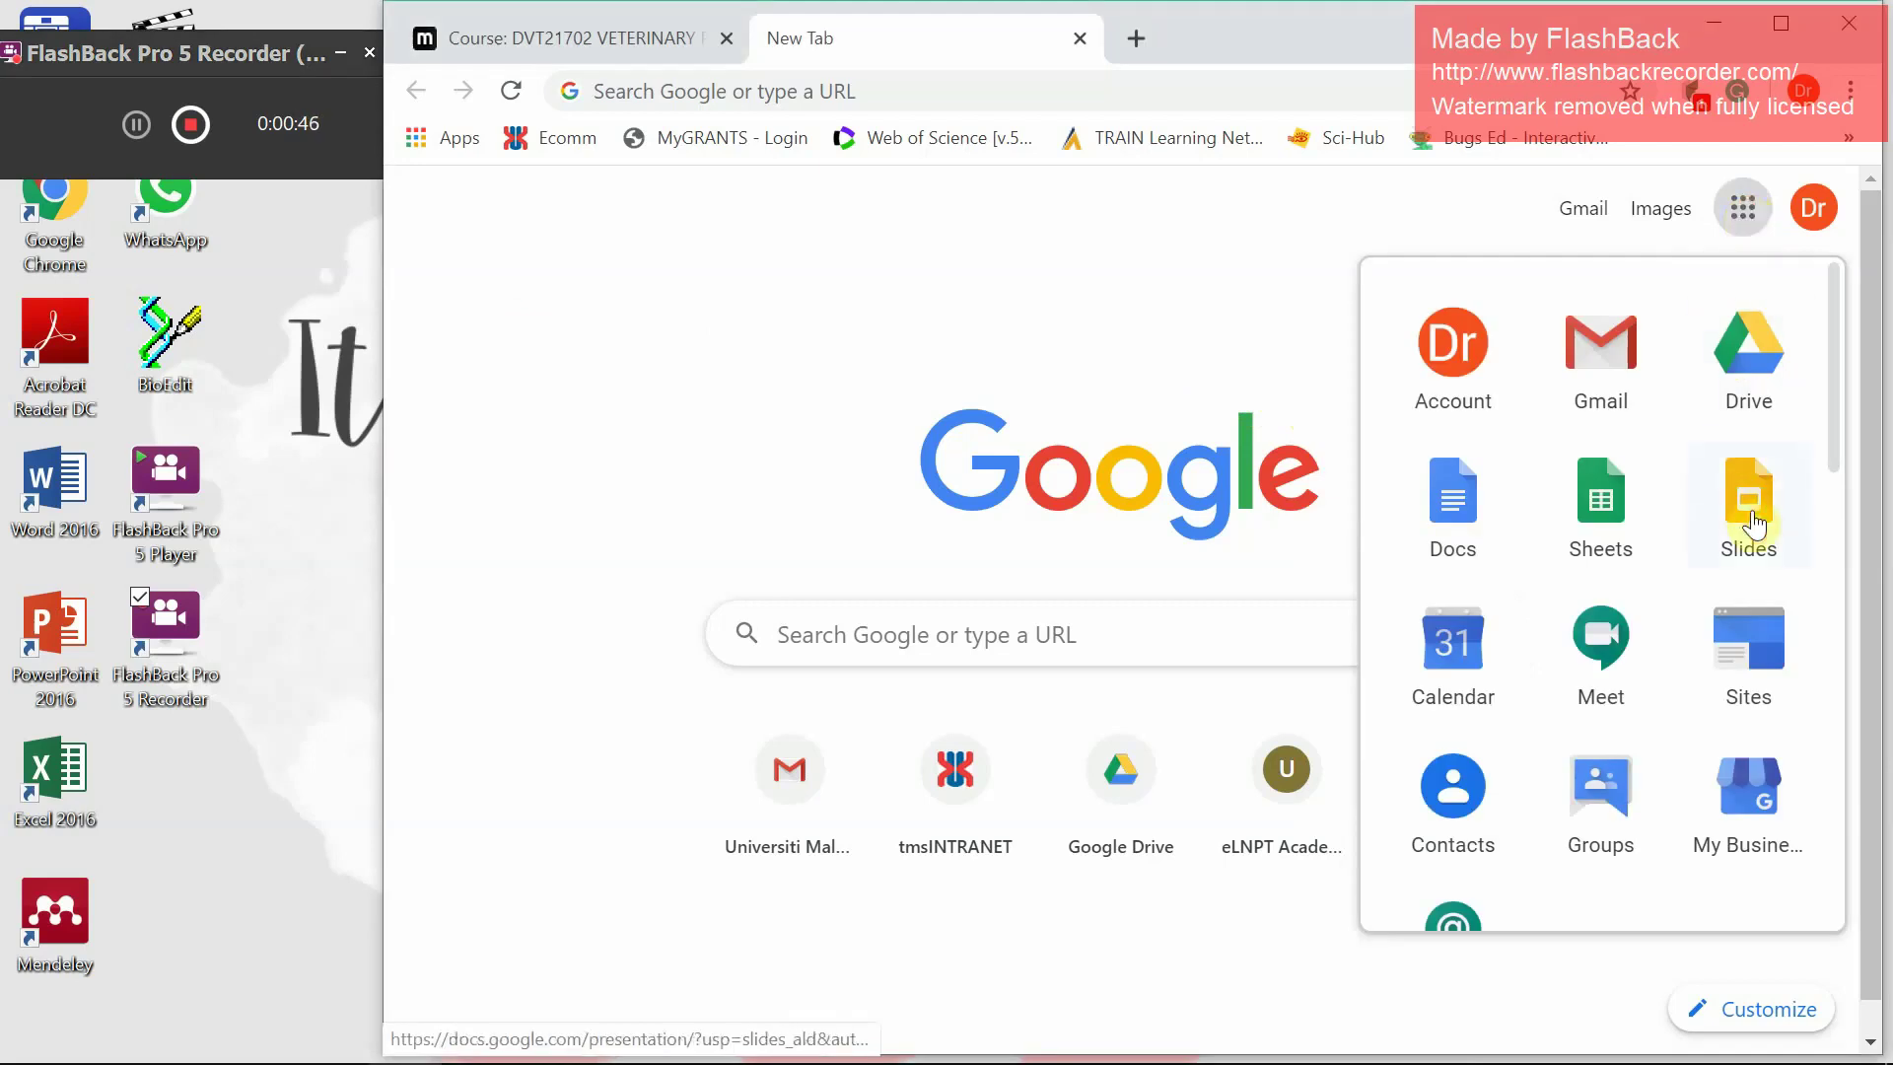
scroll(1752, 523, "down", 8)
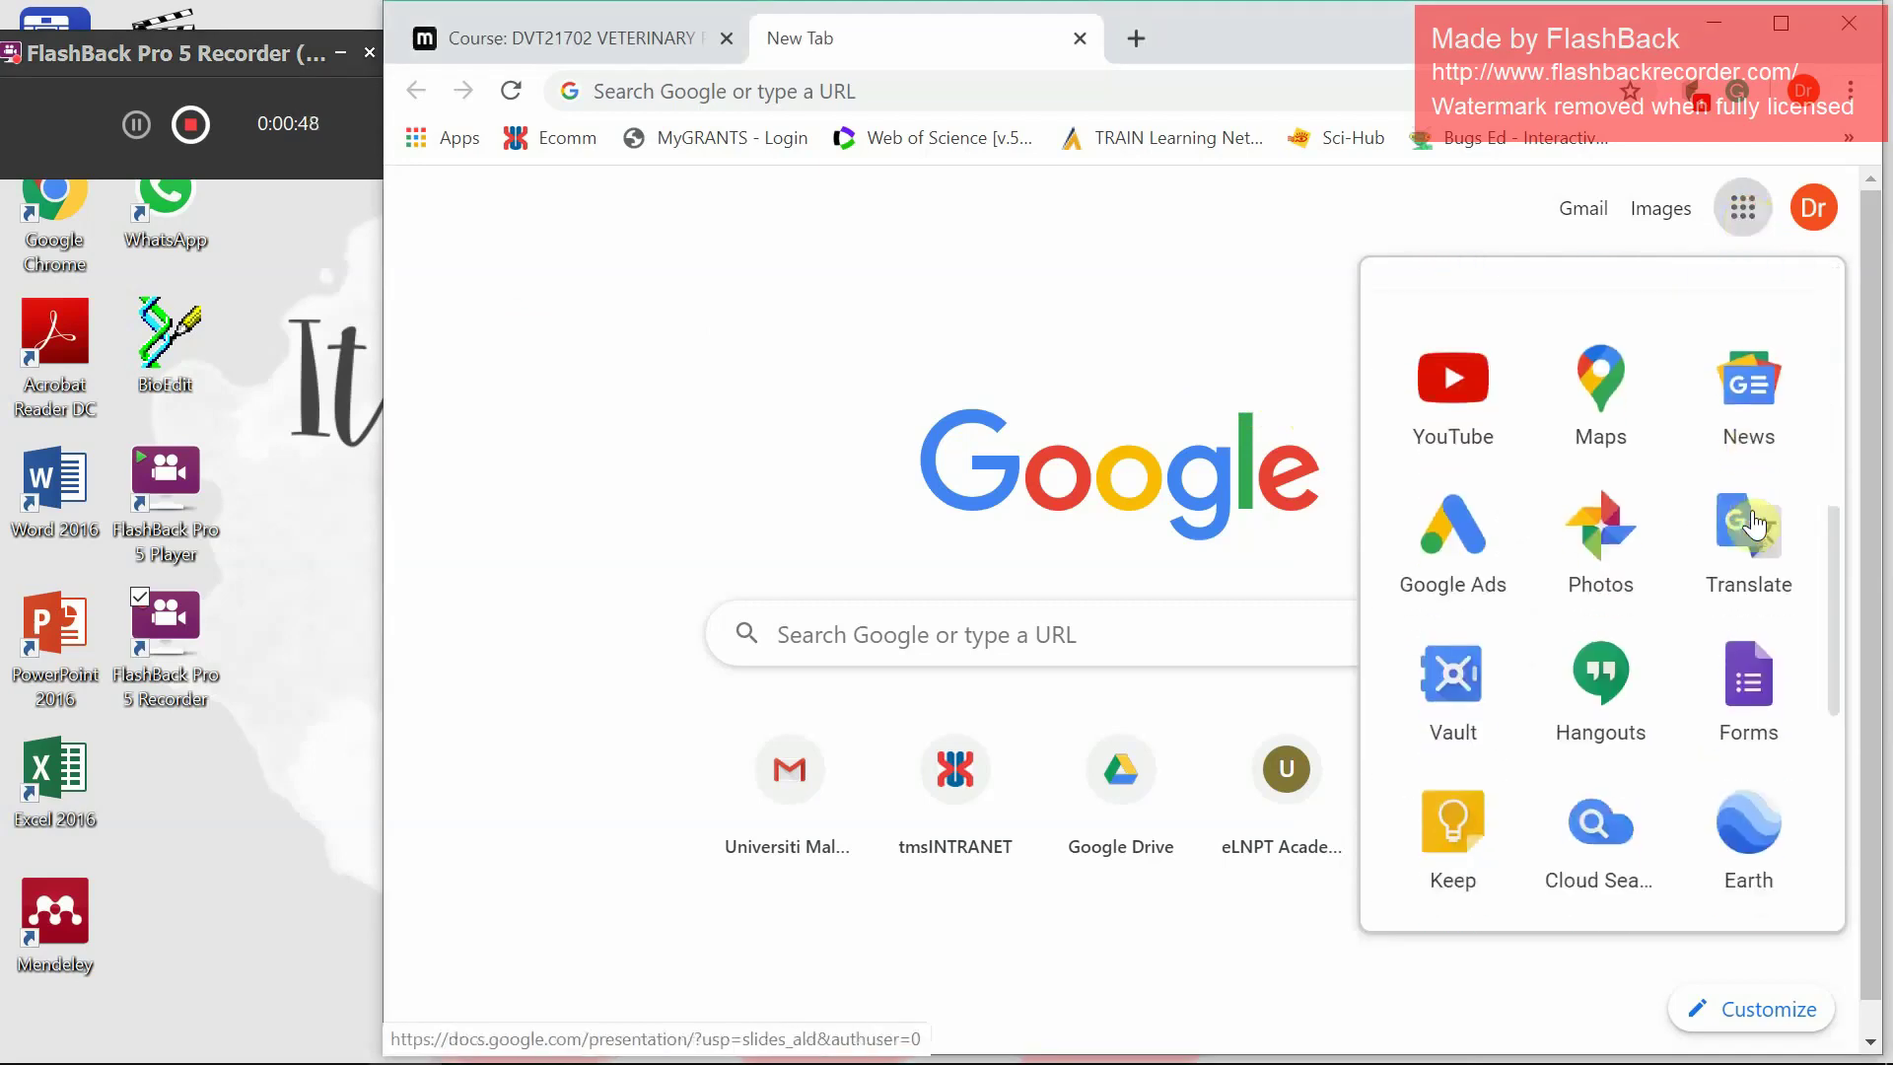
scroll(1753, 526, "down", 2)
left_click(1762, 559)
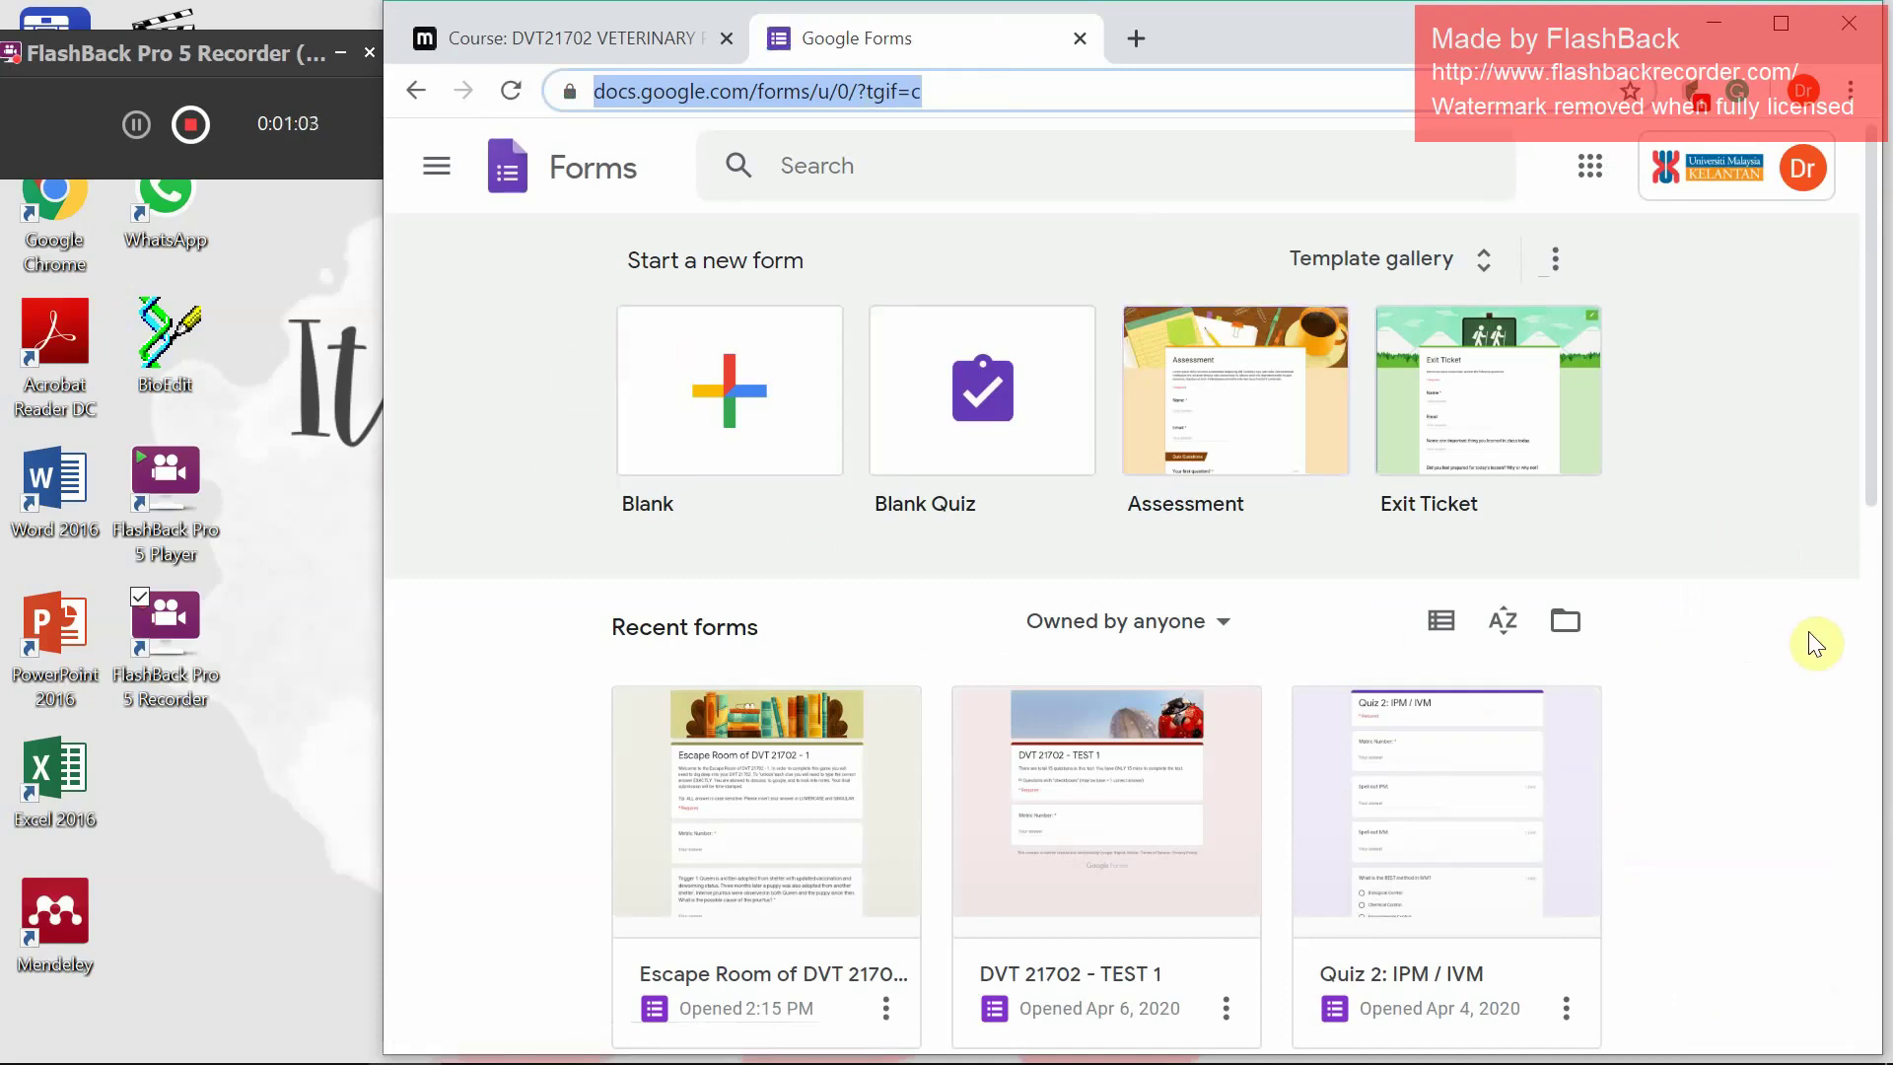
left_click(1013, 419)
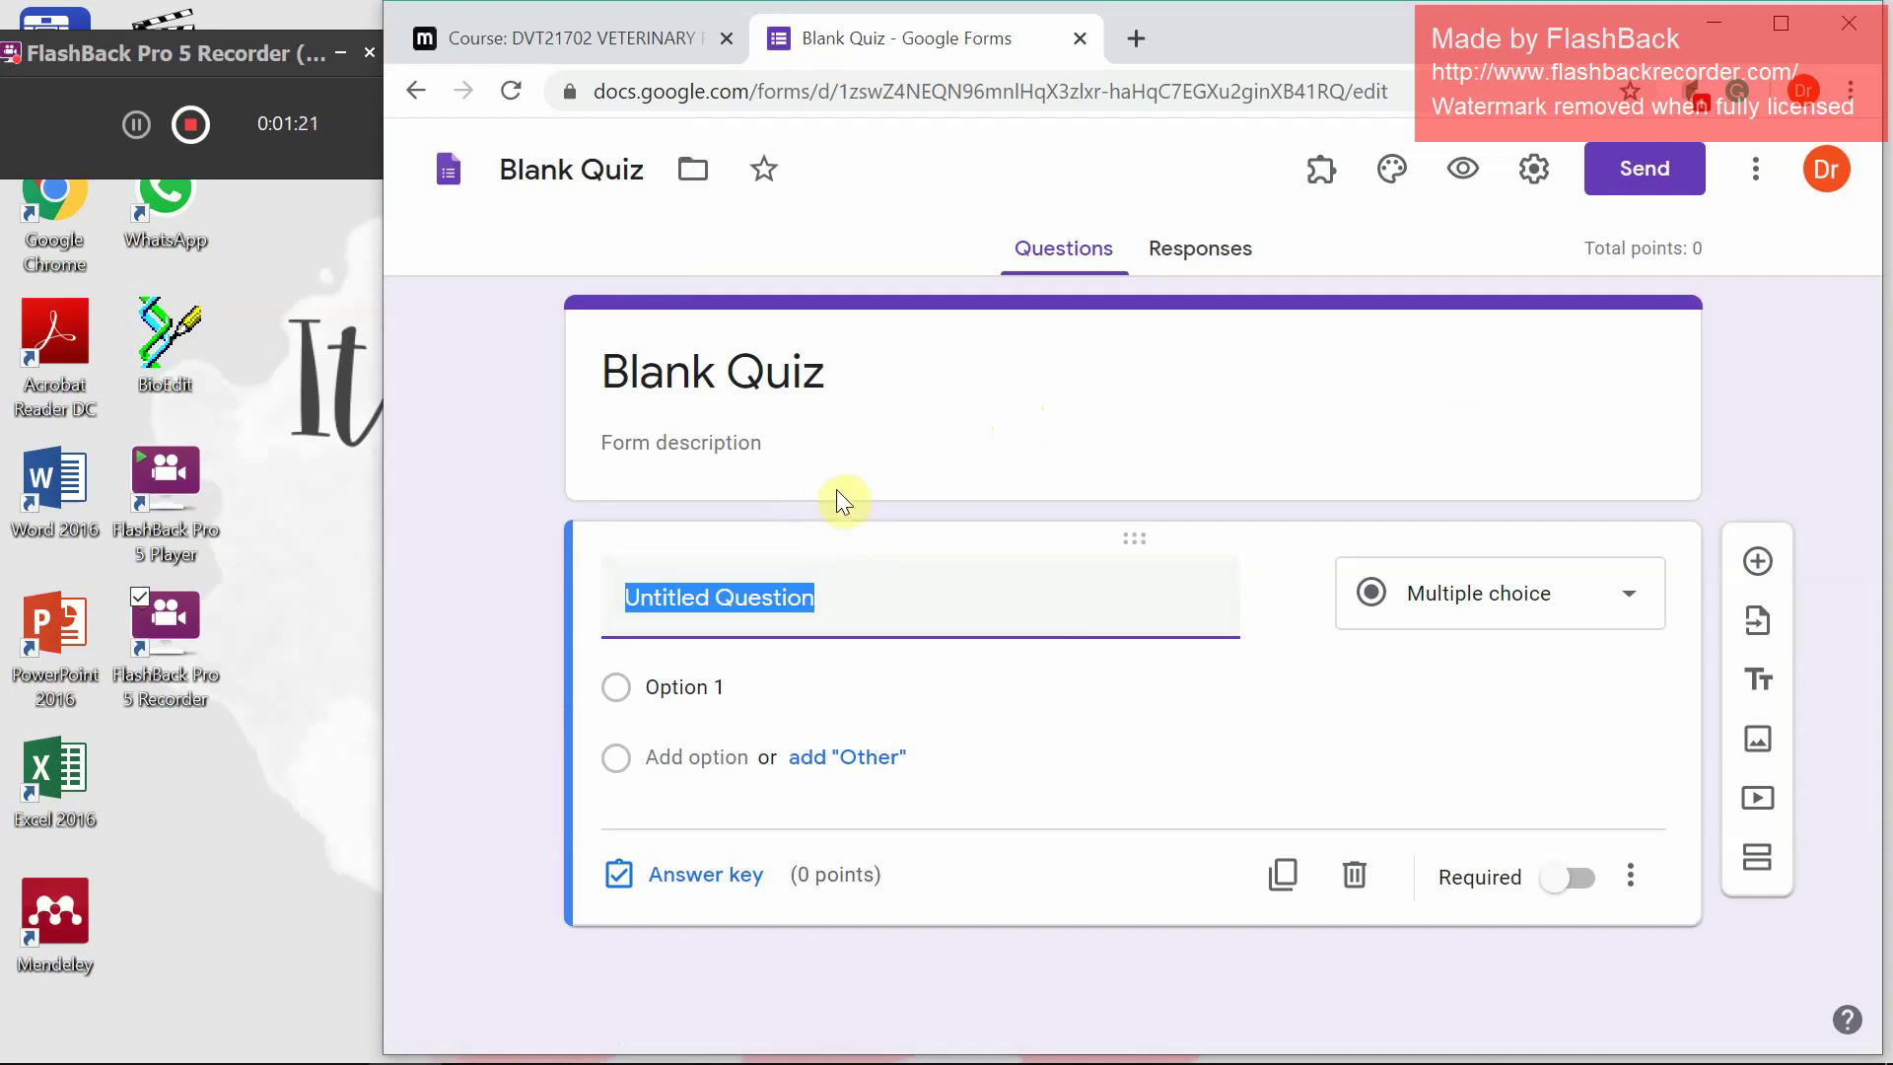
In the form's settings, keep Make this a quiz on and set grade release to Later, after manual review
left_click(1535, 173)
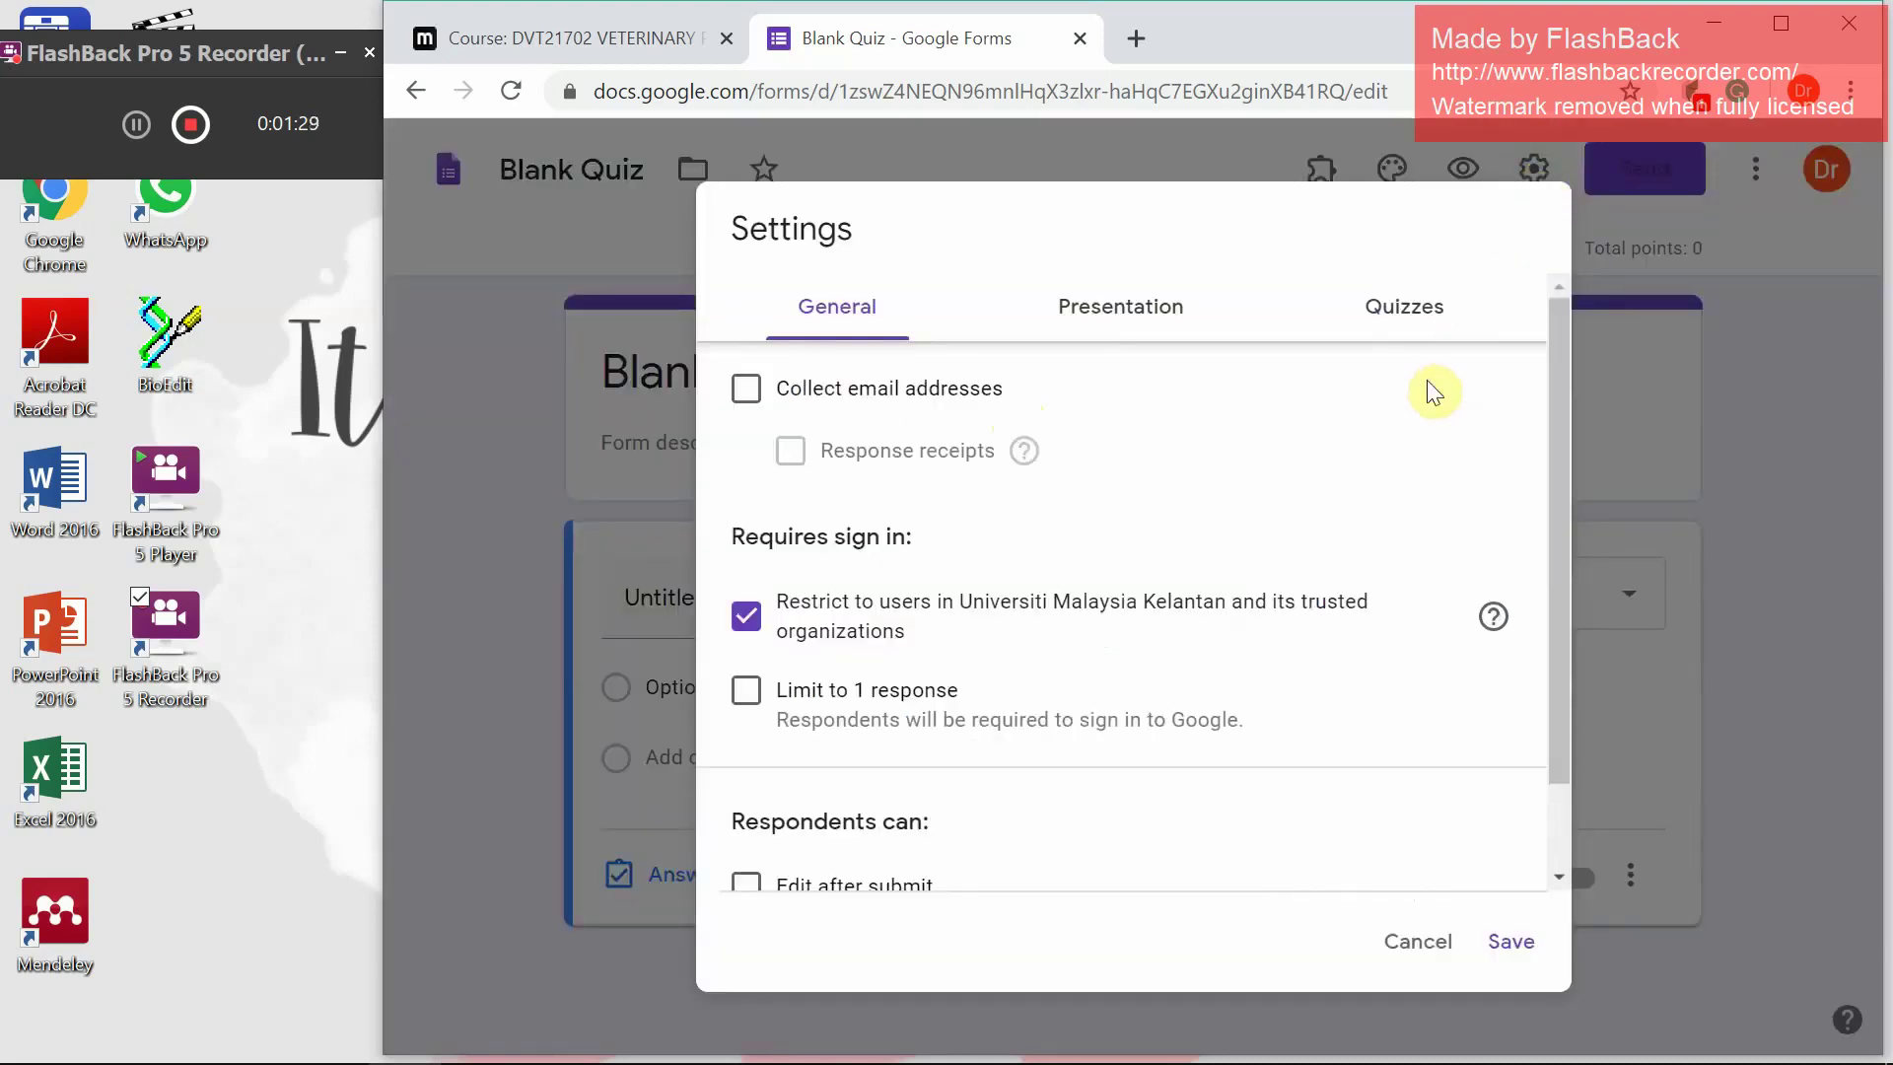
left_click(1428, 325)
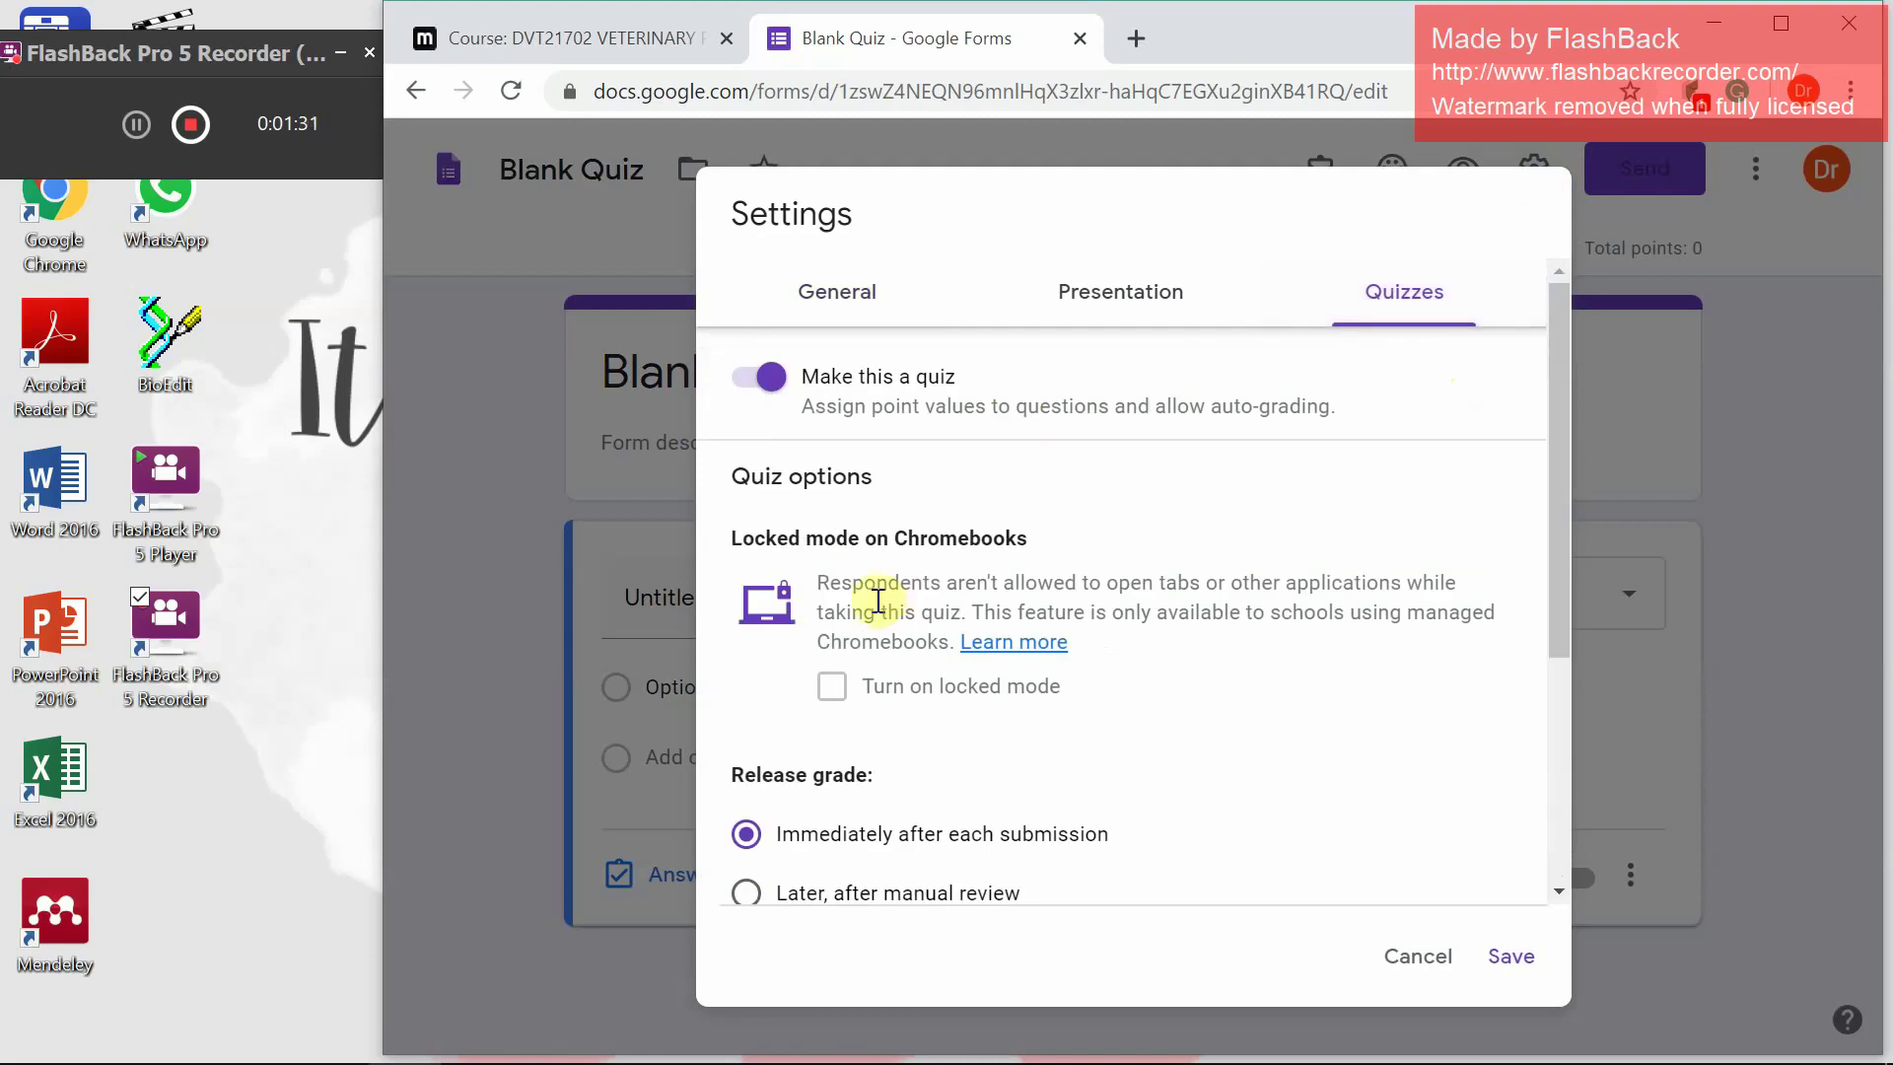
left_click(754, 395)
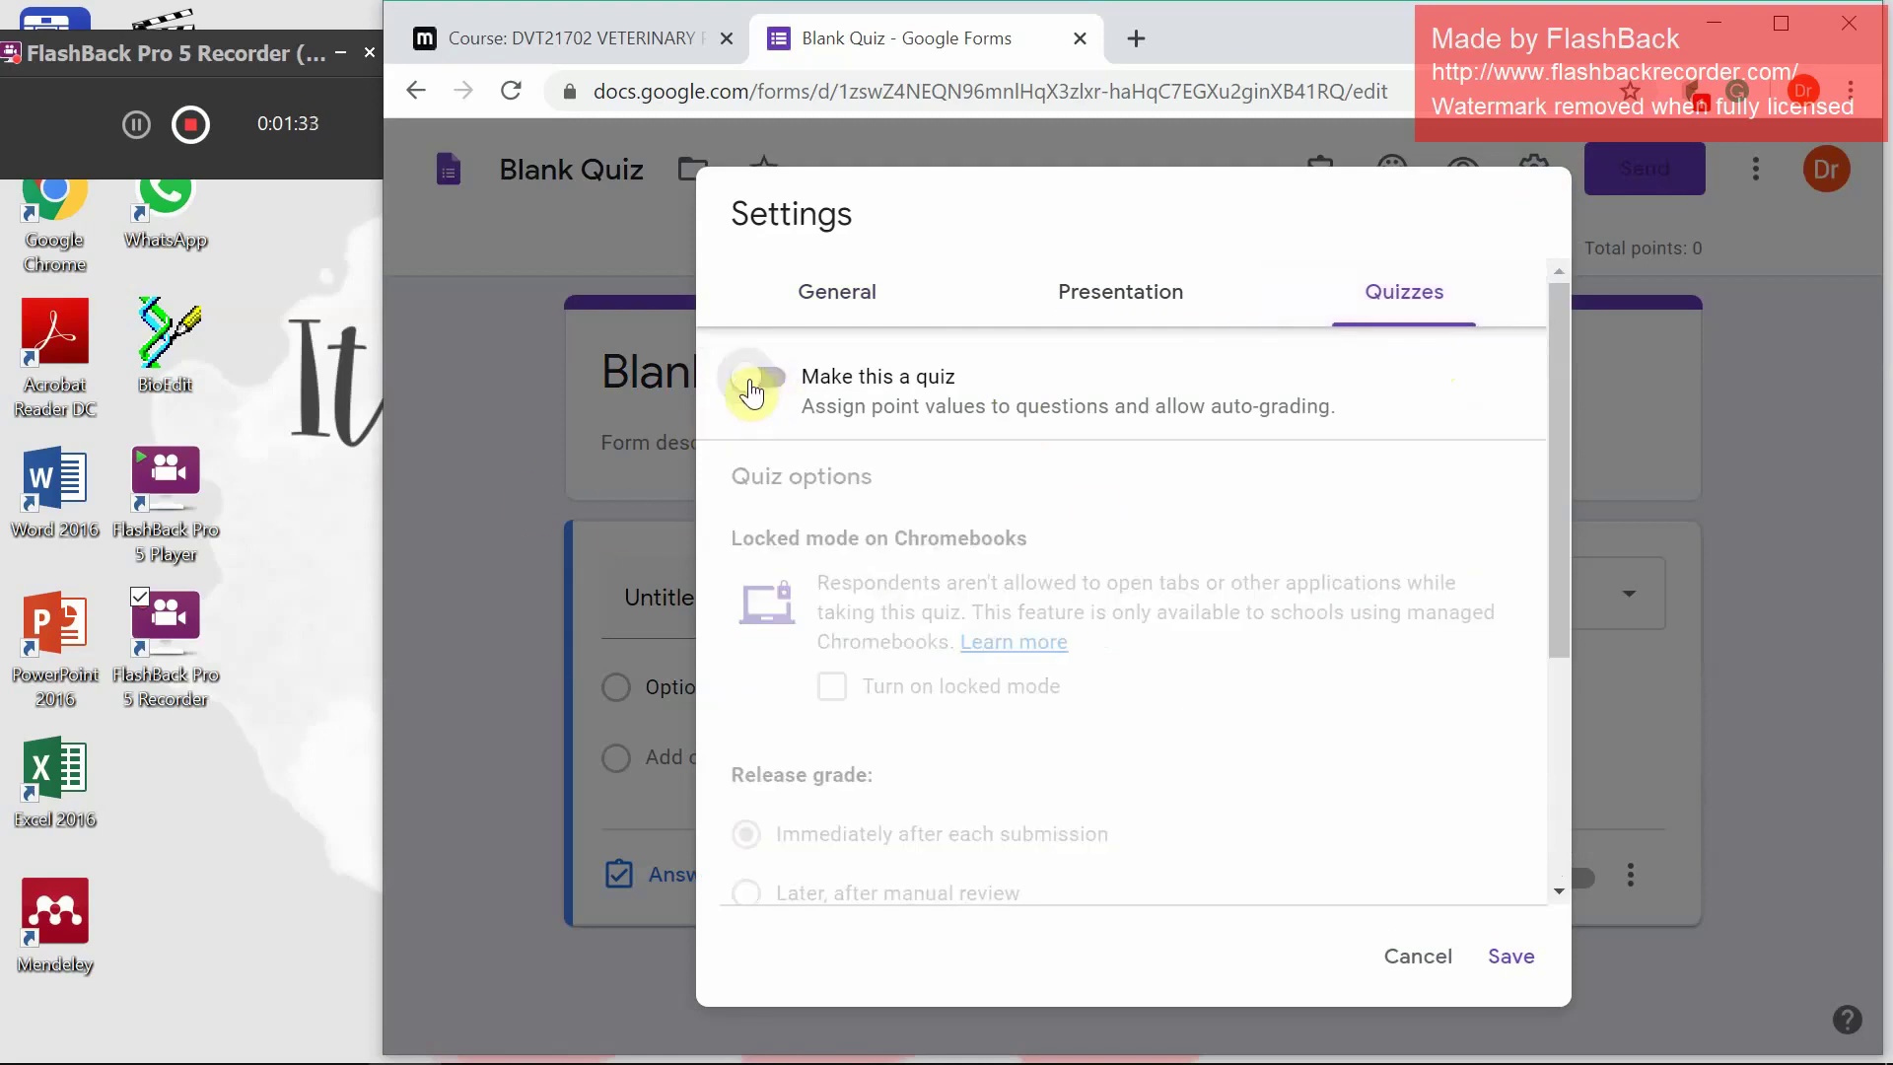
left_click(753, 392)
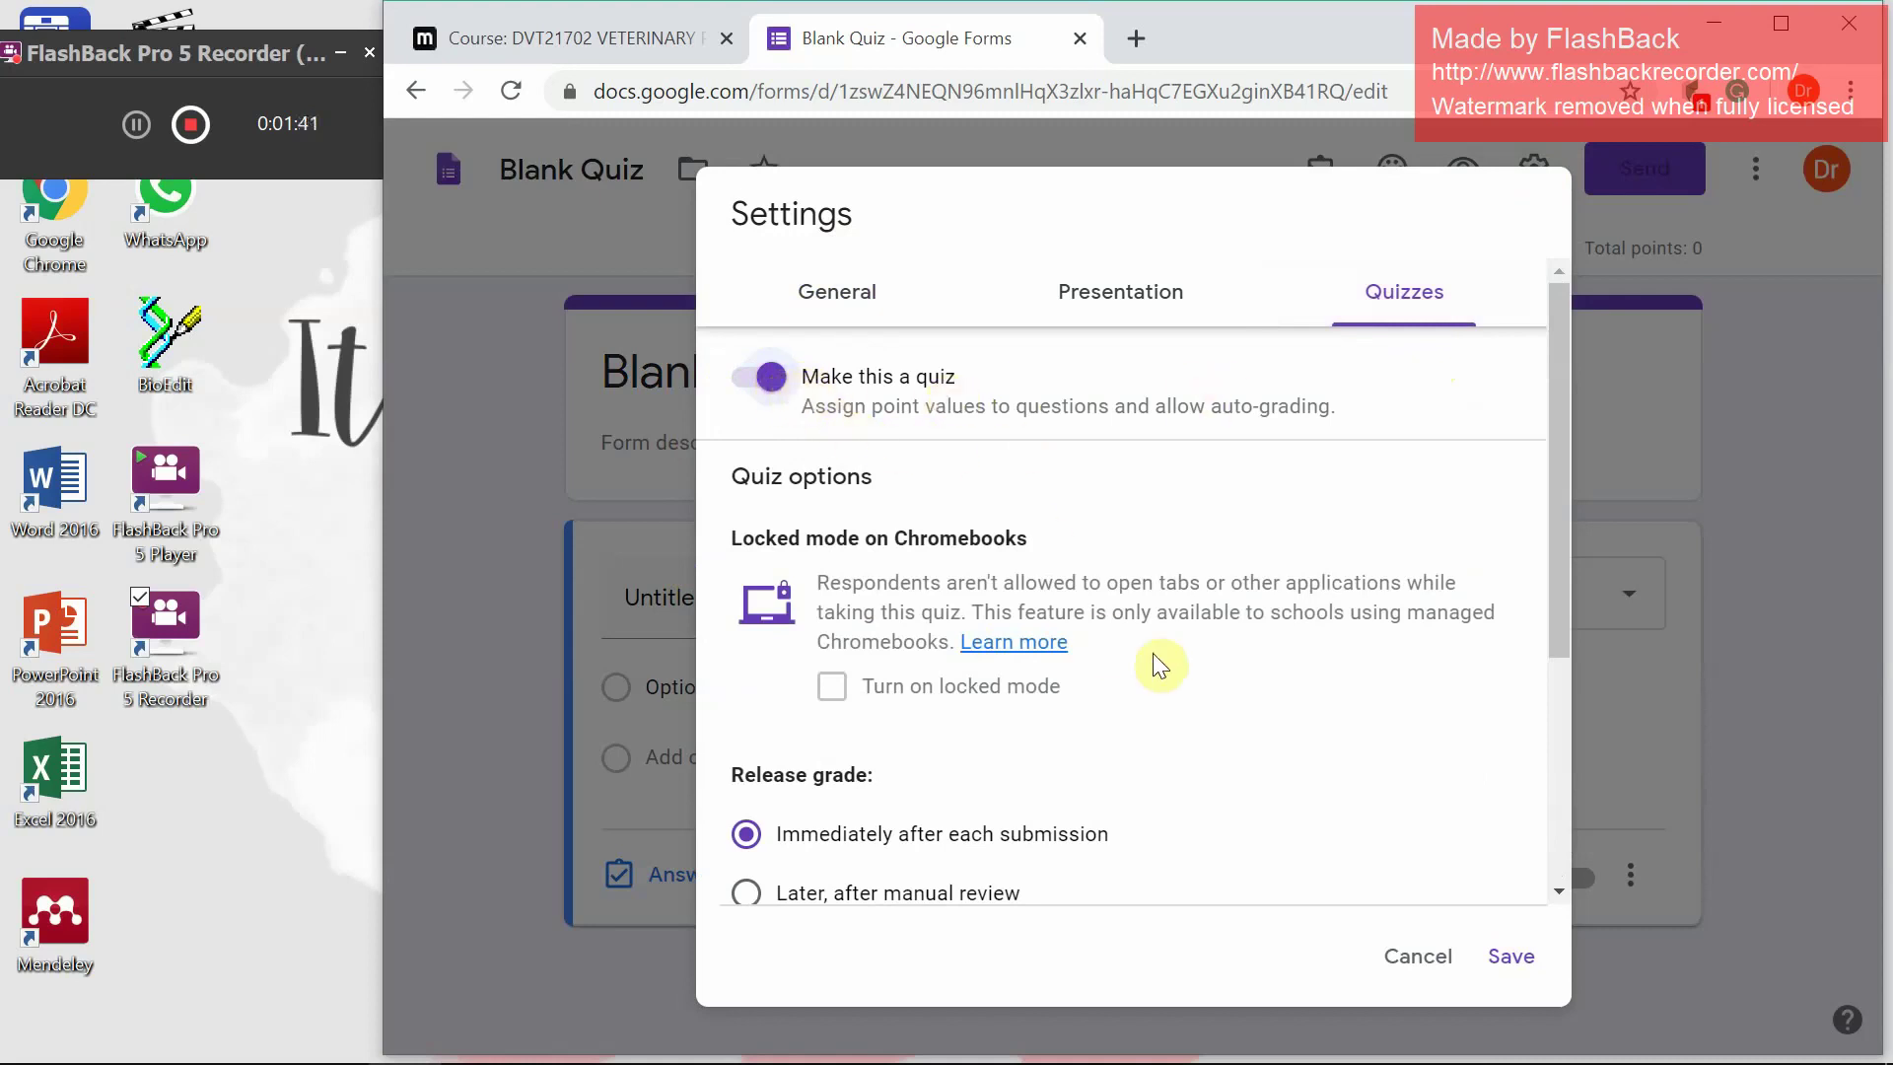
scroll(1178, 662, "down", 2)
scroll(1202, 671, "up", 2)
scroll(1204, 668, "down", 2)
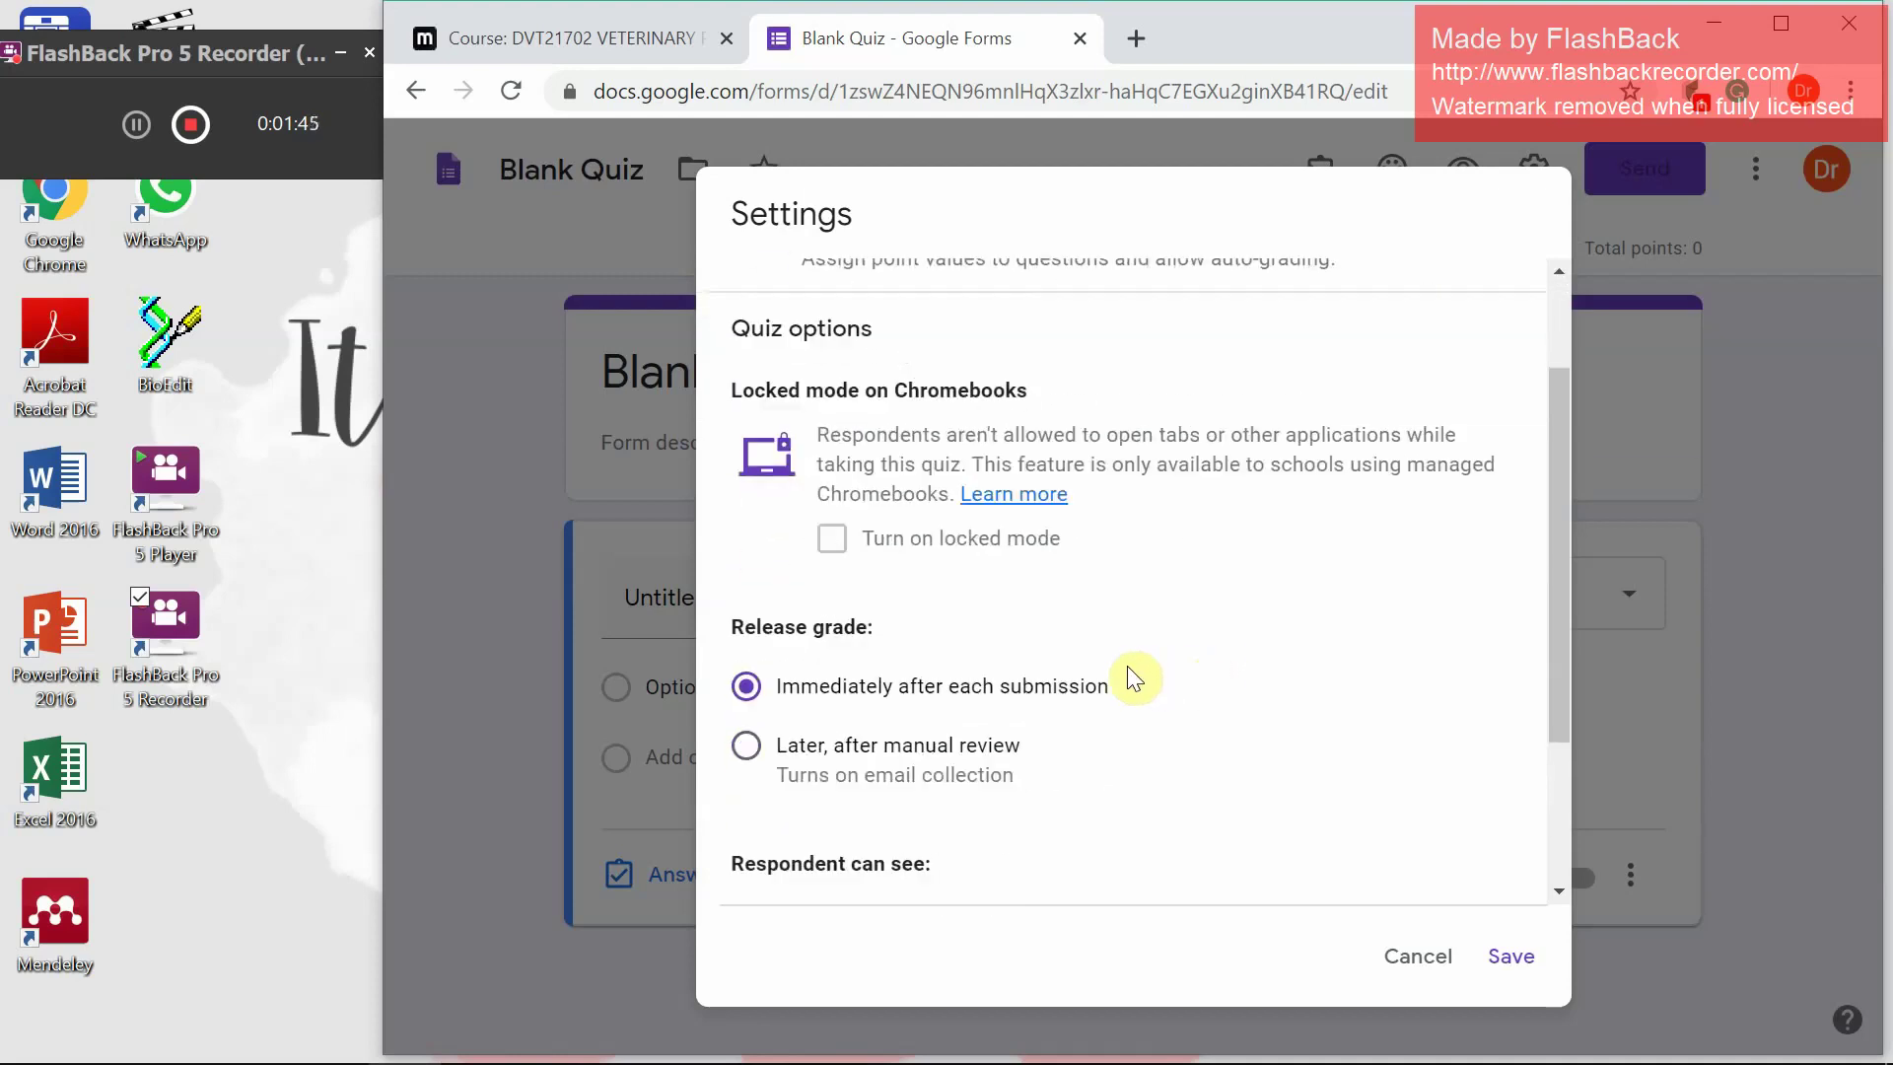
scroll(1133, 678, "down", 2)
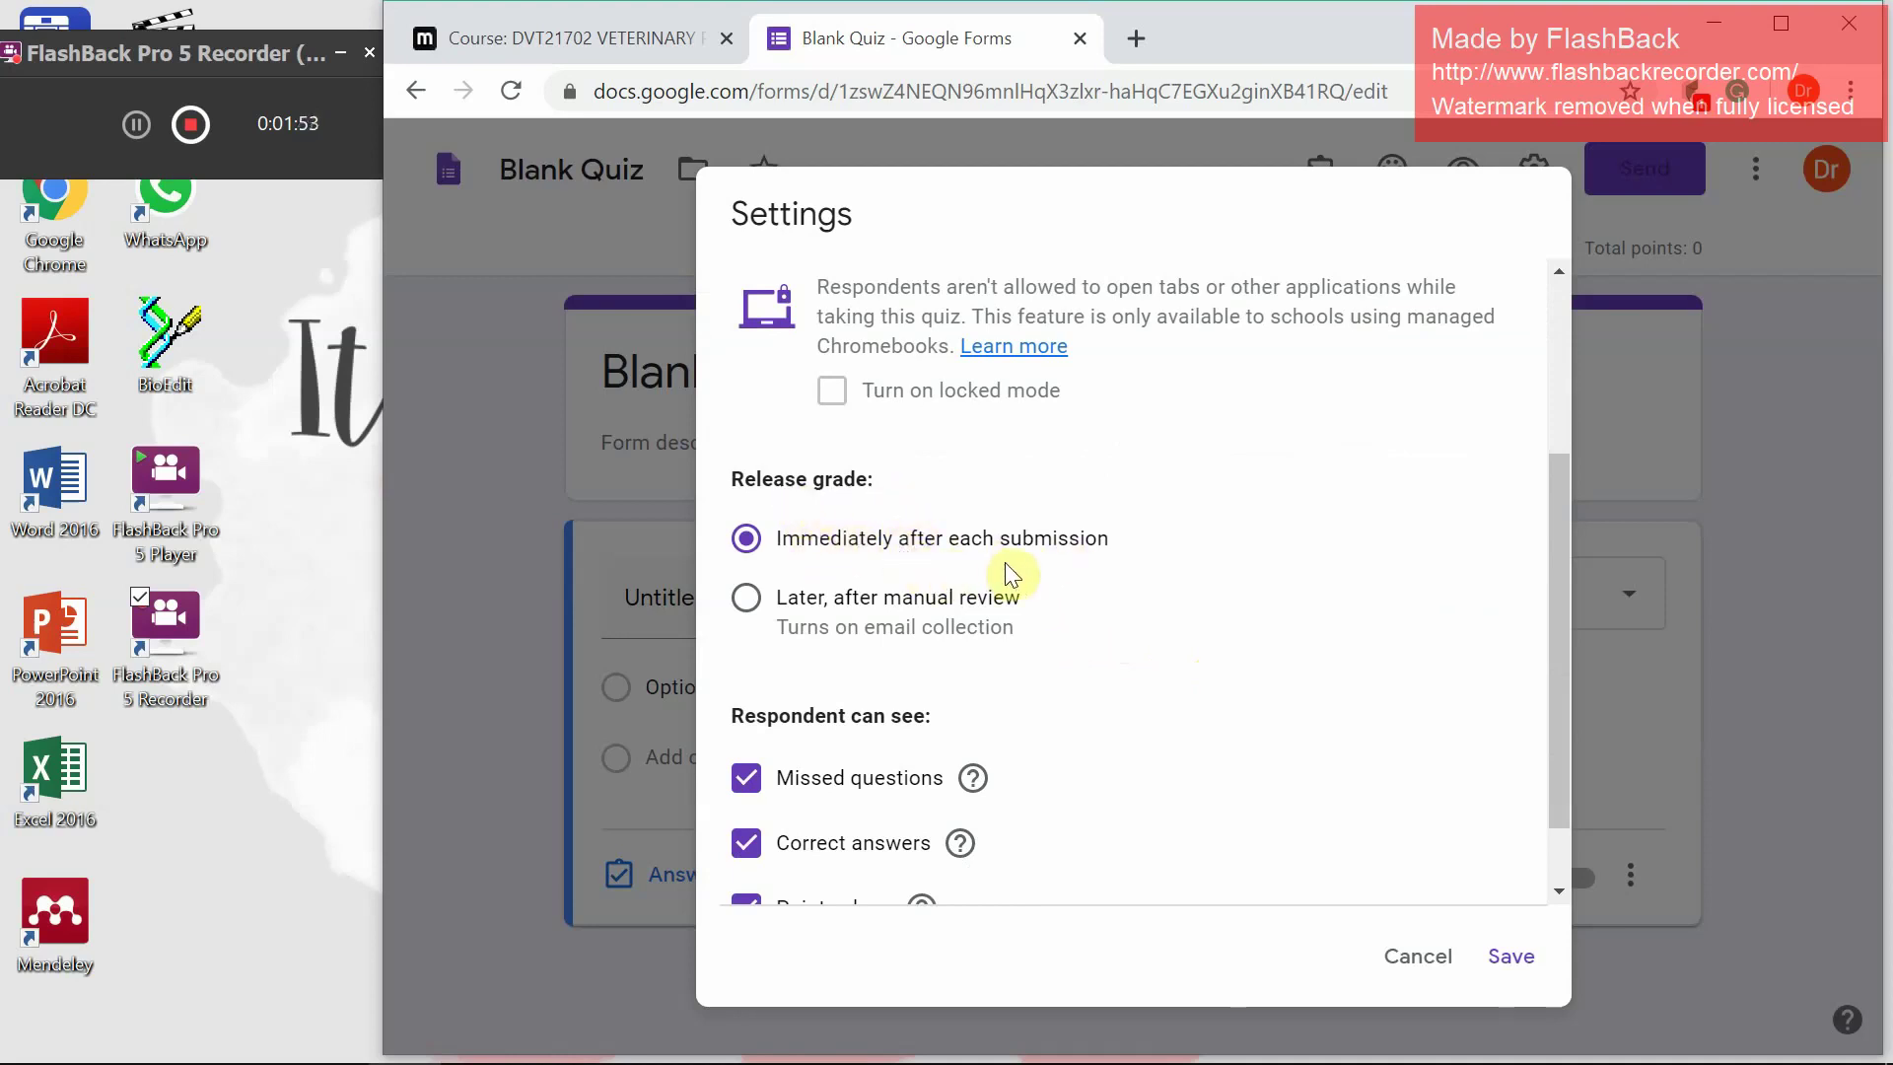
left_click(752, 602)
scroll(1067, 613, "down", 2)
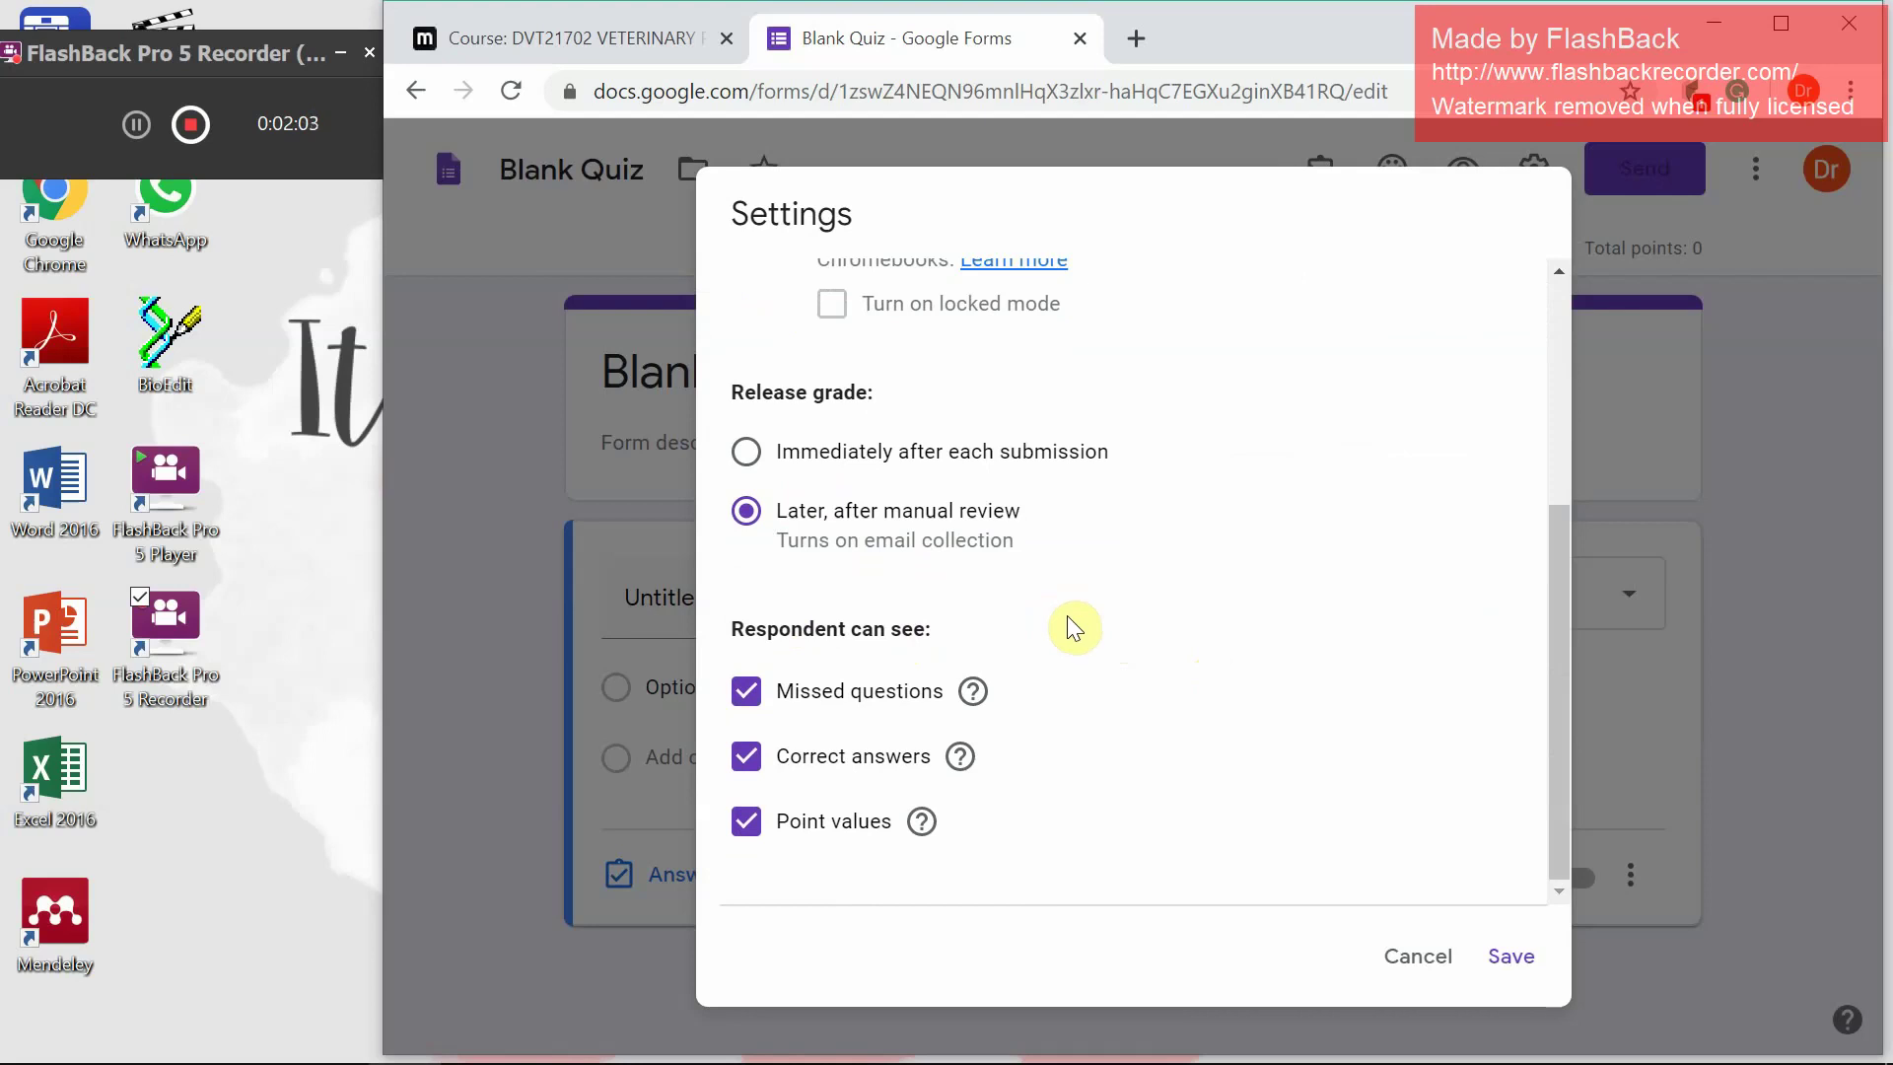
Stop respondents from seeing missed questions, correct answers and point values
left_click(746, 693)
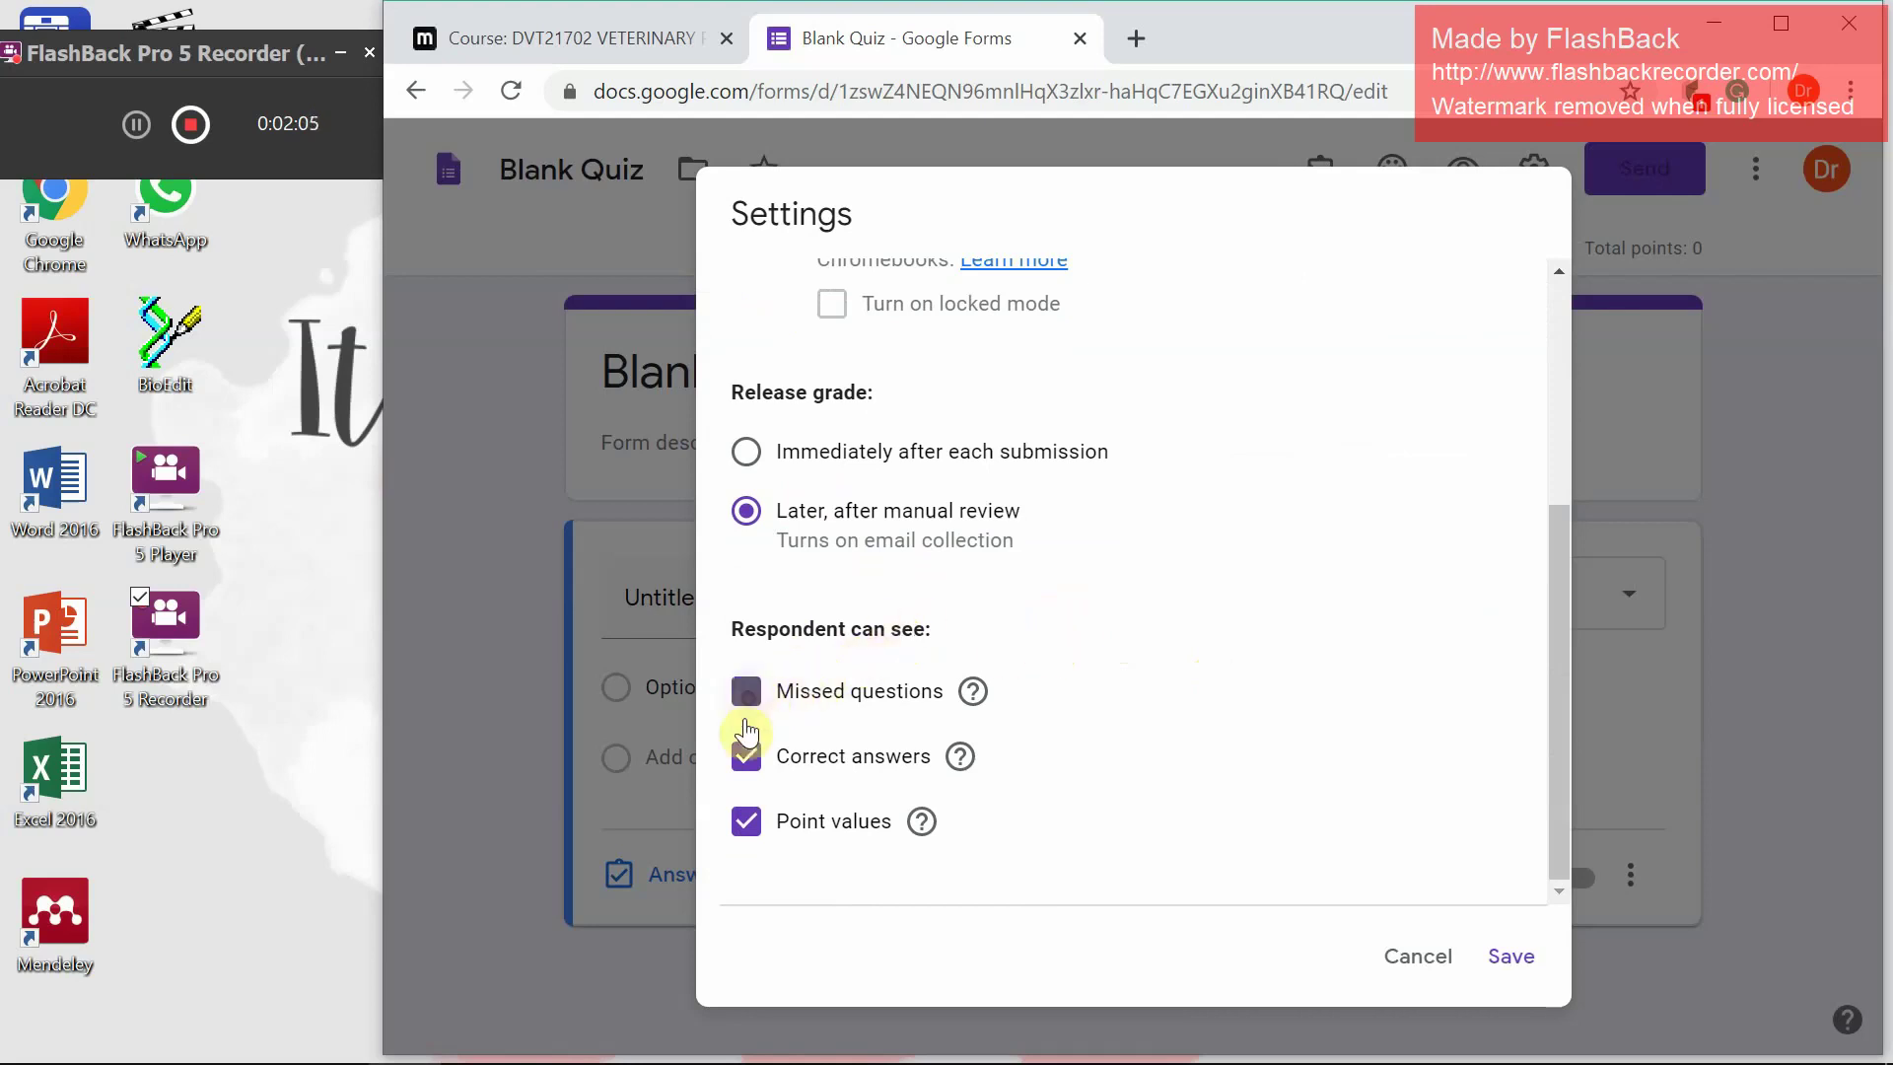
left_click(746, 757)
left_click(746, 826)
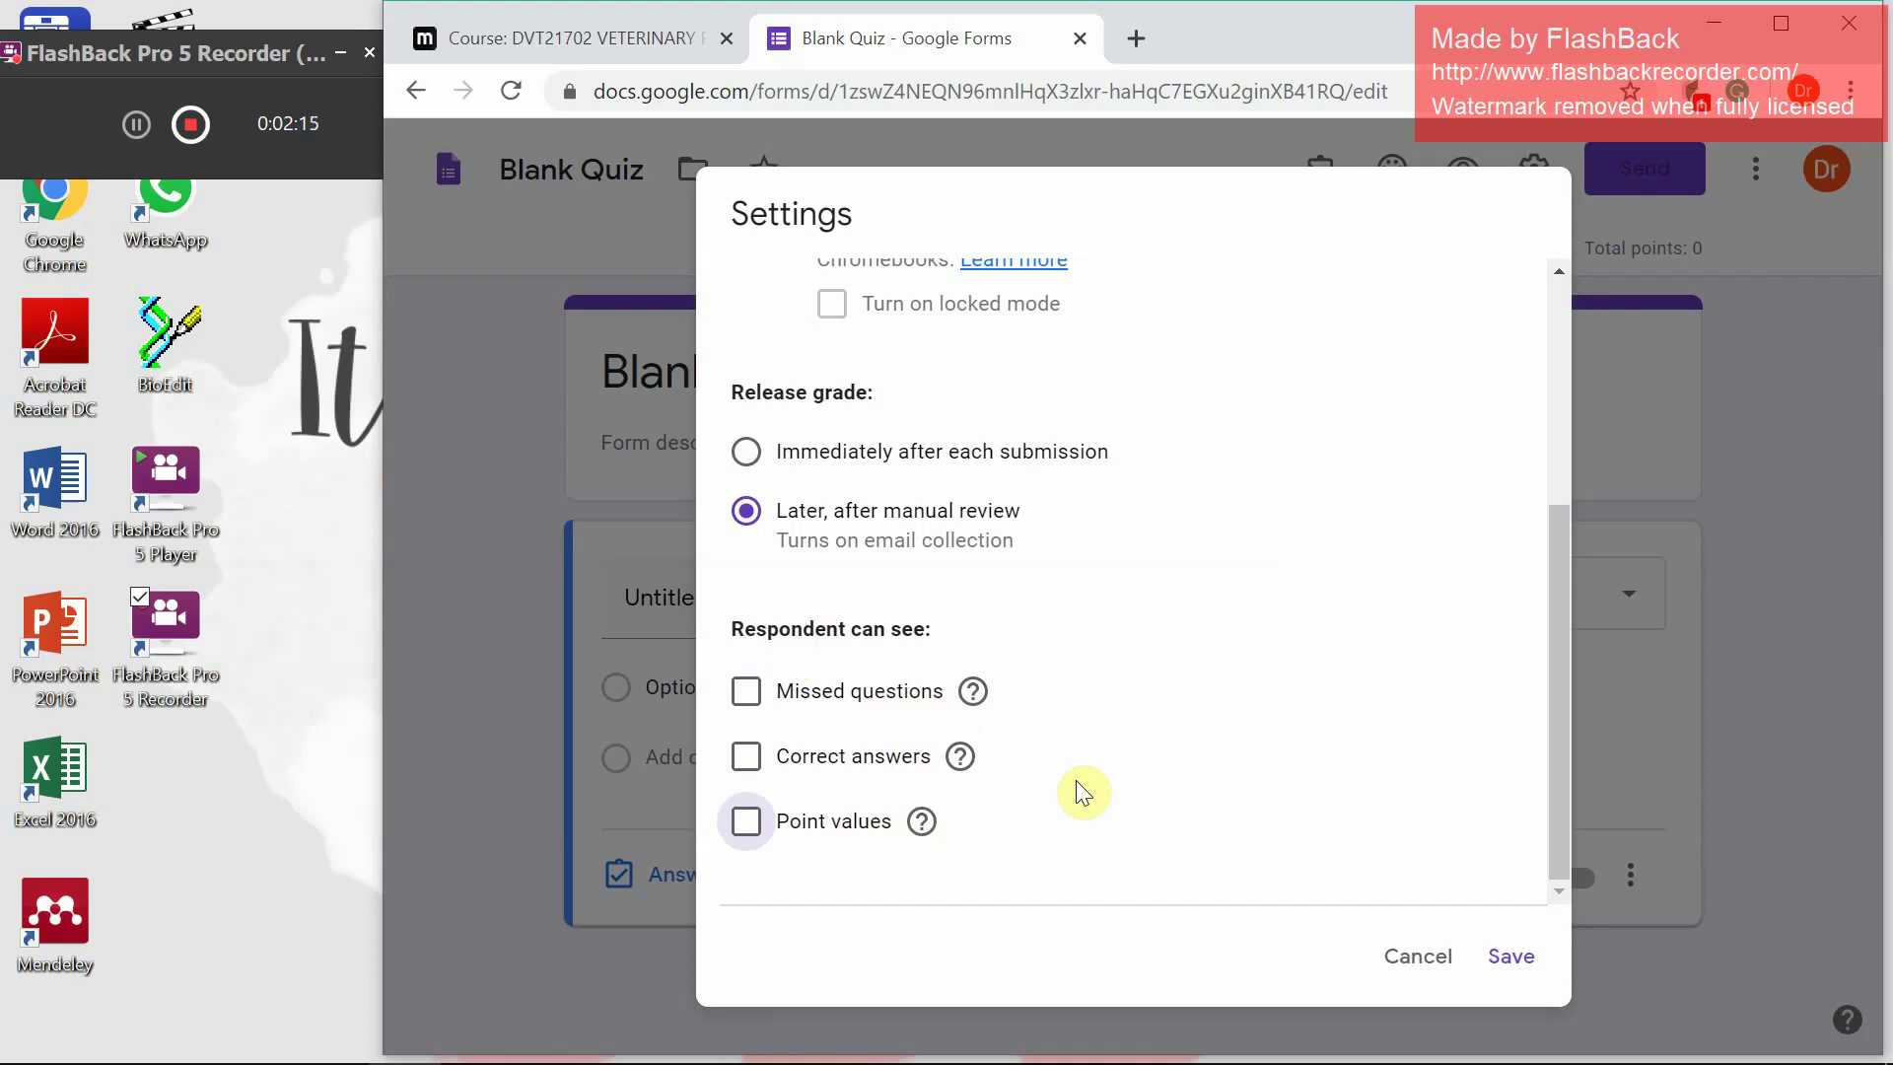
In the general settings, turn off email collection and the Universiti Malaysia Kelantan restriction, and limit the quiz to 1 response
scroll(1155, 611, "up", 3)
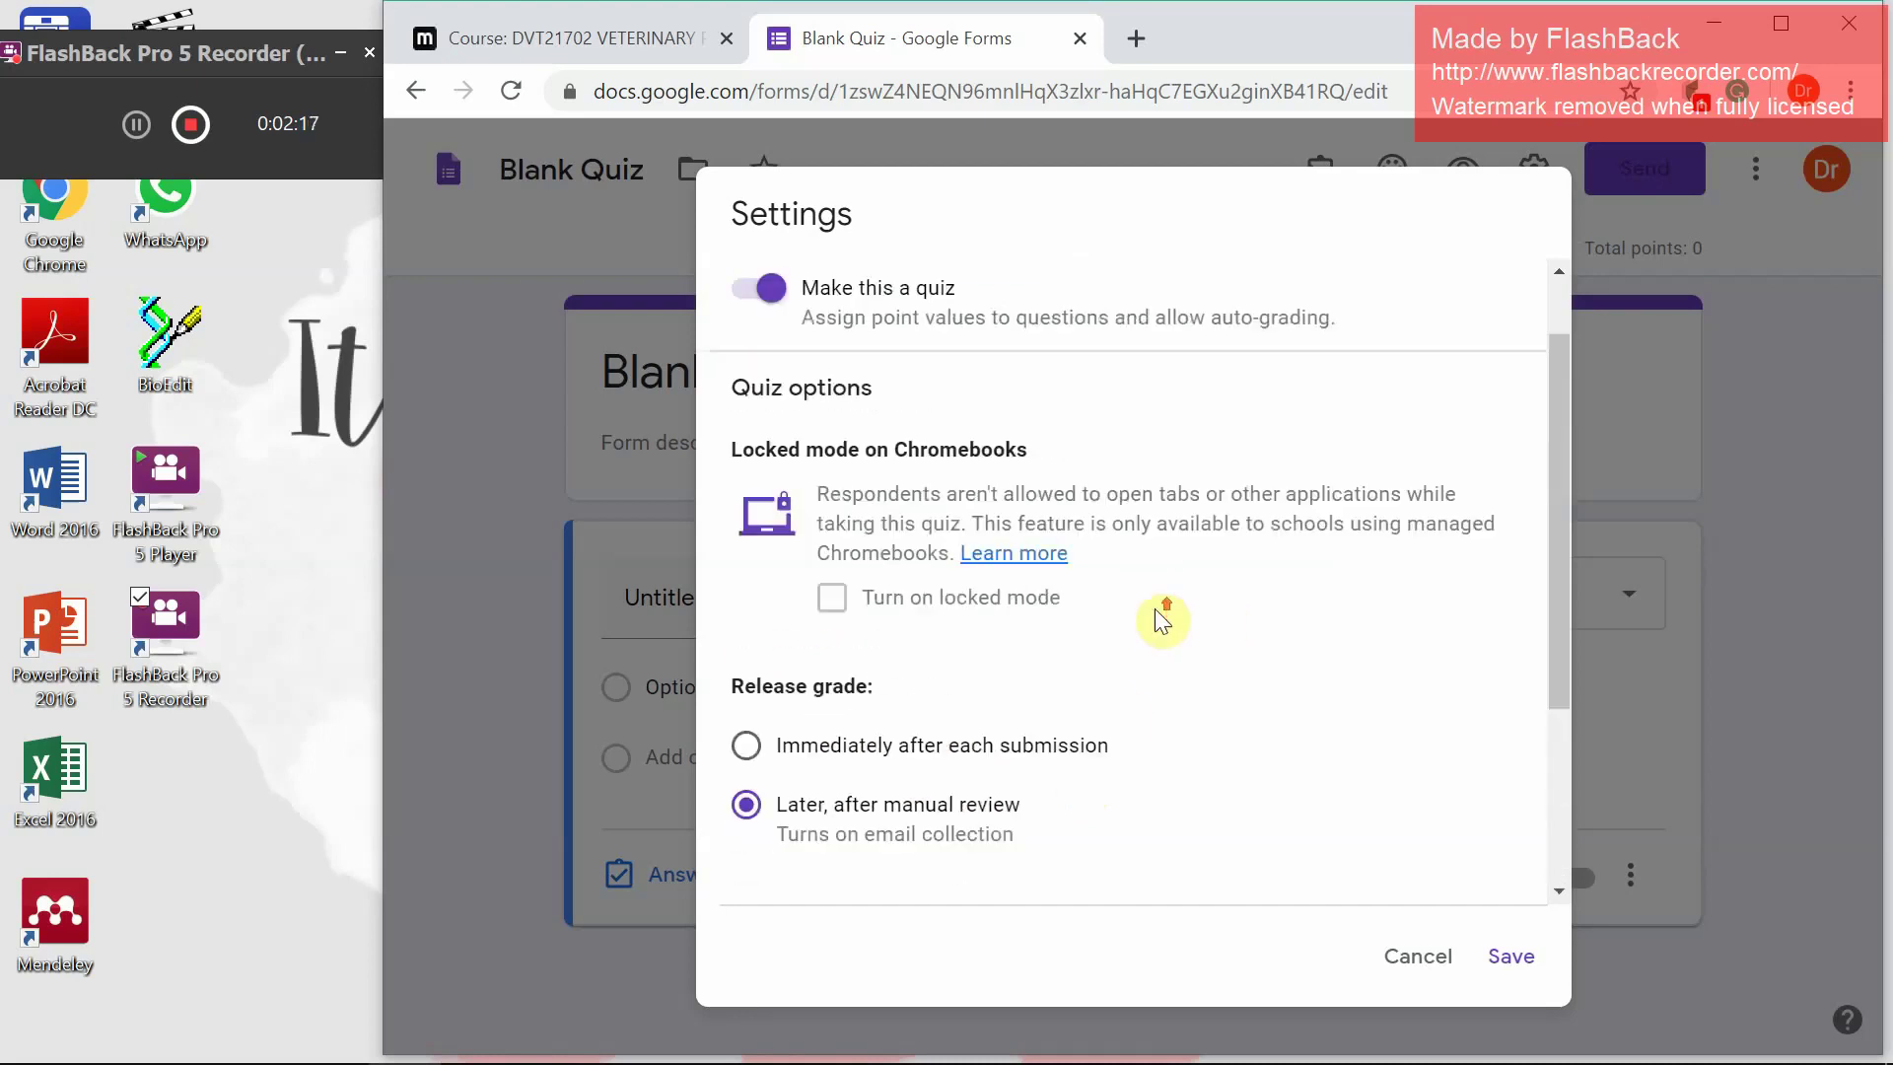
scroll(1155, 619, "up", 1)
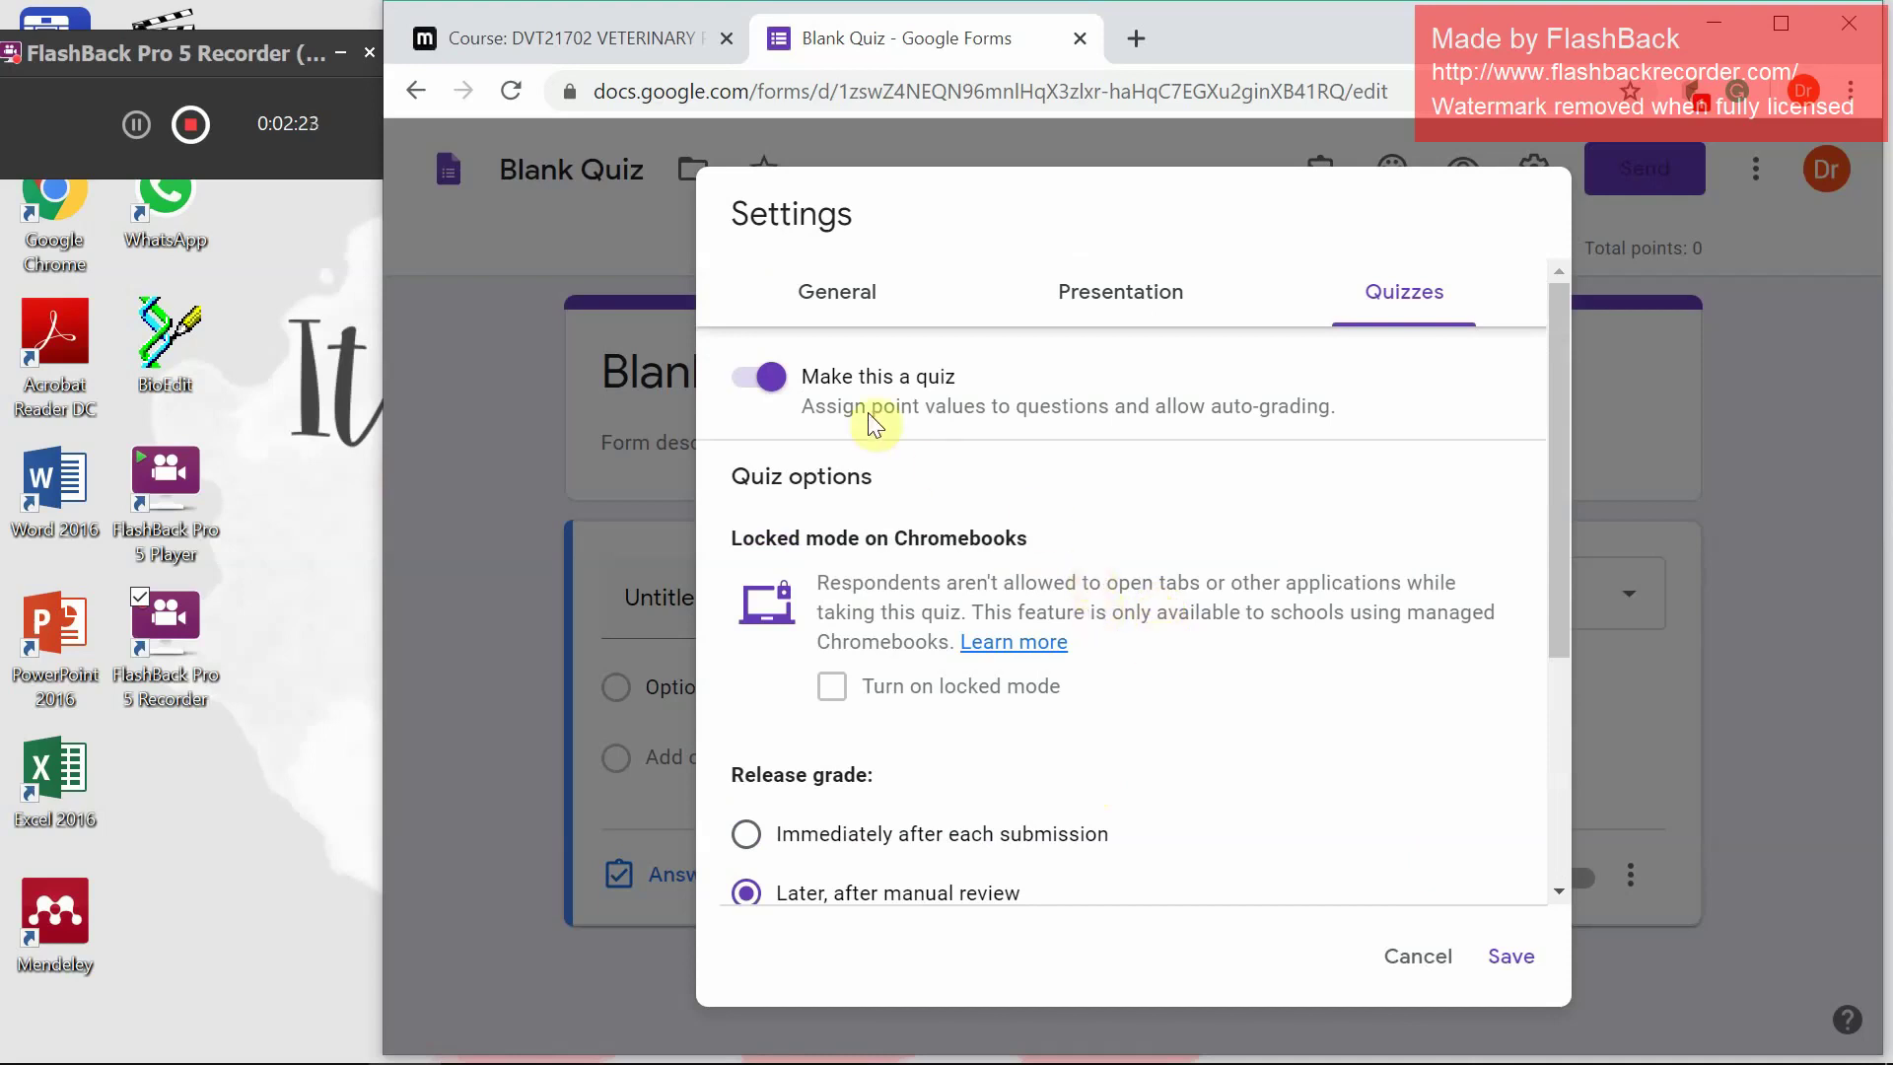
left_click(823, 296)
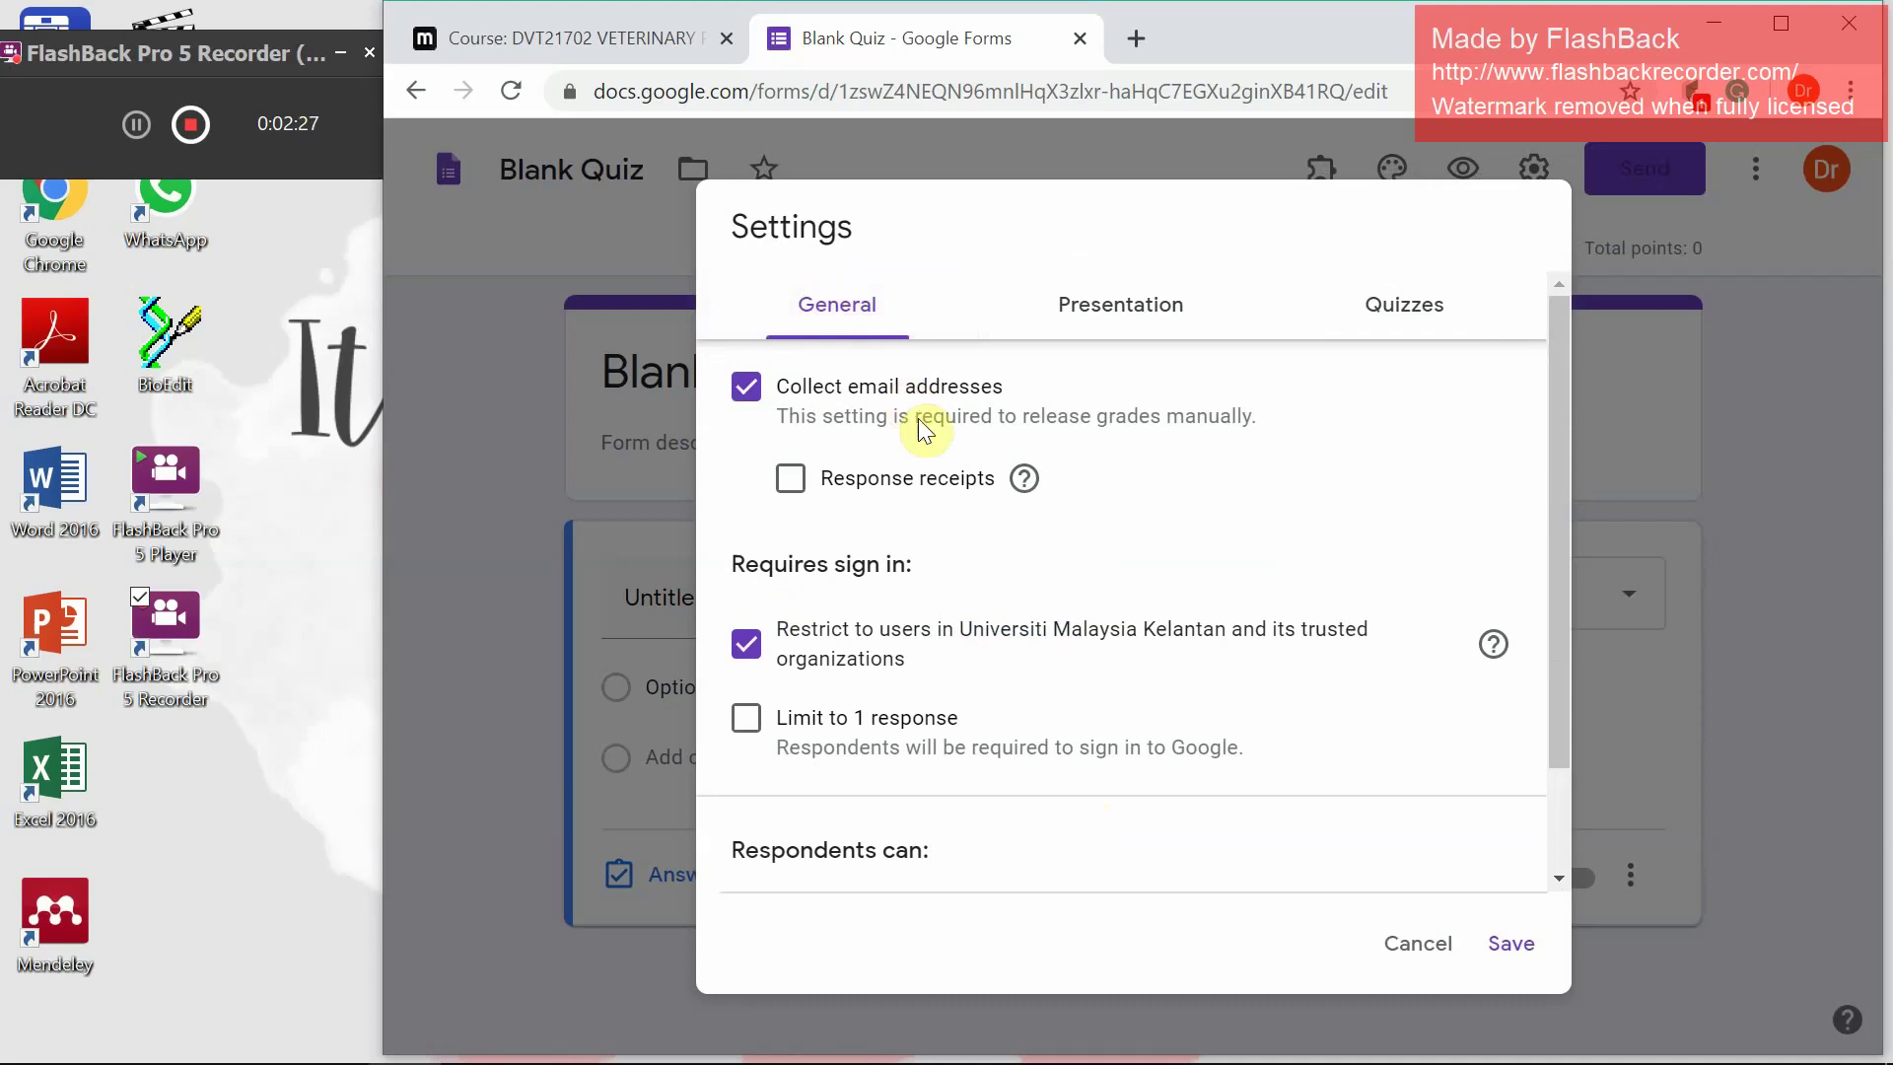
left_click(747, 385)
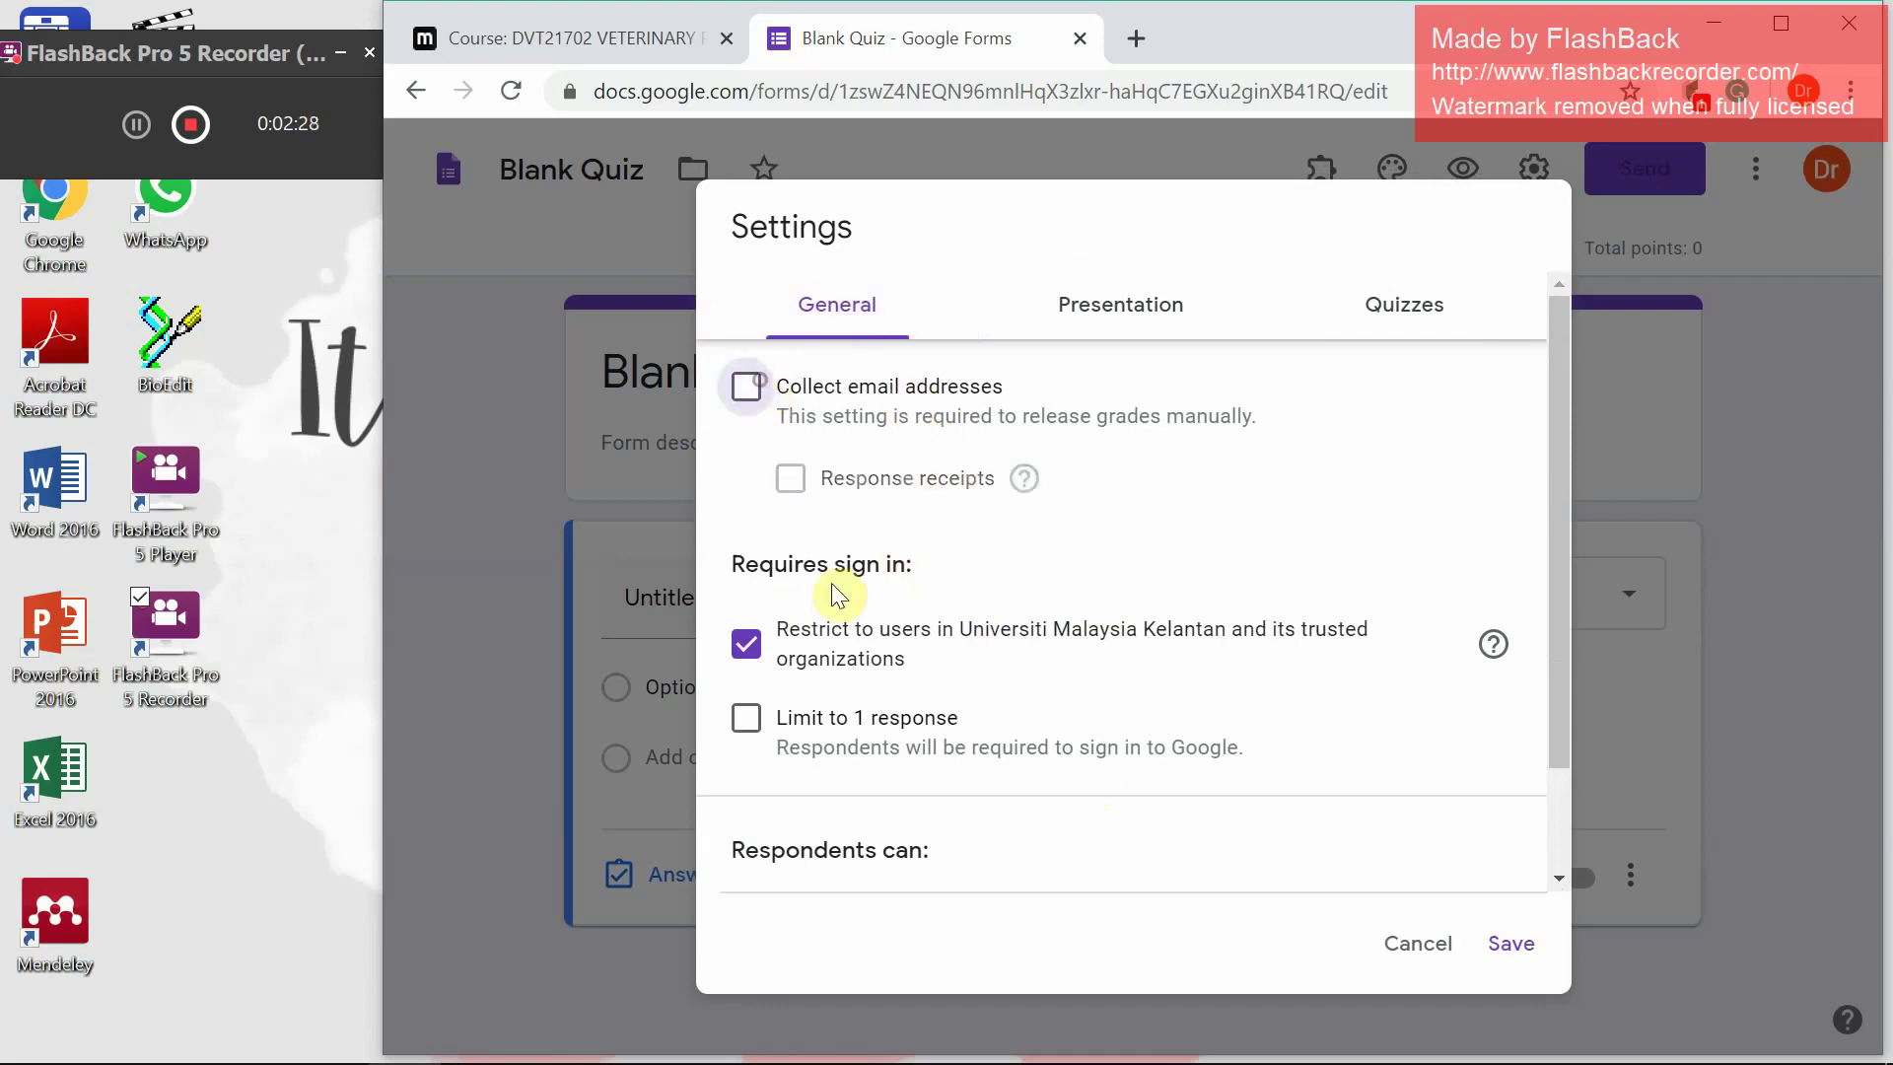
left_click(749, 727)
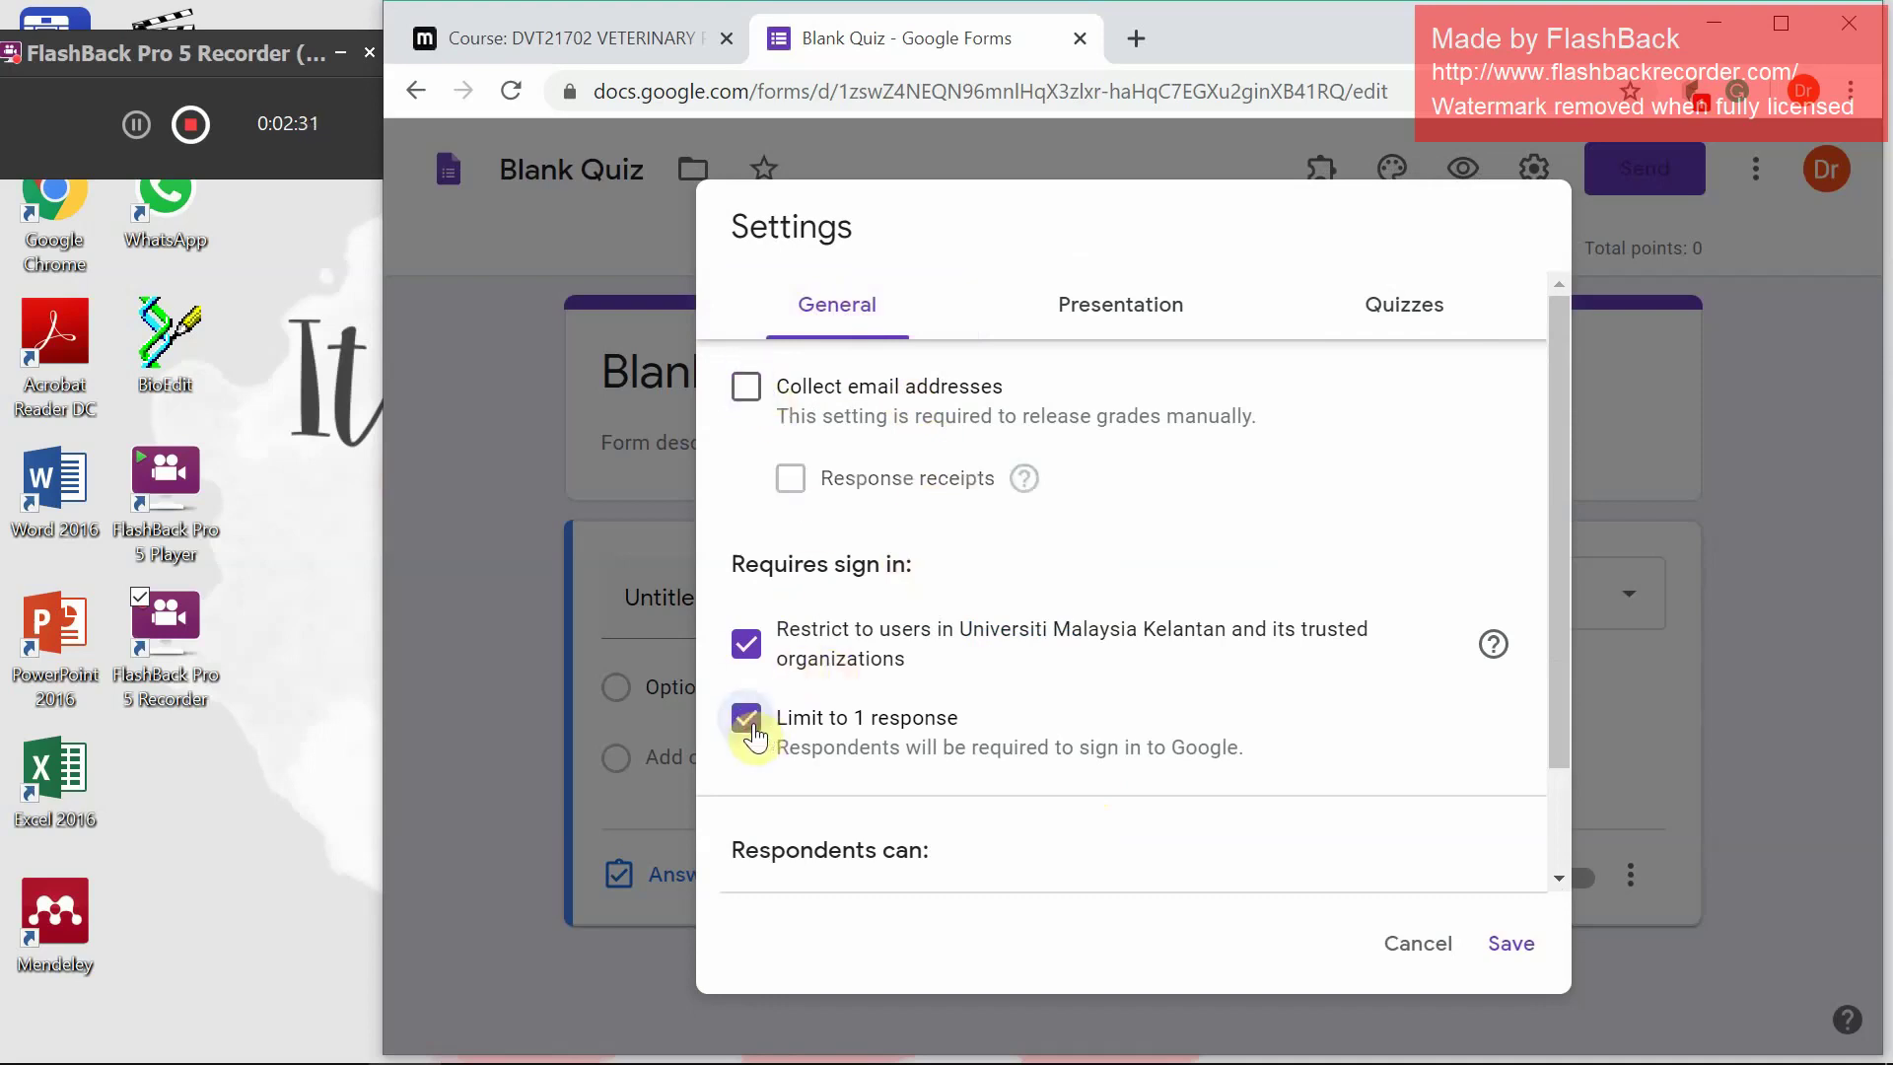
left_click(746, 647)
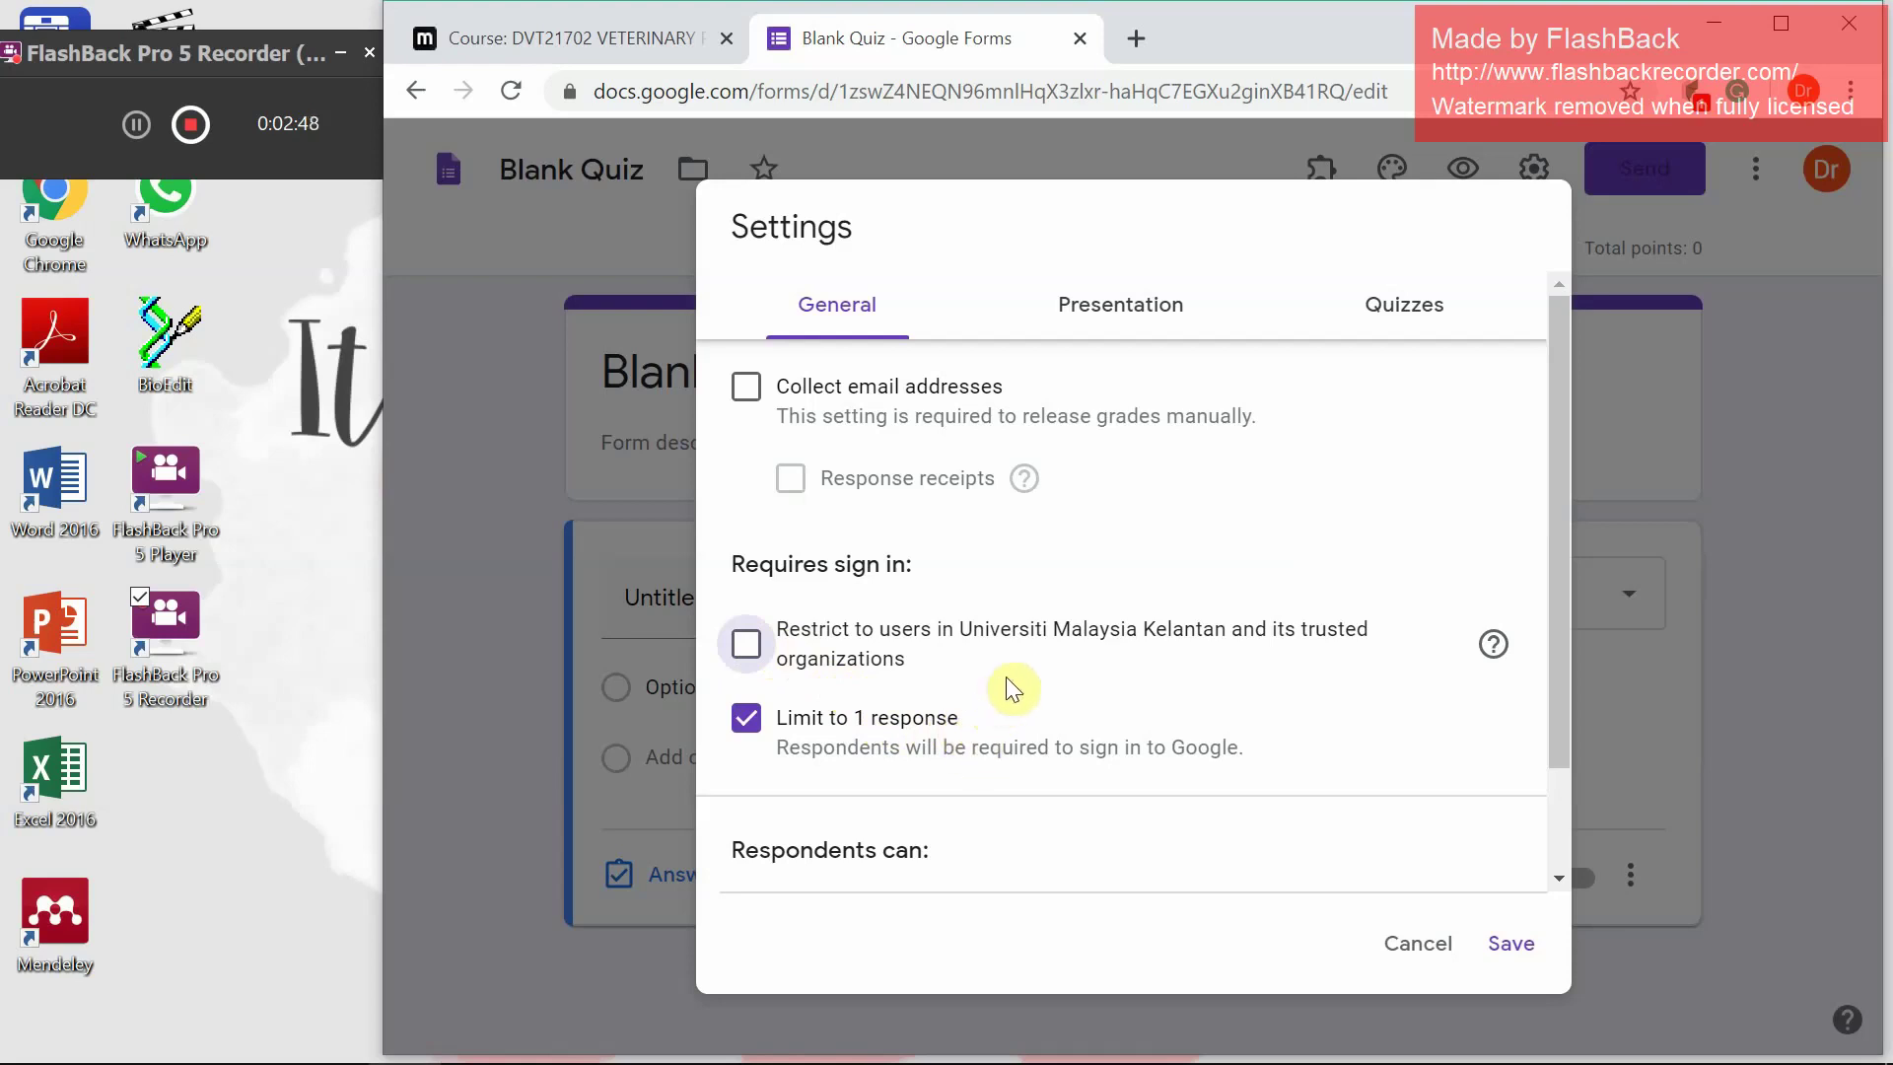
scroll(1020, 690, "down", 2)
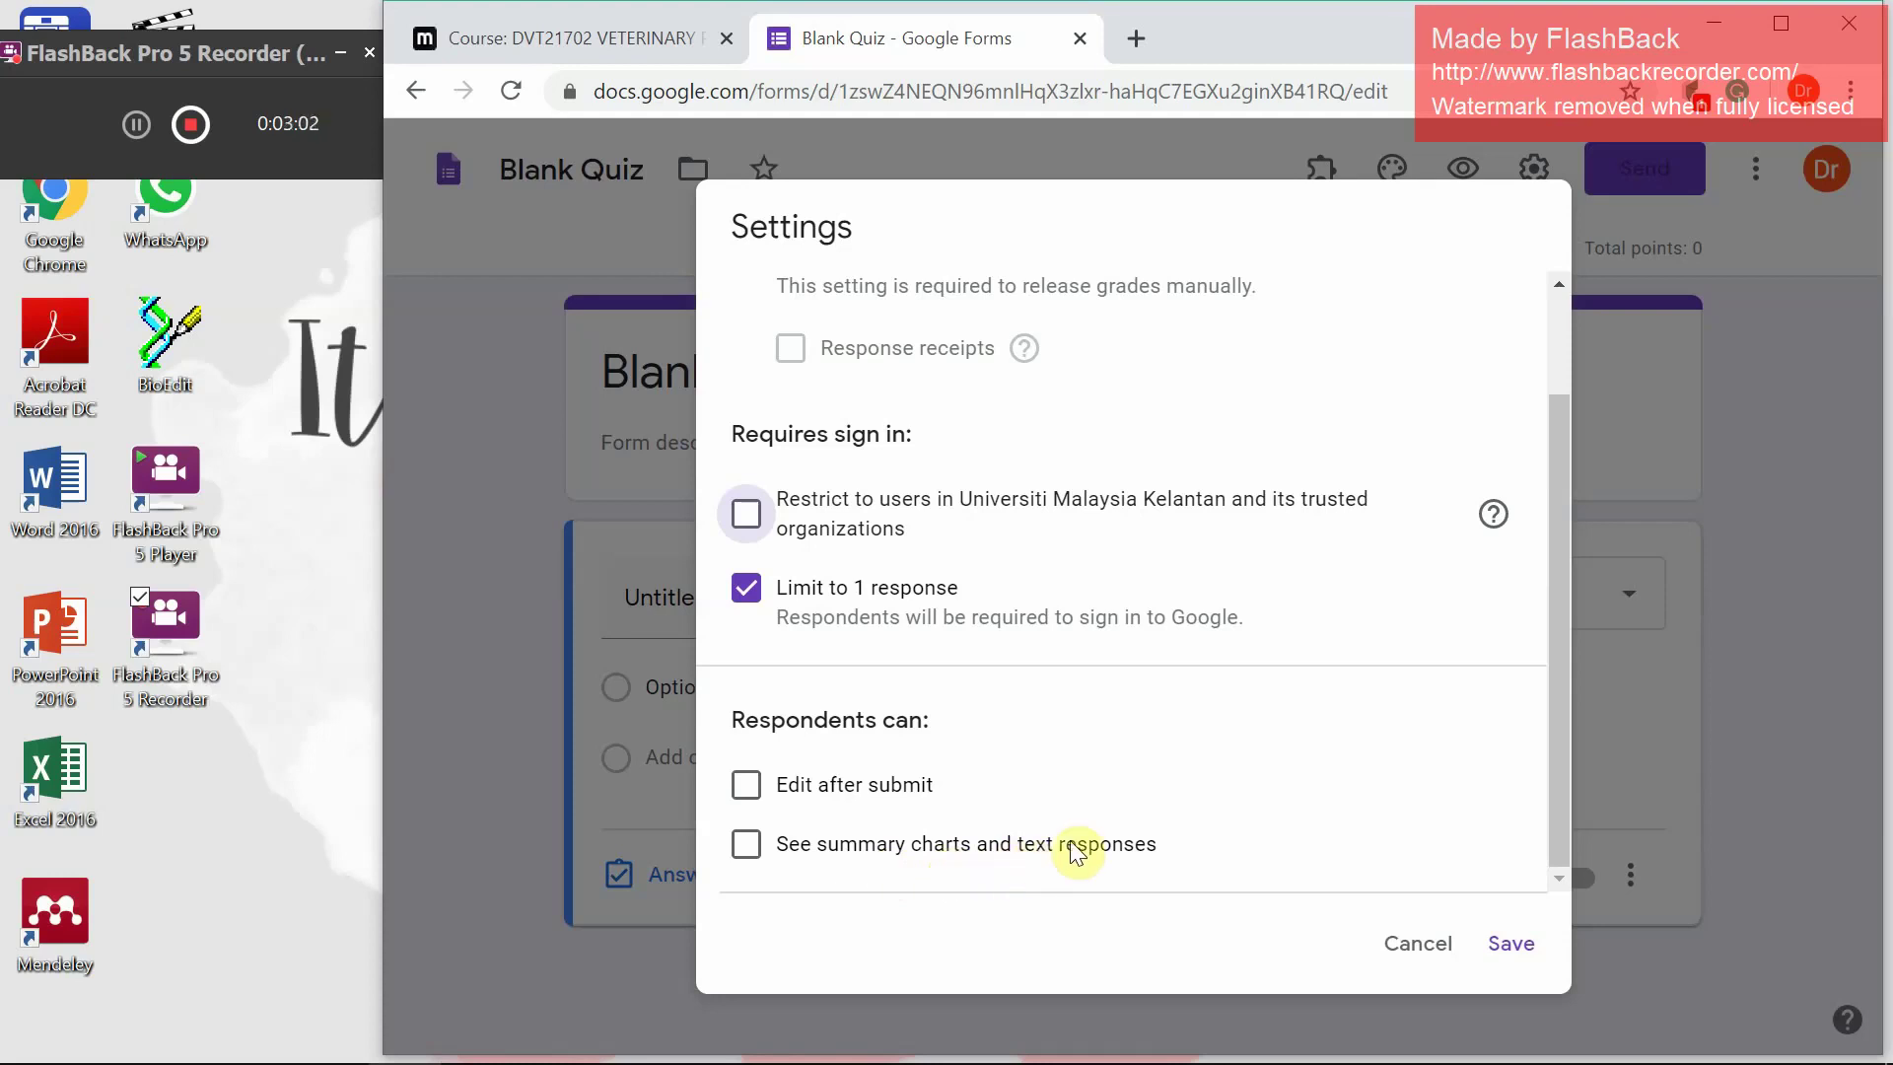
scroll(1087, 803, "up", 2)
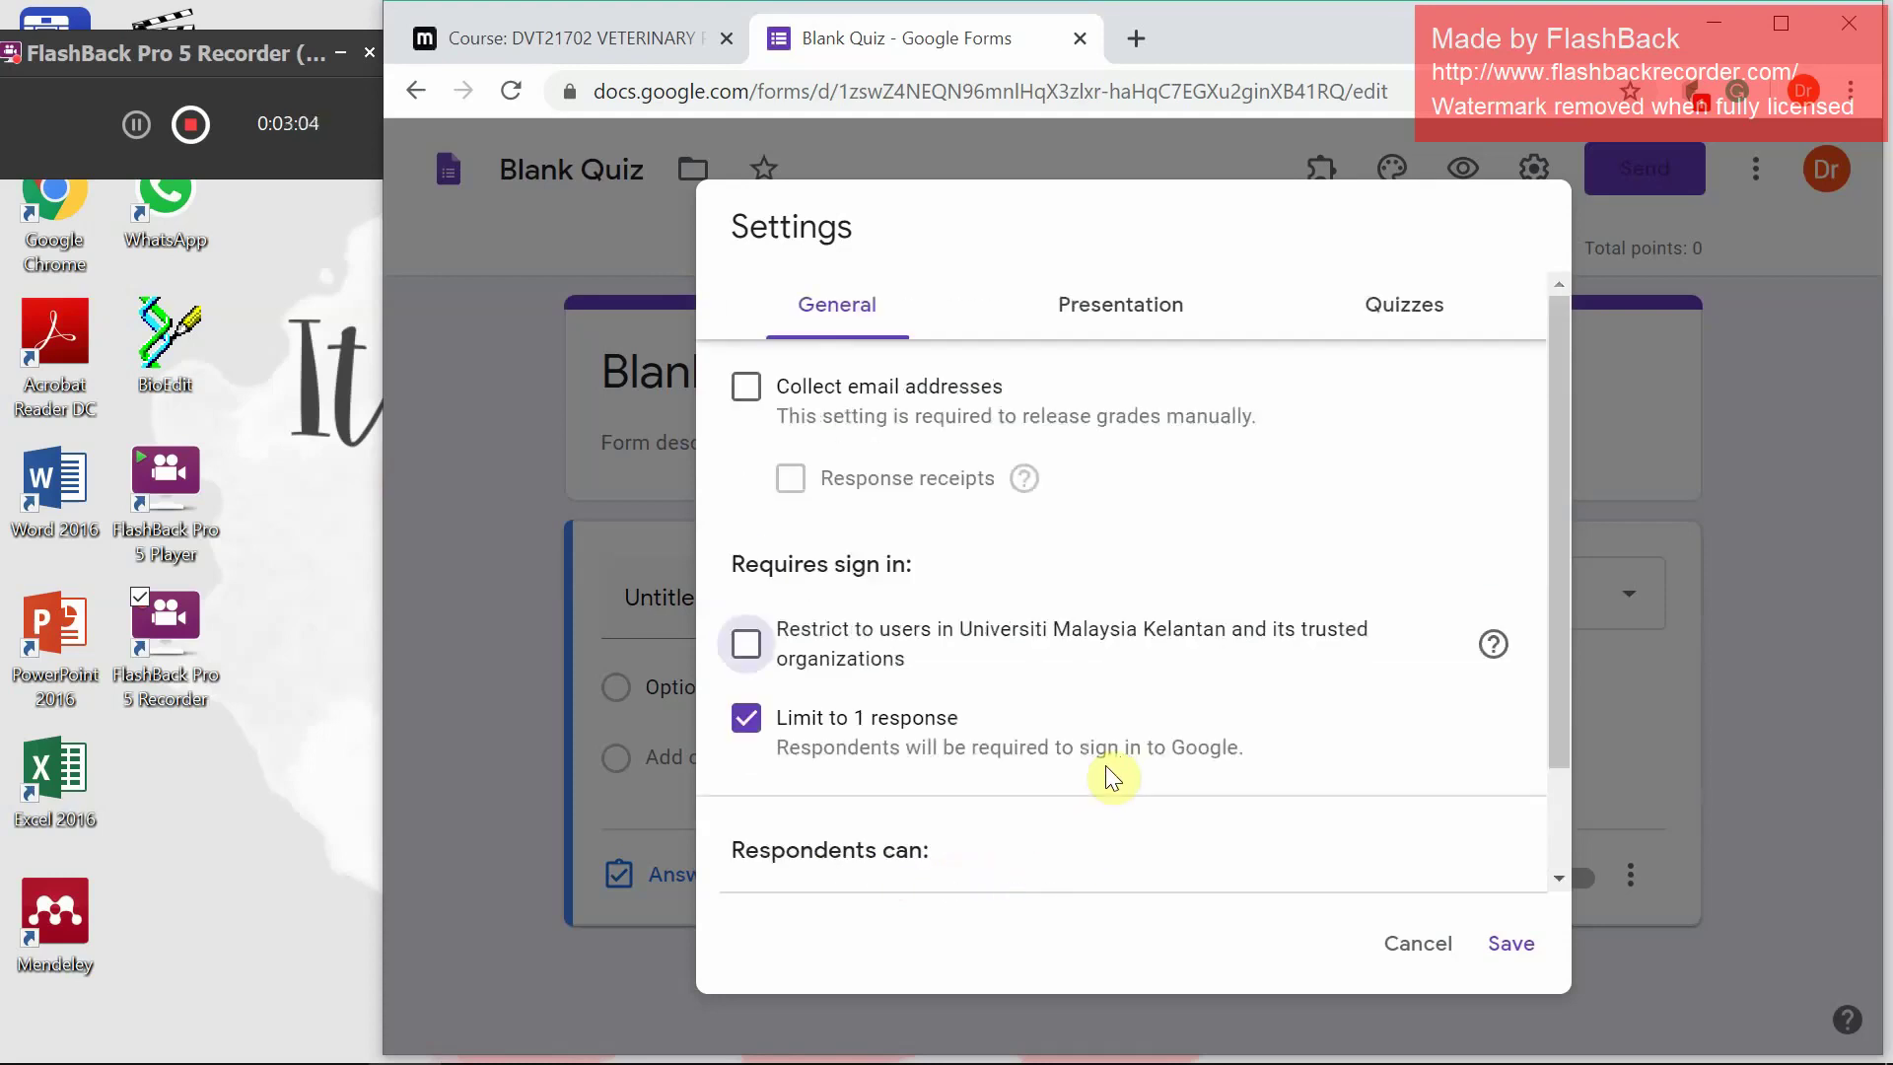
Enable Shuffle question order in the presentation settings and save the form settings
left_click(1140, 313)
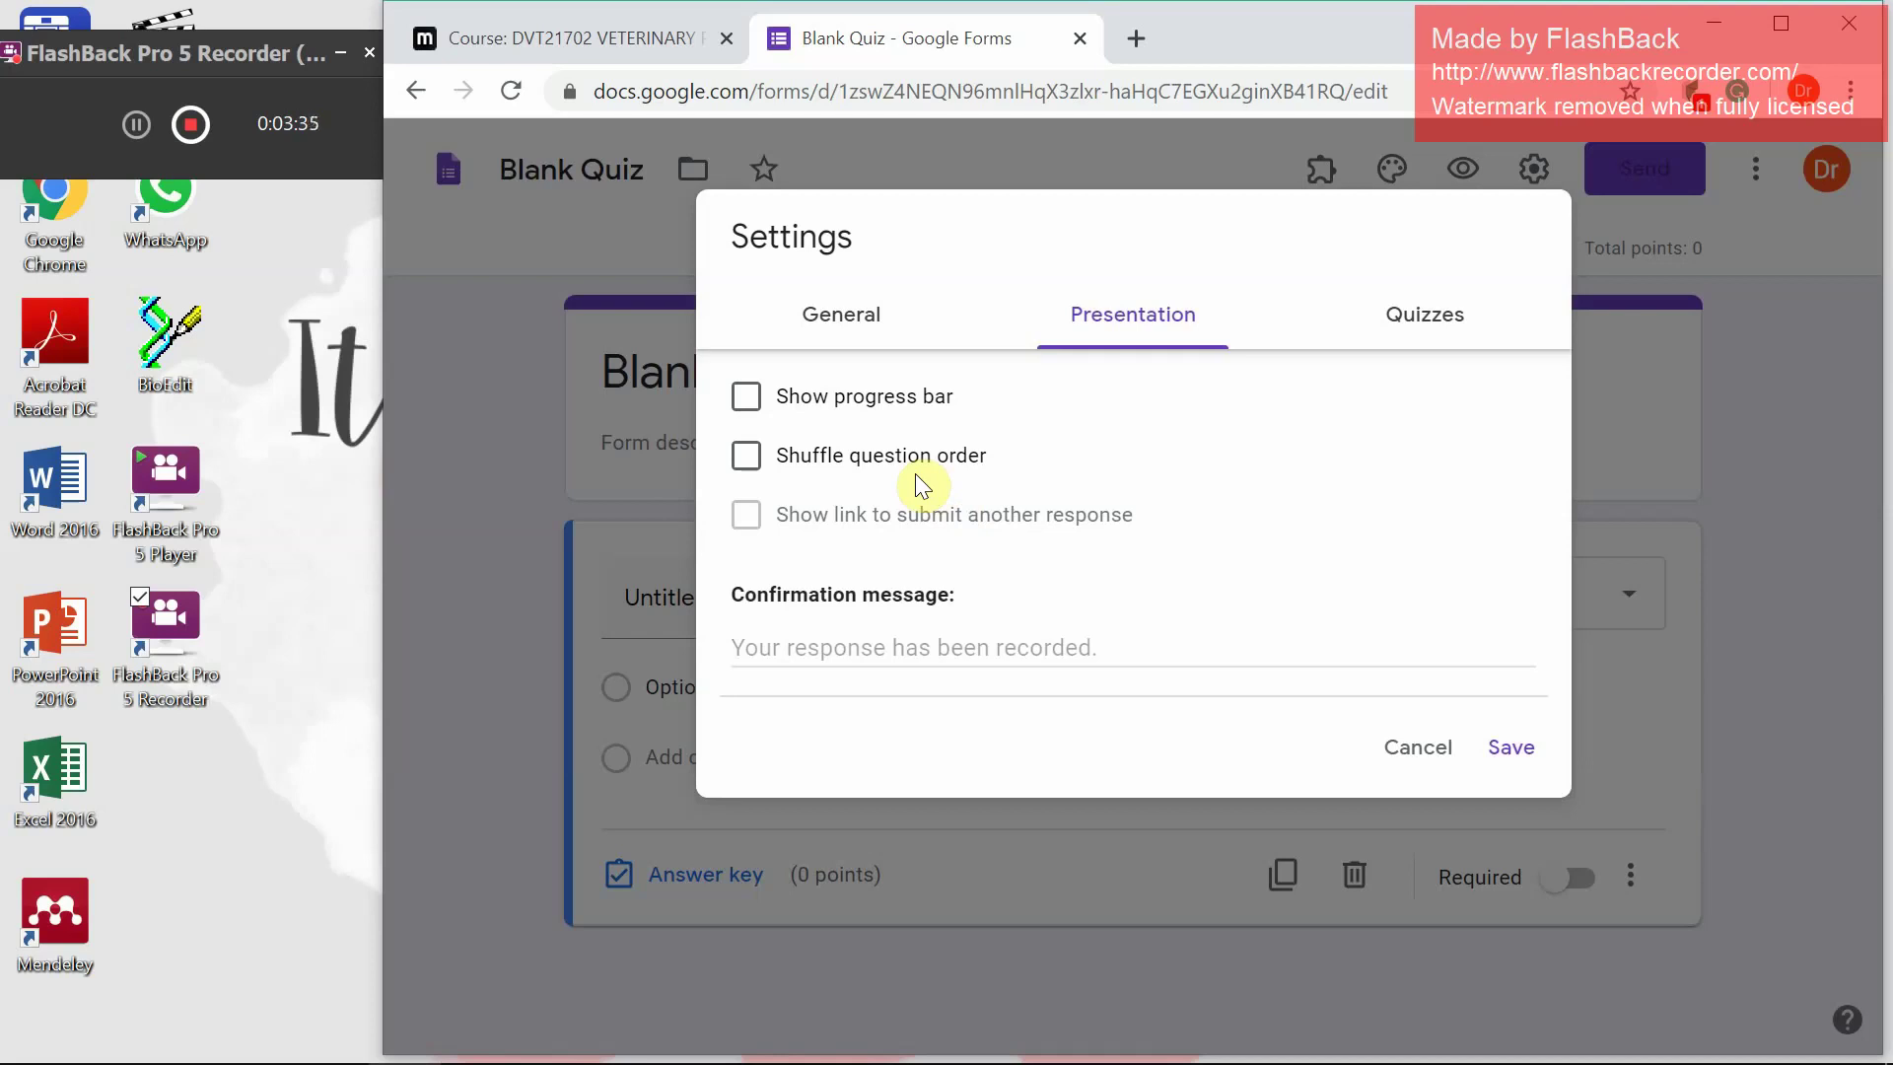
left_click(744, 458)
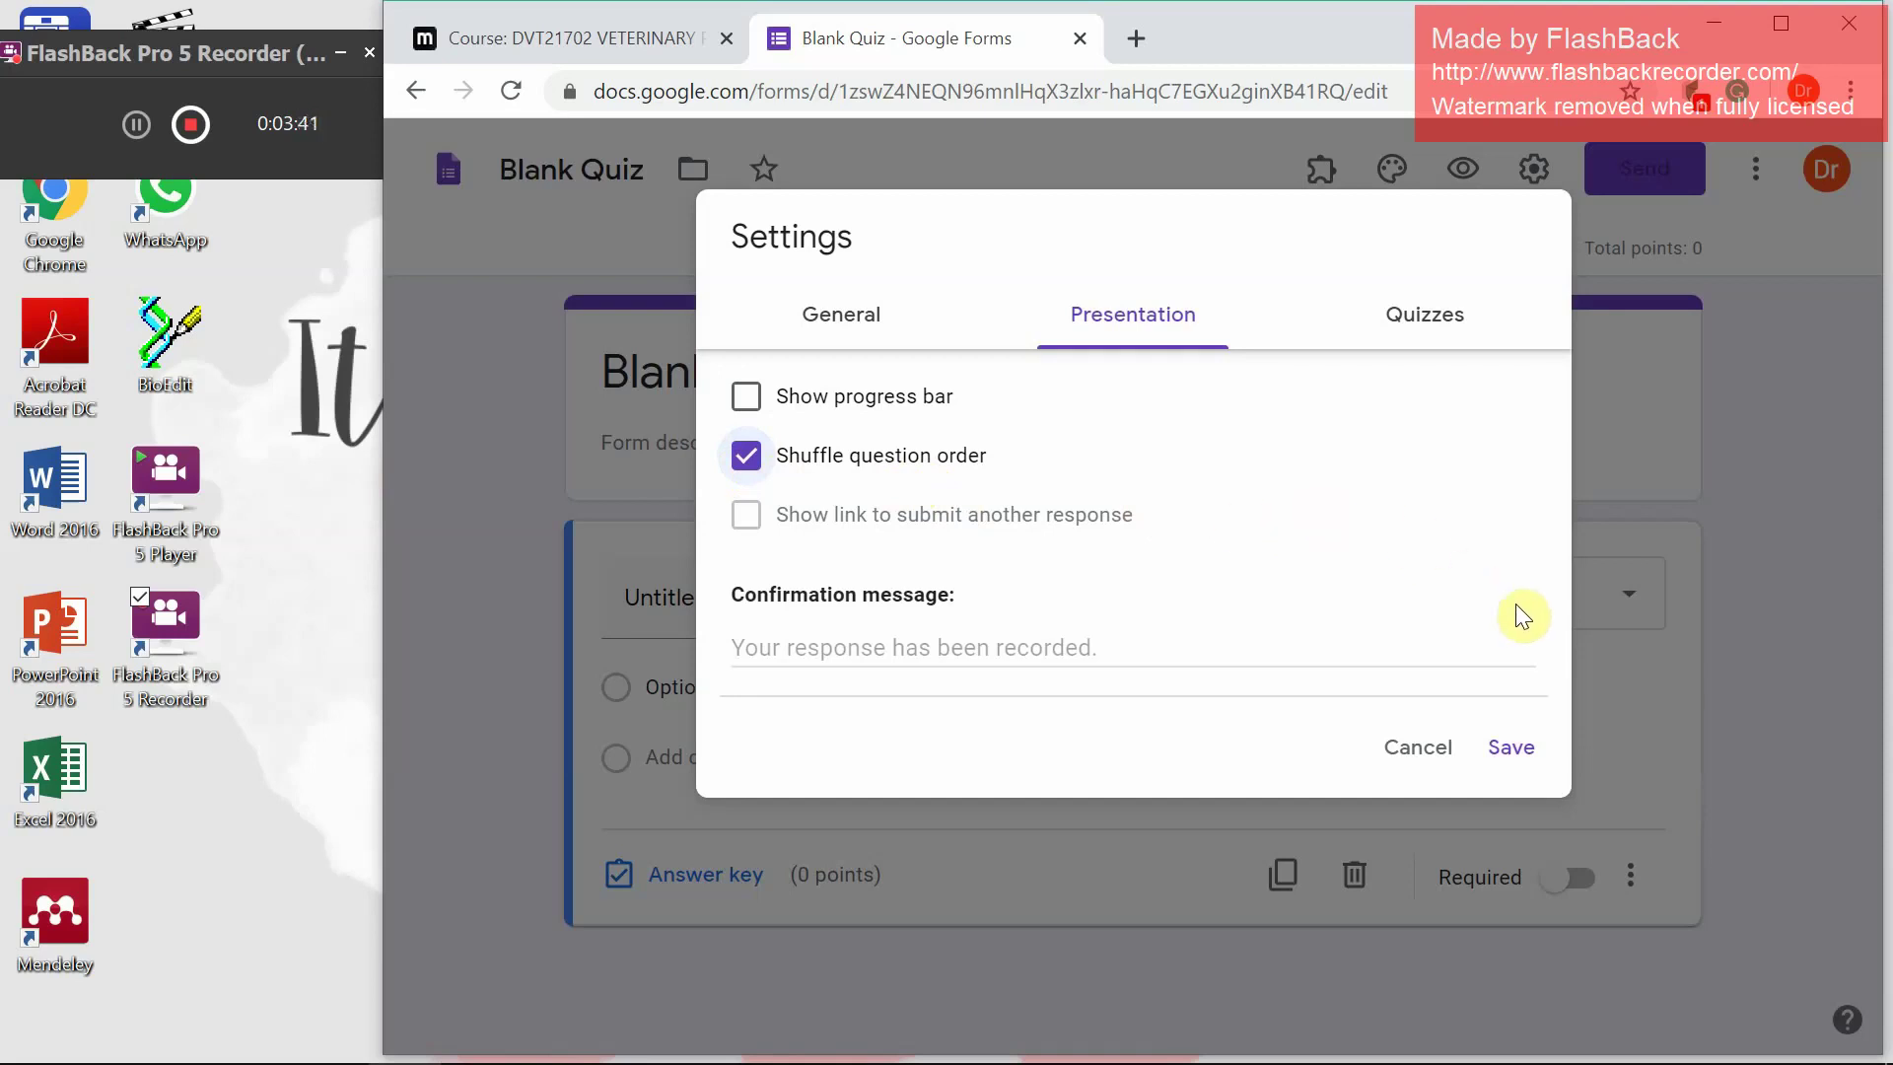
left_click(1527, 754)
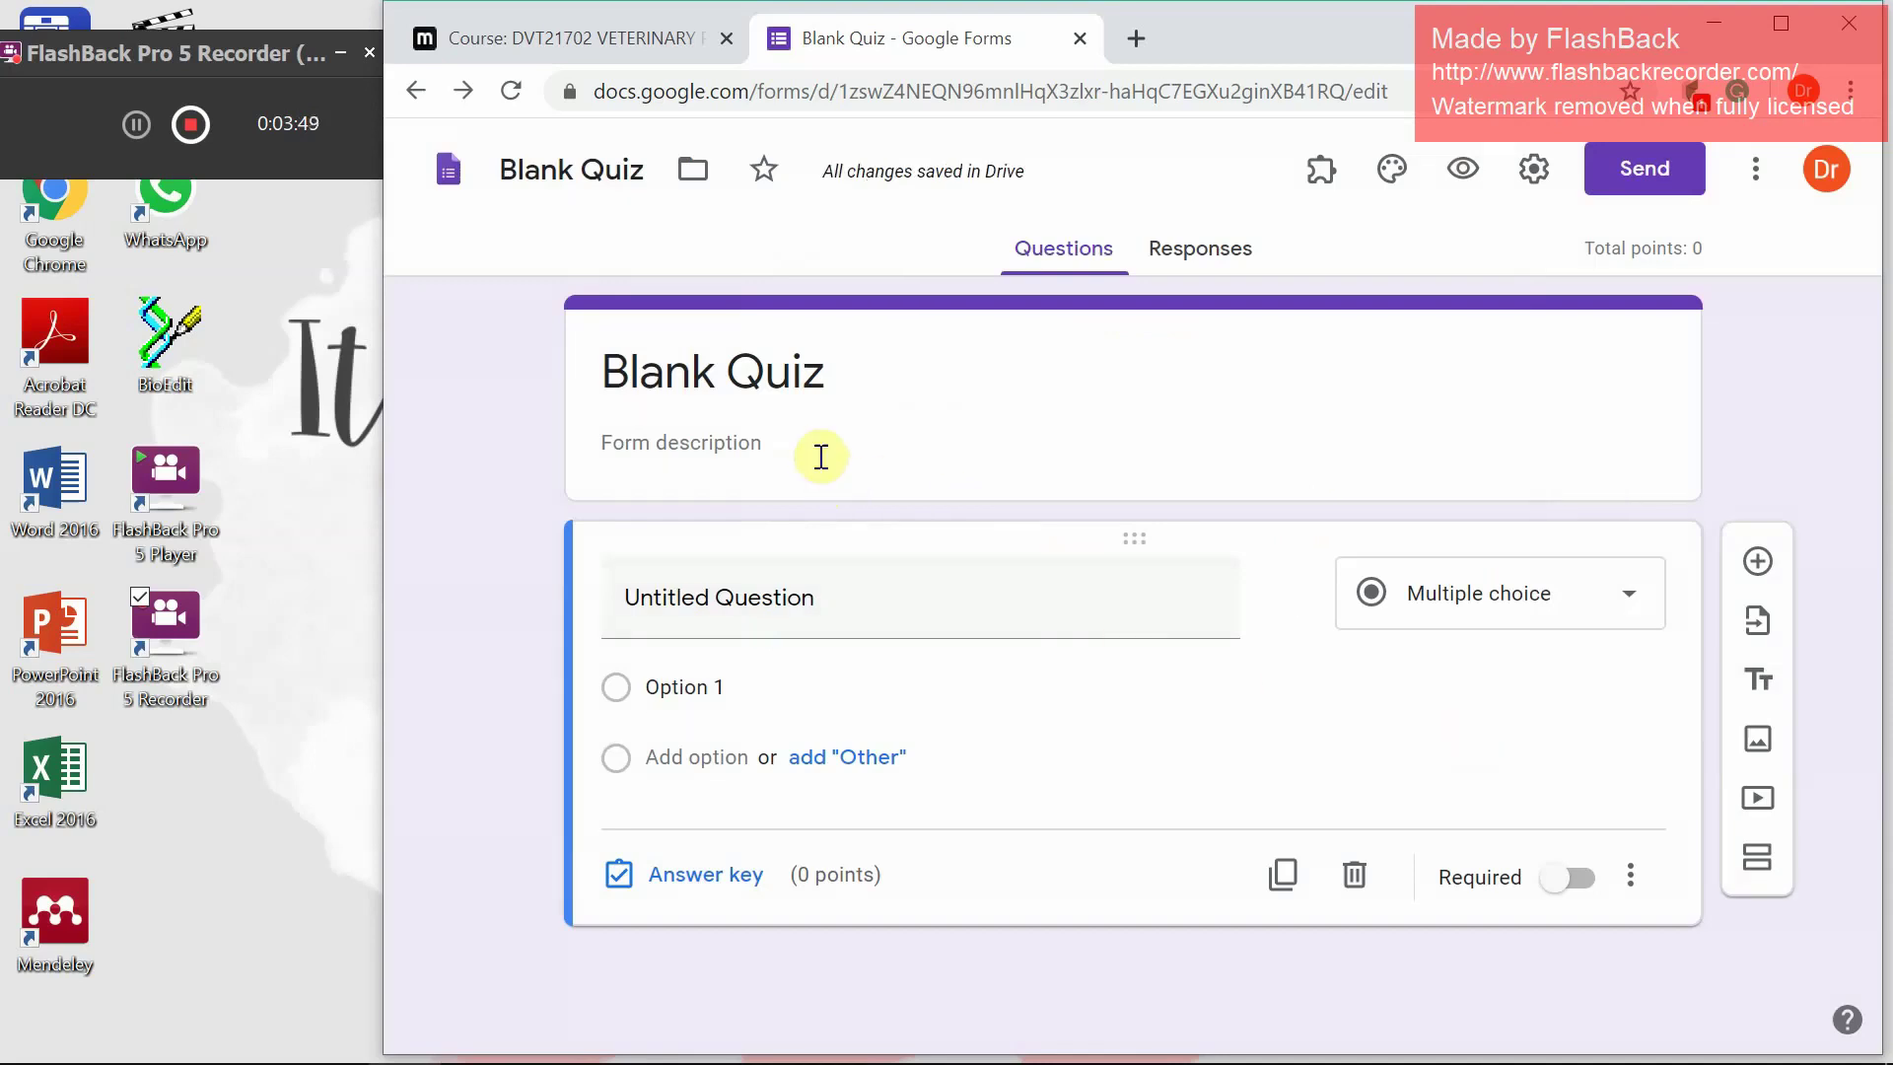
Replace the form title with "Quiz 1: Parasite Identification"
triple_click(698, 372)
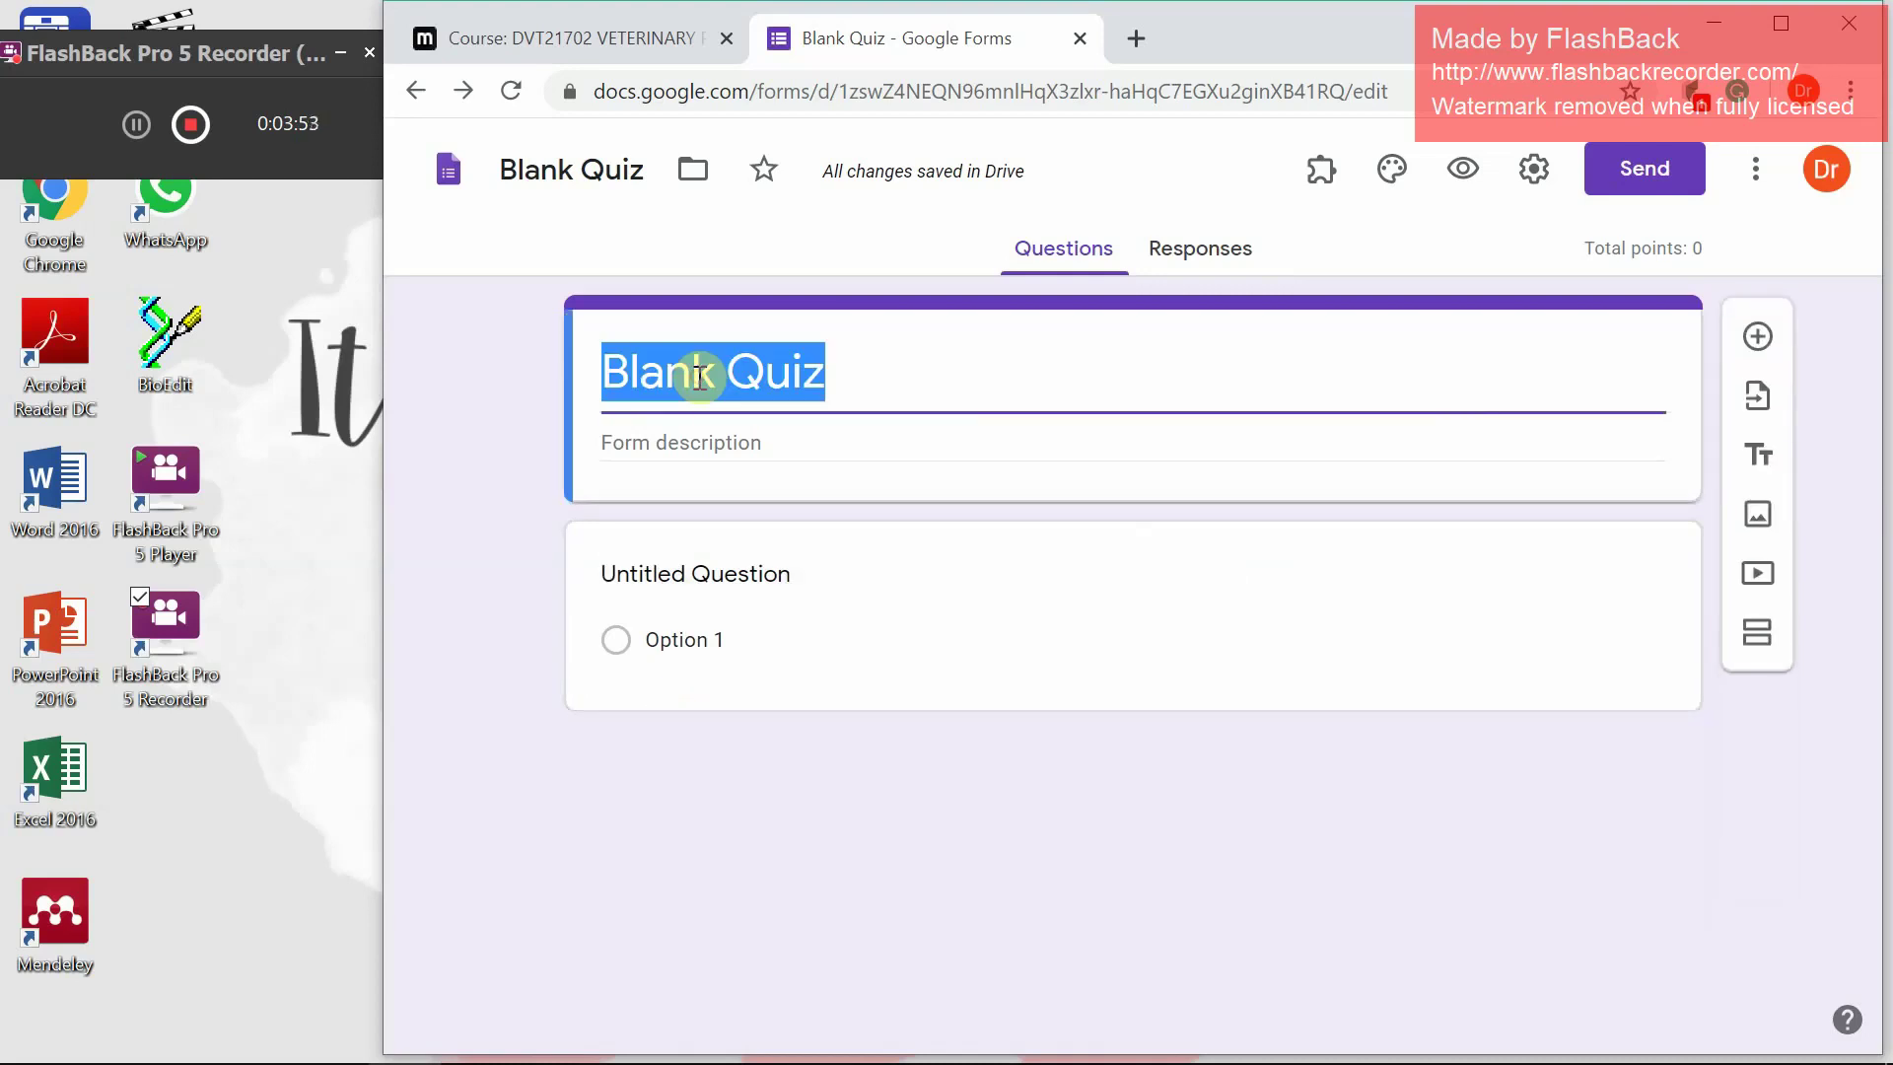
type("Quiz 1:")
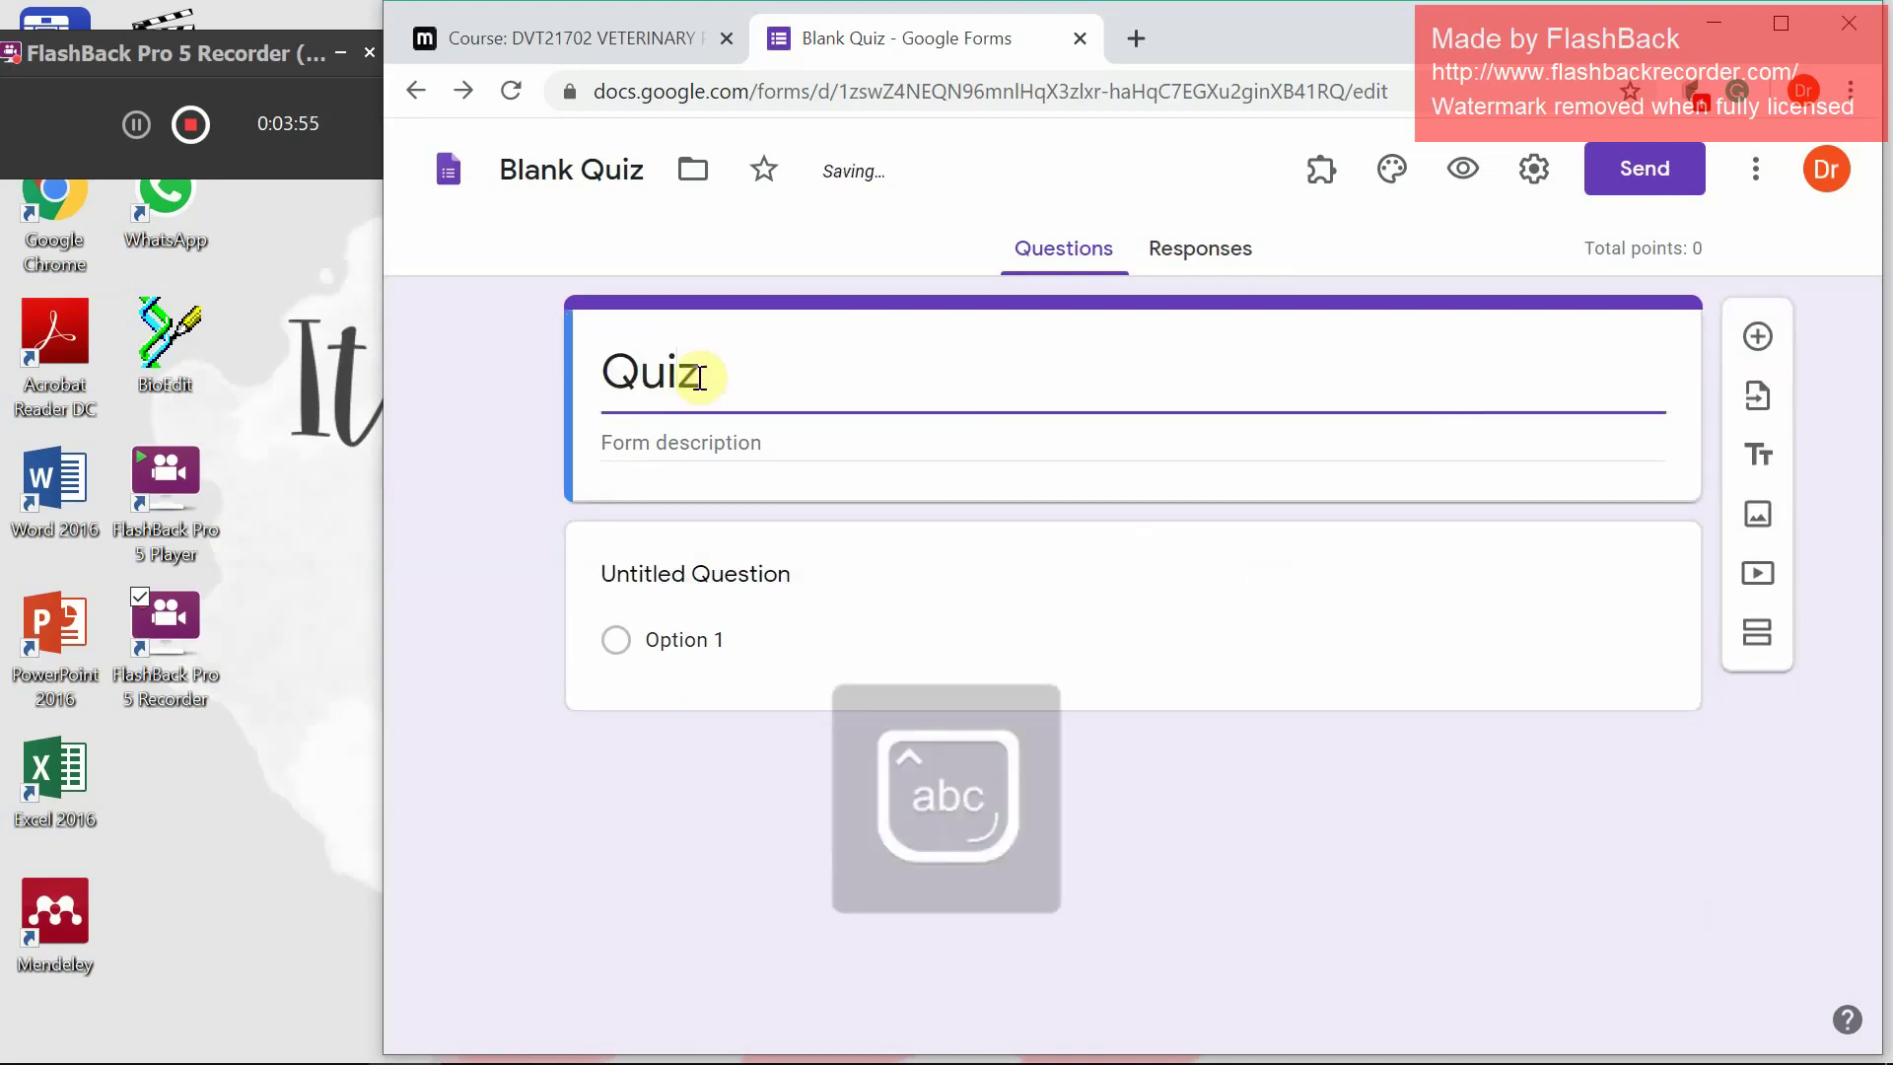
type(" Parasit")
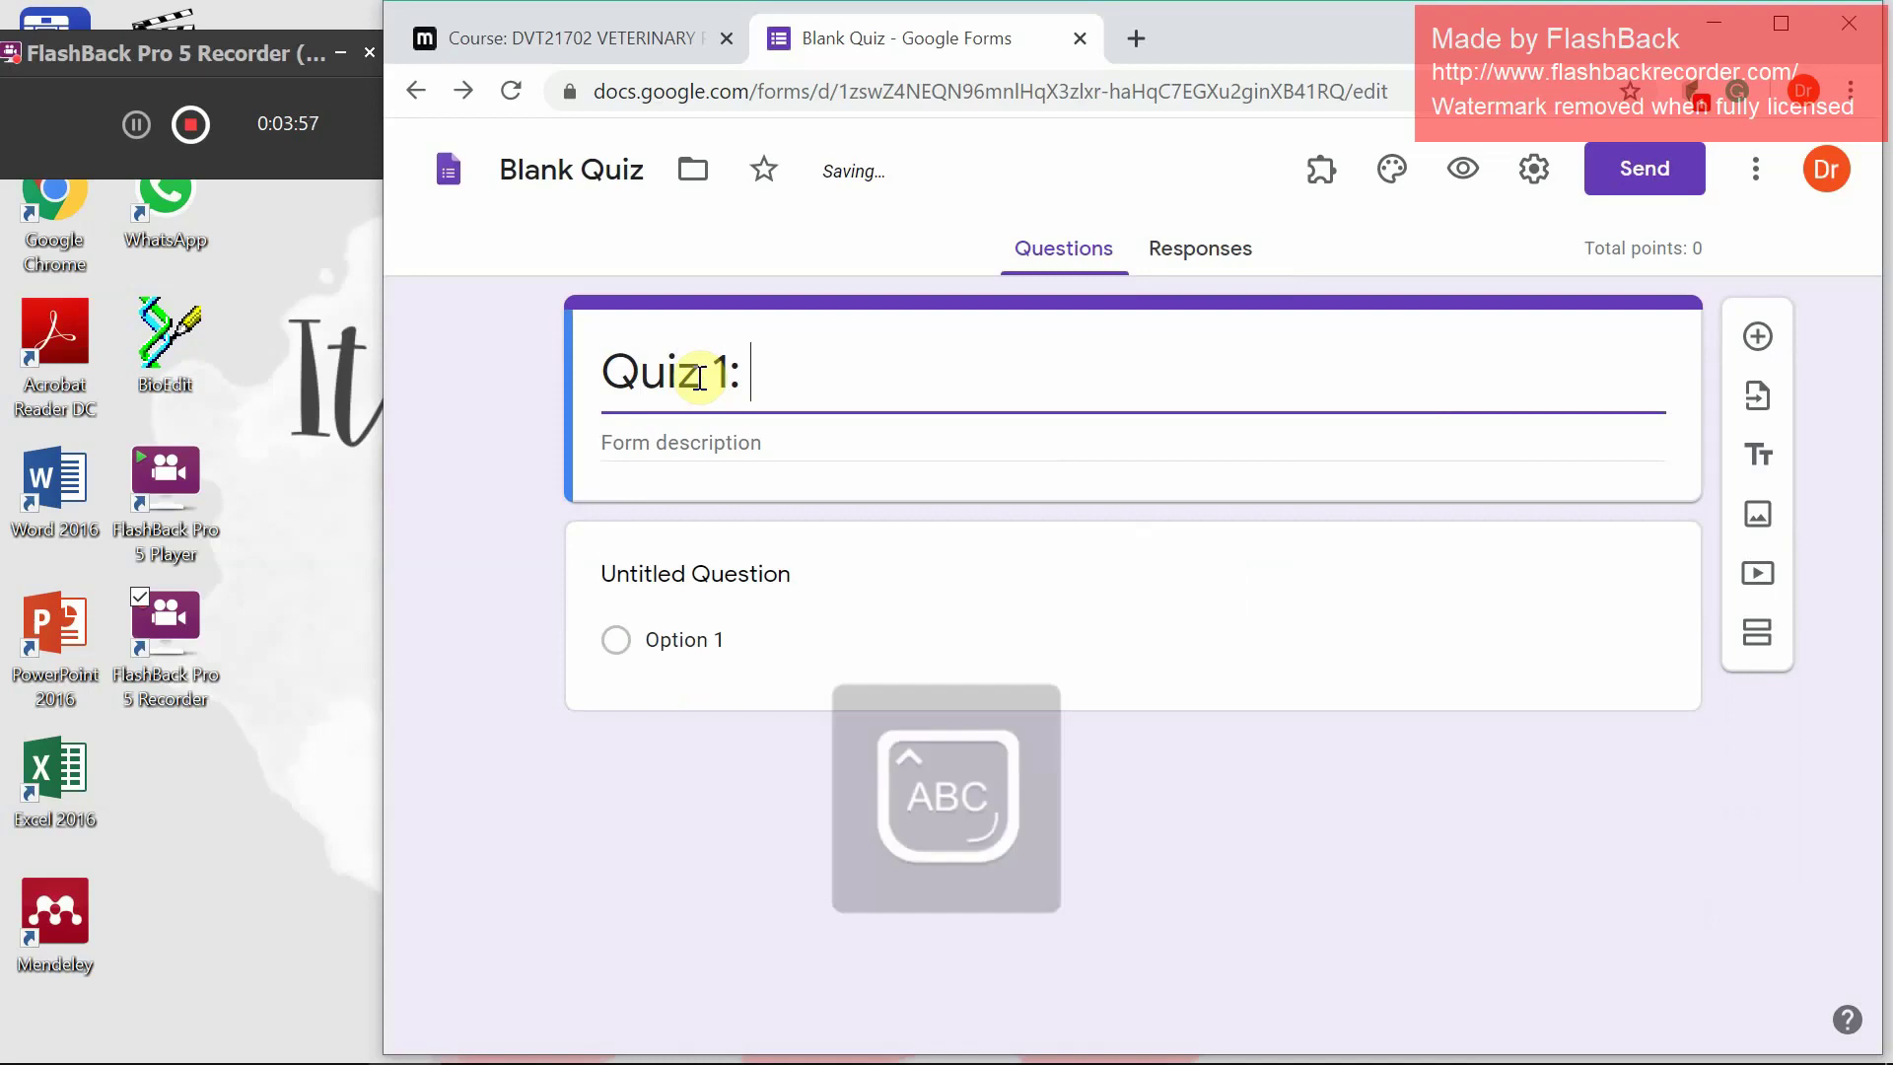
type("e")
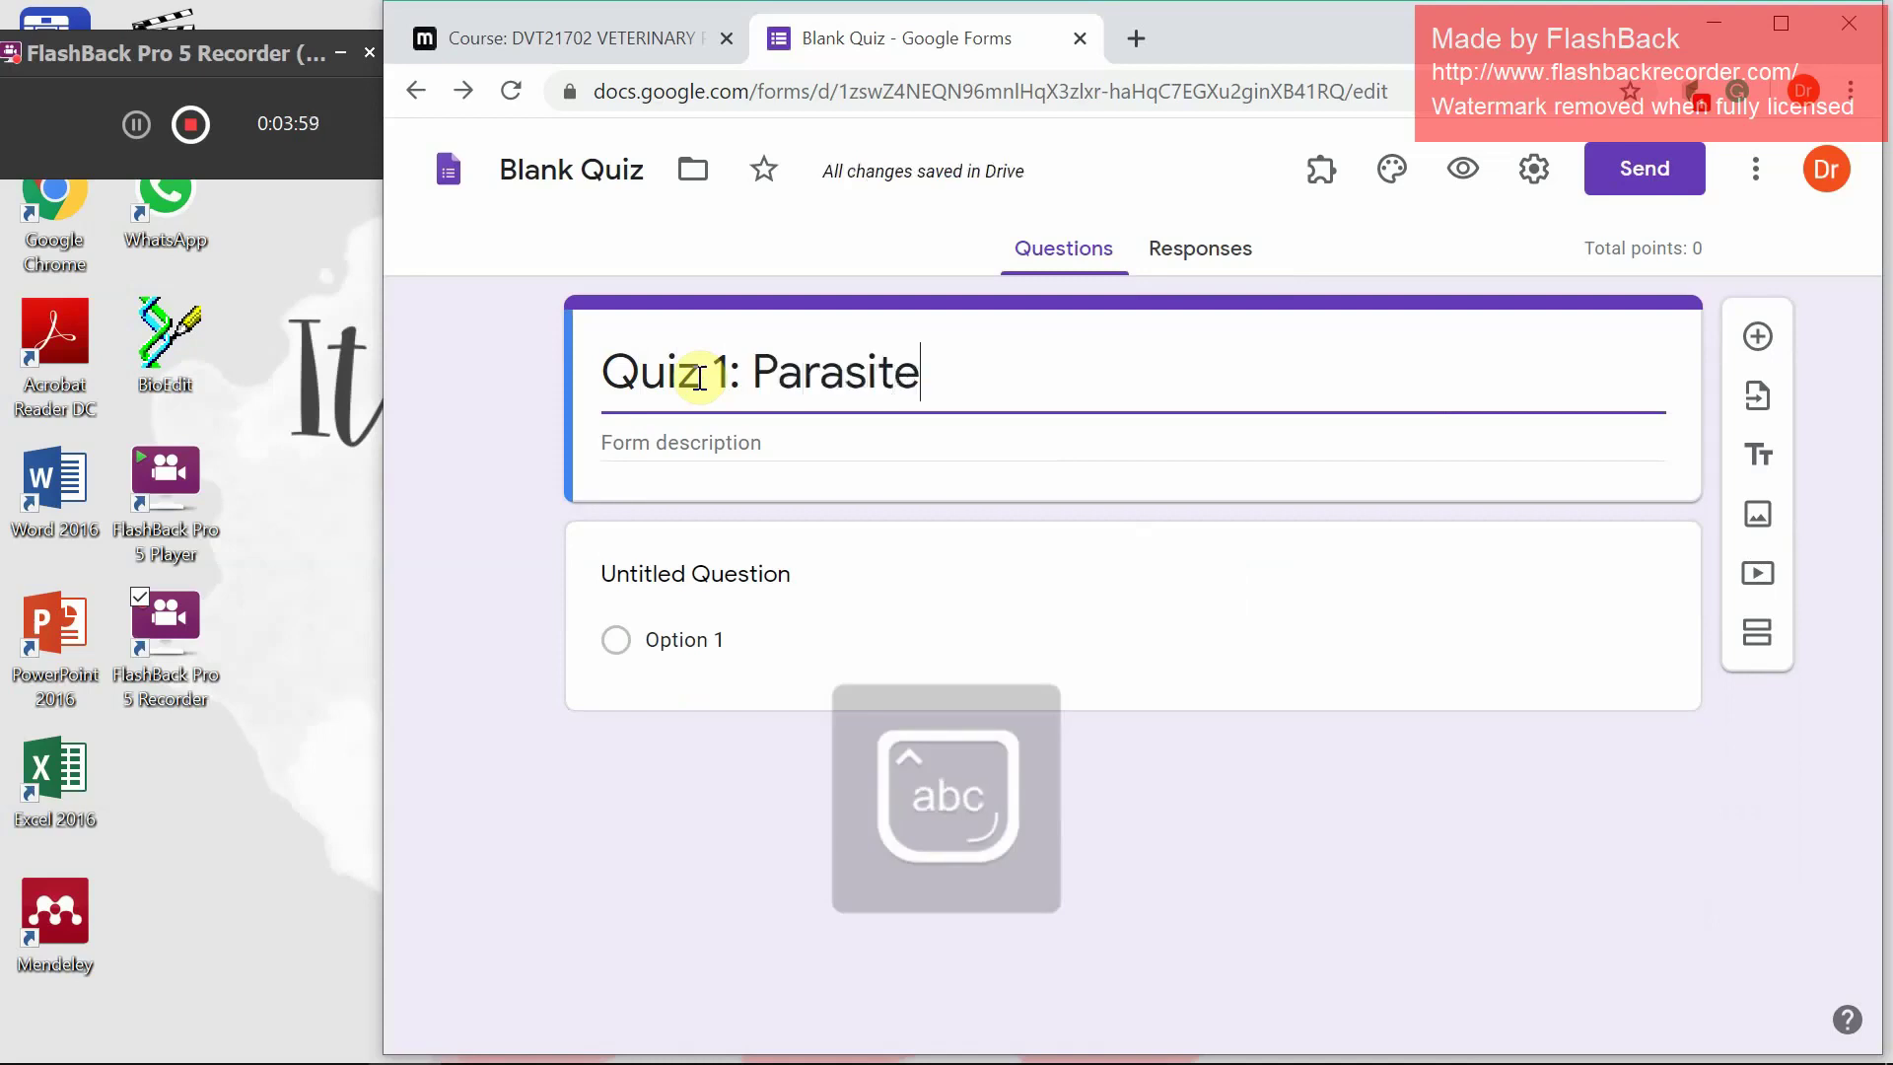
type(" Identid")
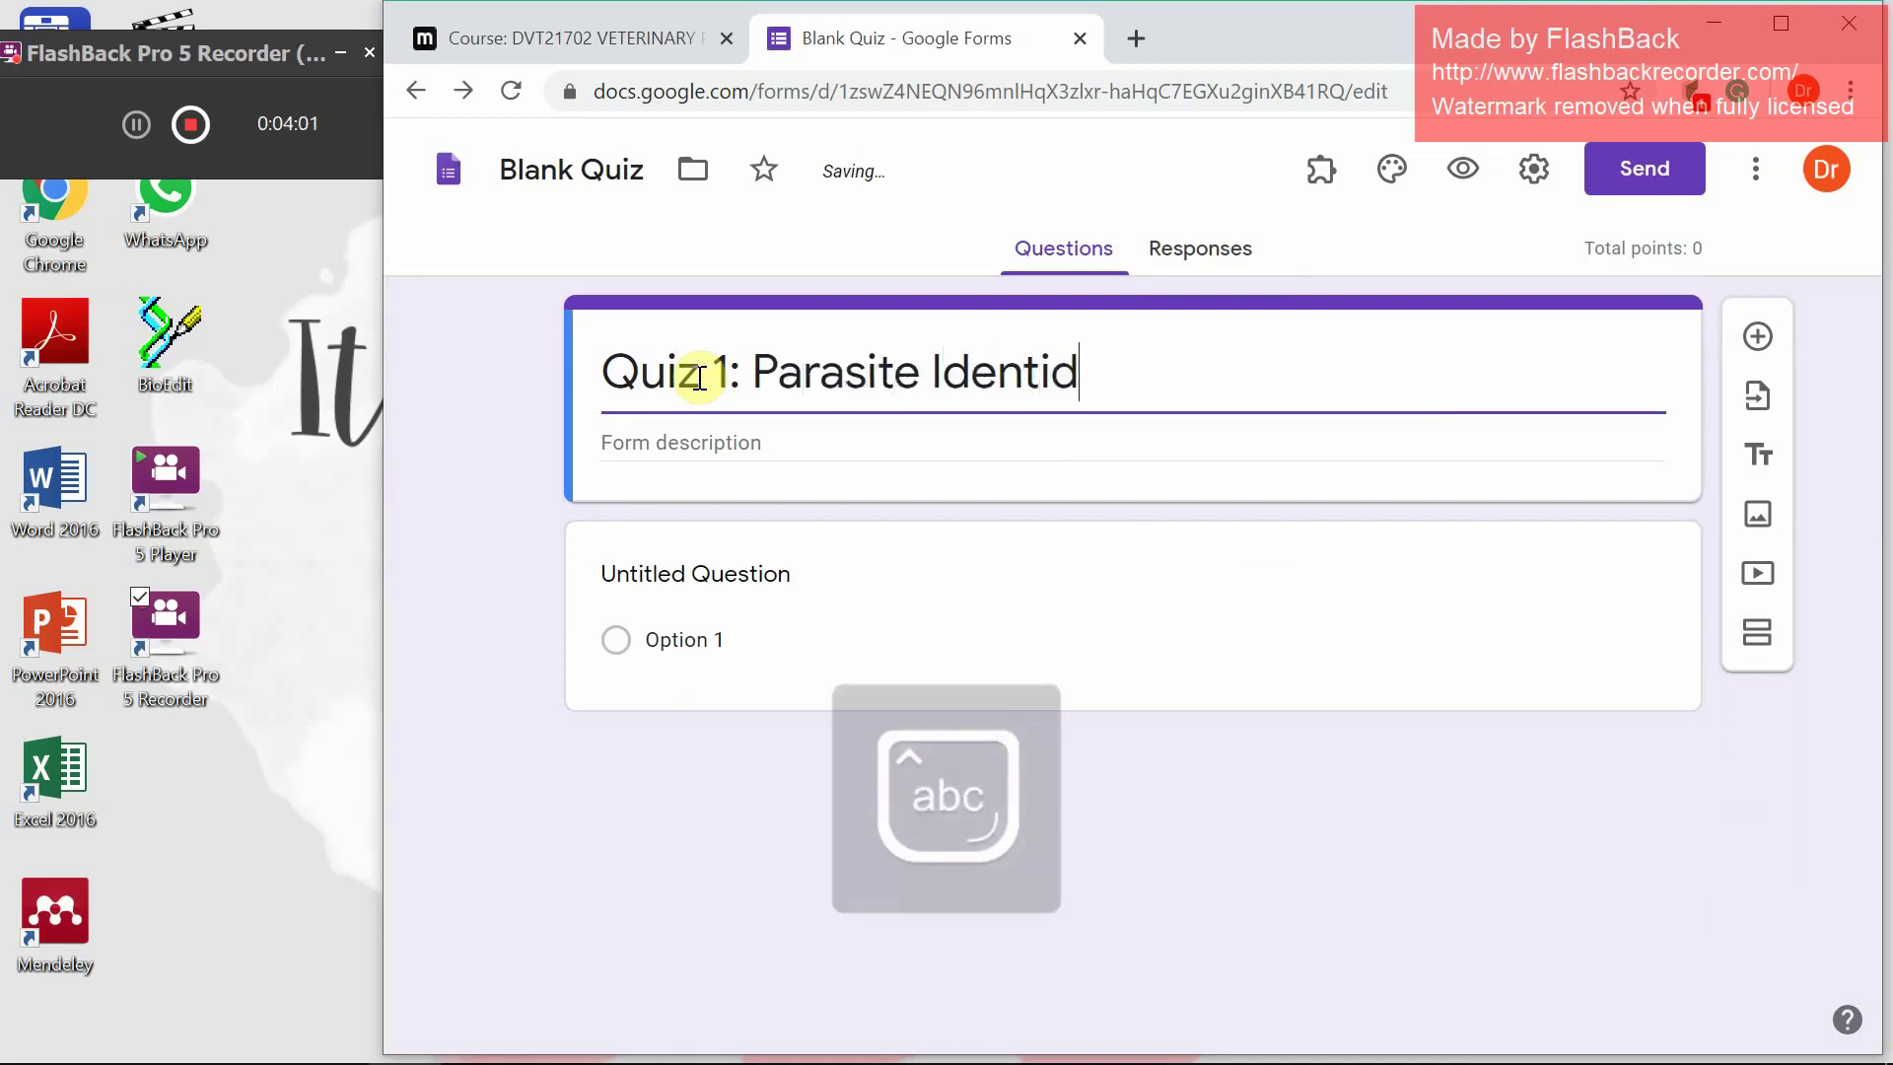
key("BackSpace")
type("fication")
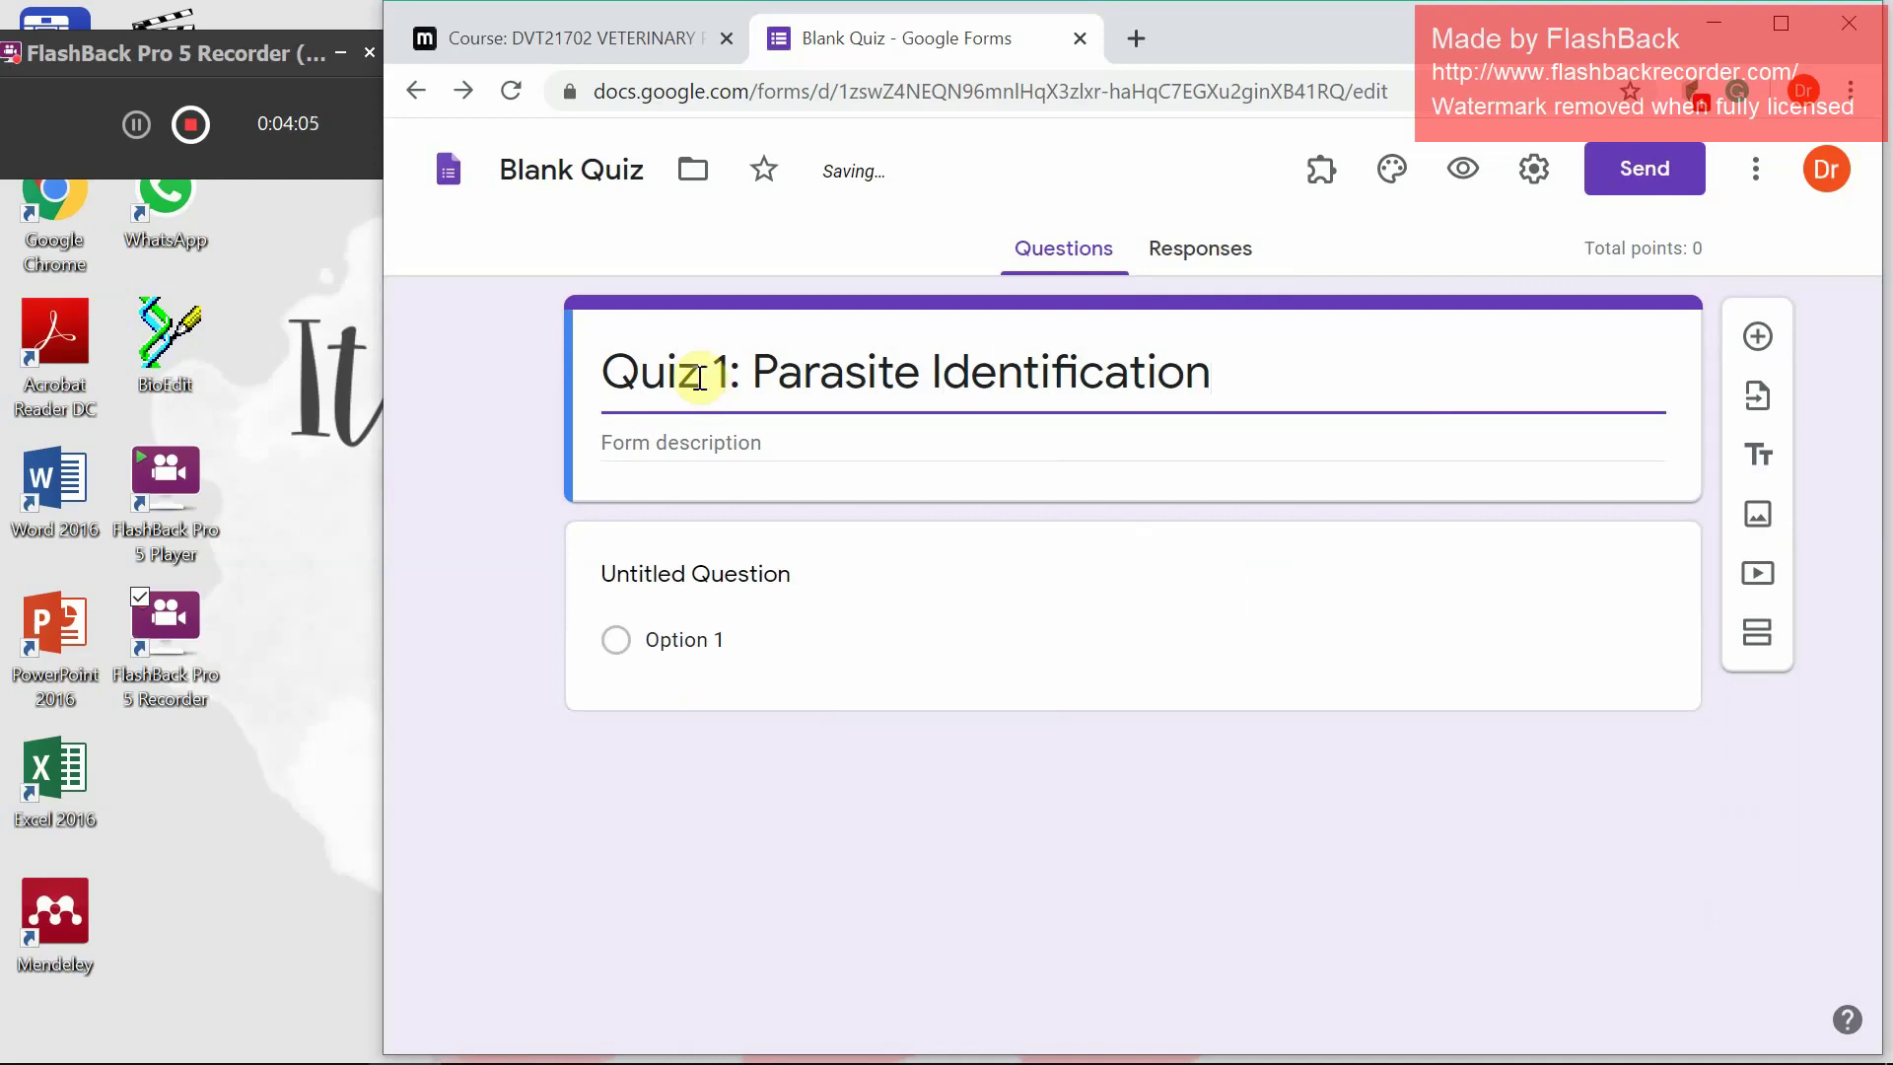
Enter the form description "Tip: ALL answer should be in lowercase and singular."
left_click(675, 442)
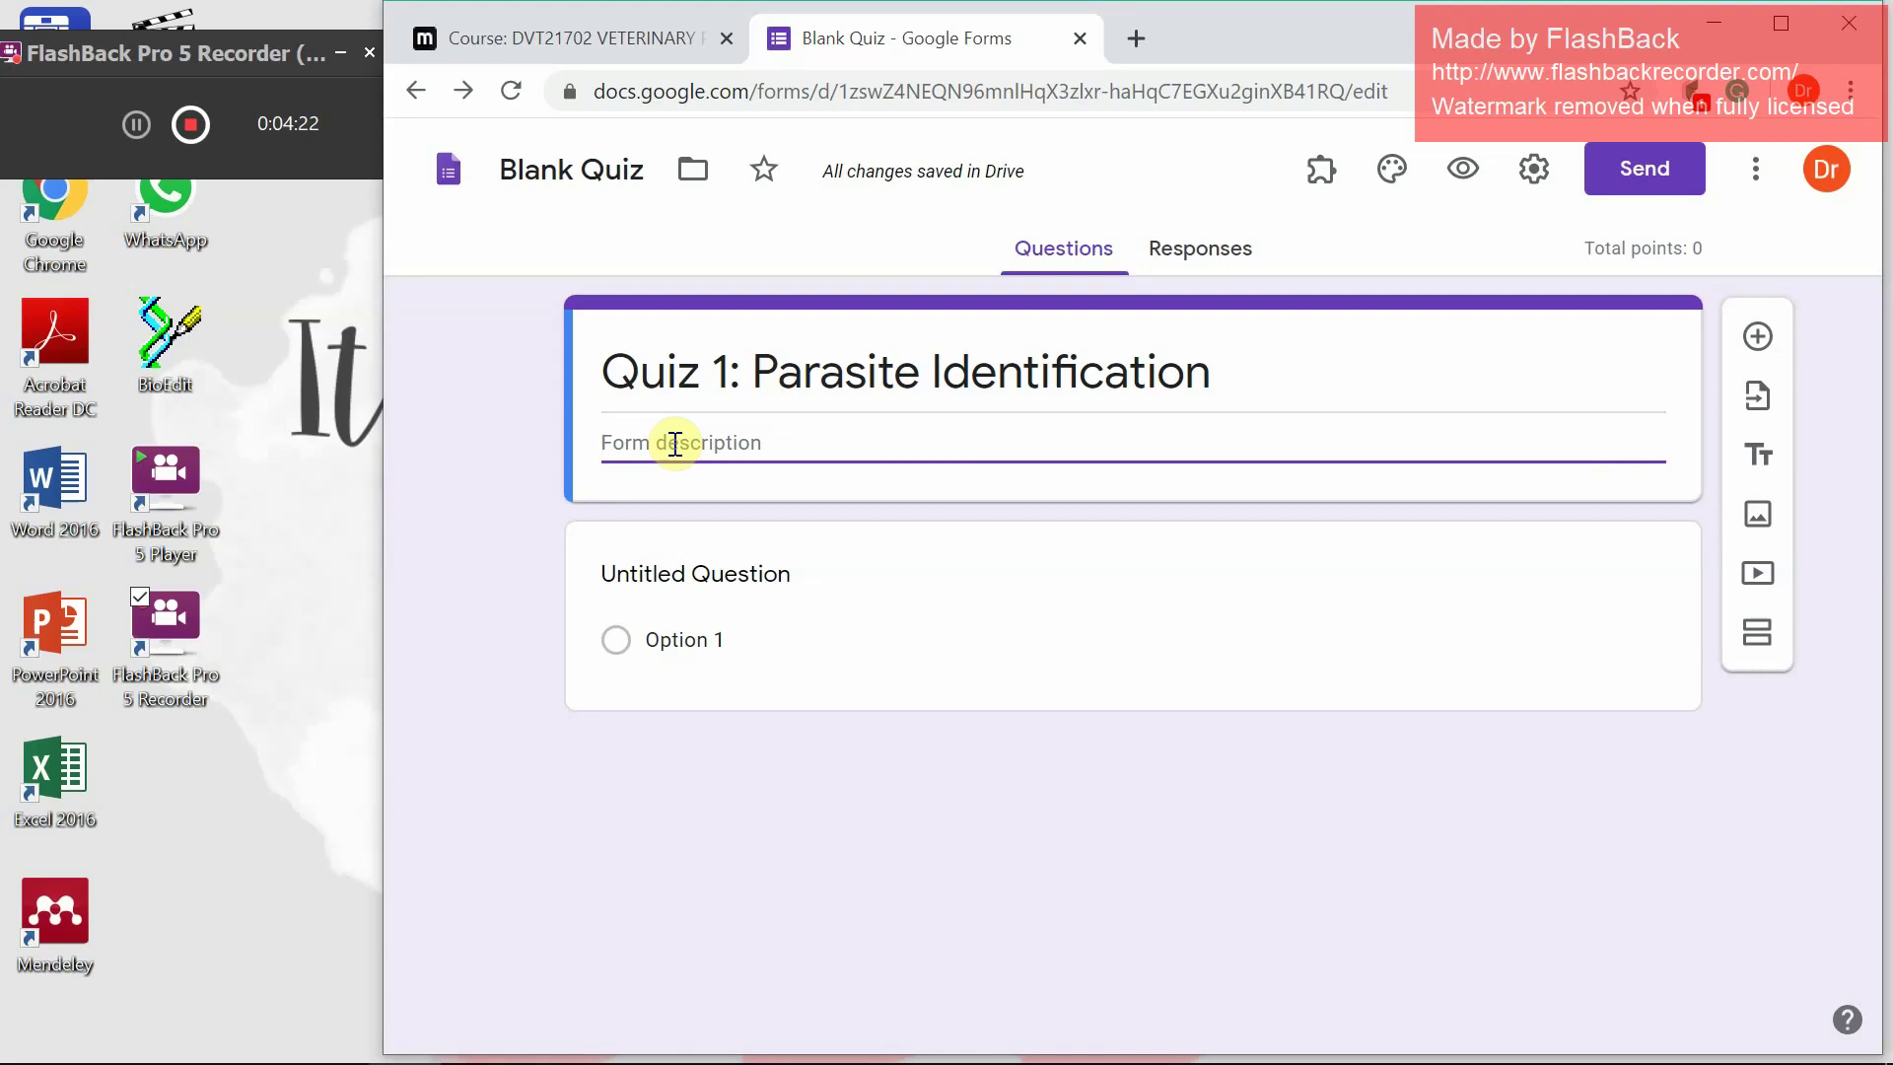
type("Tip:")
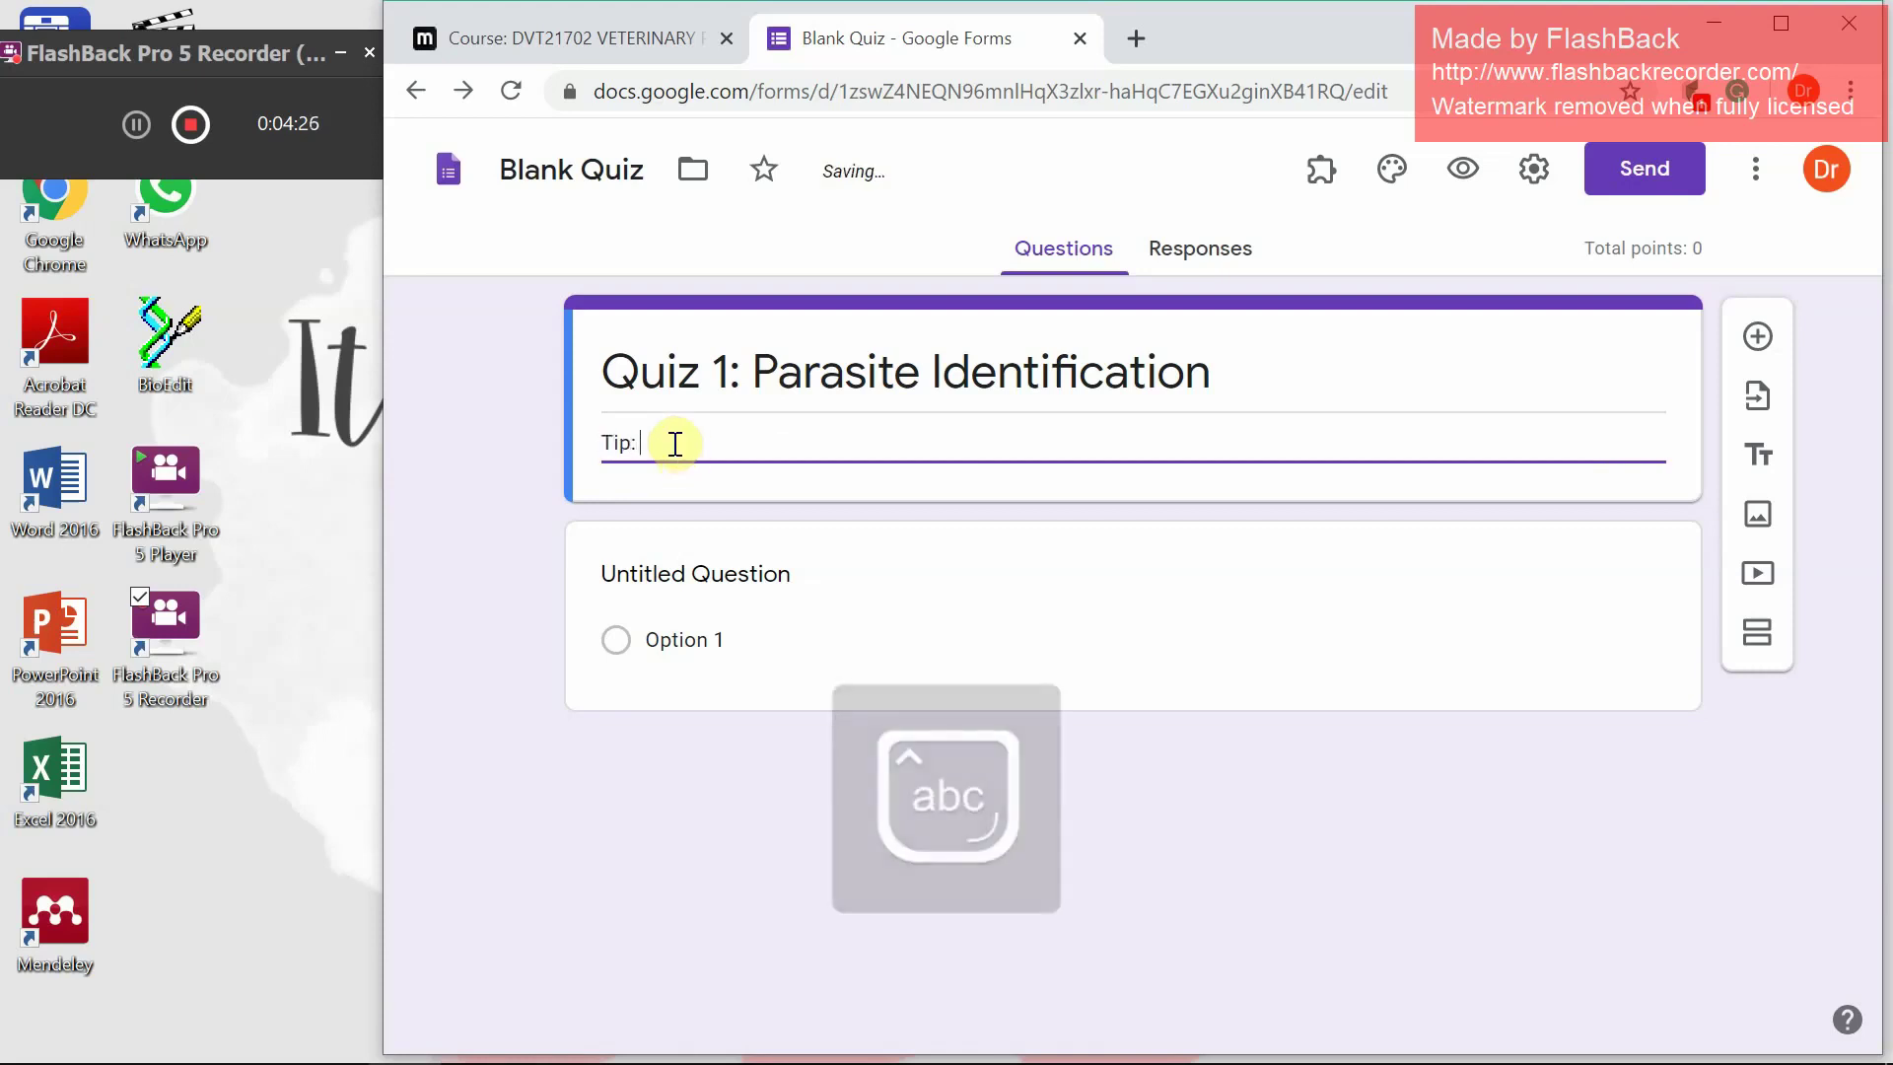
key("Caps_Lock")
type("ALL")
key("Caps_Lock")
type("answer shoo")
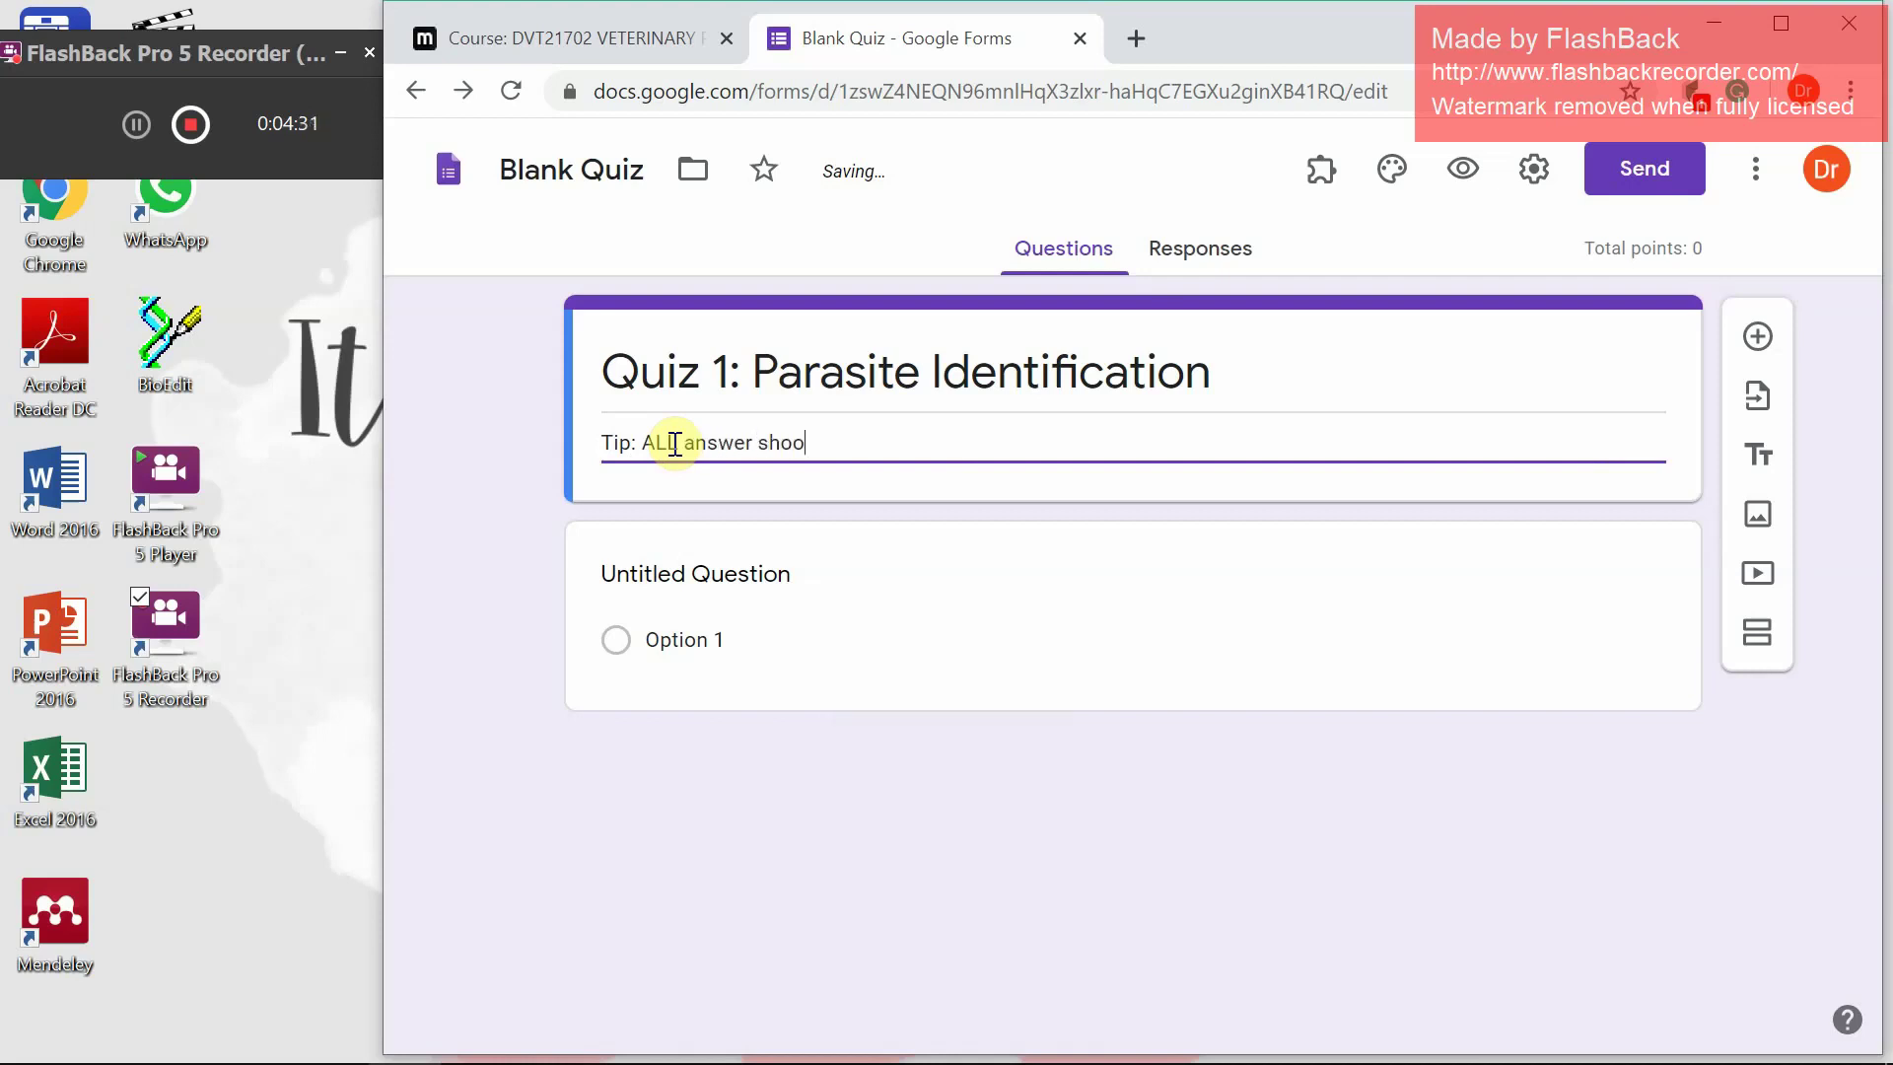
key("BackSpace")
type("uld be in lowe")
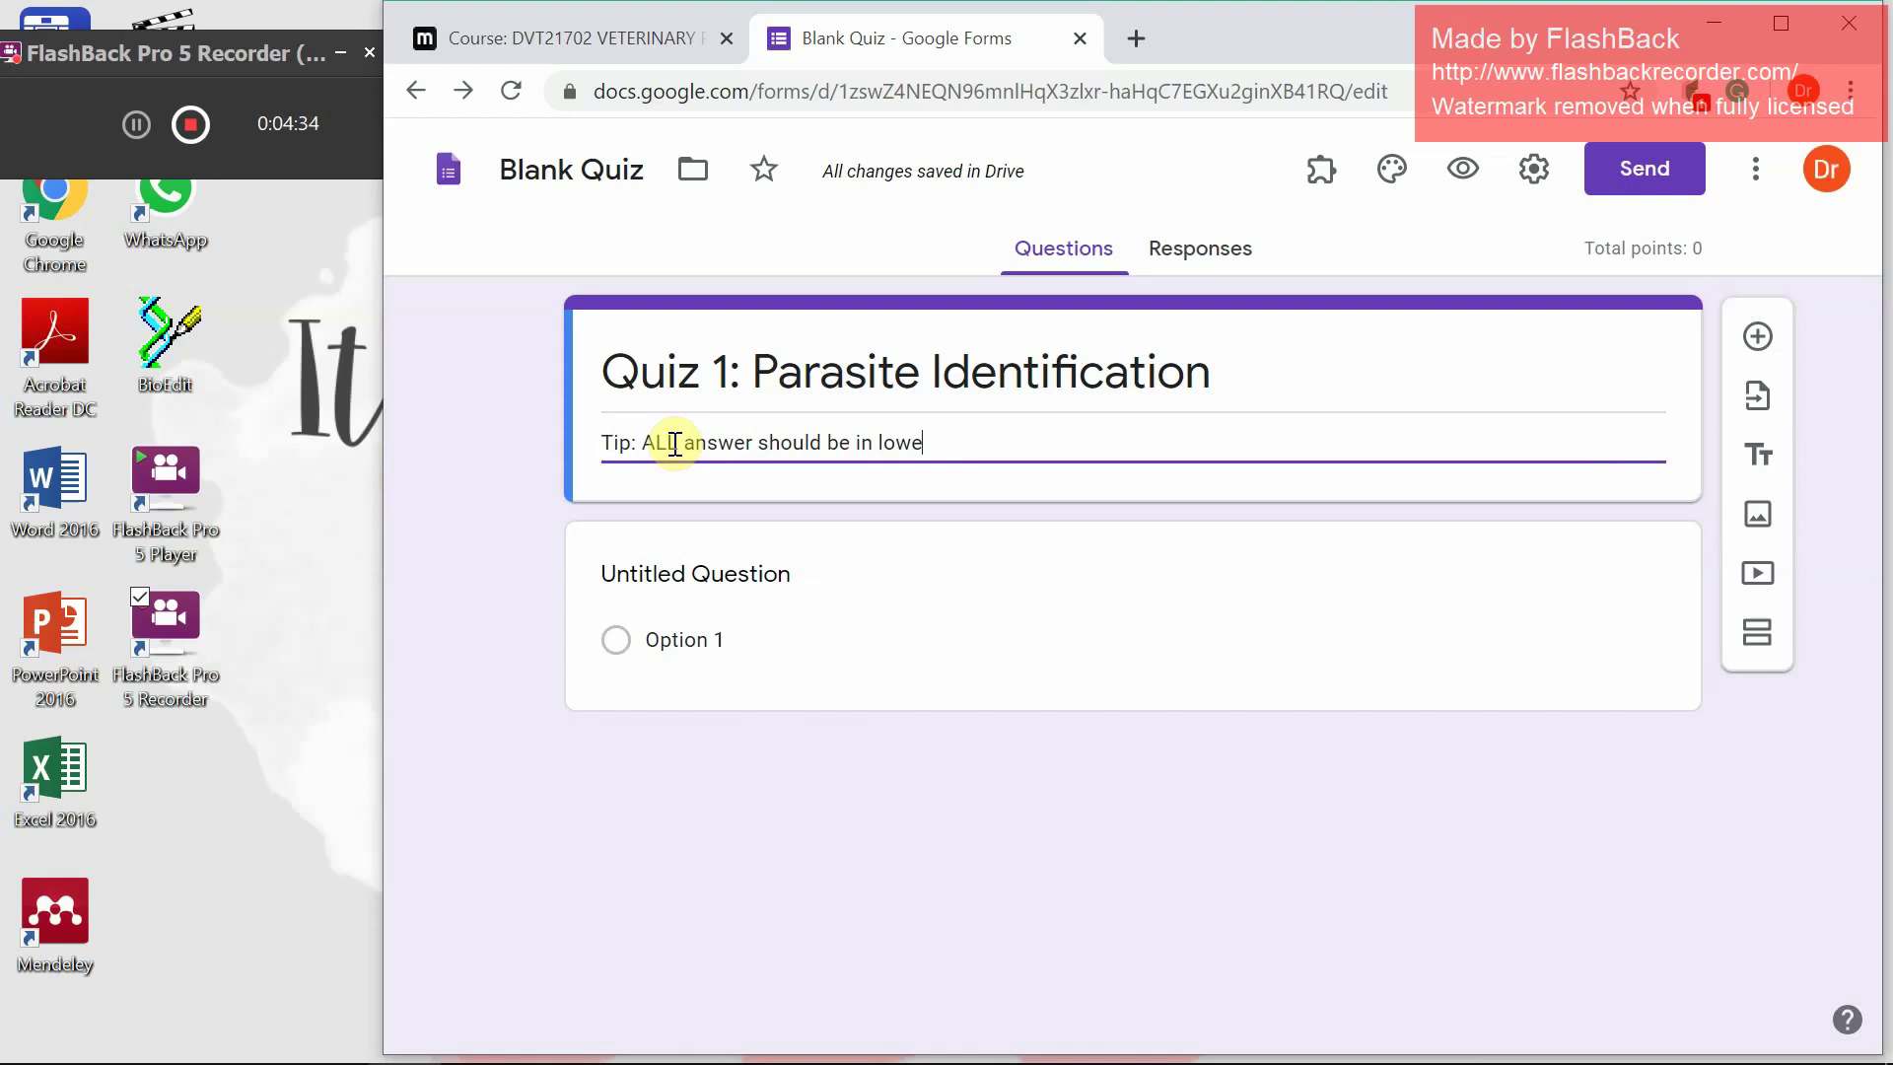
type("rcase and singula")
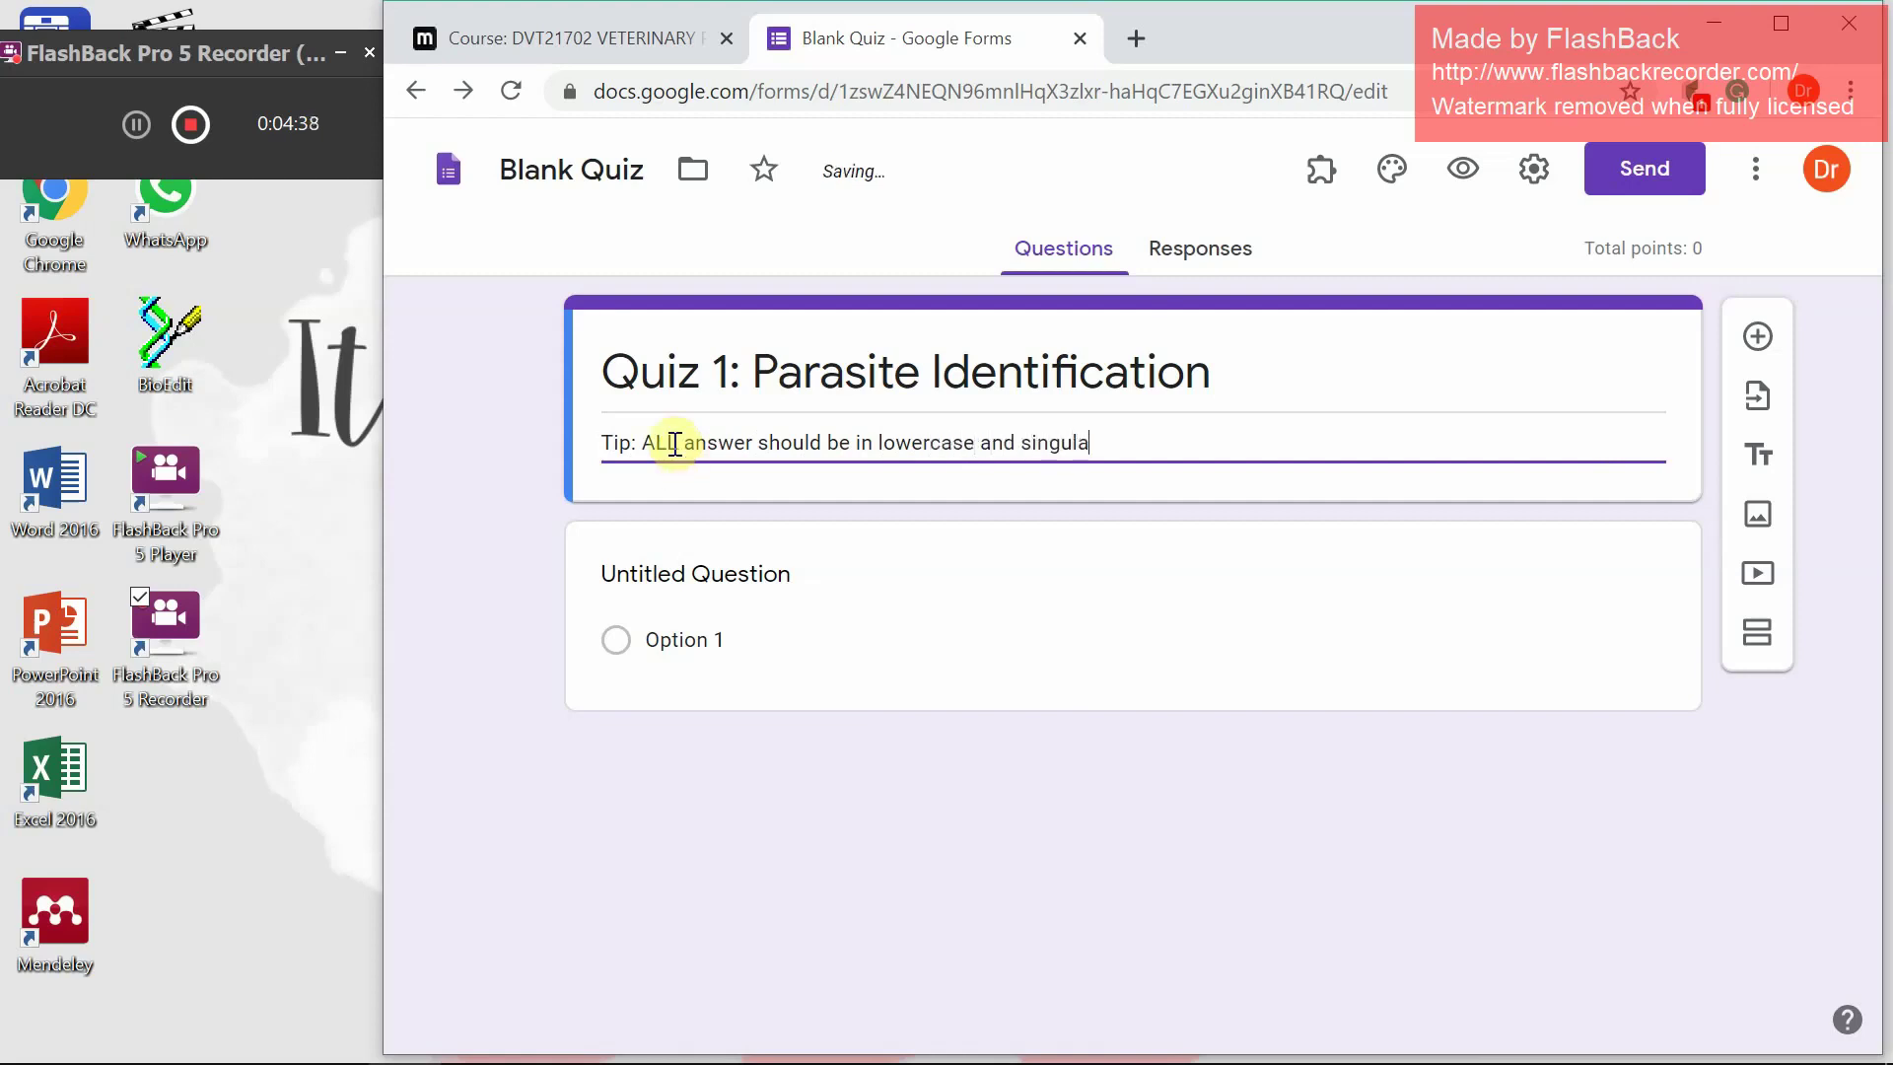
type("r.")
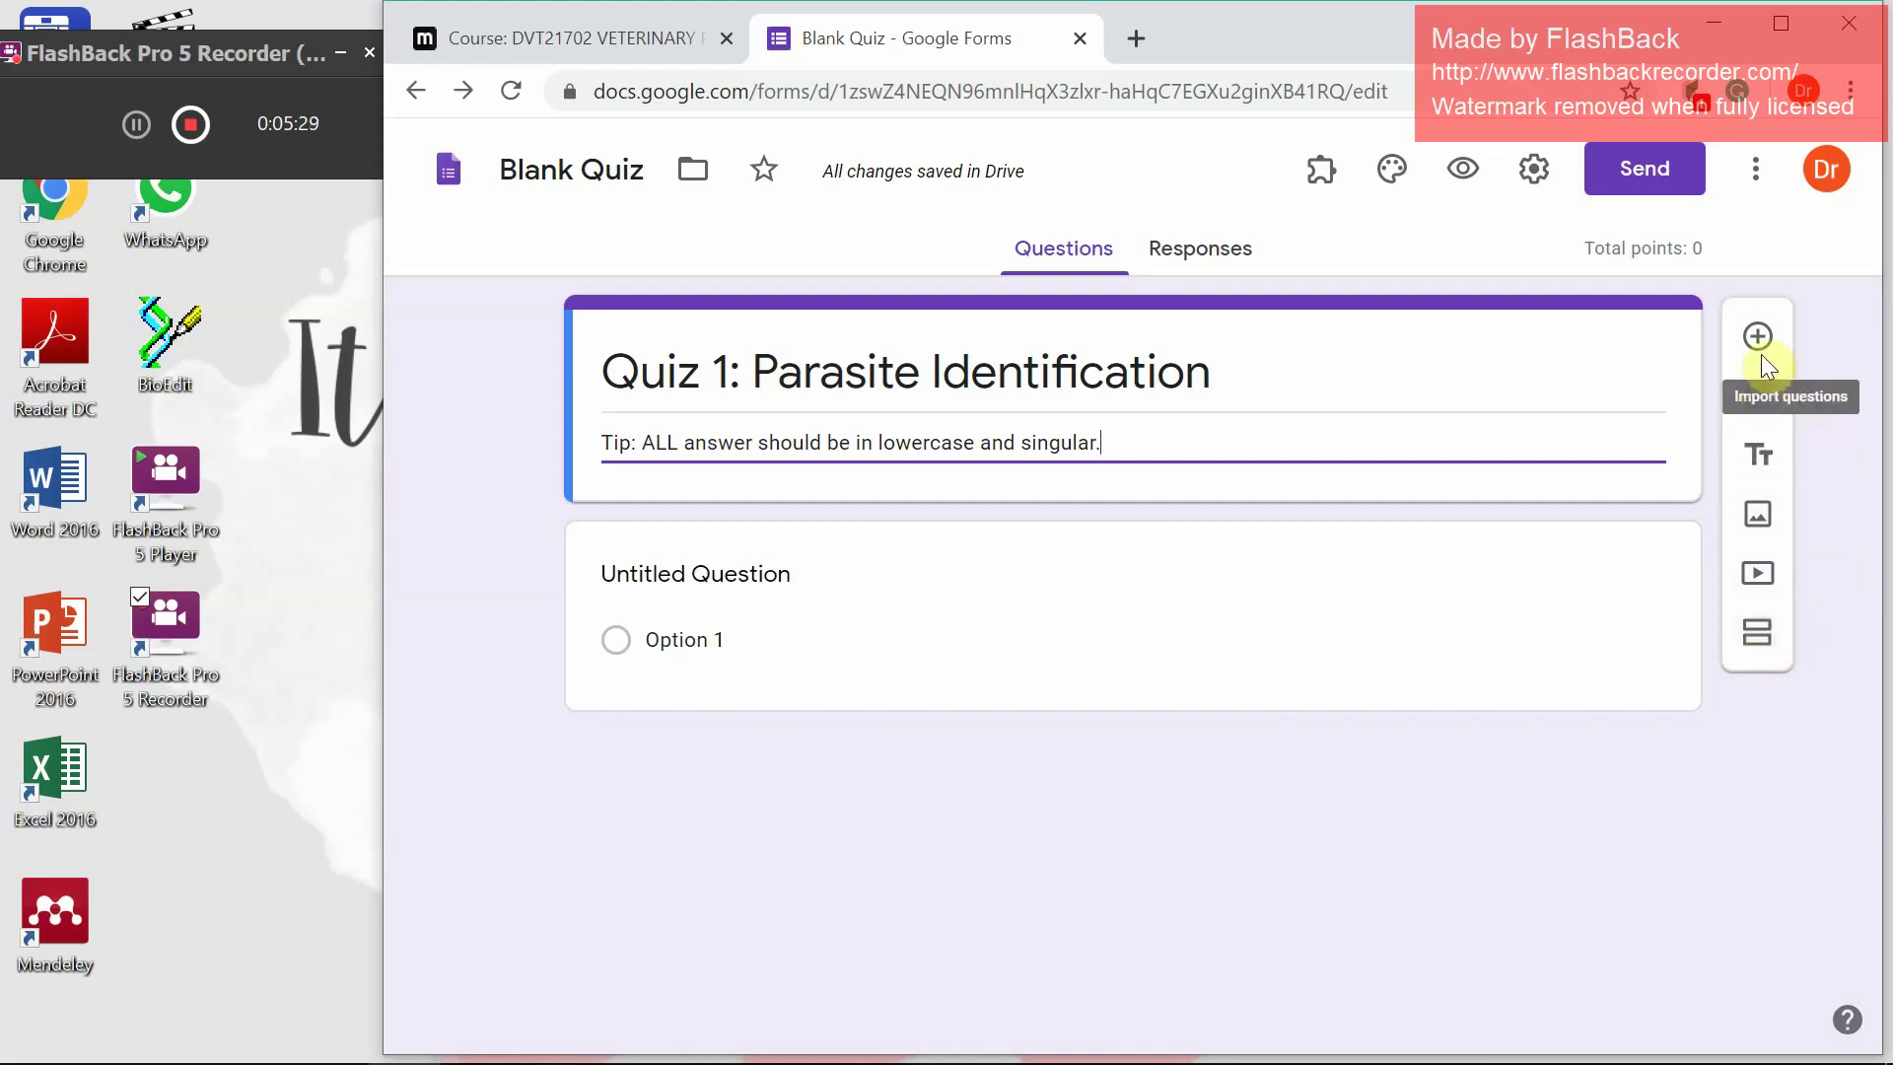
Add a new section between the form title block and the untitled question
left_click(1753, 640)
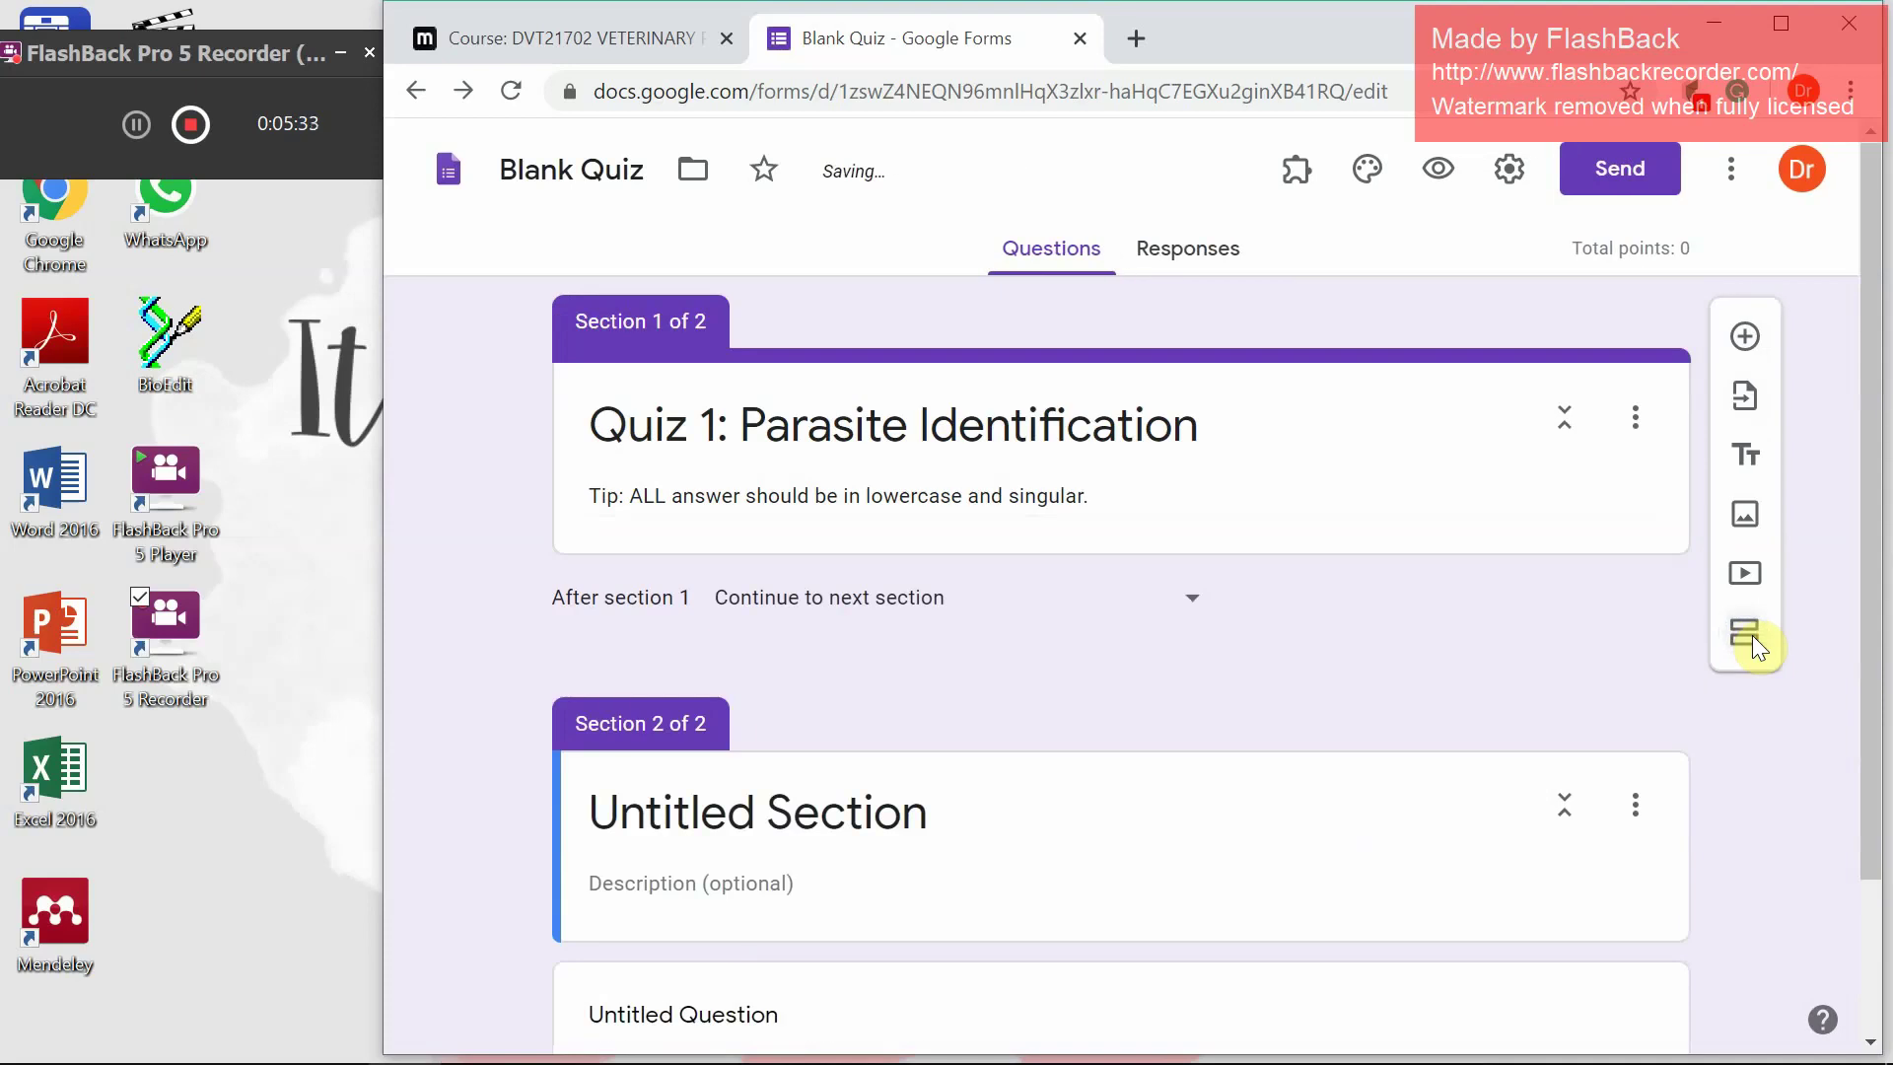
scroll(1063, 631, "down", 1)
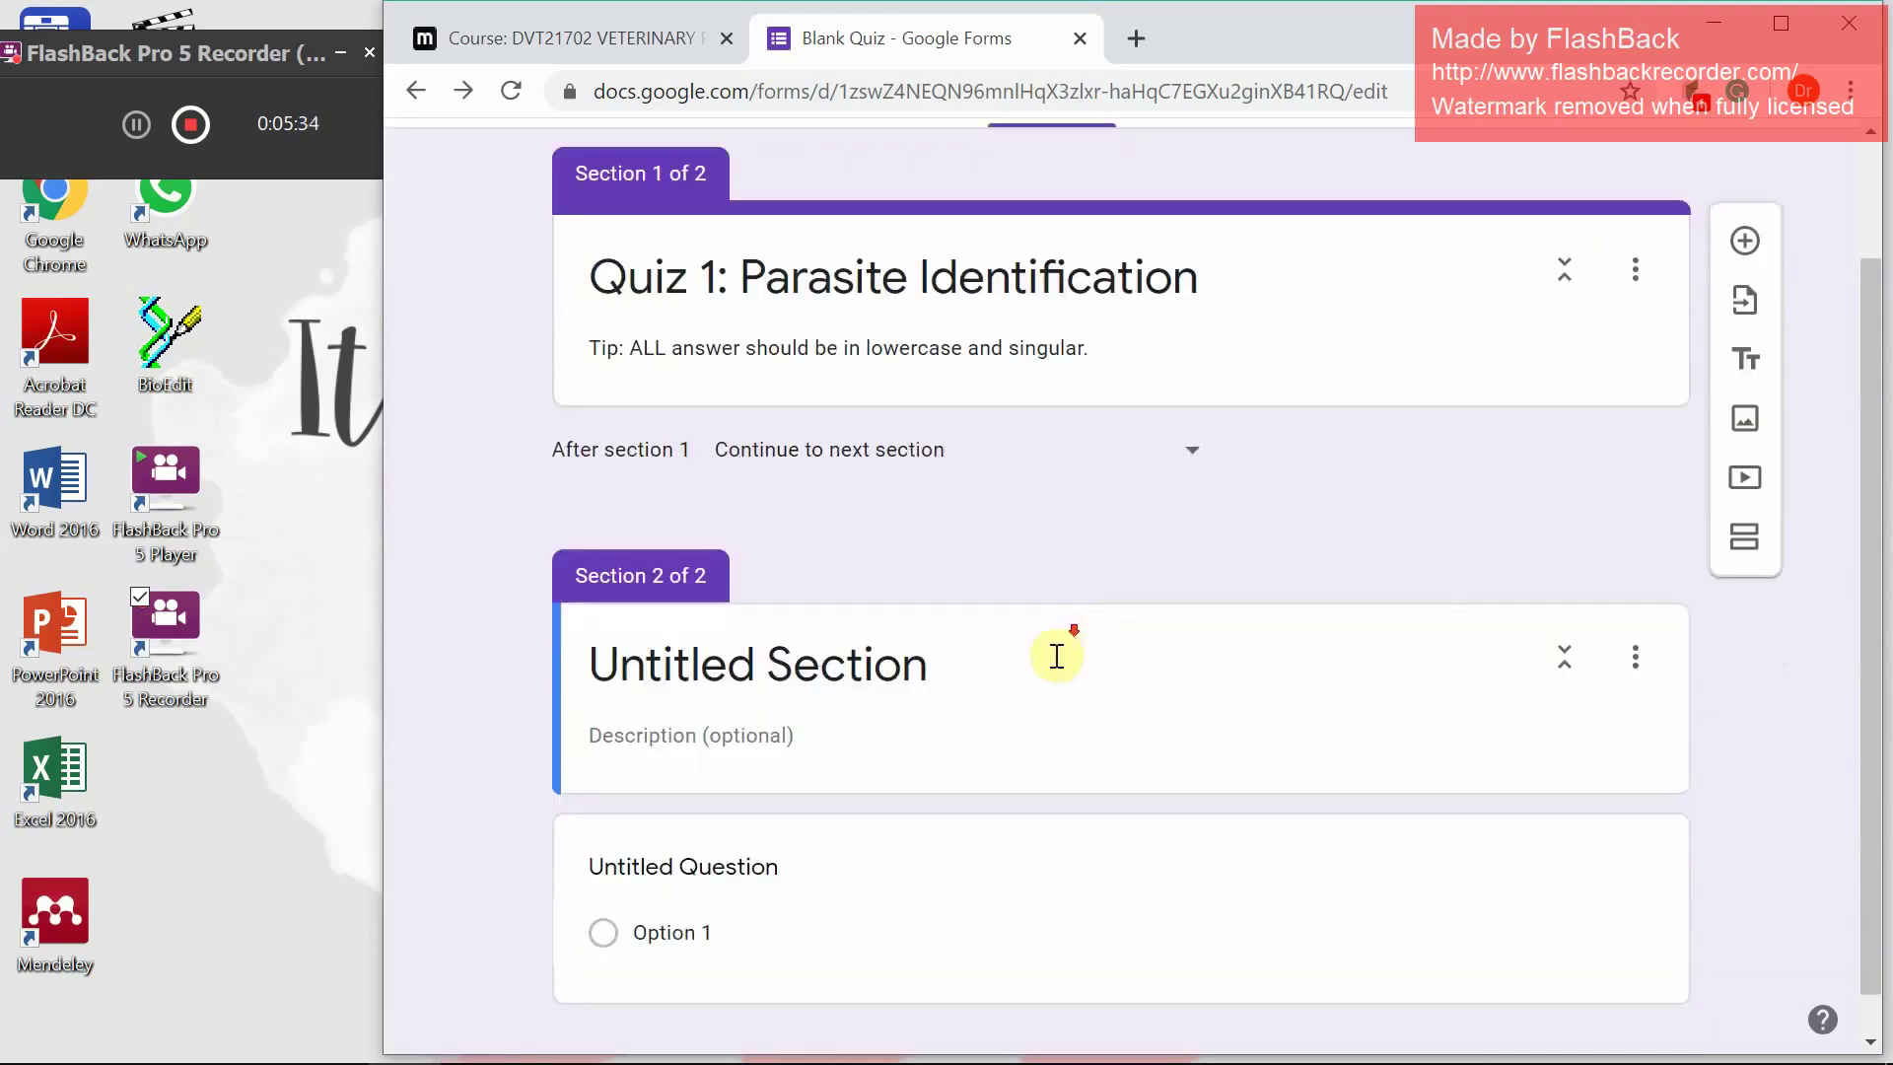
left_click(1634, 276)
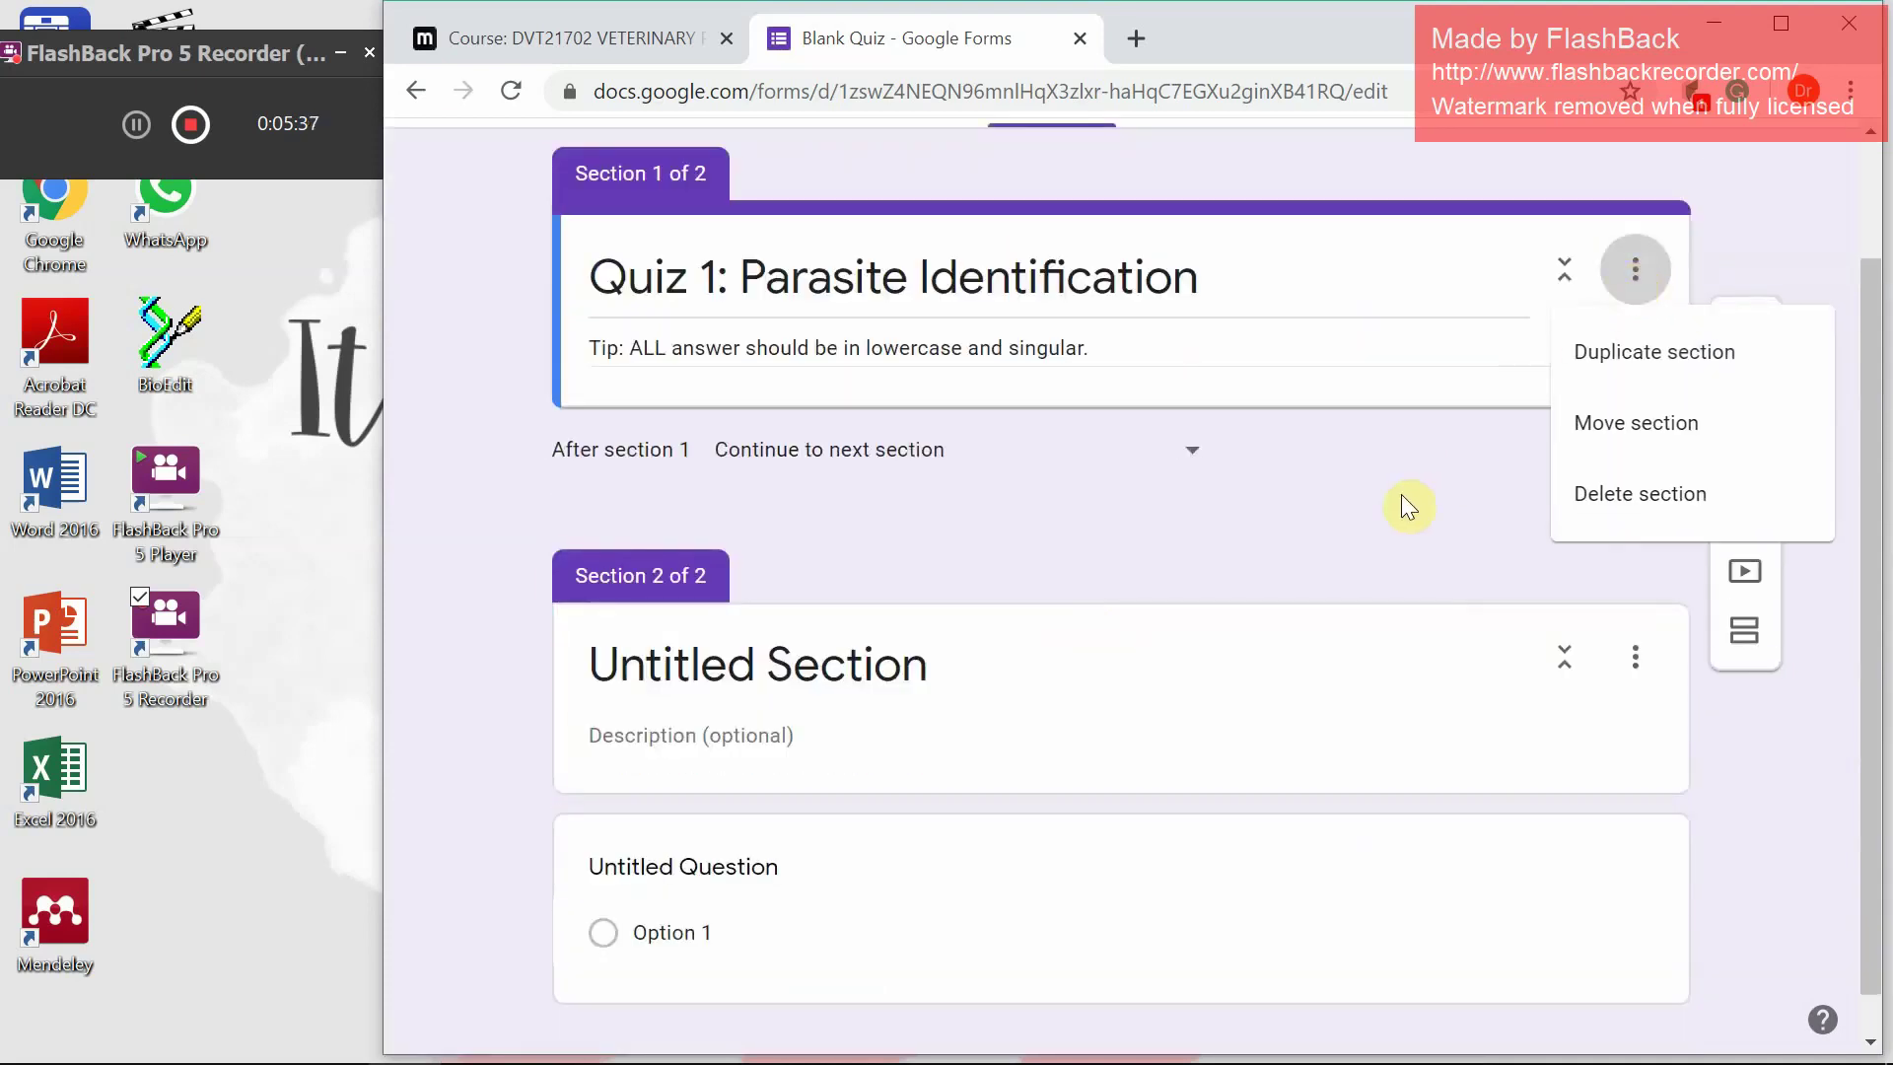
left_click(1384, 526)
Add a question titled "Metric number:" to section 1, below the quiz title and description
left_click(1744, 335)
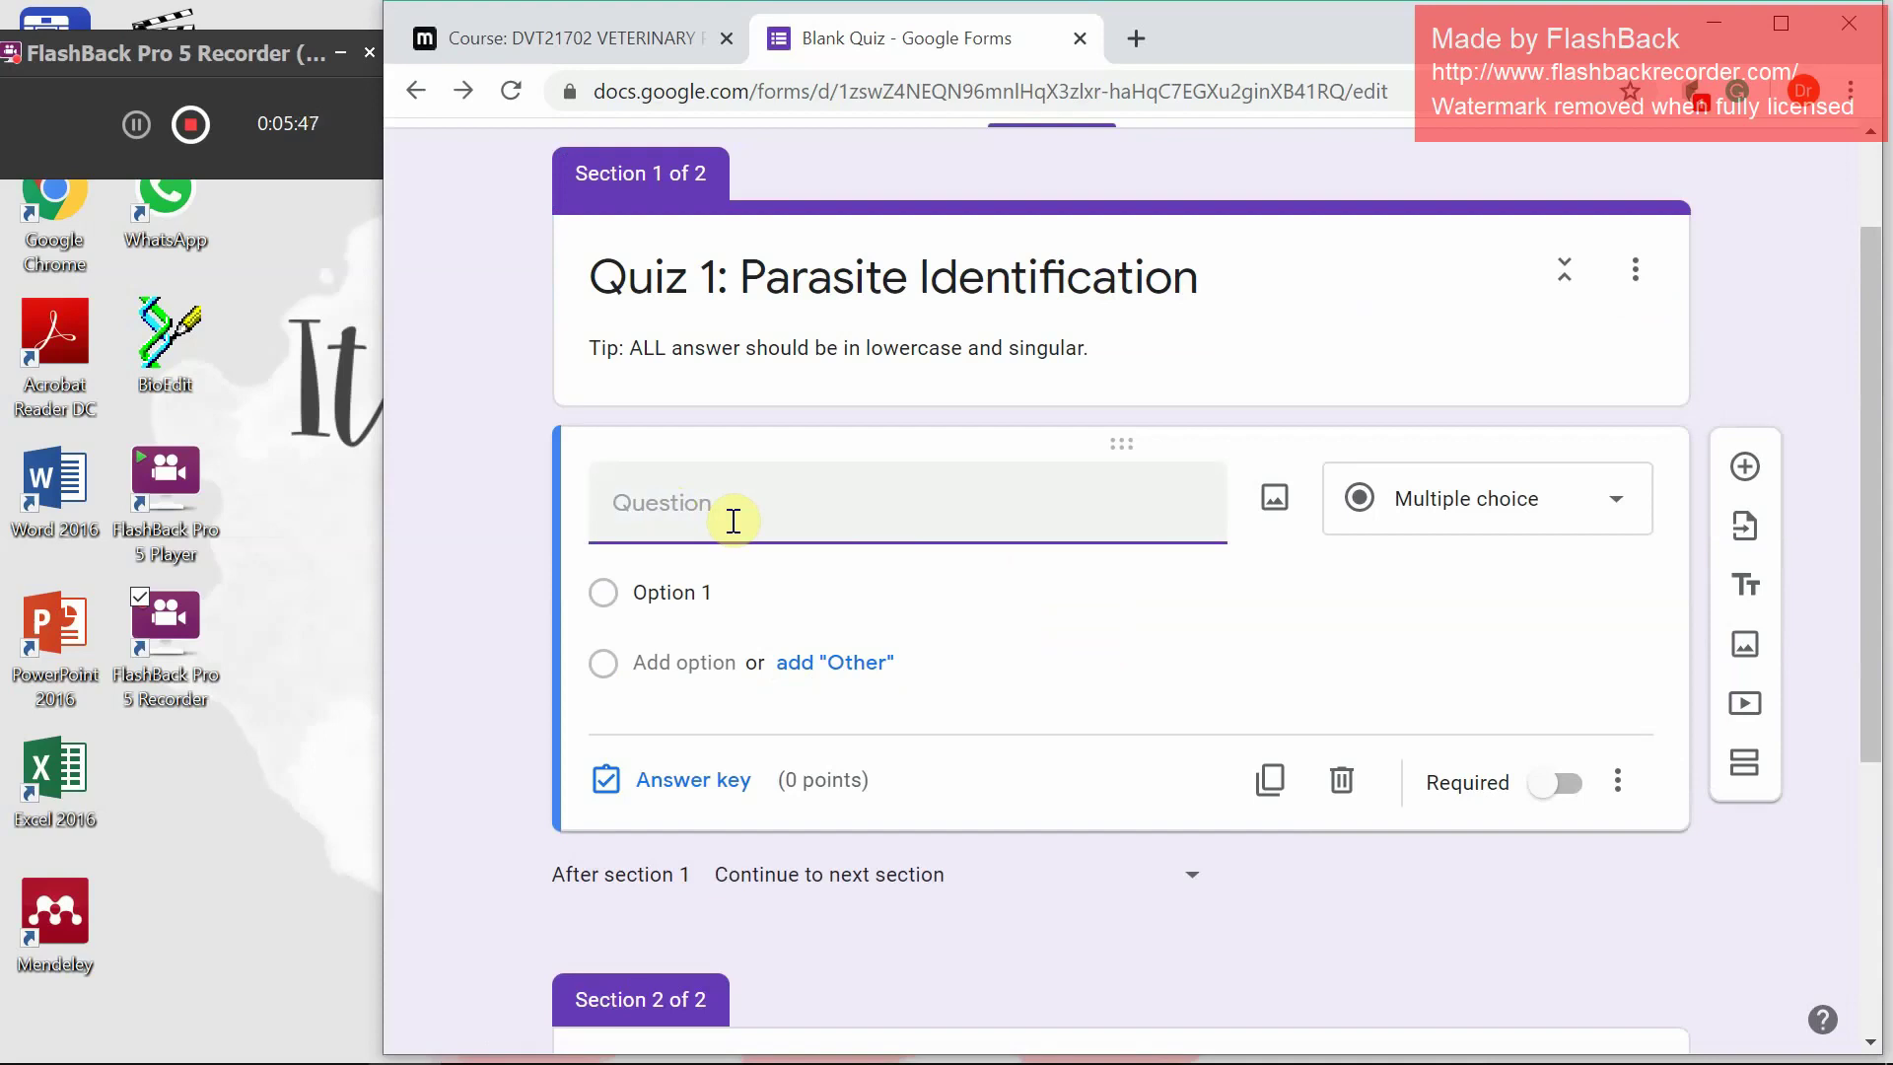
type("Me")
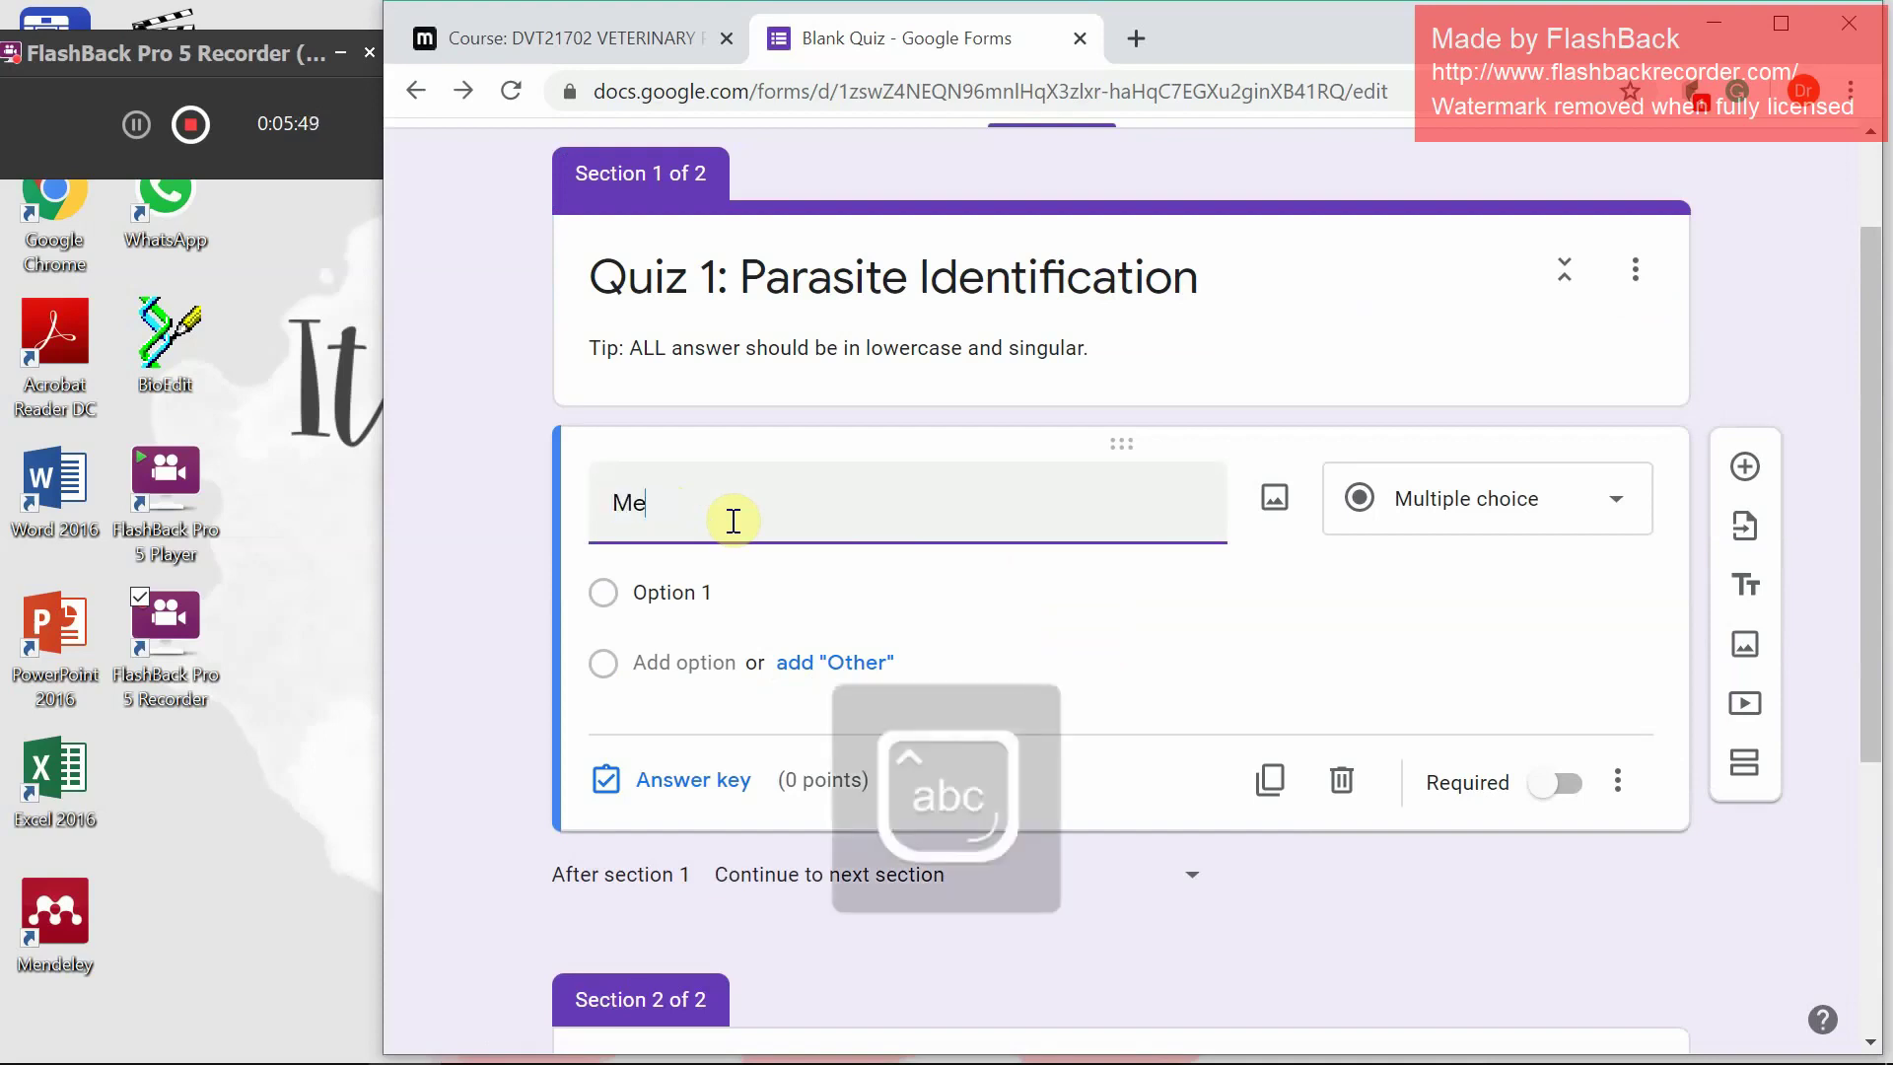
type("tric nu")
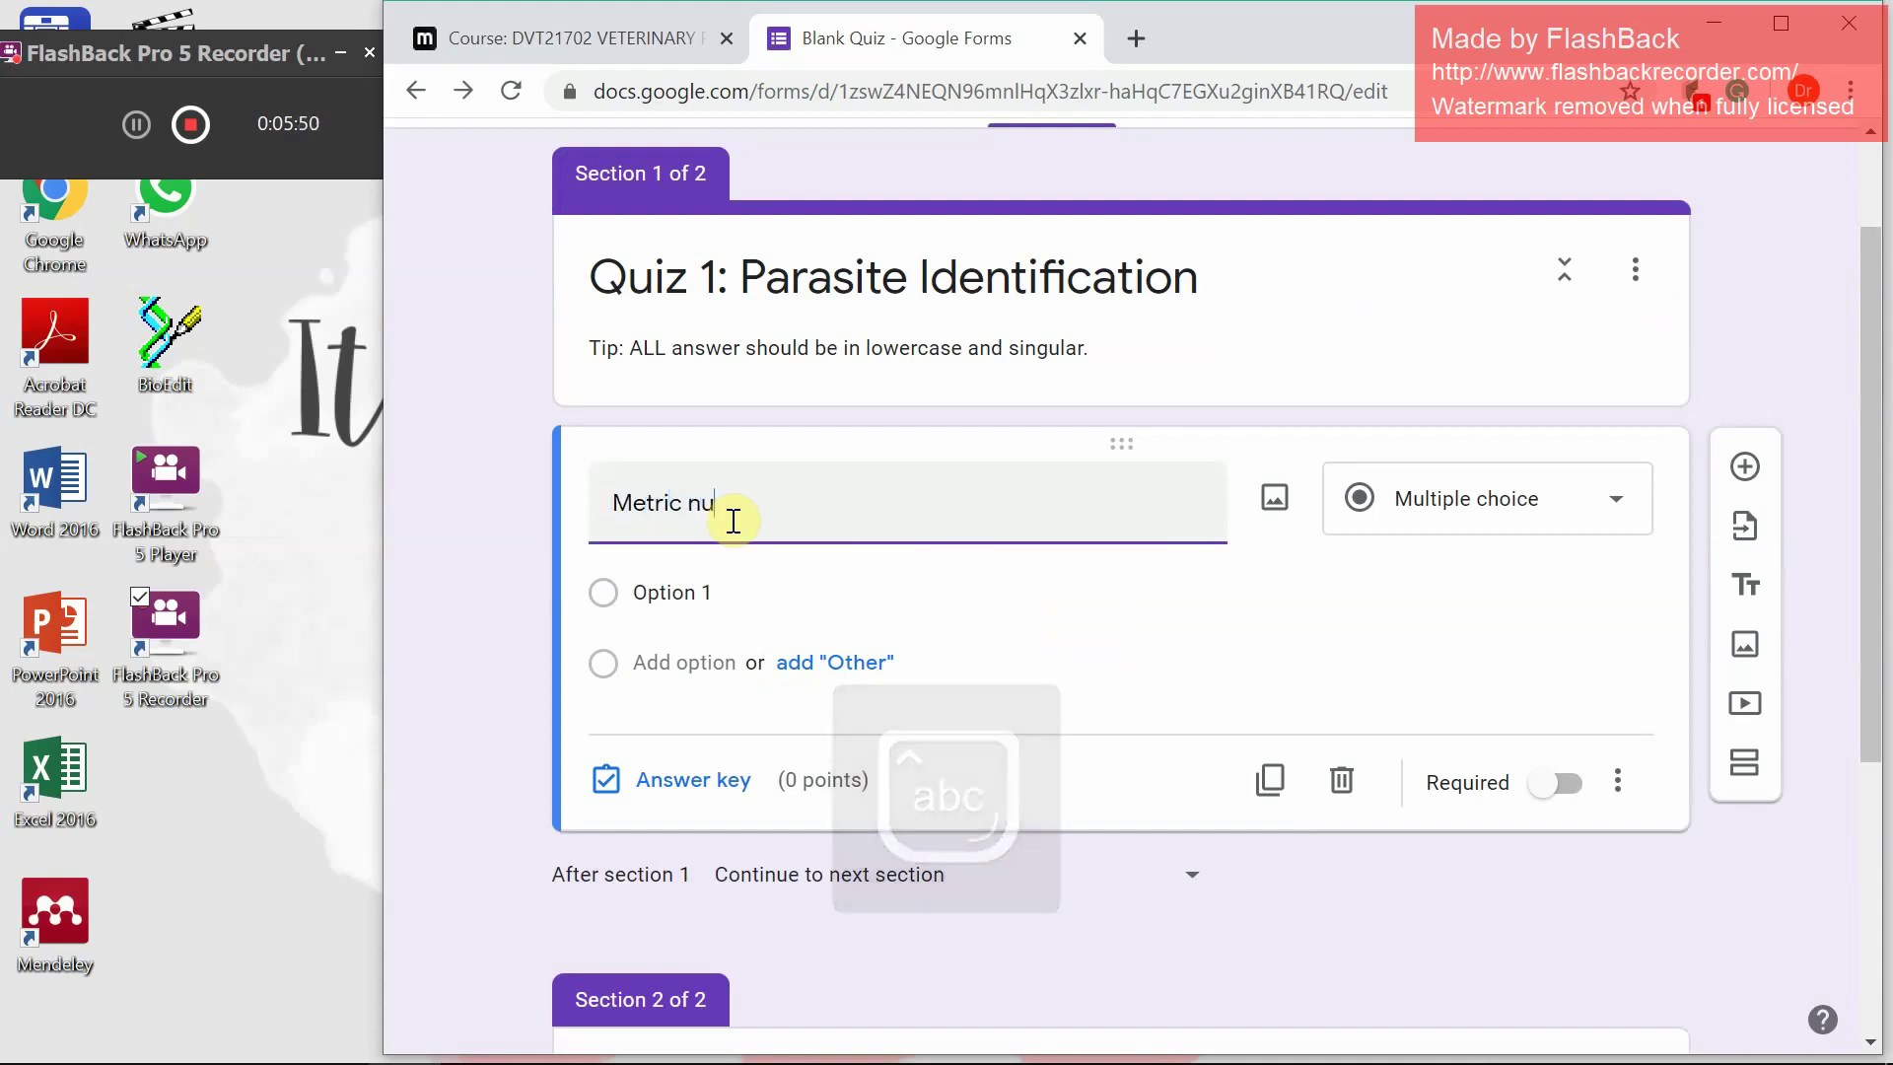
type("mber")
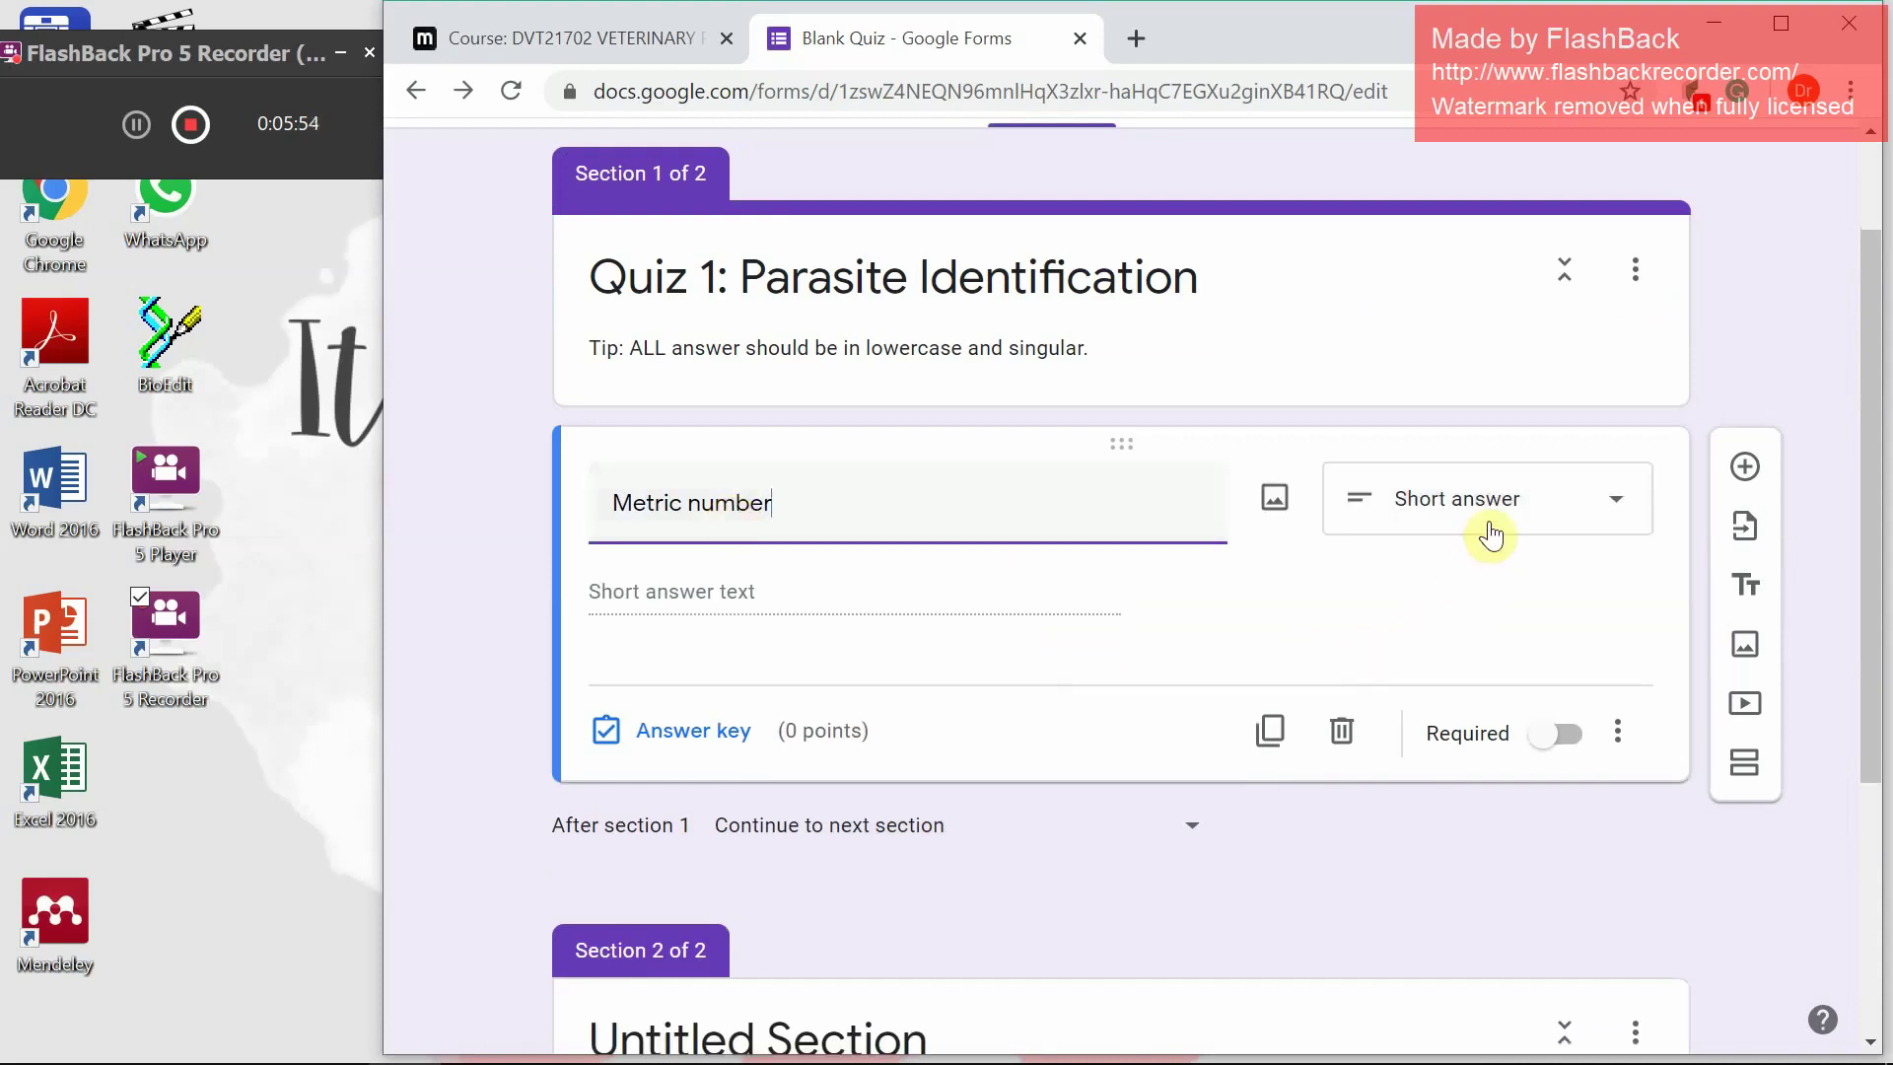
type(":")
Set the "Metric number:" question to the Short answer type and make it required
left_click(1490, 534)
left_click(1492, 513)
left_click(1492, 512)
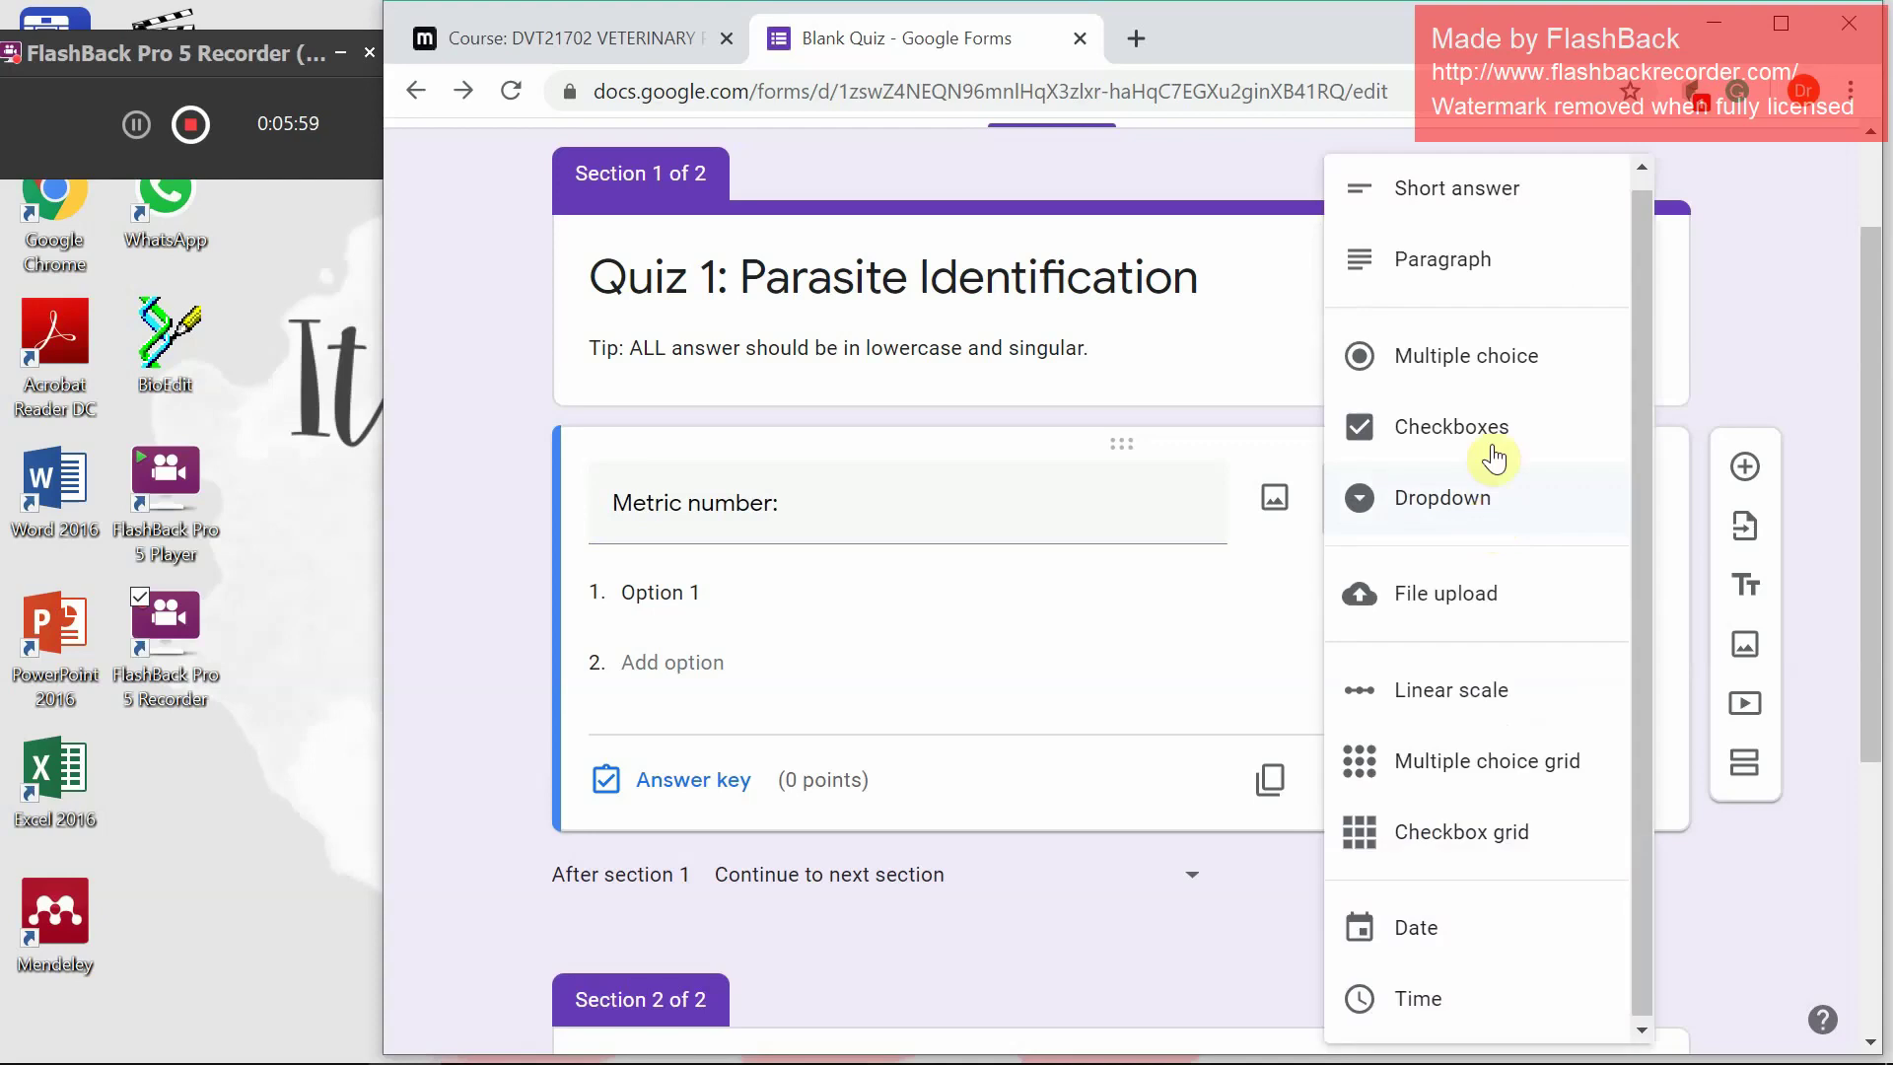
left_click(1375, 192)
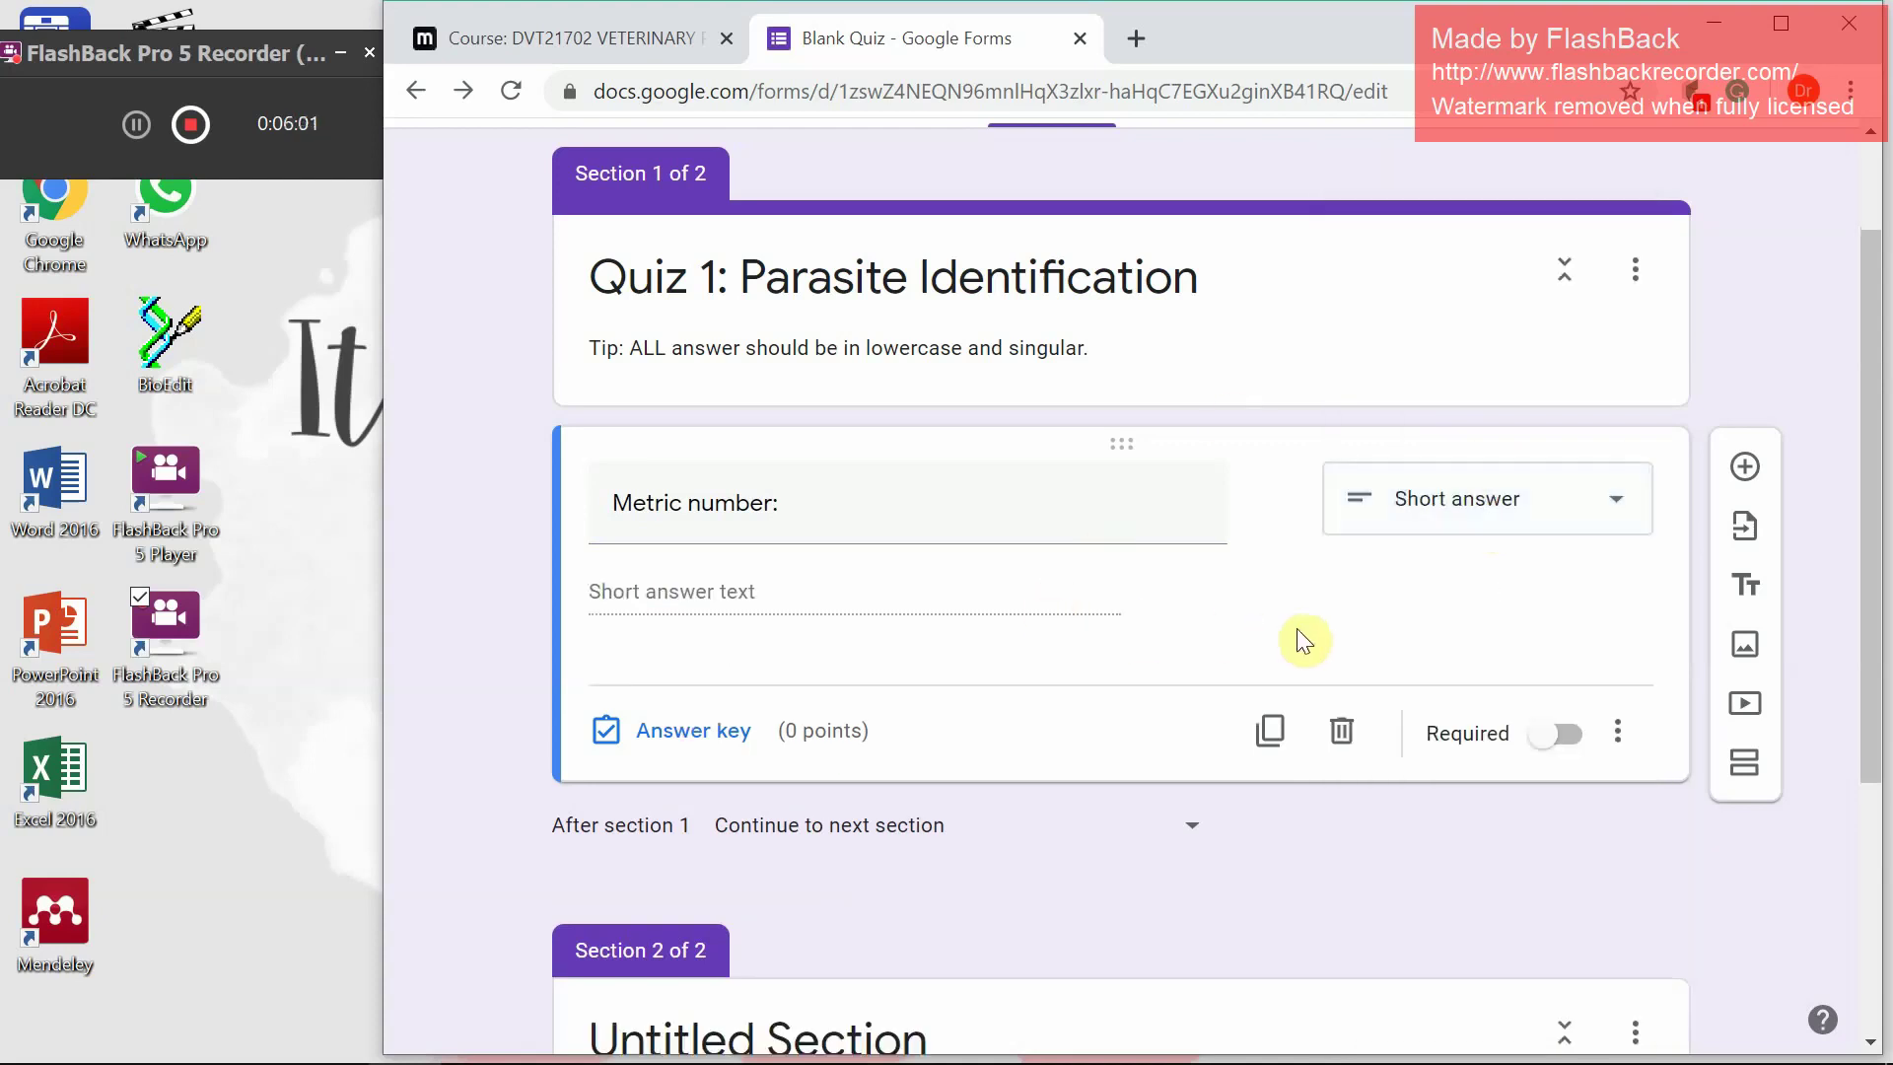
left_click(1547, 749)
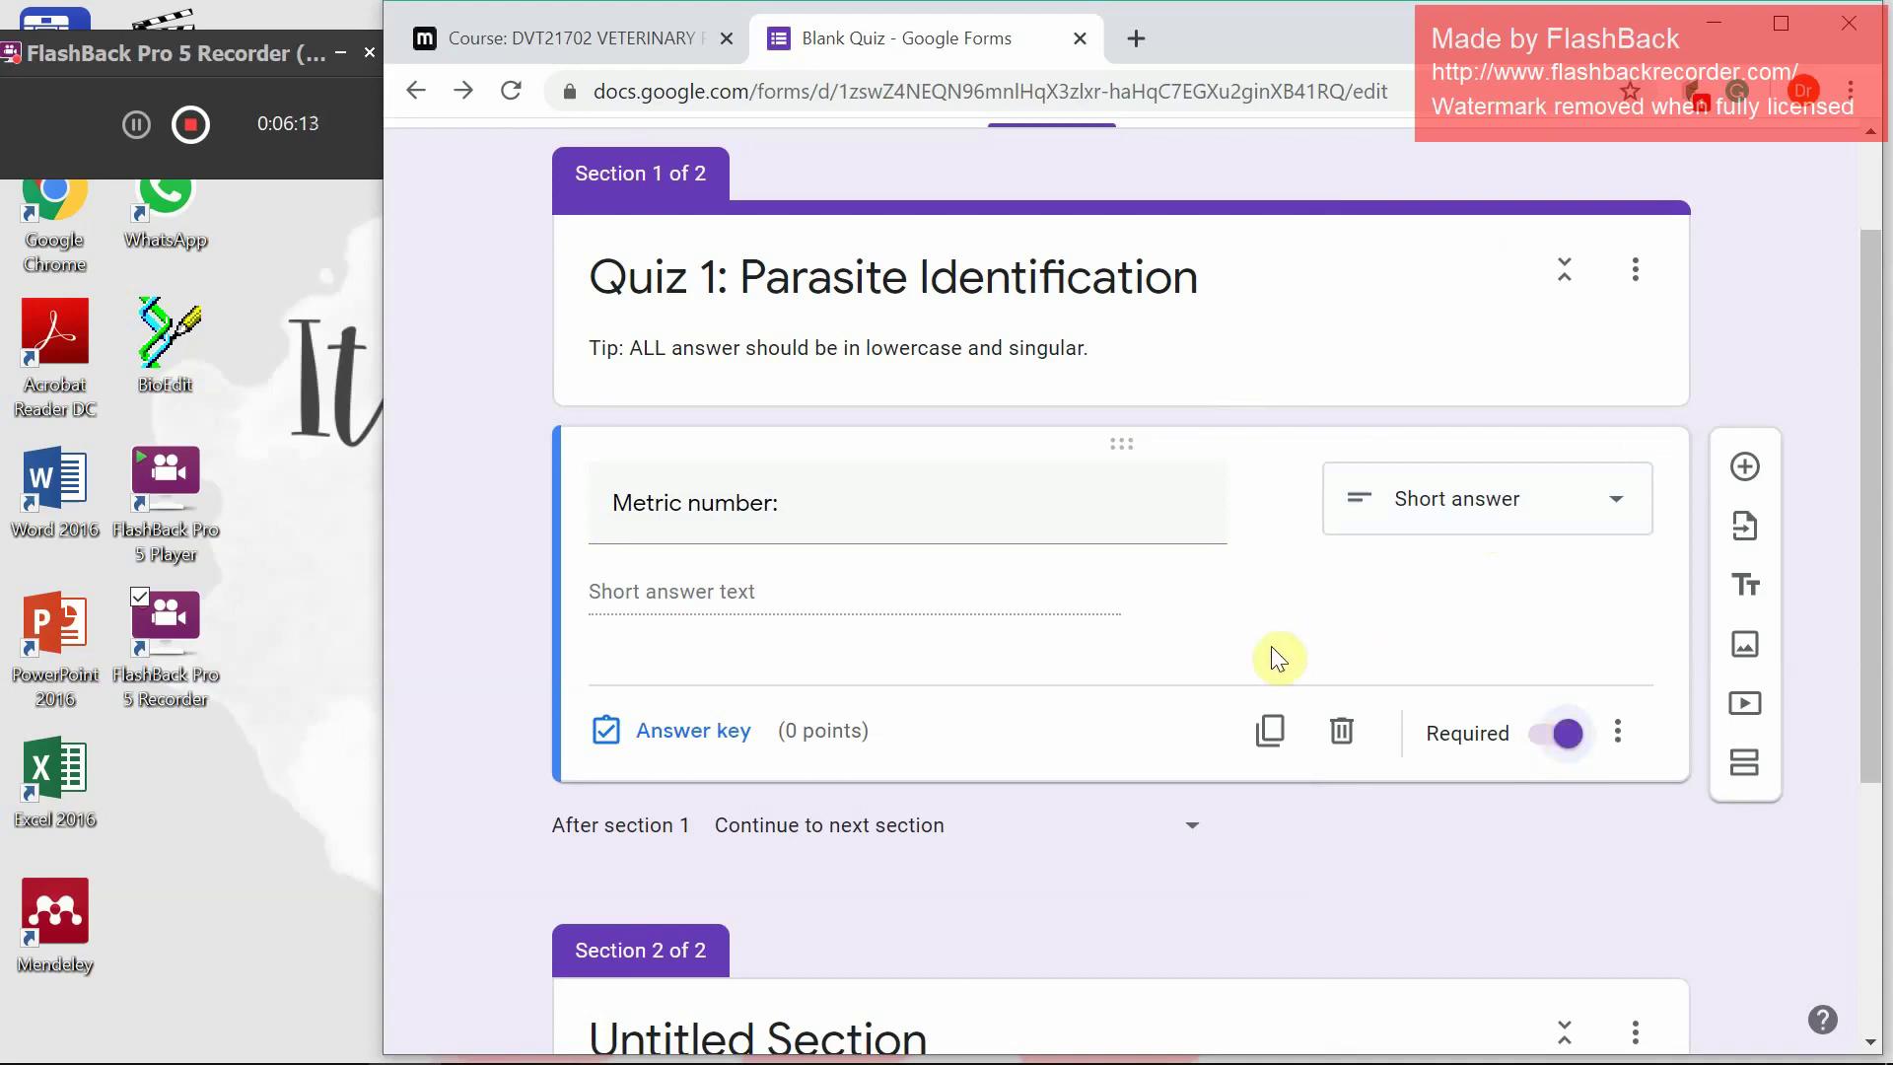
Review the question types available for the untitled question in section 2
scroll(1074, 626, "down", 3)
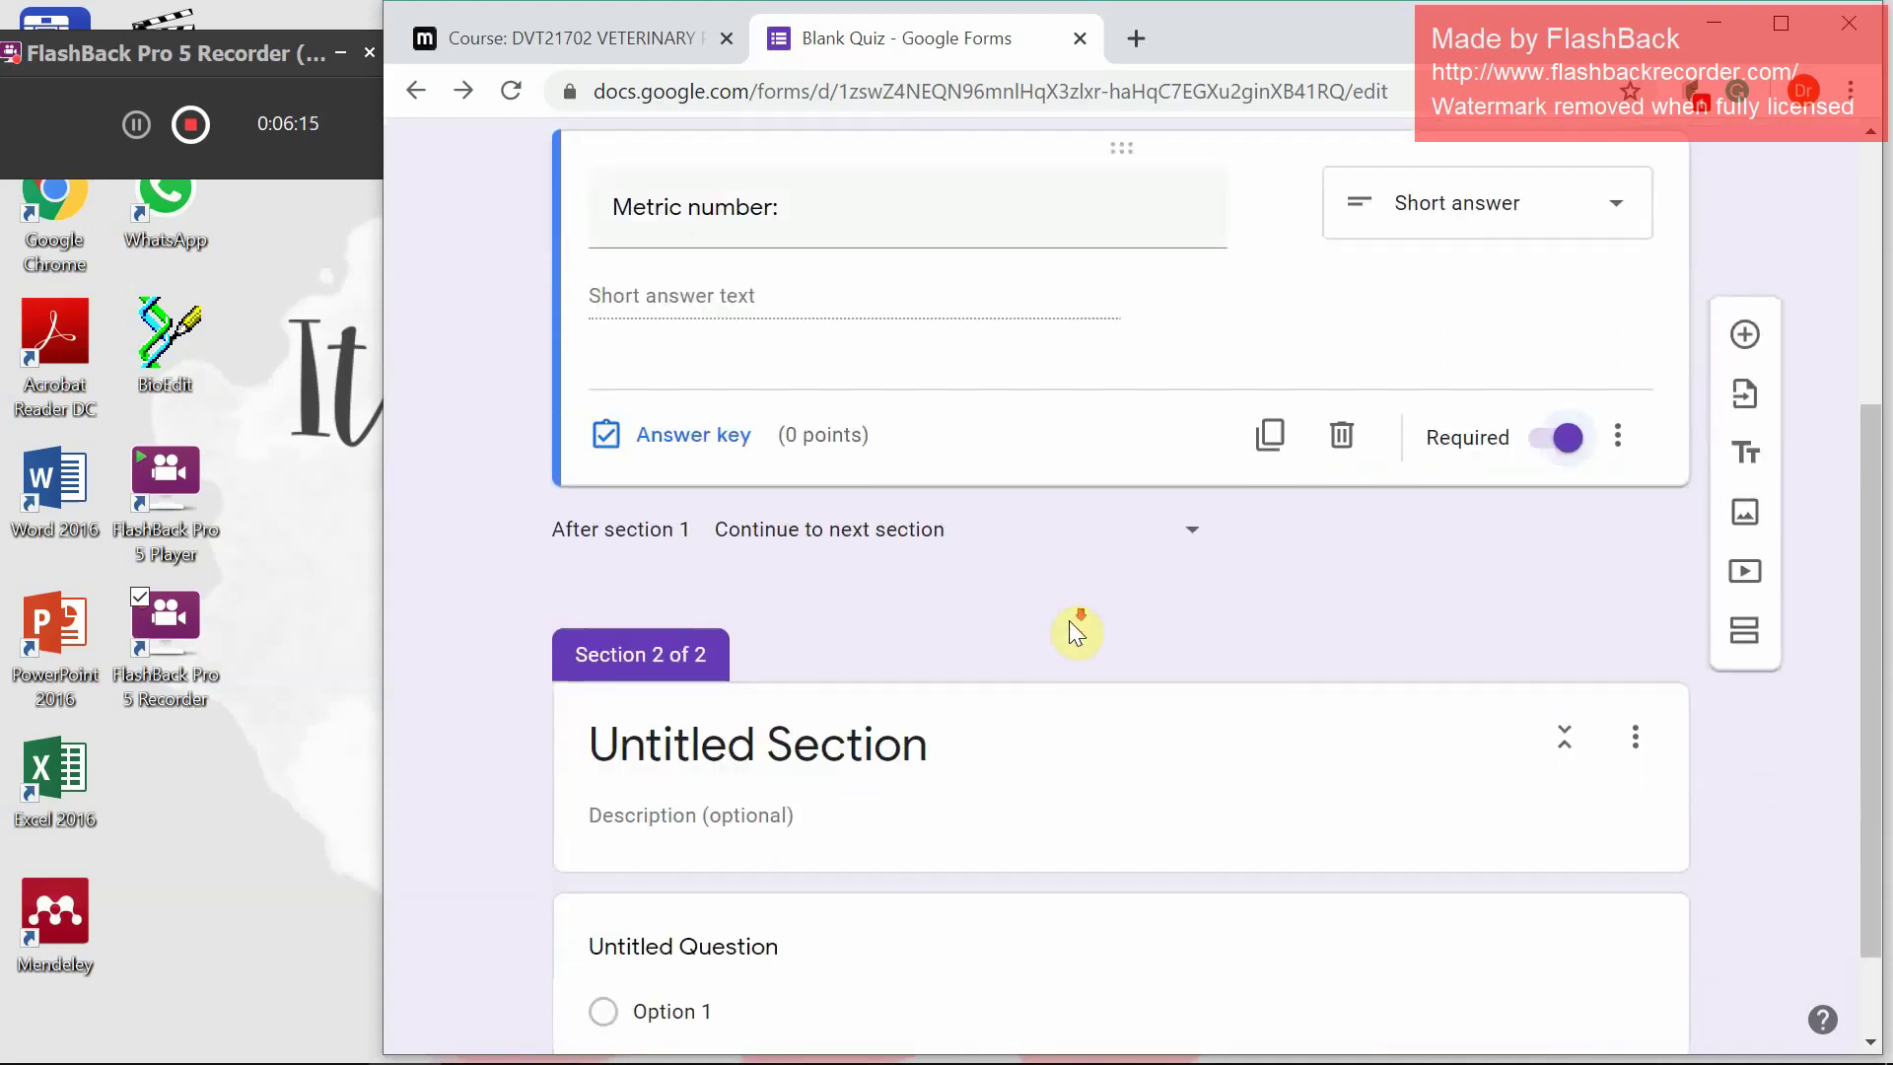
scroll(1074, 627, "down", 1)
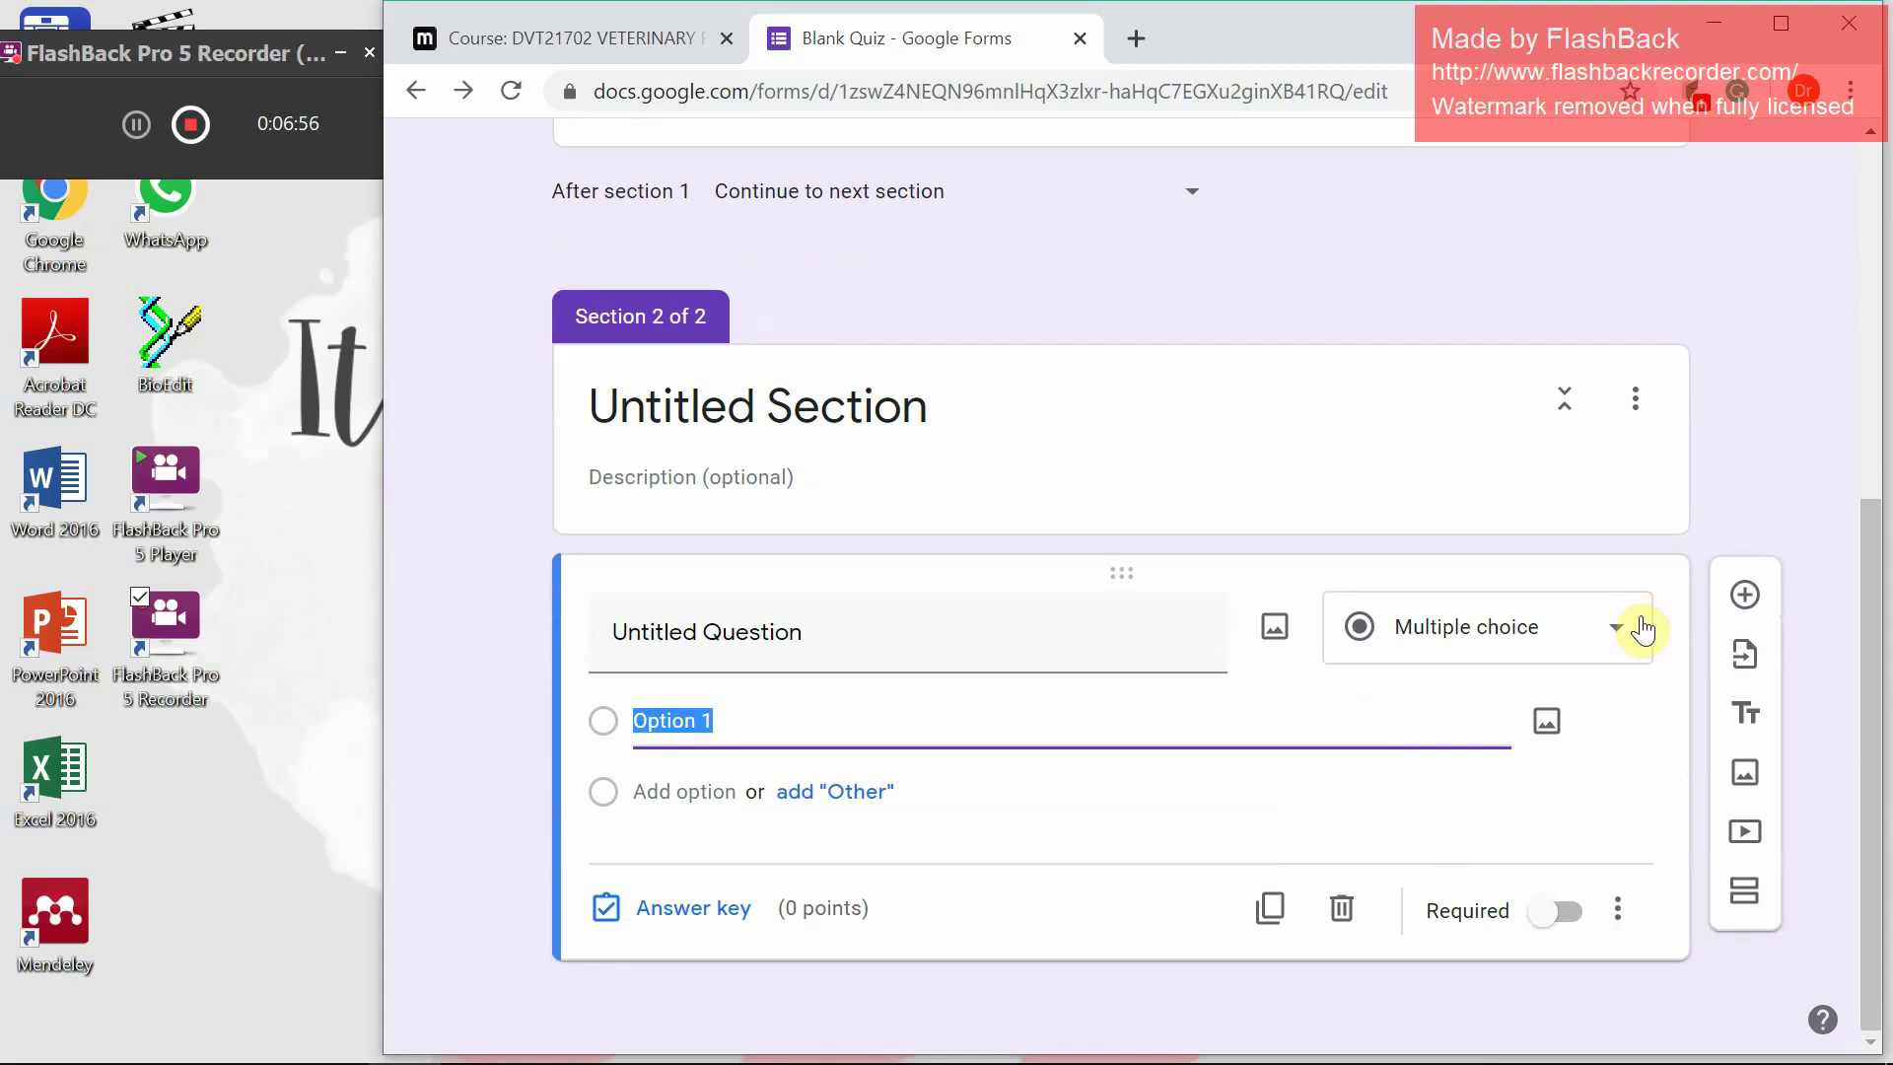
left_click(1625, 650)
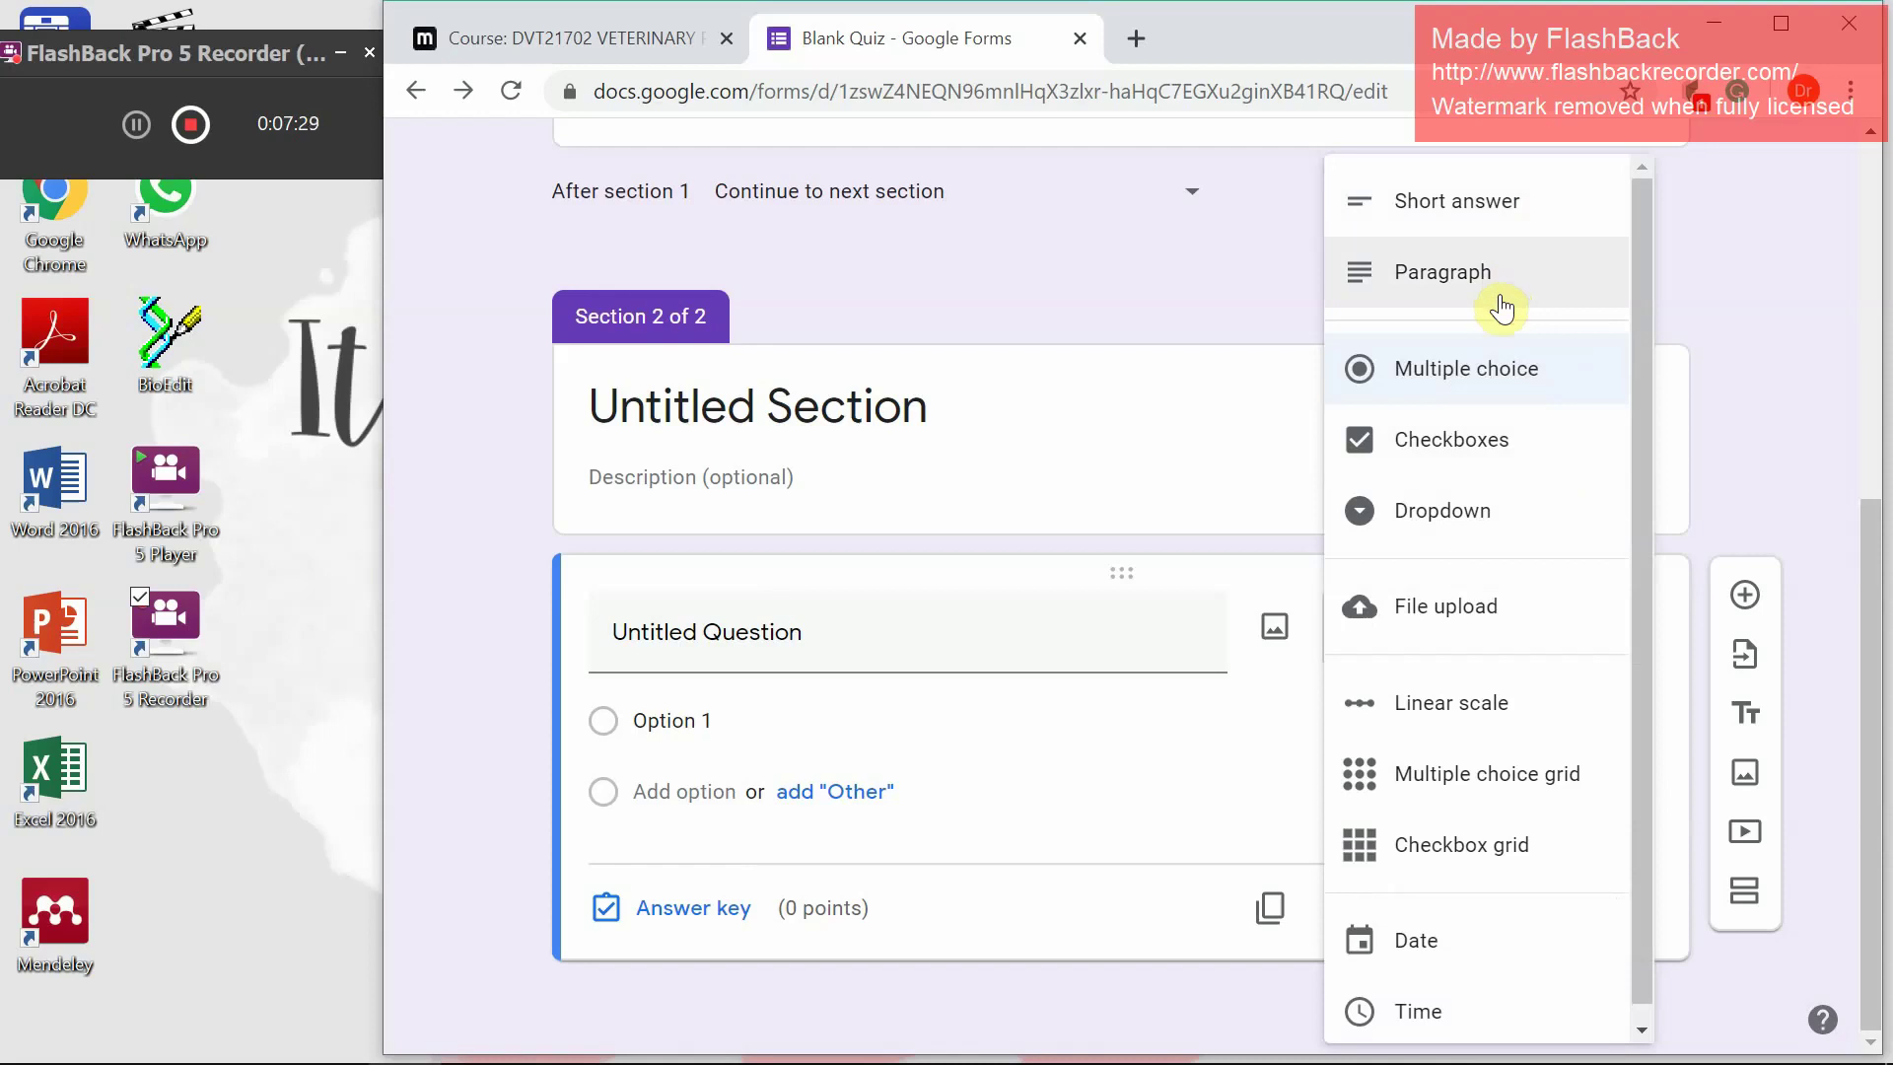
left_click(1266, 678)
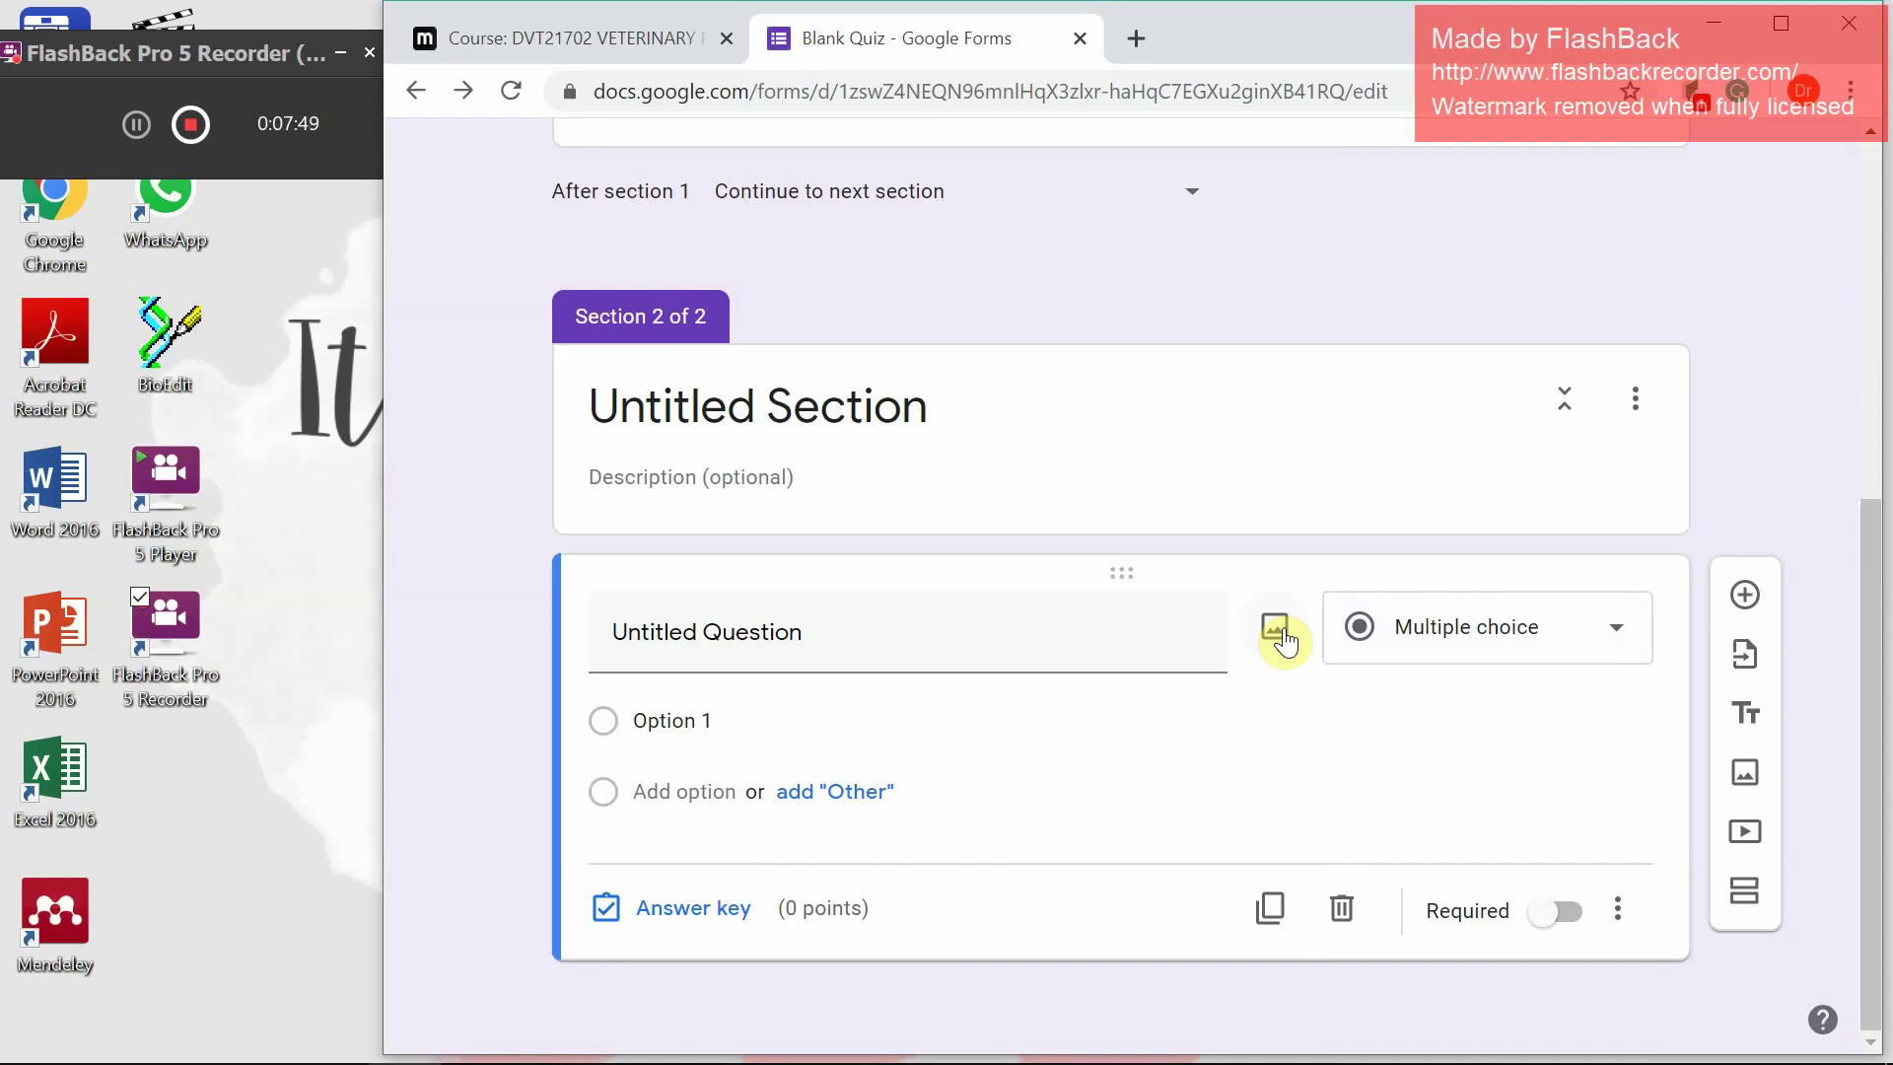
Search Google Images for "brown dog tick" and insert the picture of two ticks side by side into the untitled question
left_click(1281, 633)
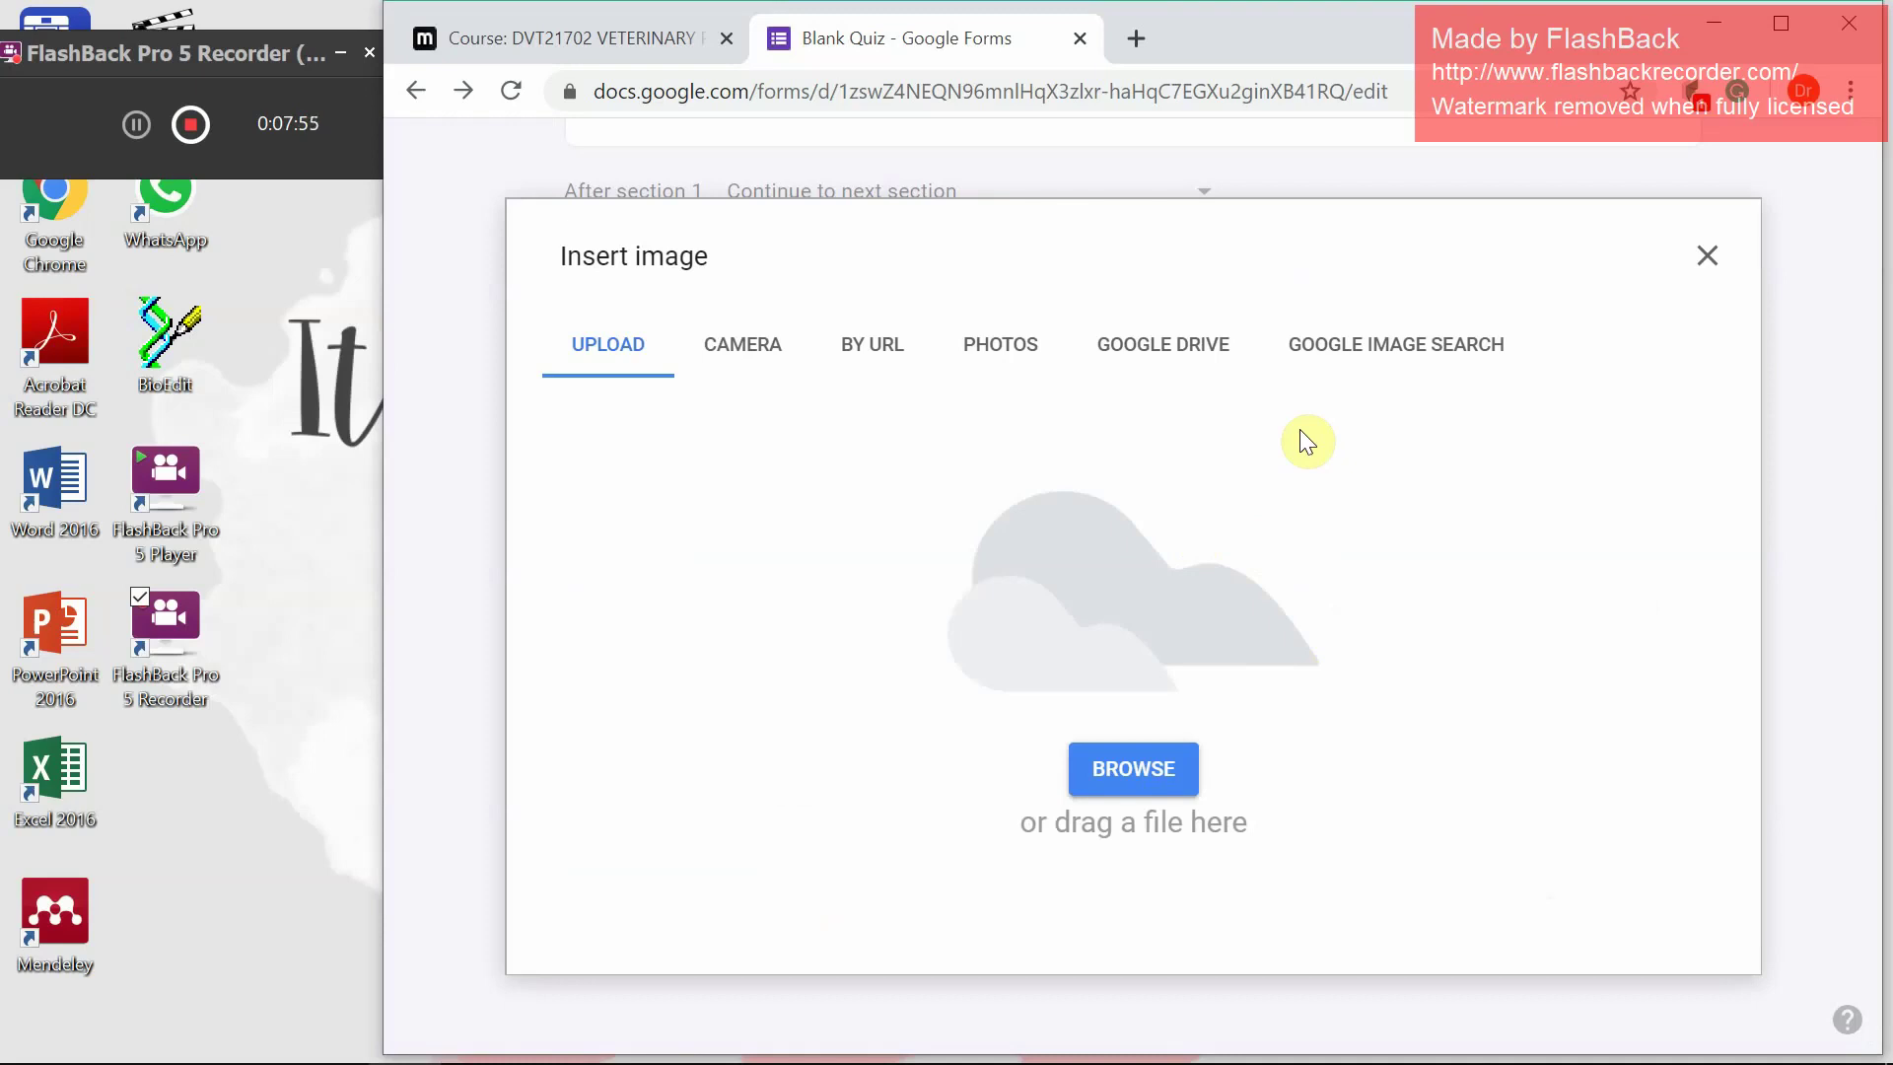
left_click(1383, 364)
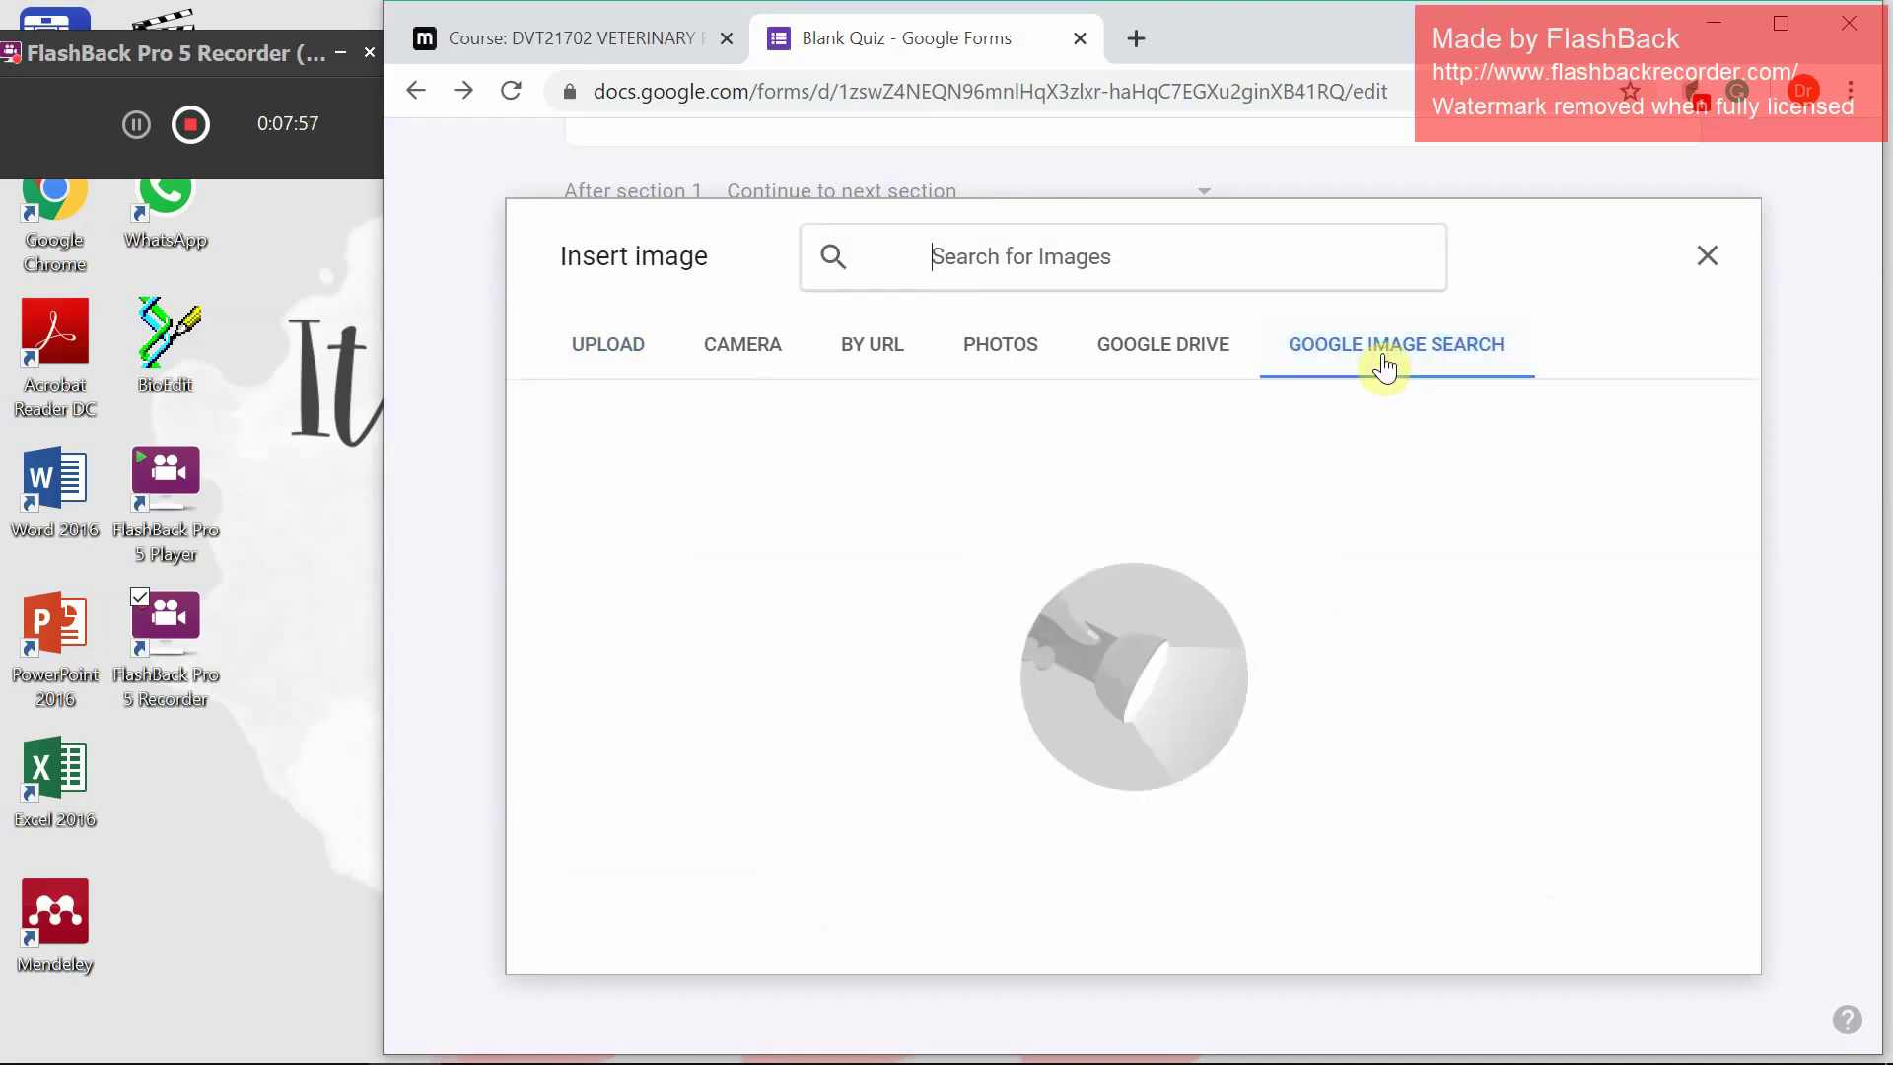
left_click(1150, 257)
type("r")
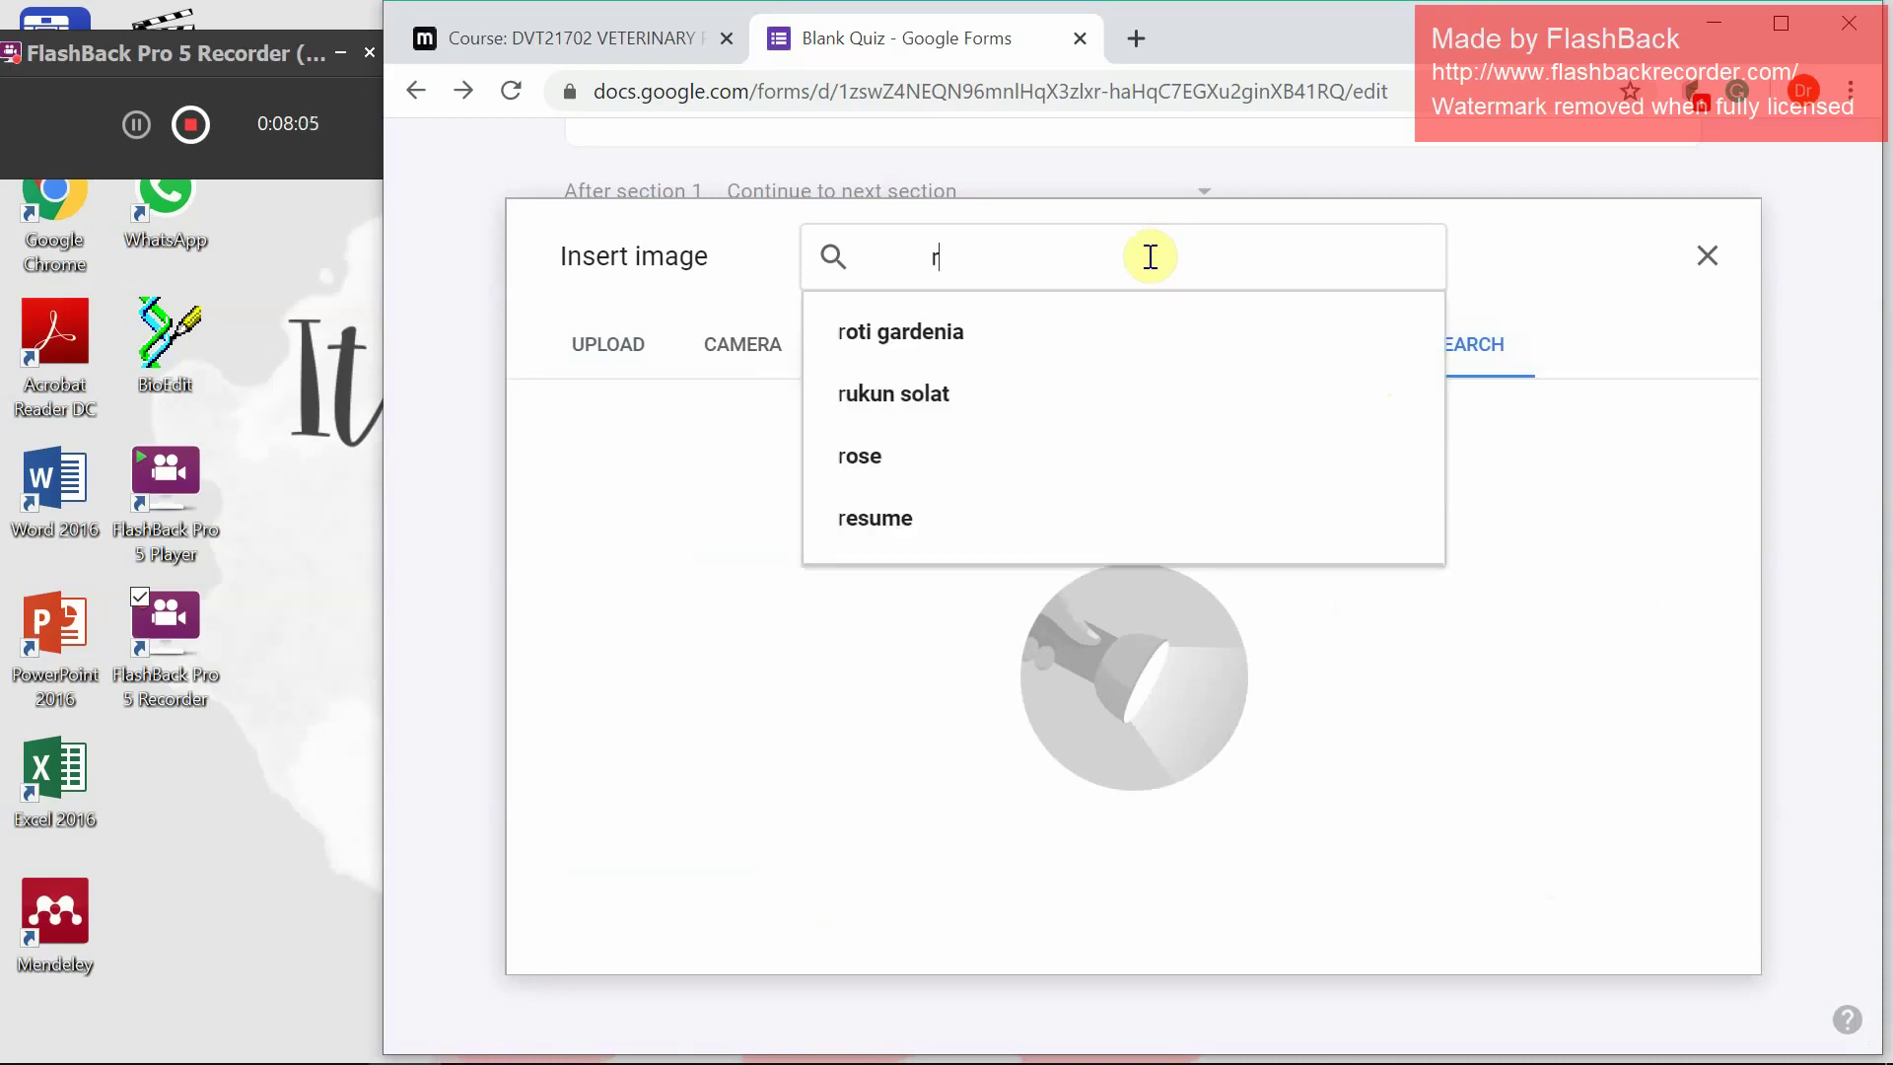
key("BackSpace")
type("bro")
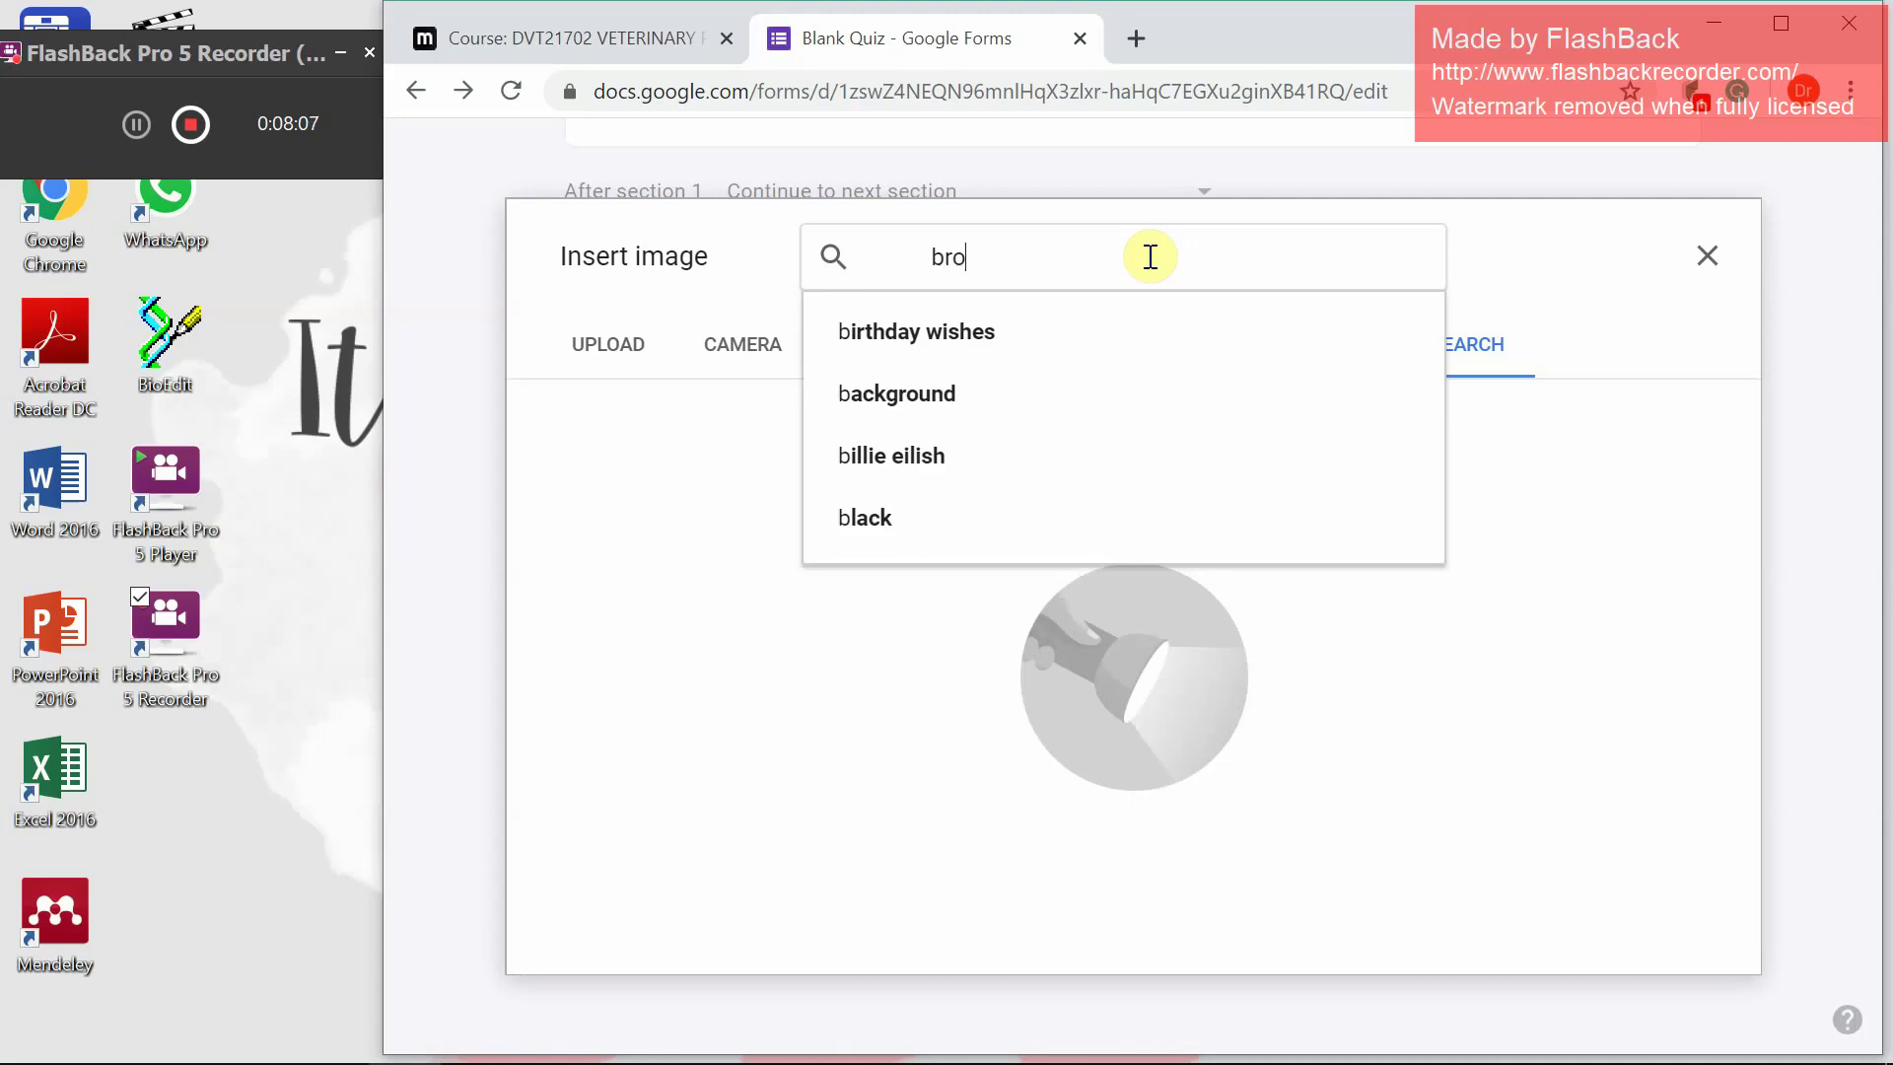
type("wn do")
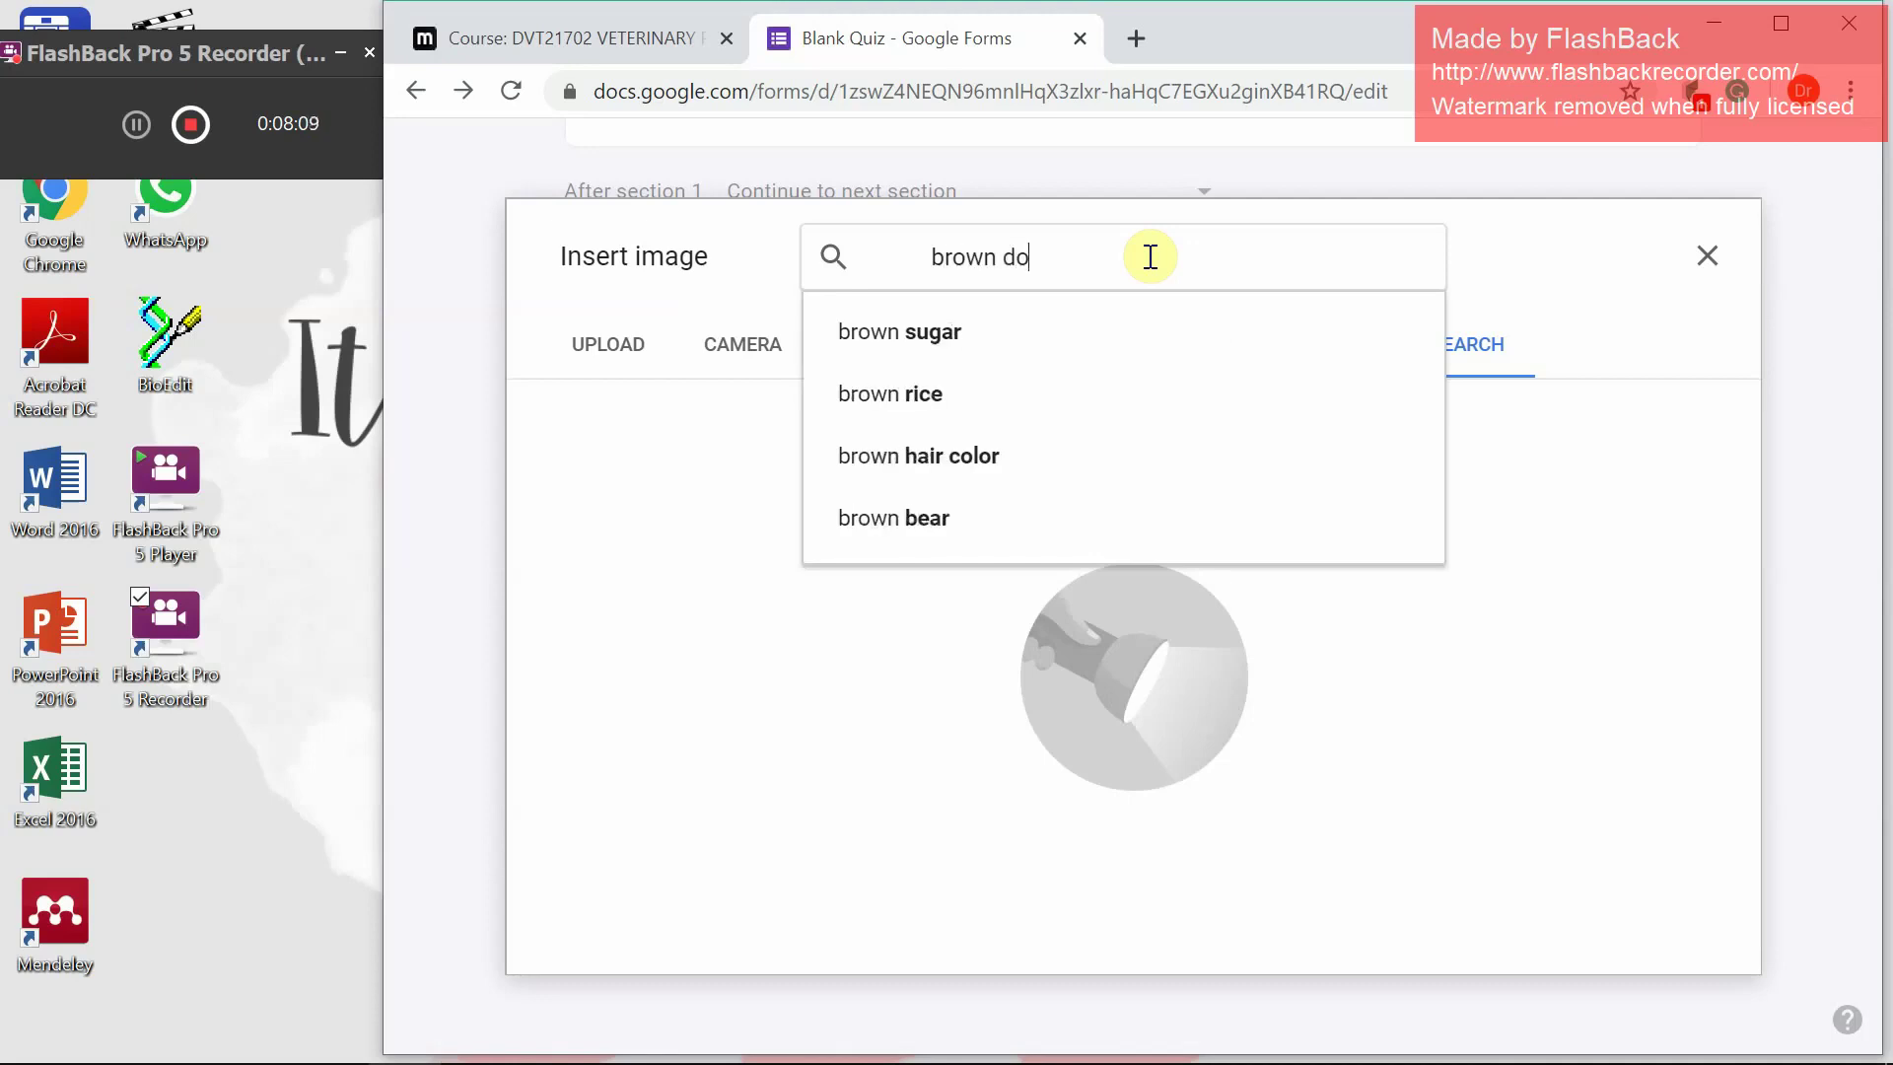
type("g tick")
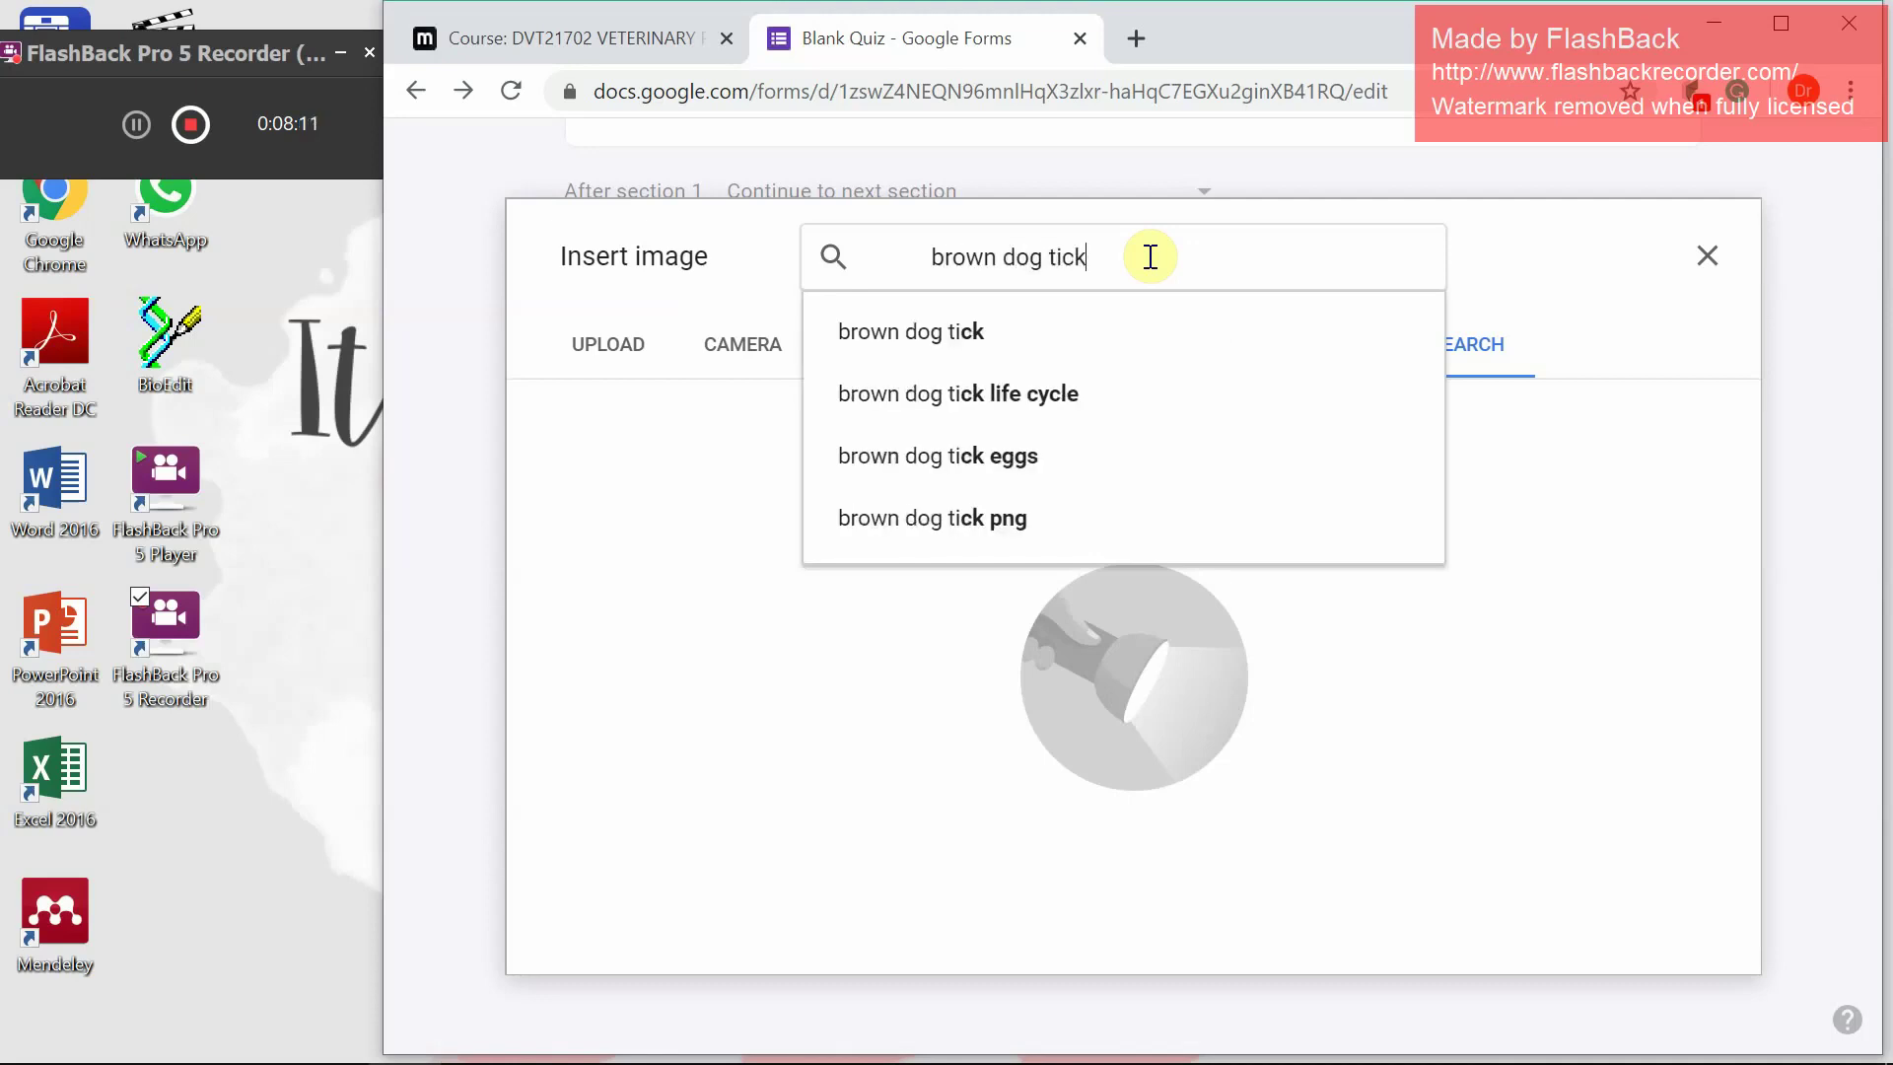
key("Return")
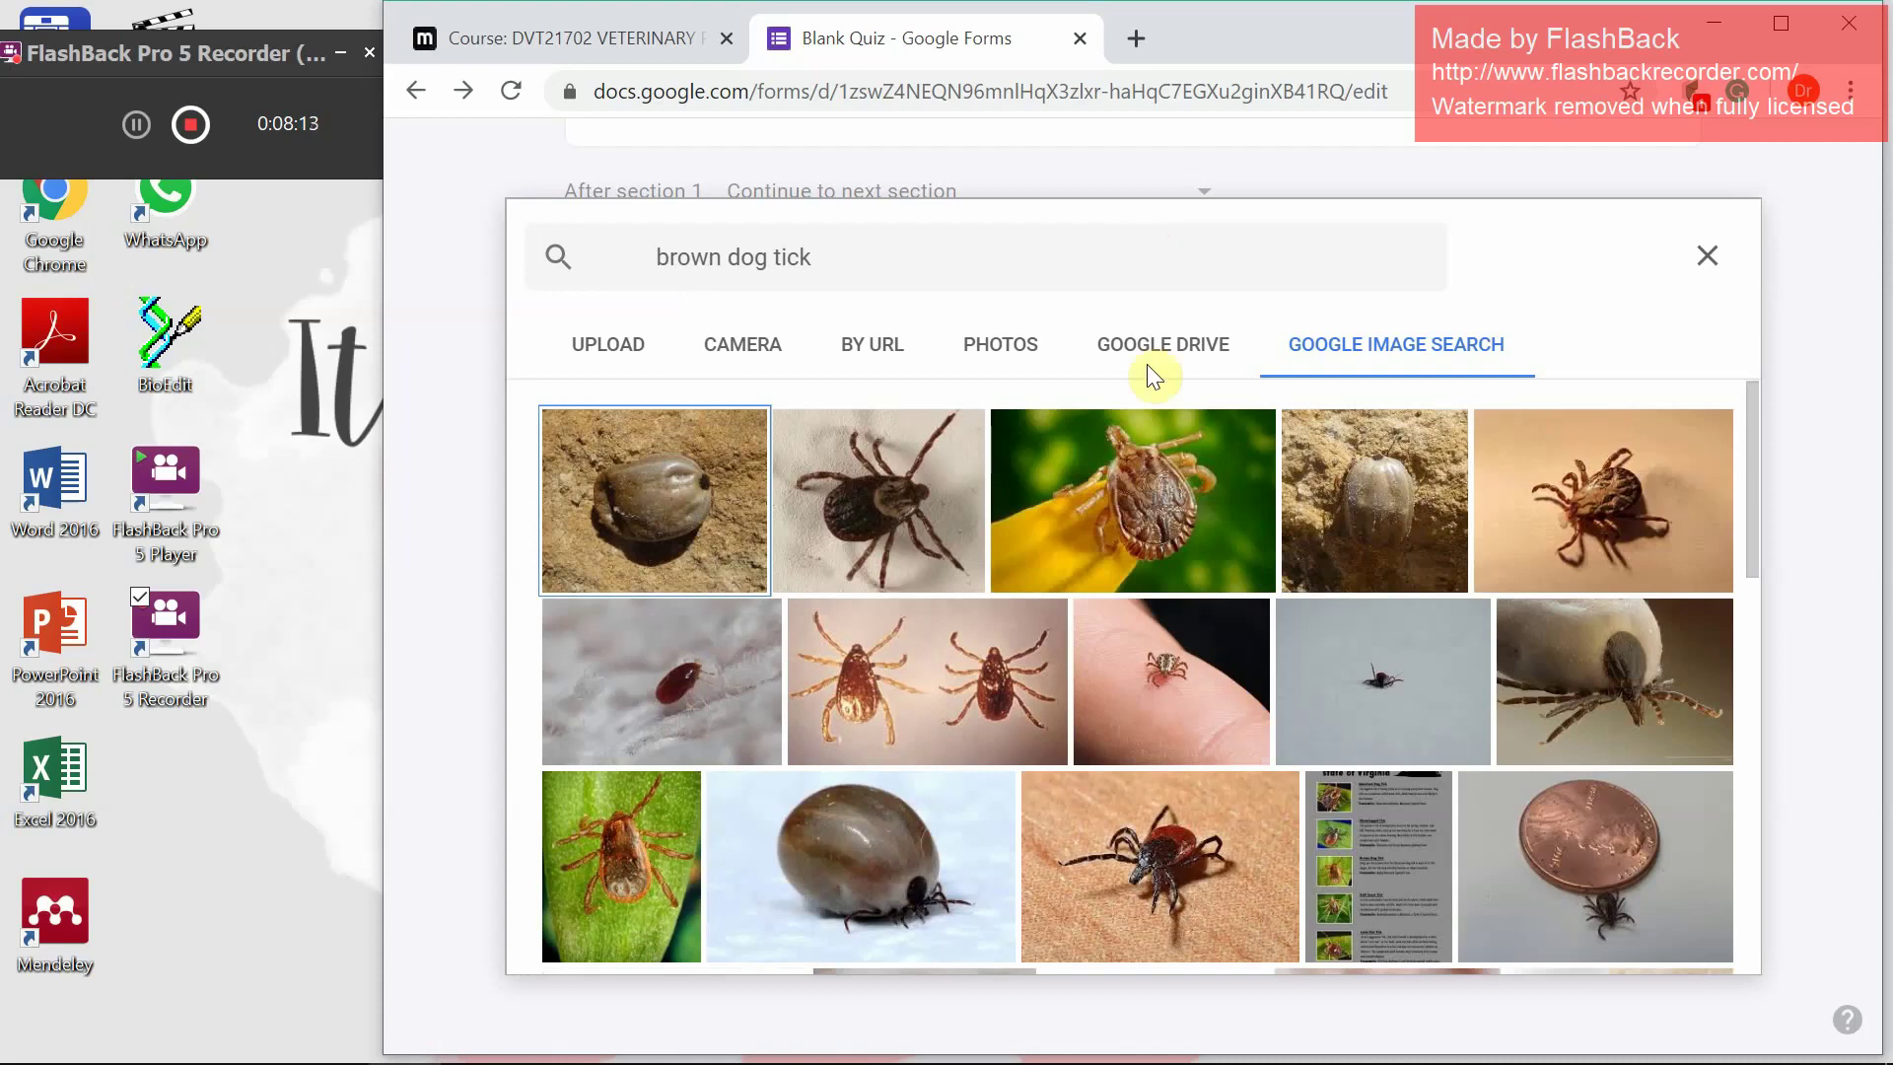
left_click(897, 685)
left_click(1676, 938)
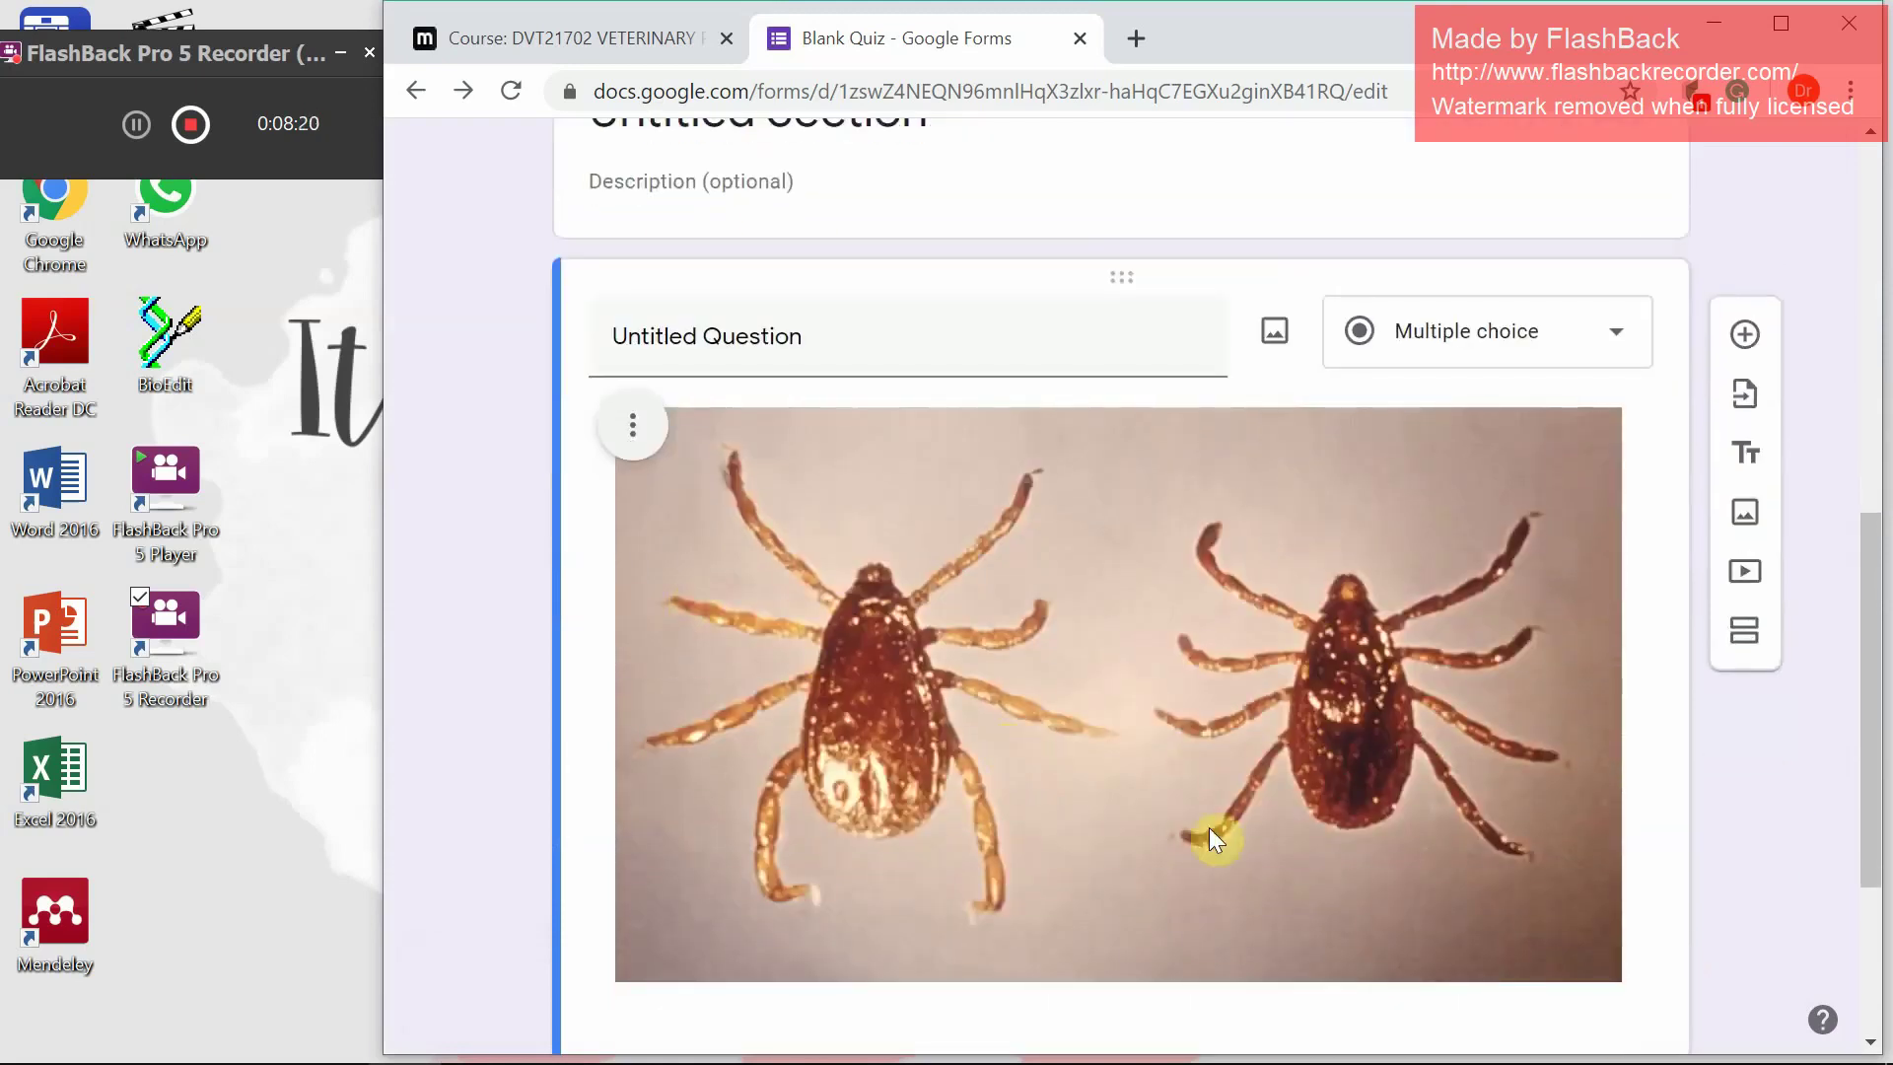
Replace the untitled question's text with "What is the scientific name of this parasite?"
triple_click(811, 340)
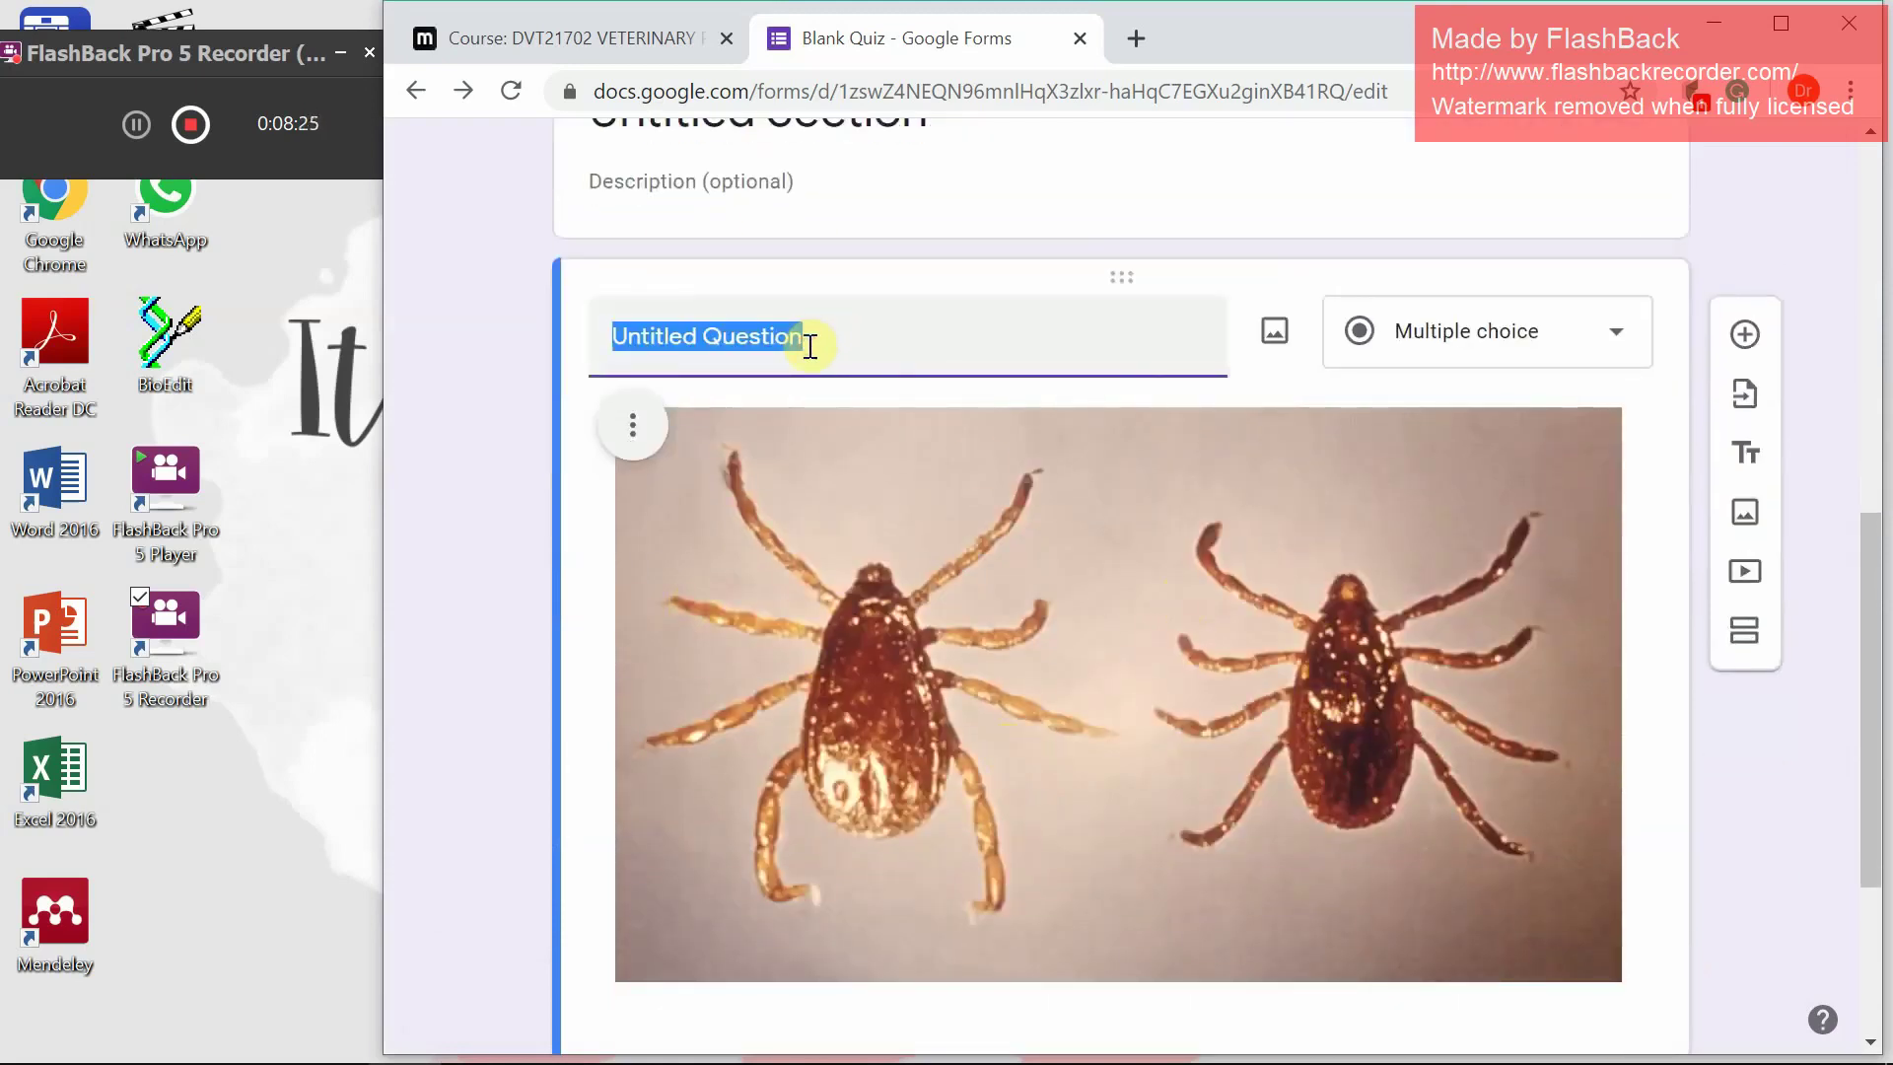
key("Caps_Lock")
key("Caps_Lock")
type("Wh")
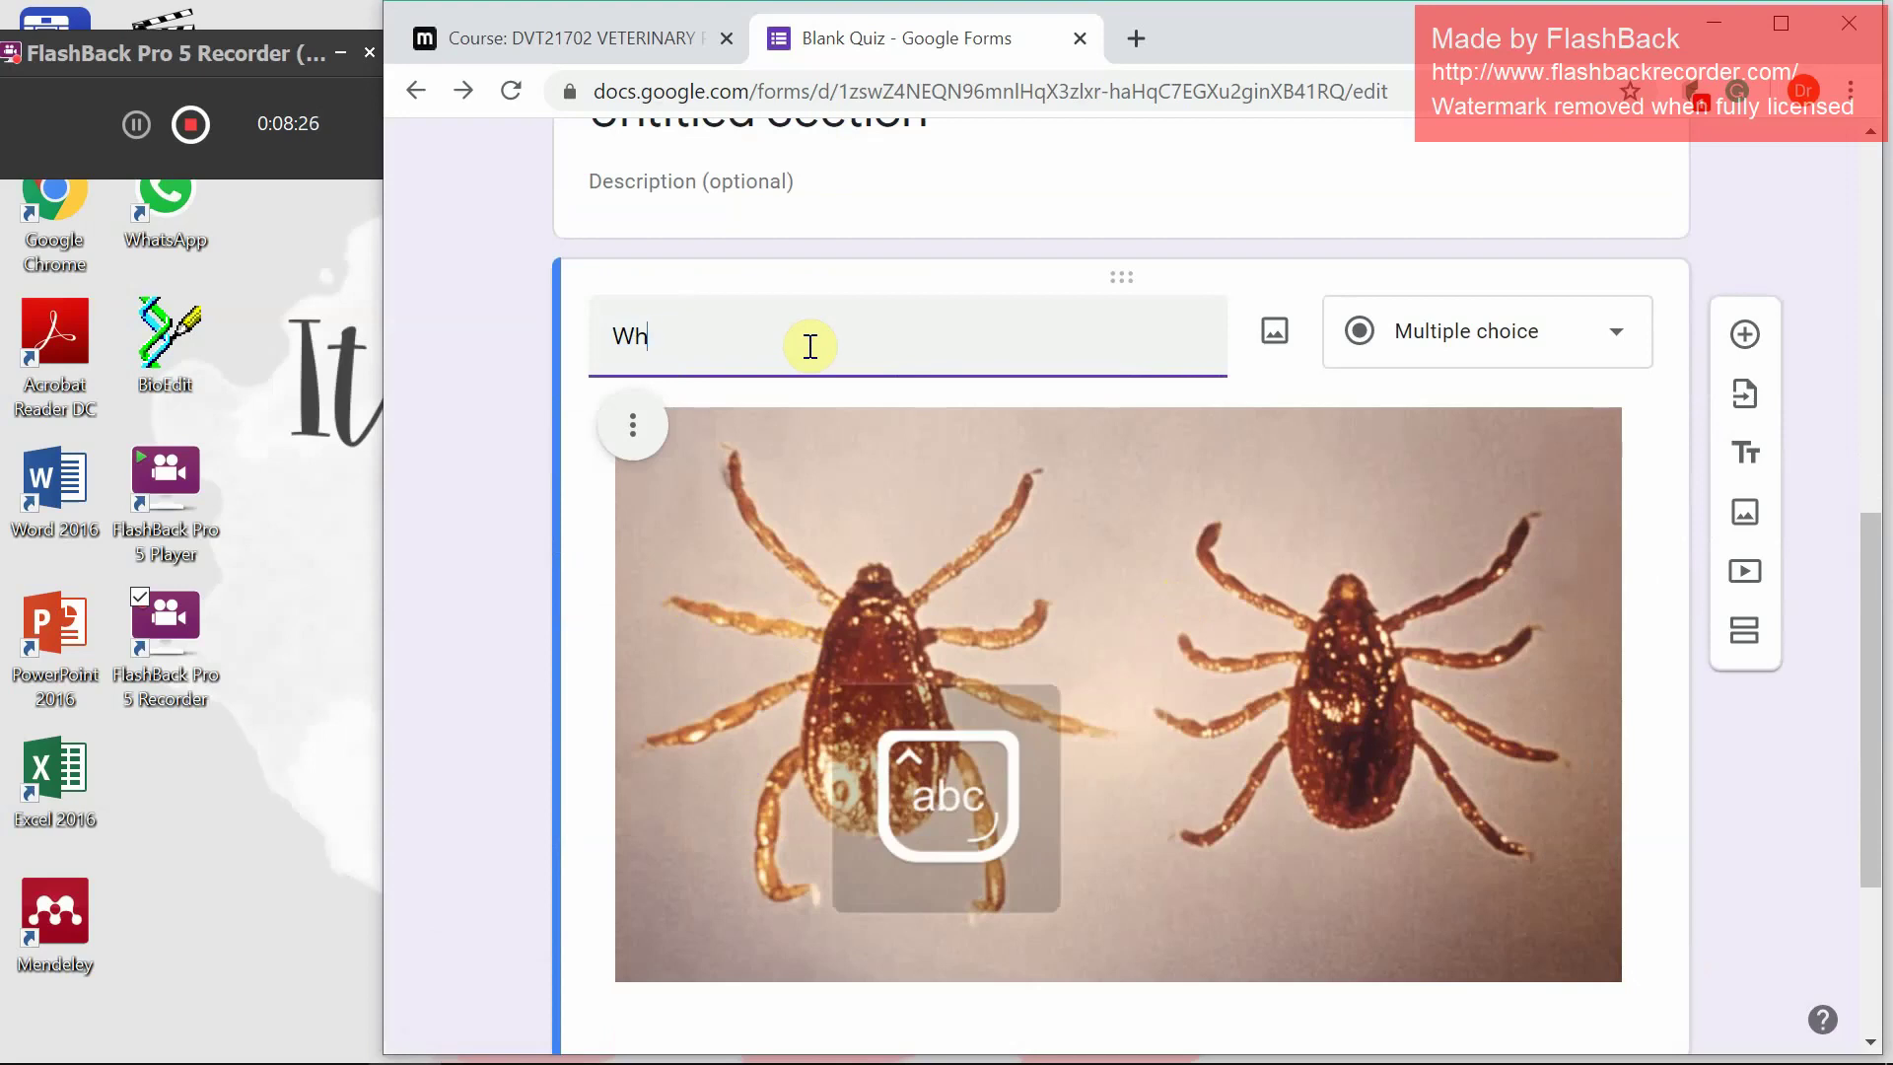
type("at is th")
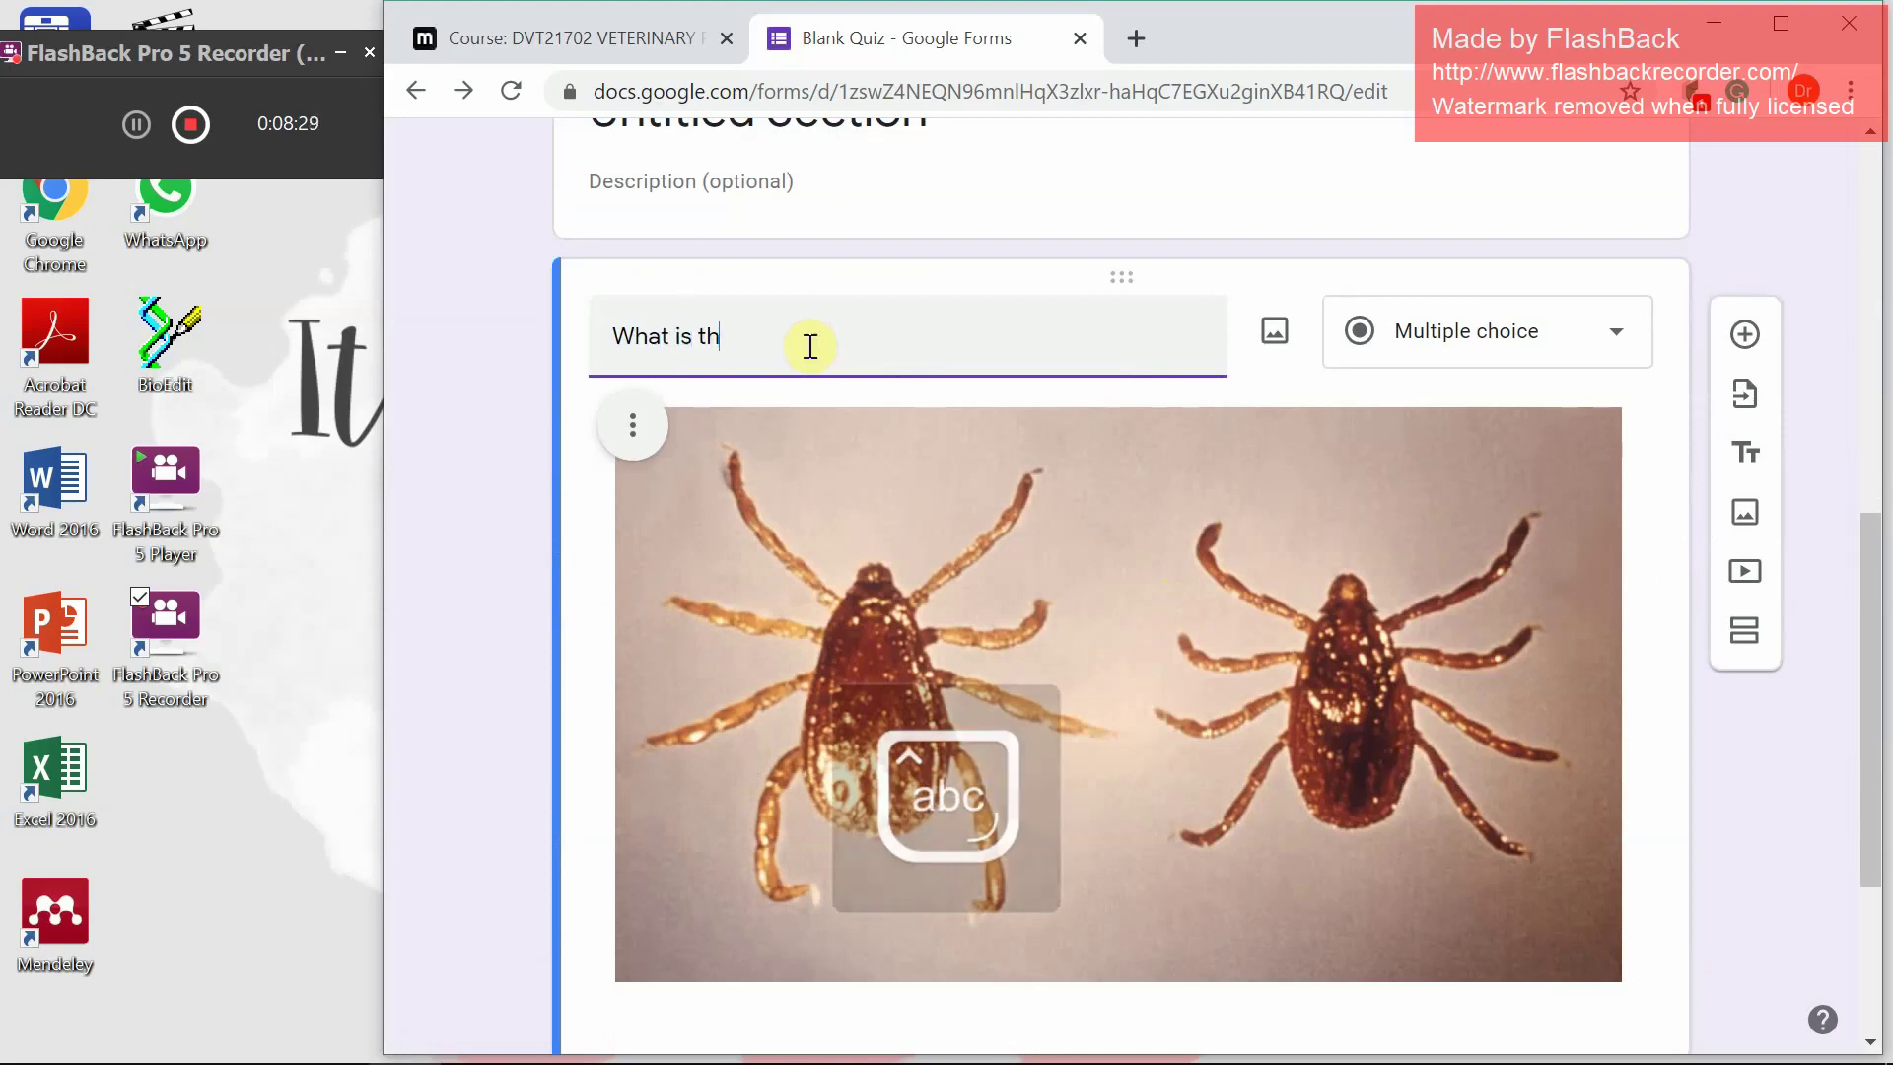
type("e common")
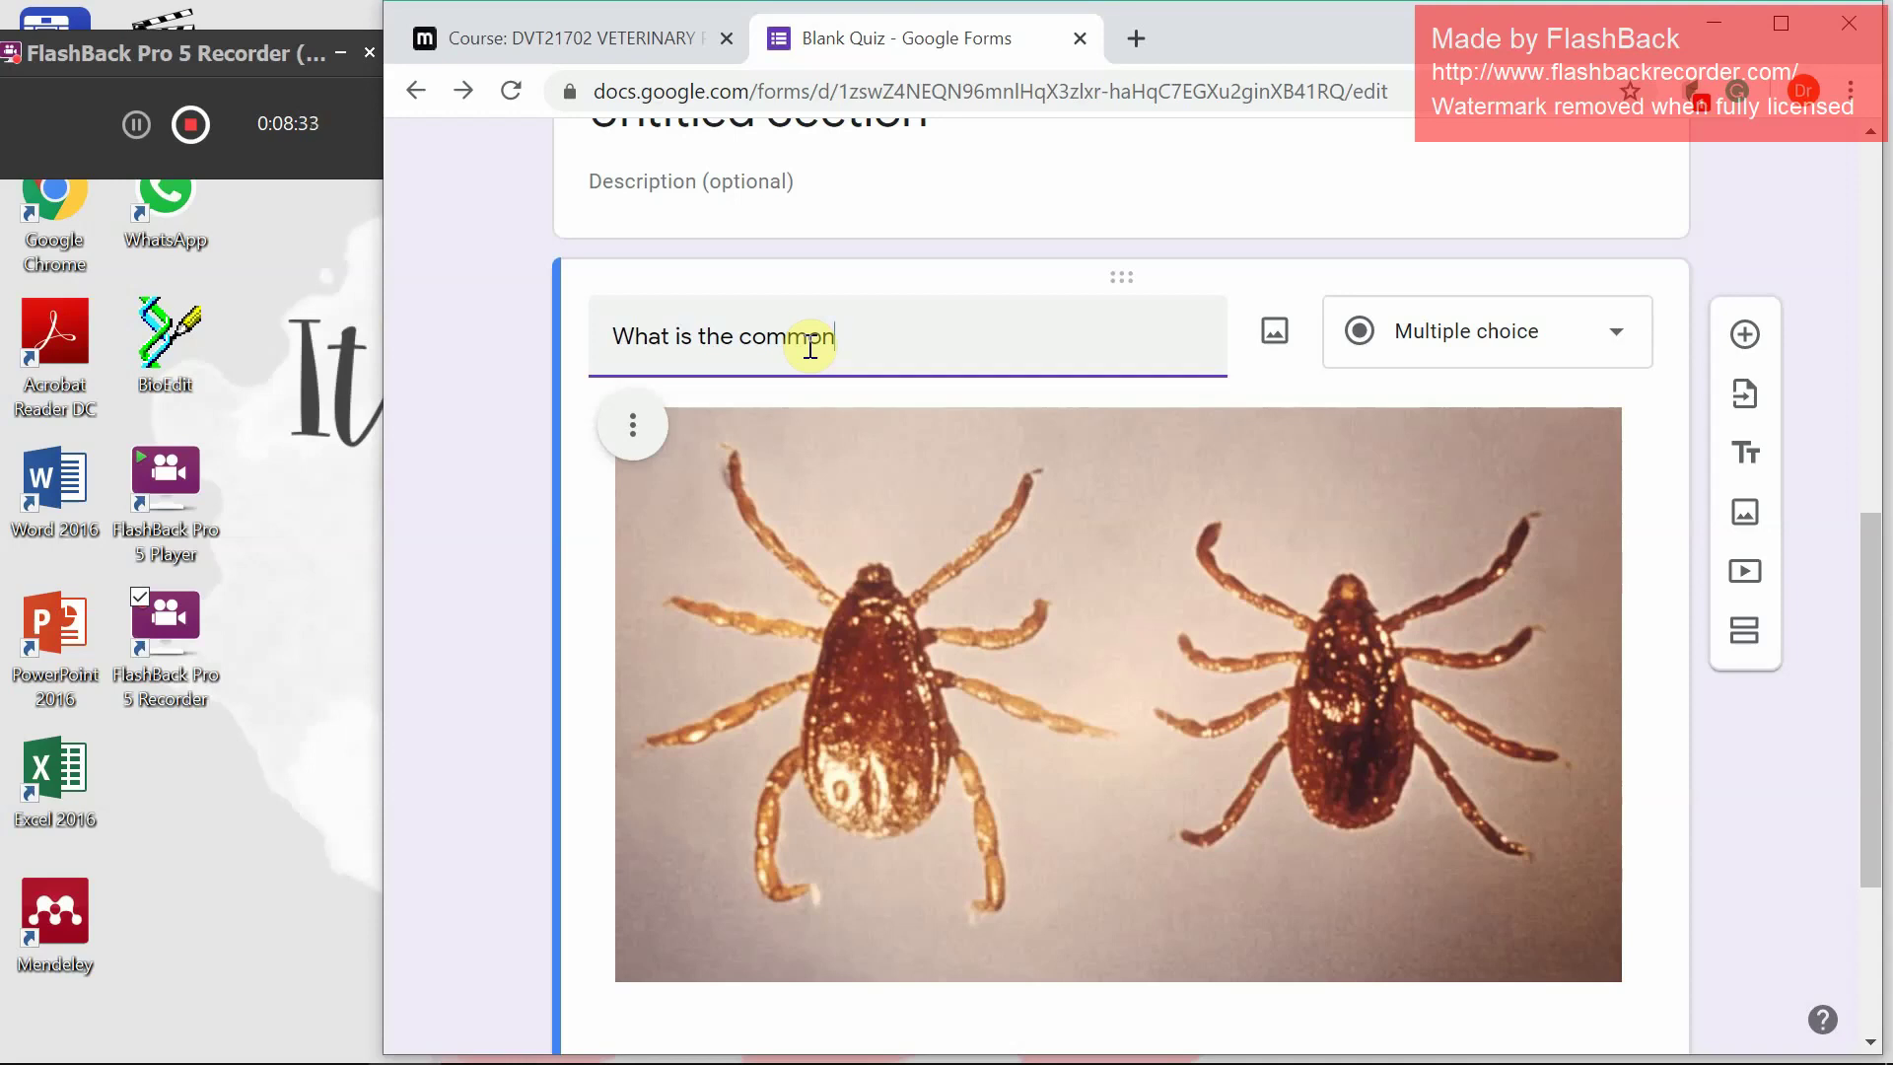
key("BackSpace")
key("BackSpace")
key("BackSpace")
type("on na")
type("m")
key("BackSpace")
key("BackSpace")
key("BackSpace")
key("BackSpace")
key("BackSpace")
key("BackSpace")
key("BackSpace")
key("BackSpace")
key("BackSpace")
type("scientific name of t")
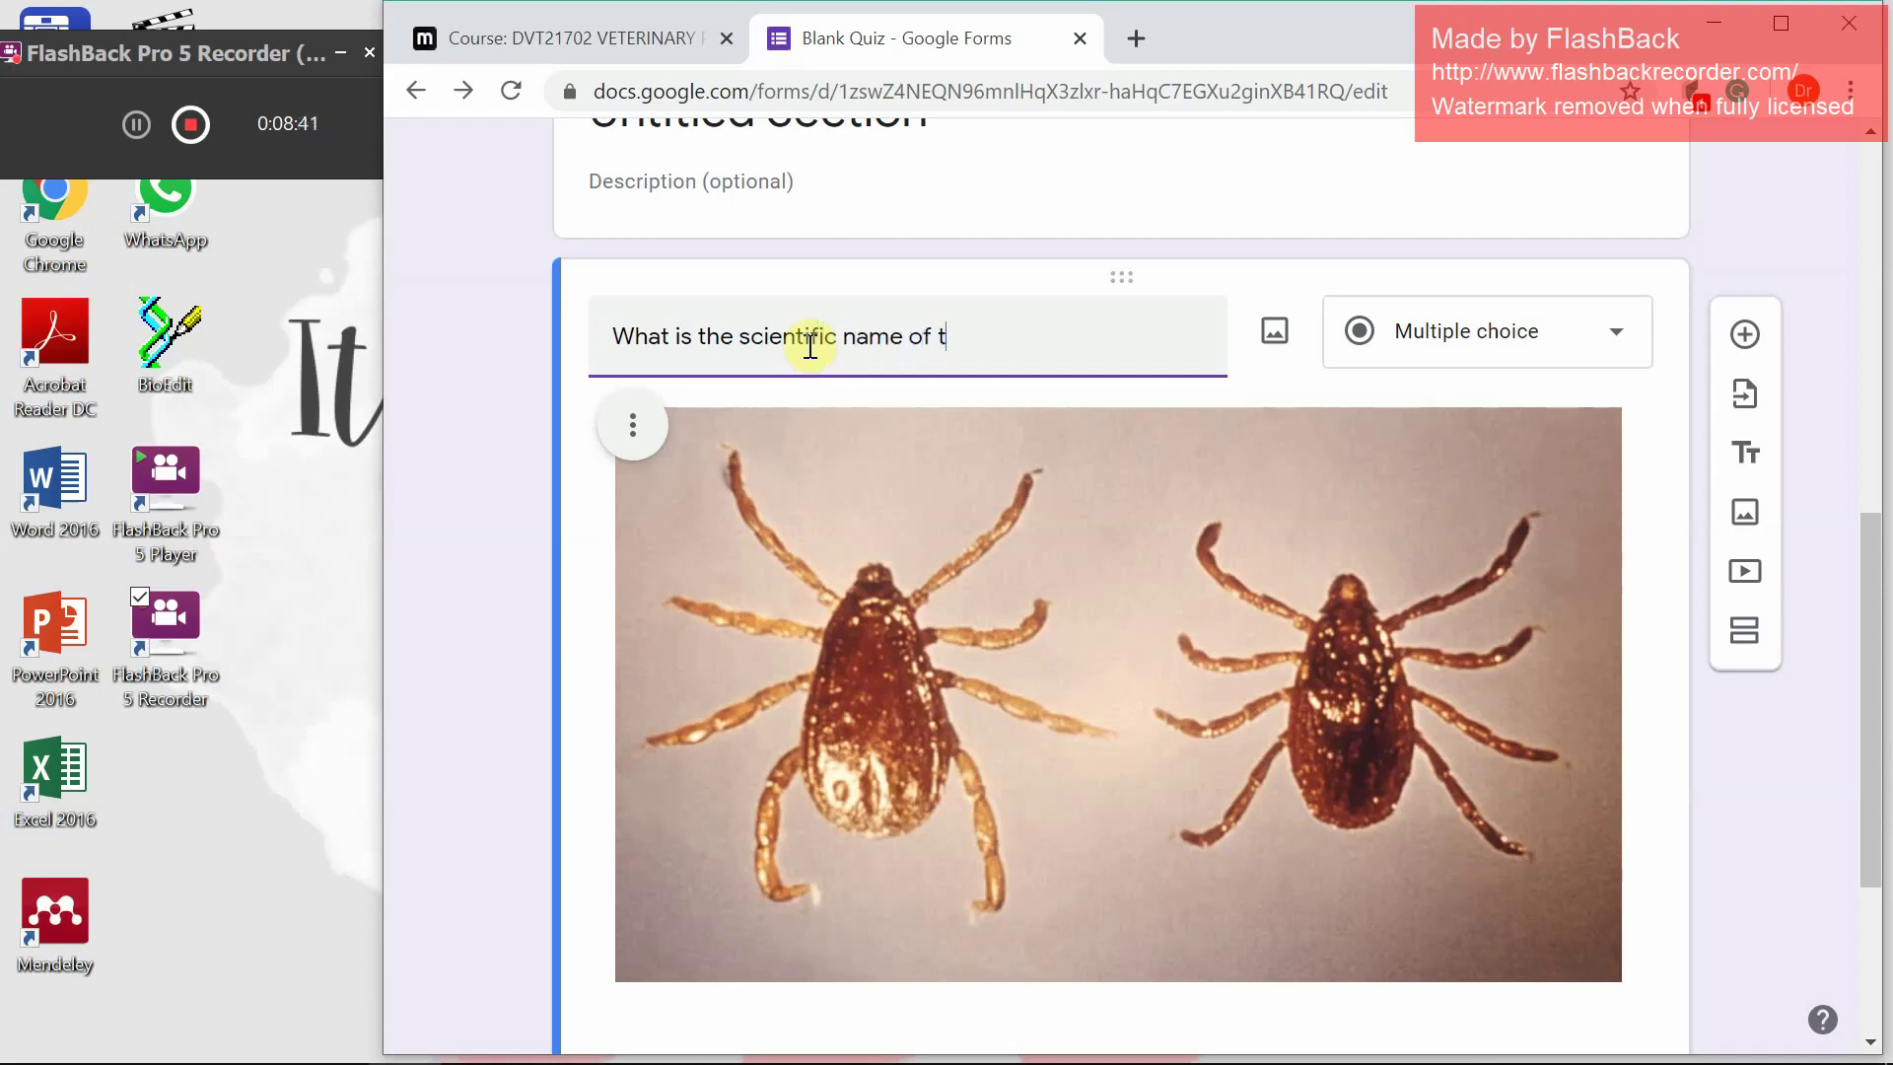
type("his parasite?")
Change the scientific name question to the Short answer type
scroll(868, 422, "down", 4)
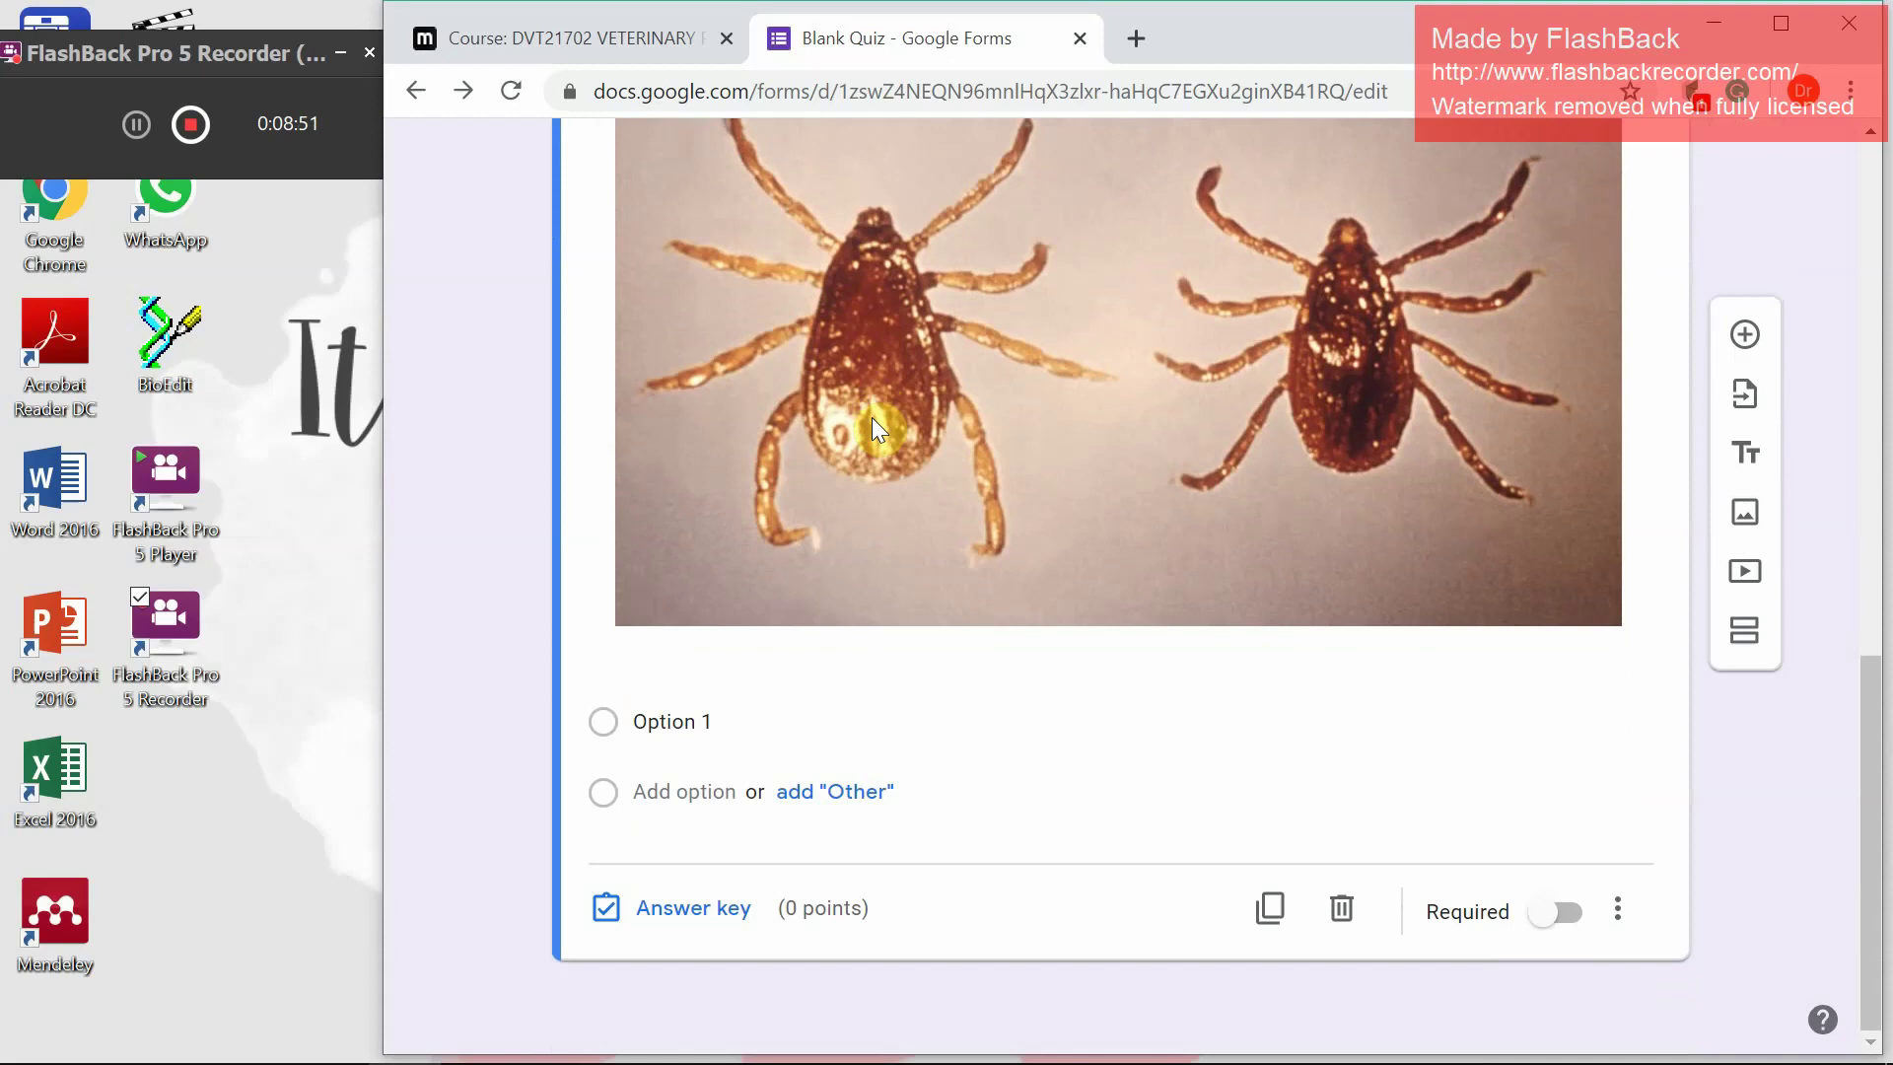
scroll(872, 417, "up", 5)
left_click(1491, 424)
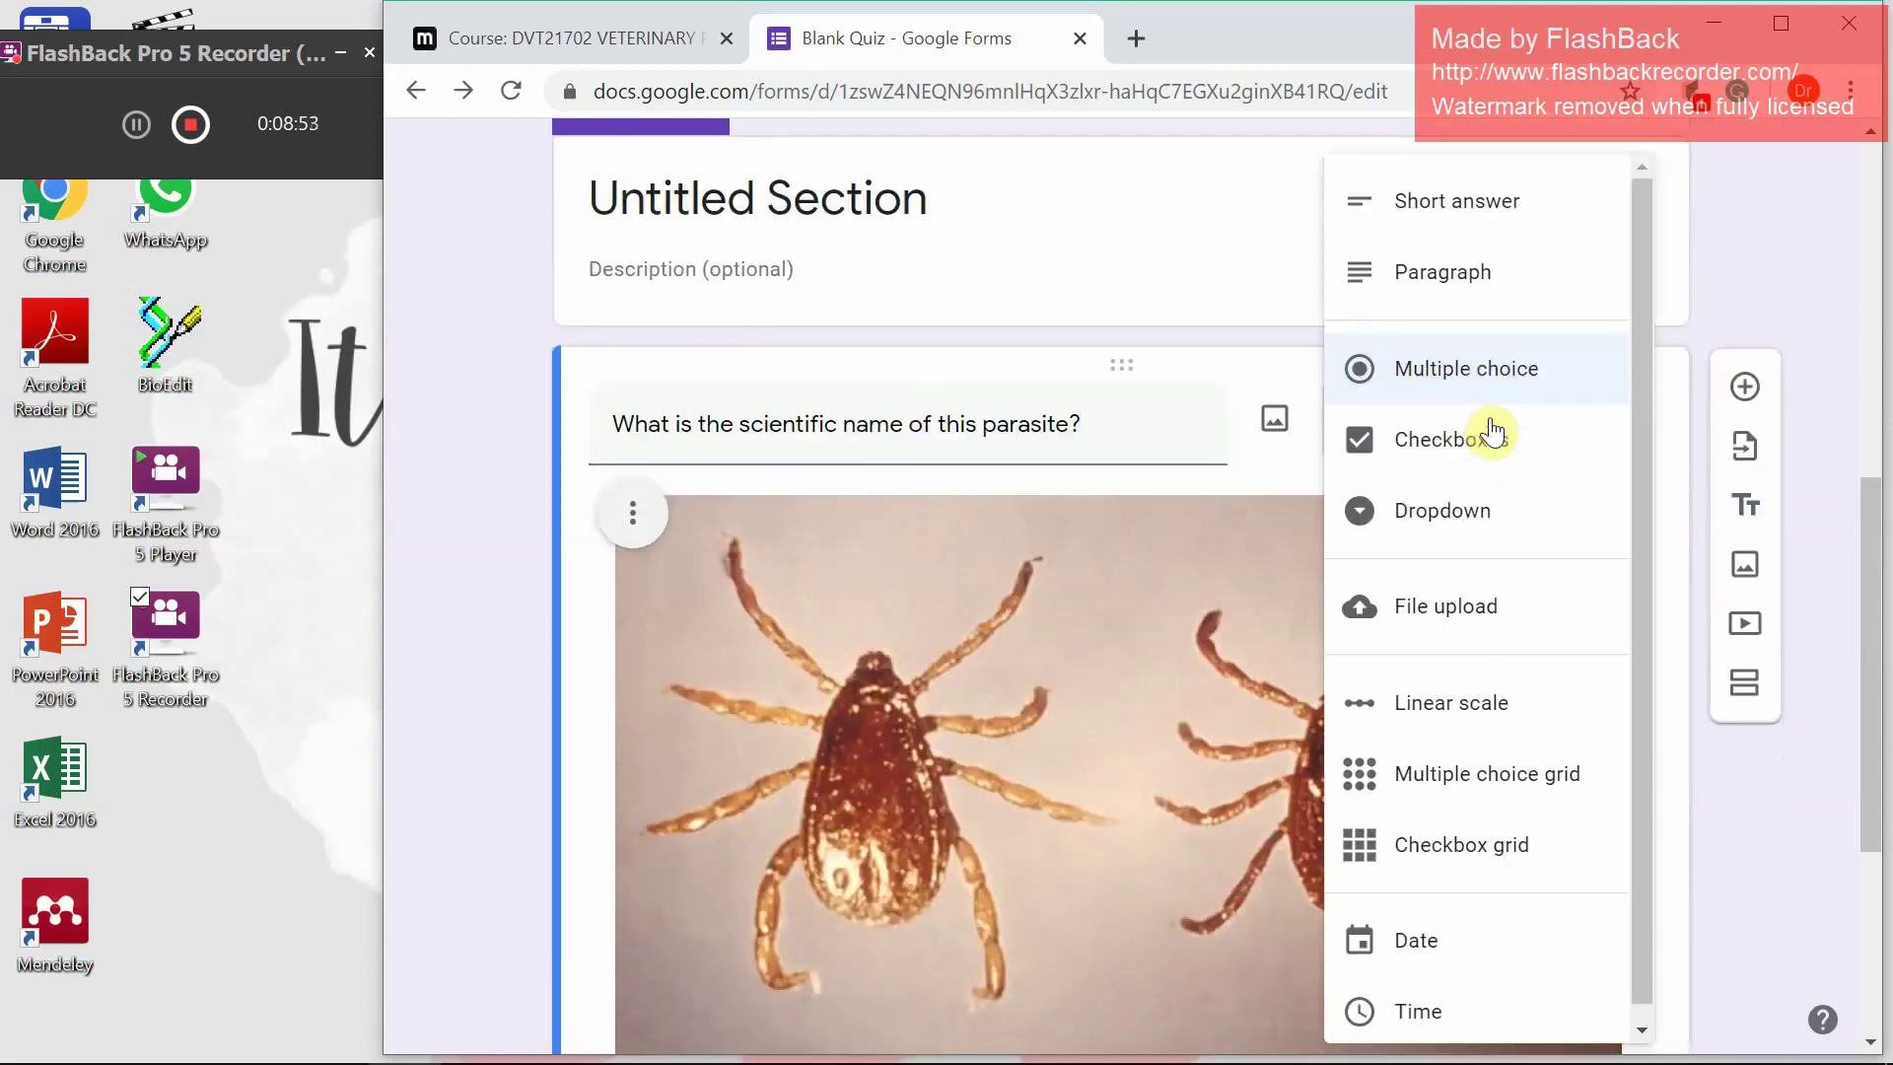
left_click(1457, 203)
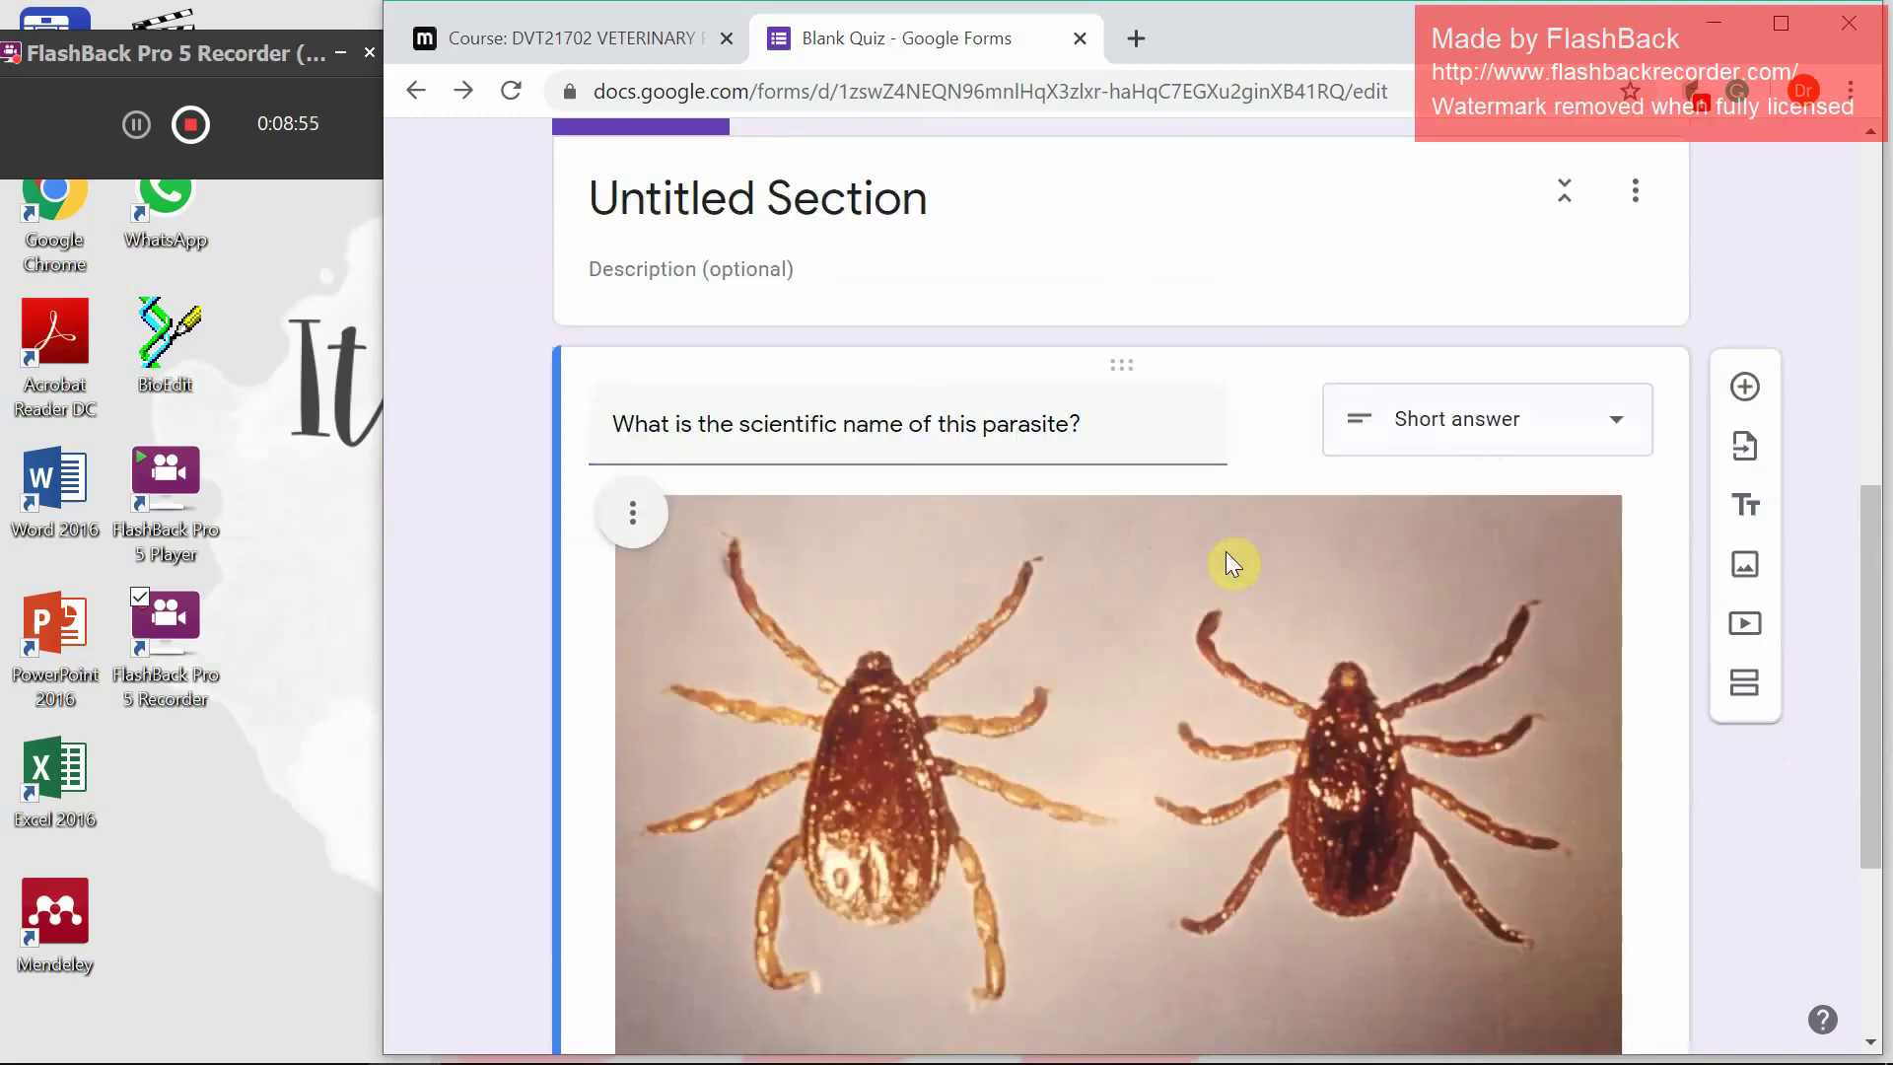
Open the answer key of the scientific name question and set its score to 1 point
scroll(1226, 552, "down", 6)
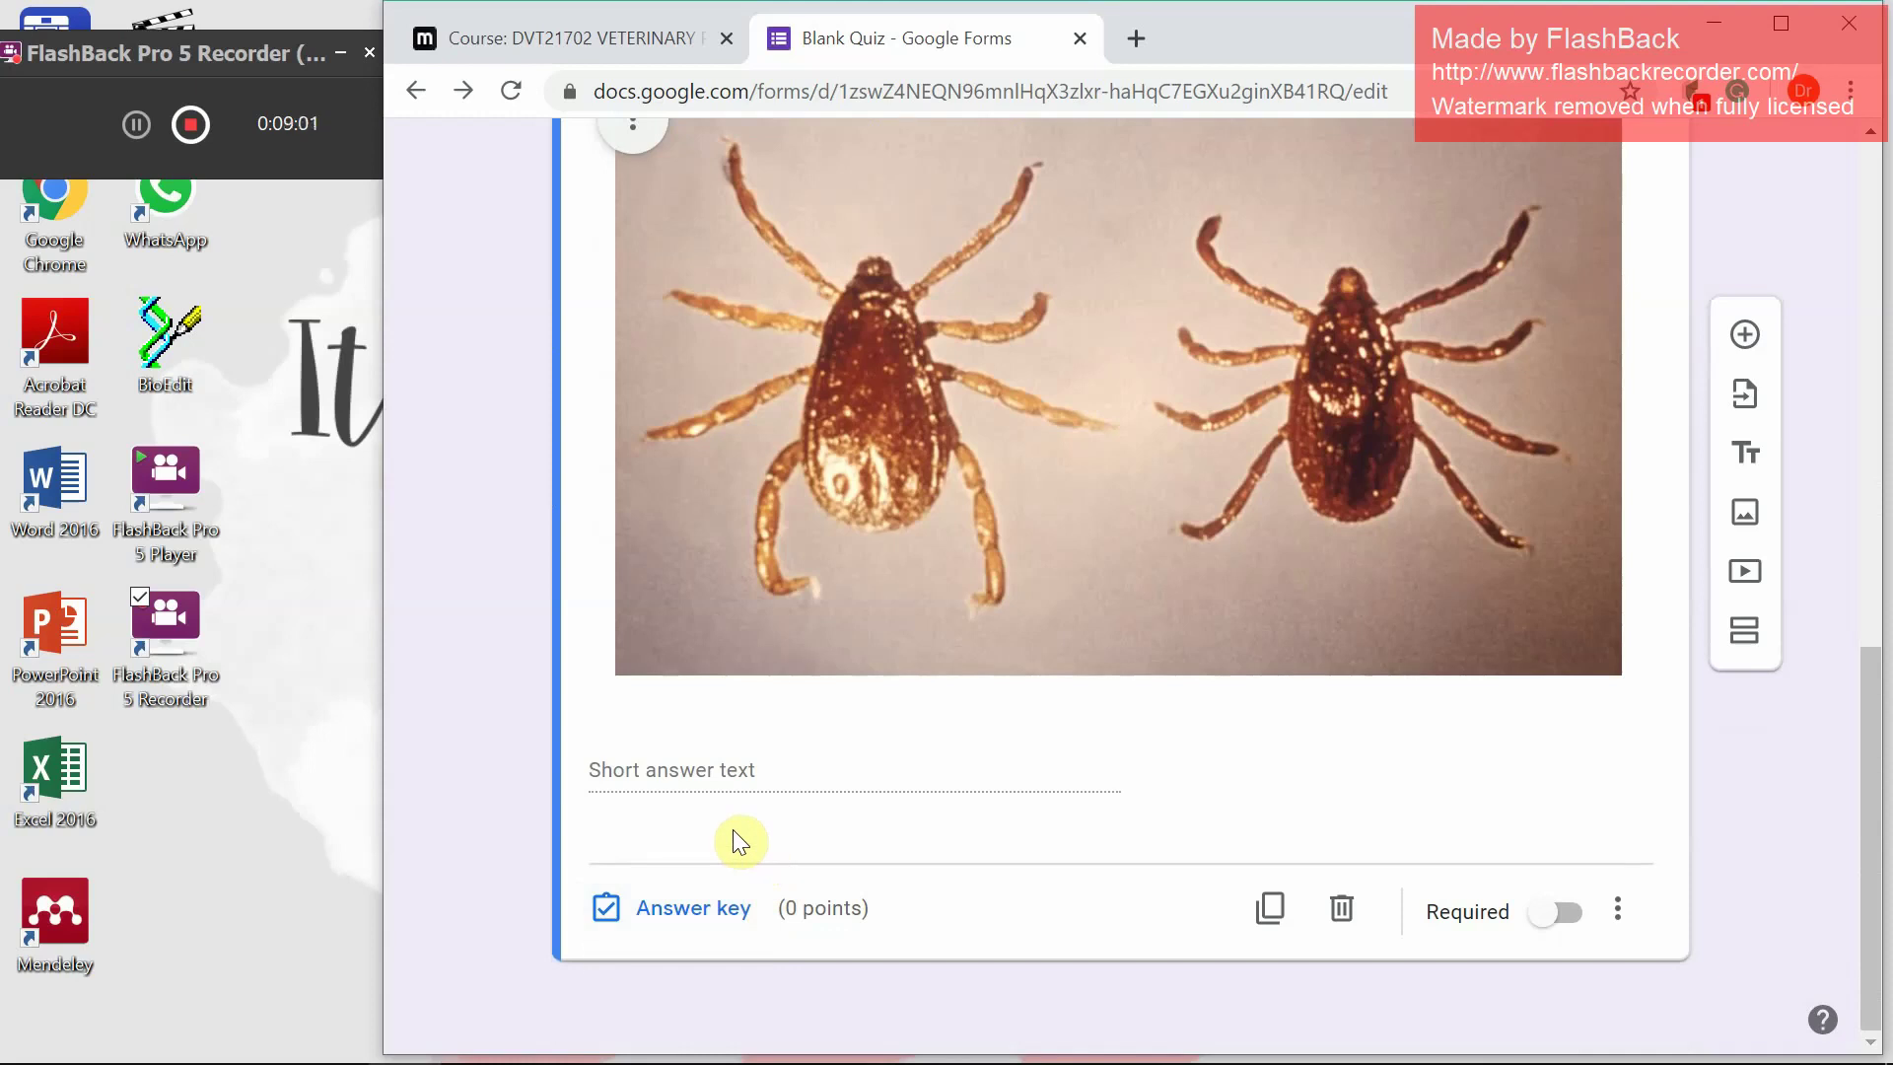
left_click(706, 905)
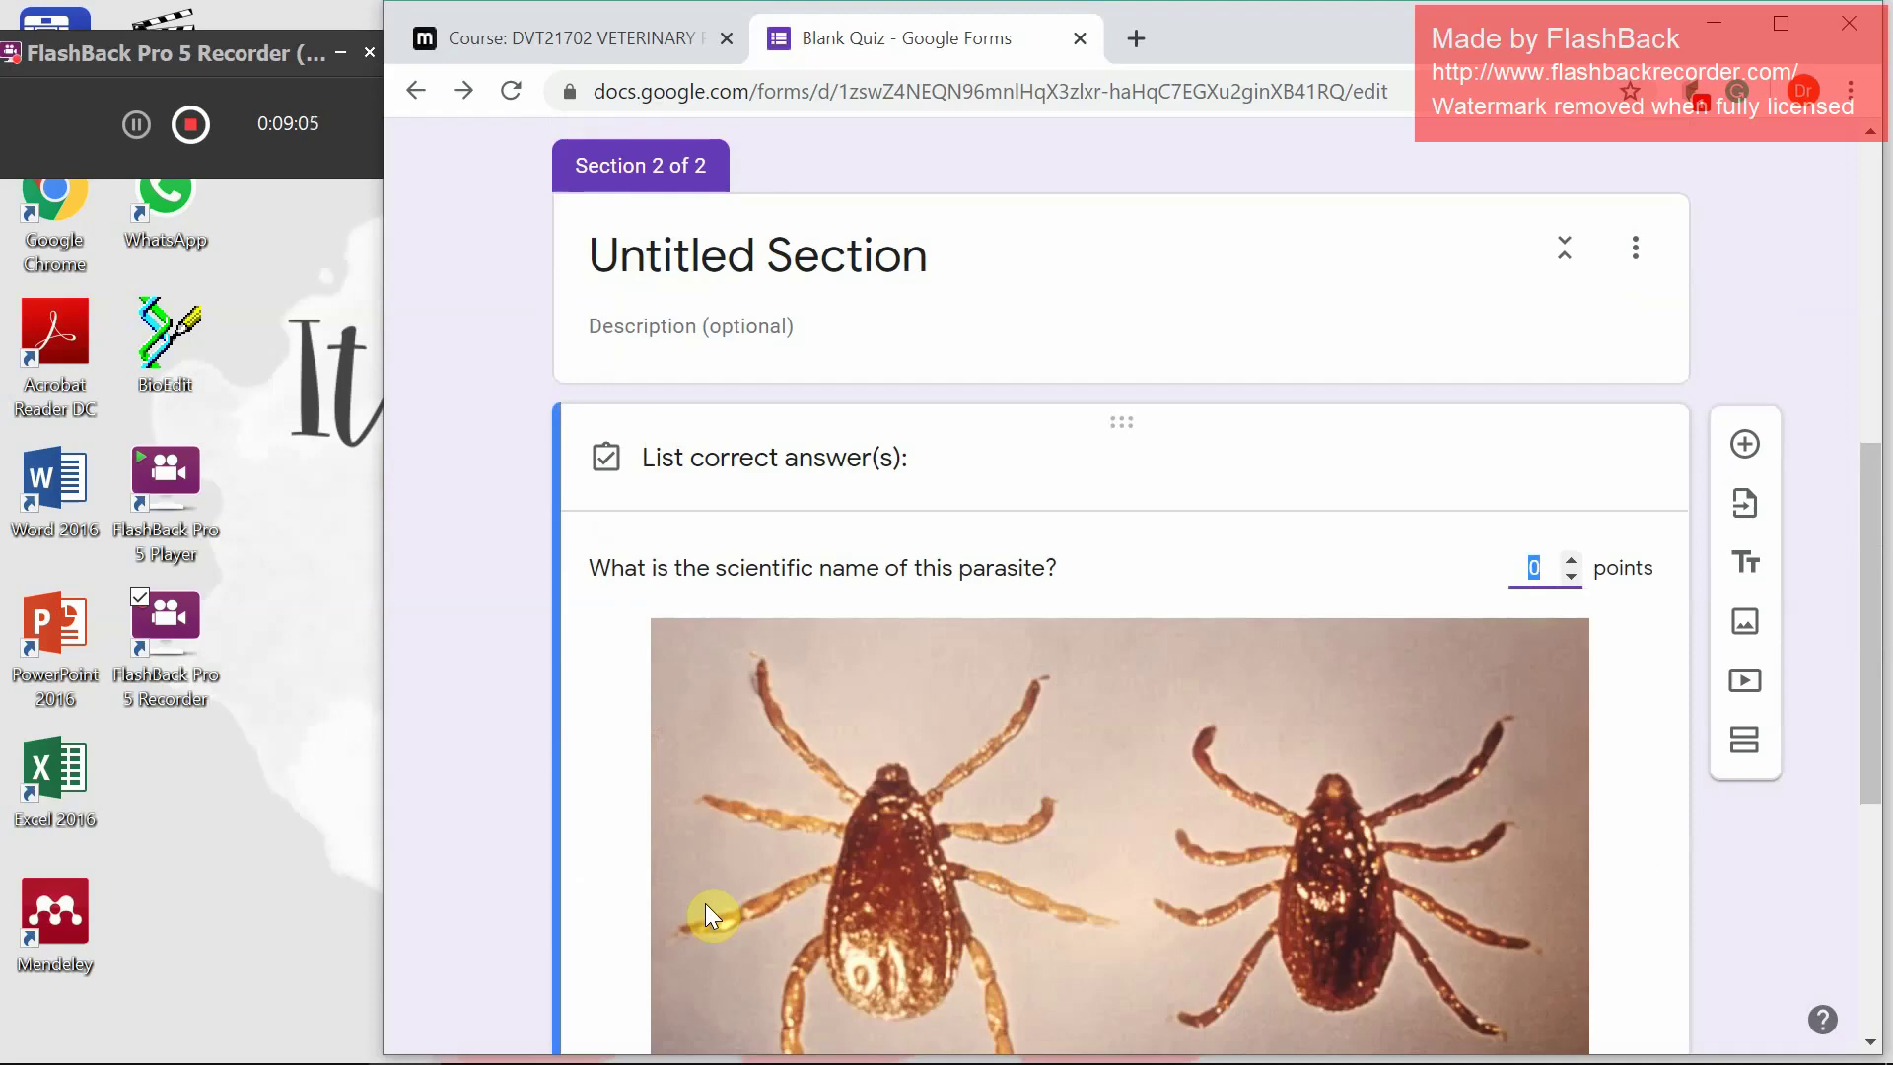
left_click(1570, 559)
Add "rhipicephalus sanguineus" as the correct answer in the answer key and make the question required
scroll(1108, 704, "down", 5)
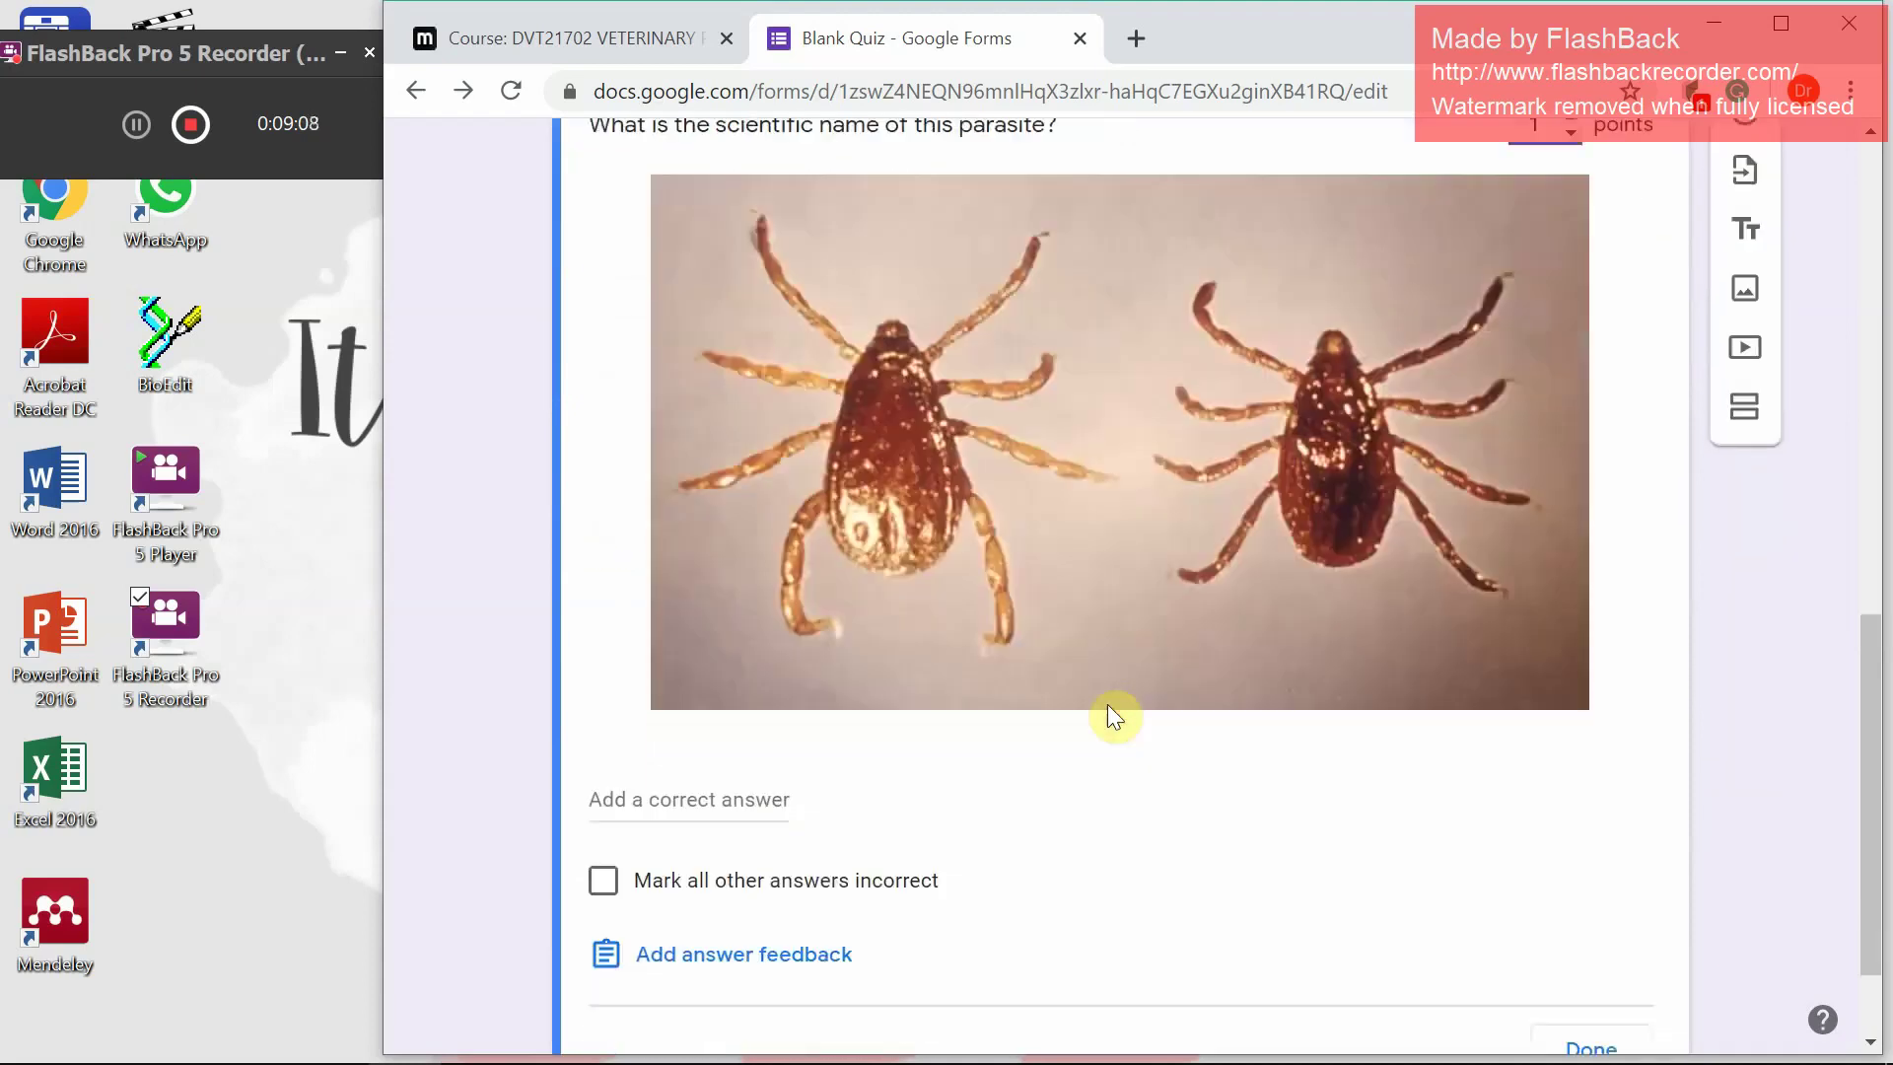
left_click(674, 786)
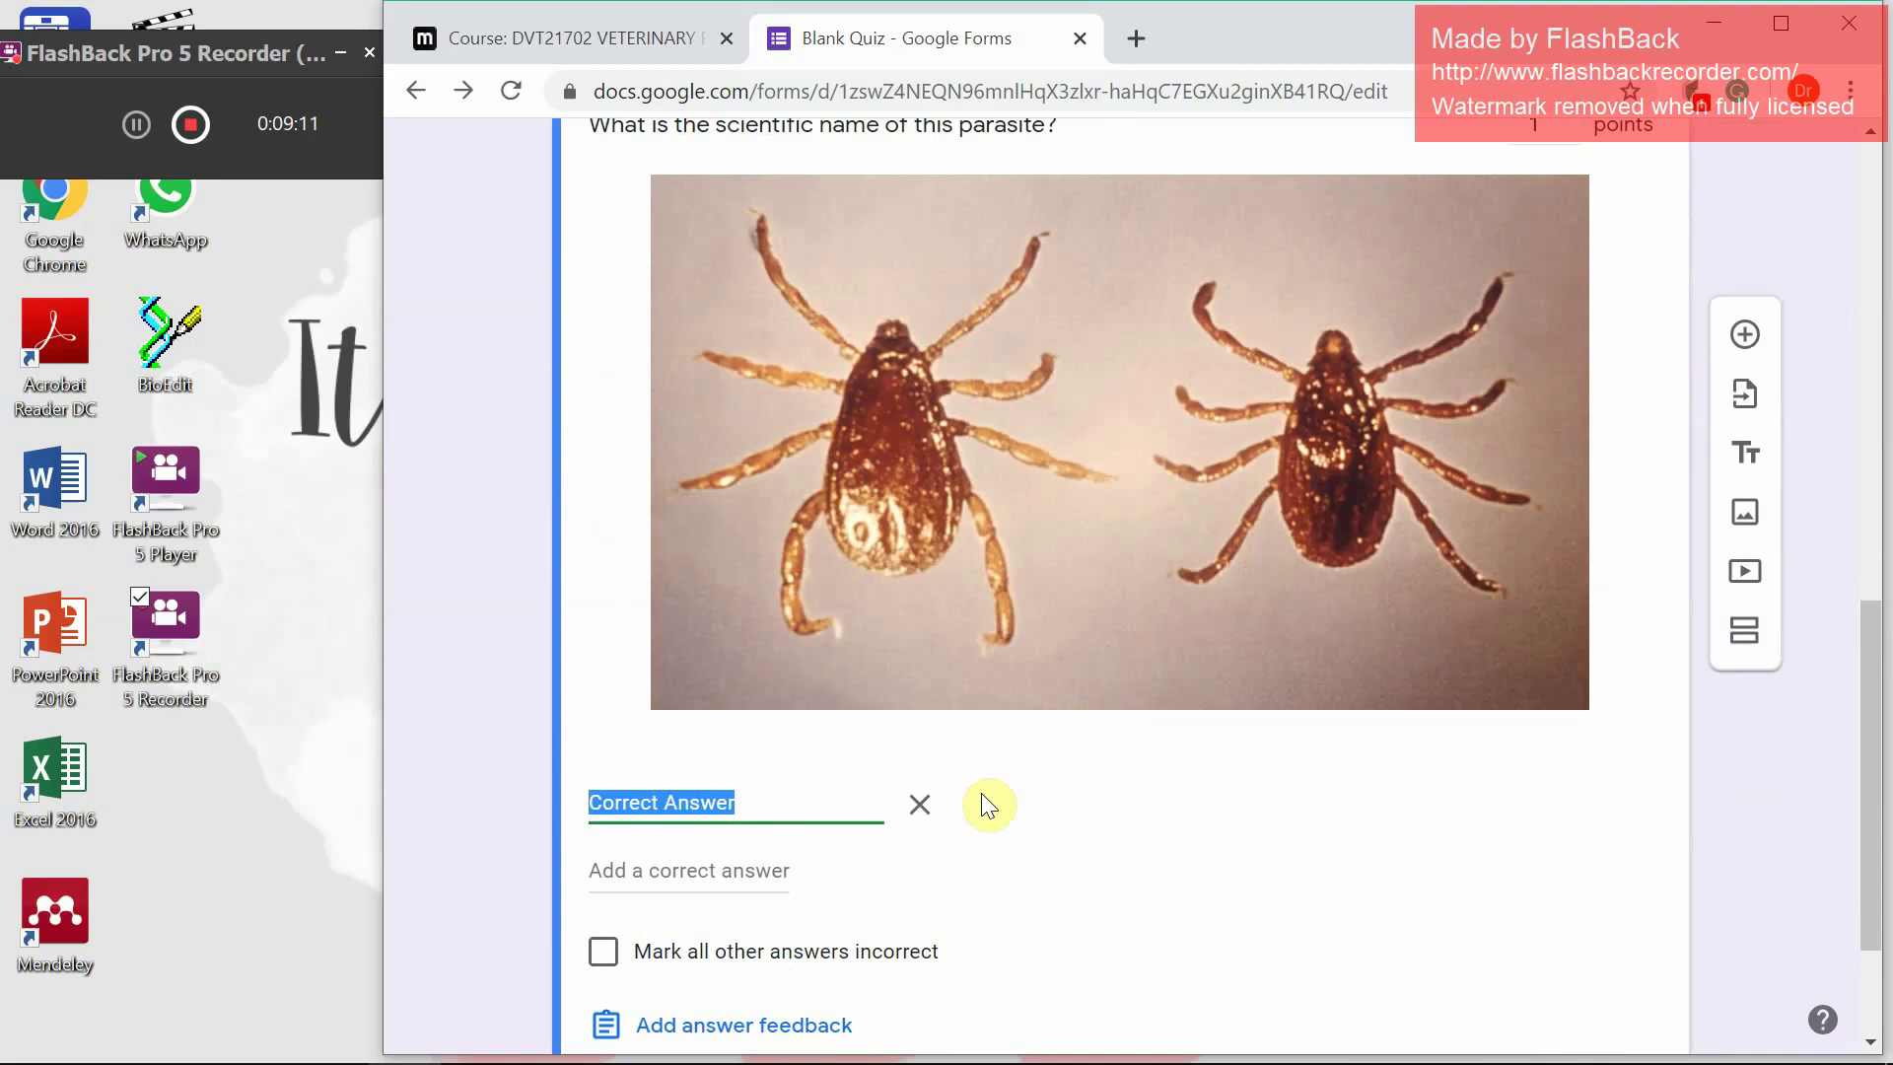
type("r")
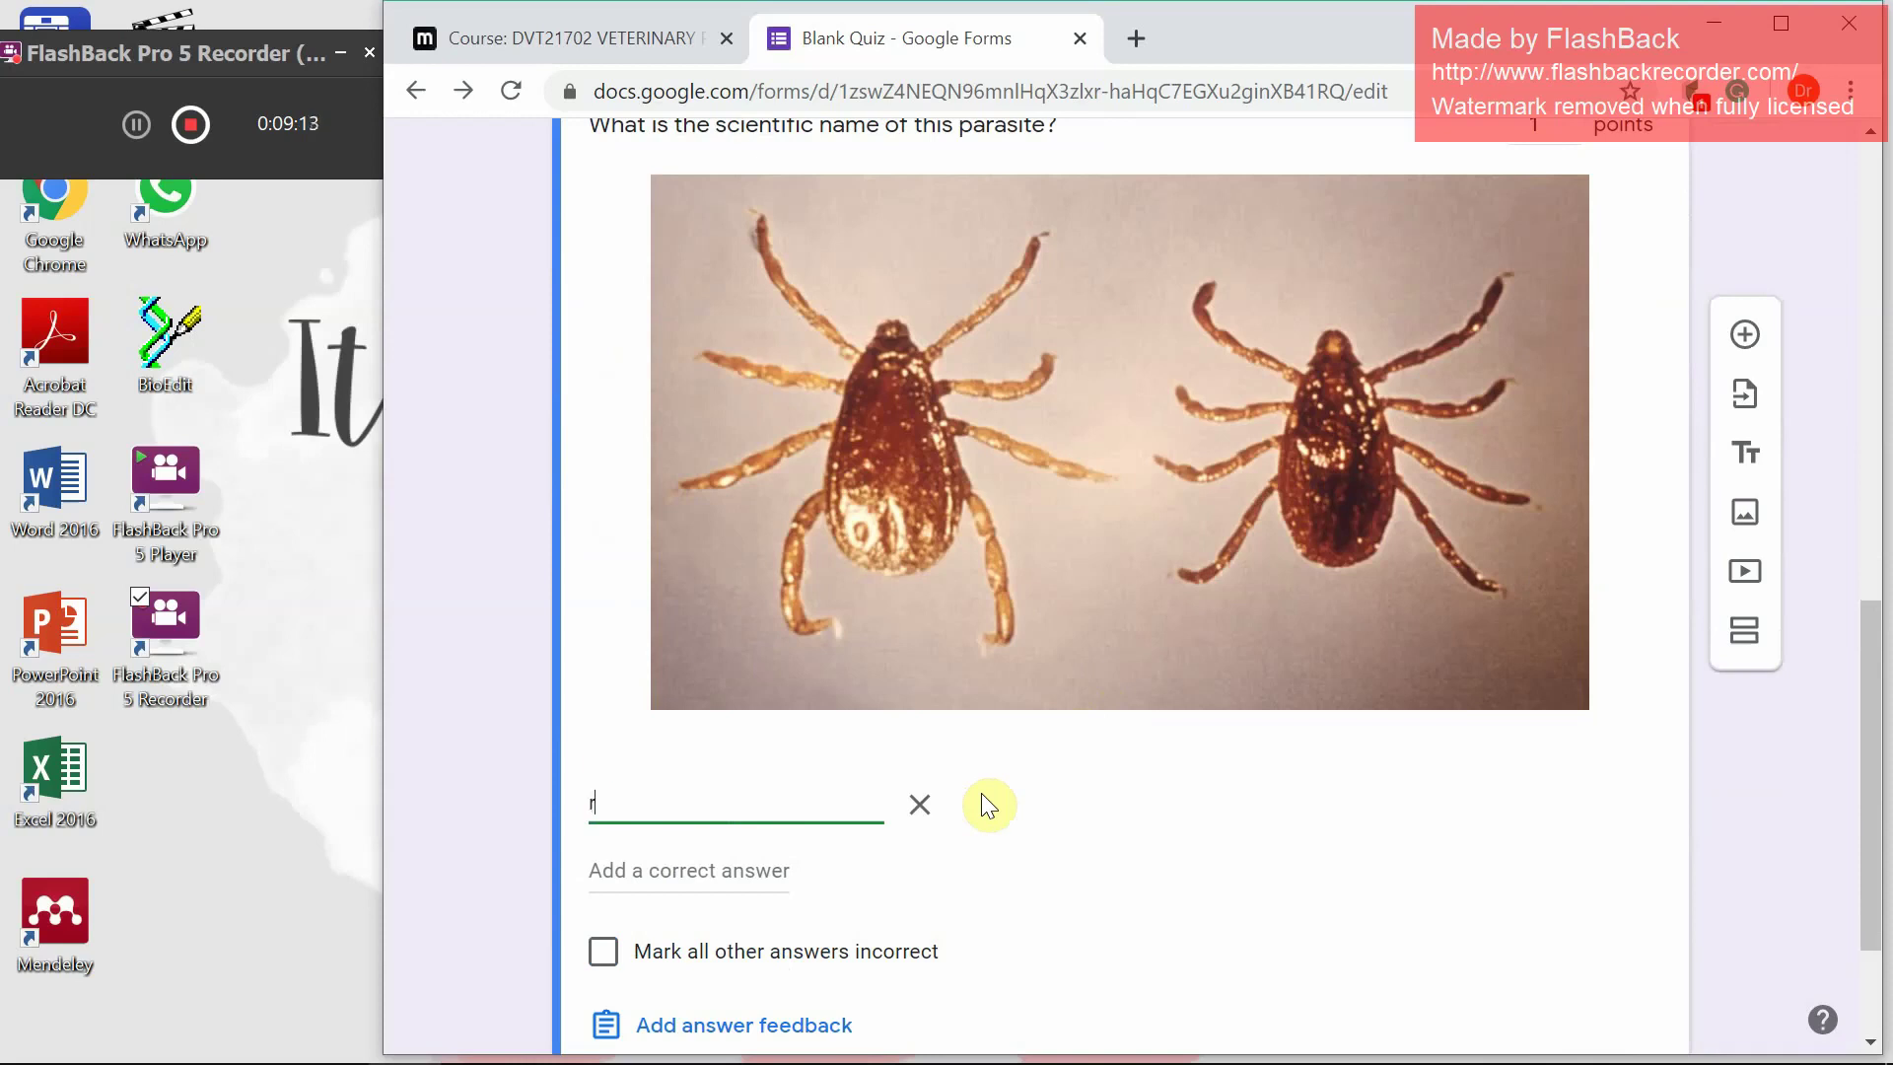
type("hipicephalus sa")
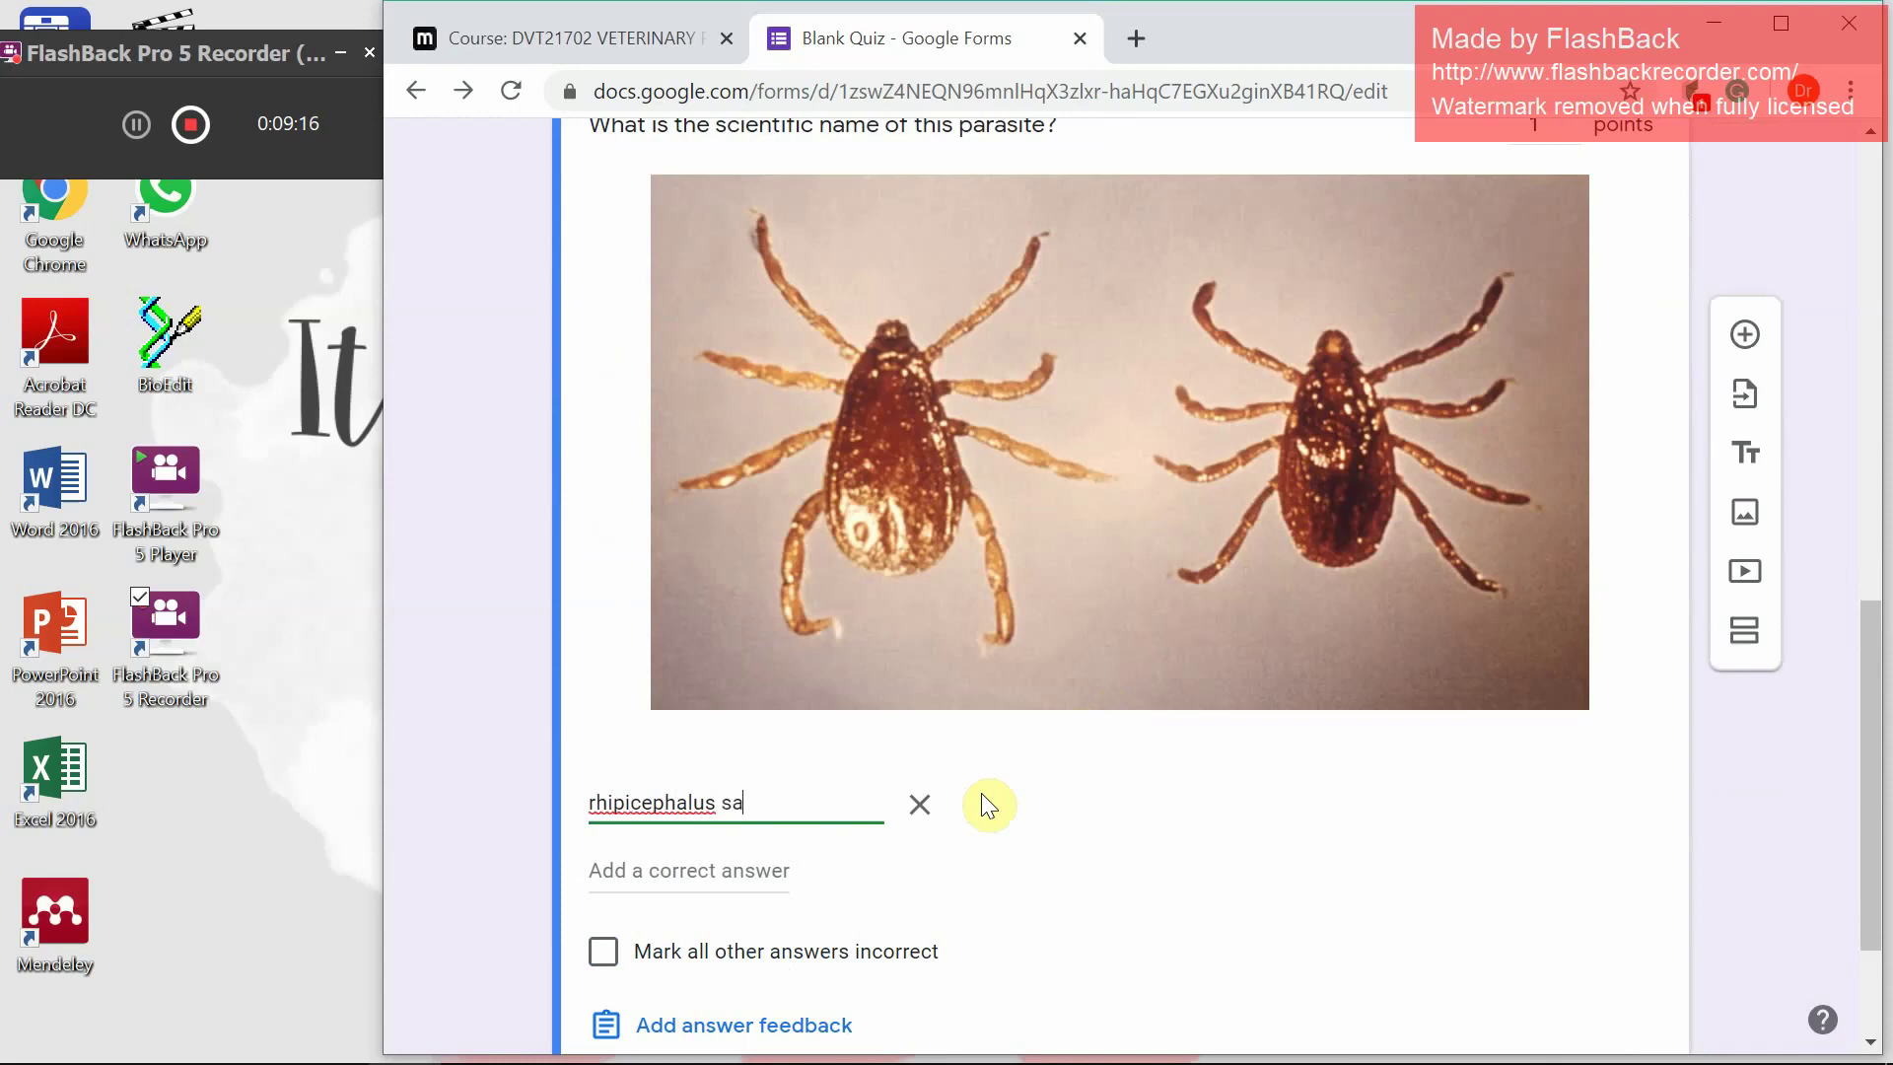
type("nguineus")
scroll(980, 792, "down", 2)
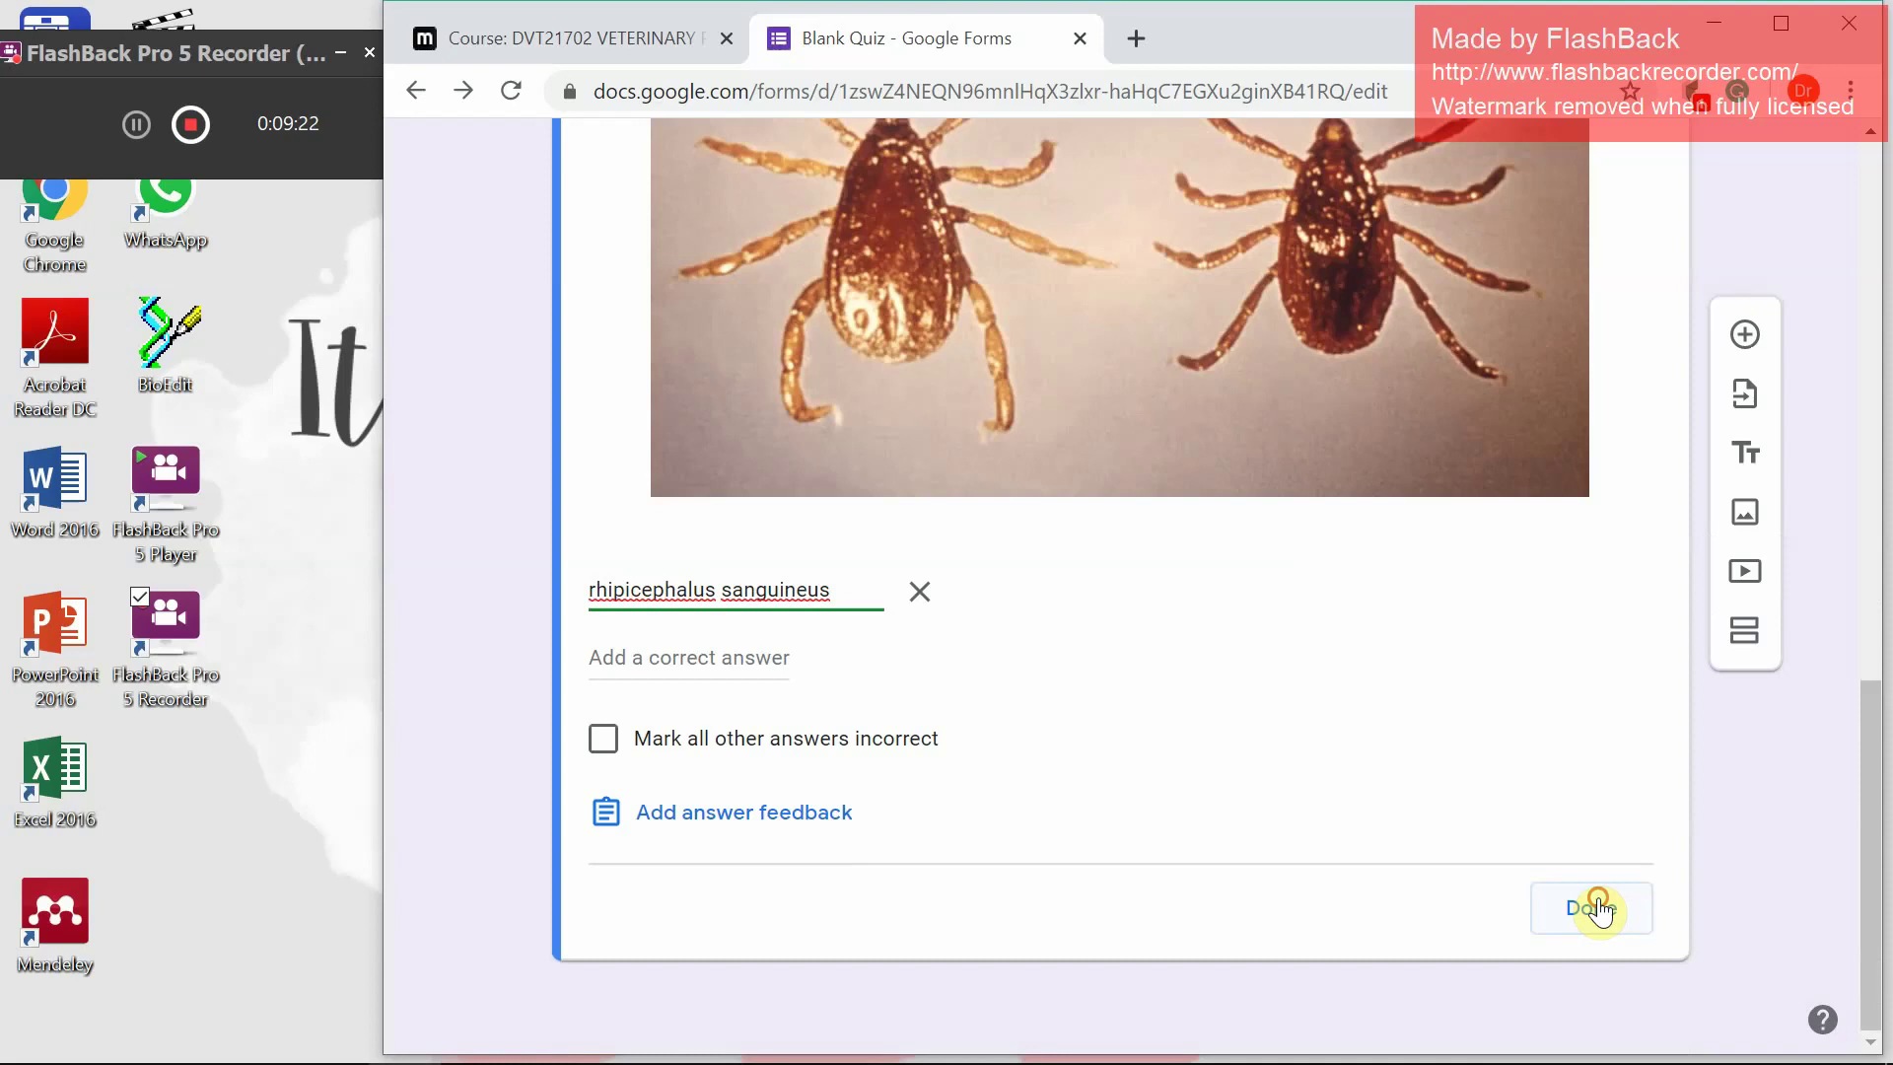
left_click(1598, 905)
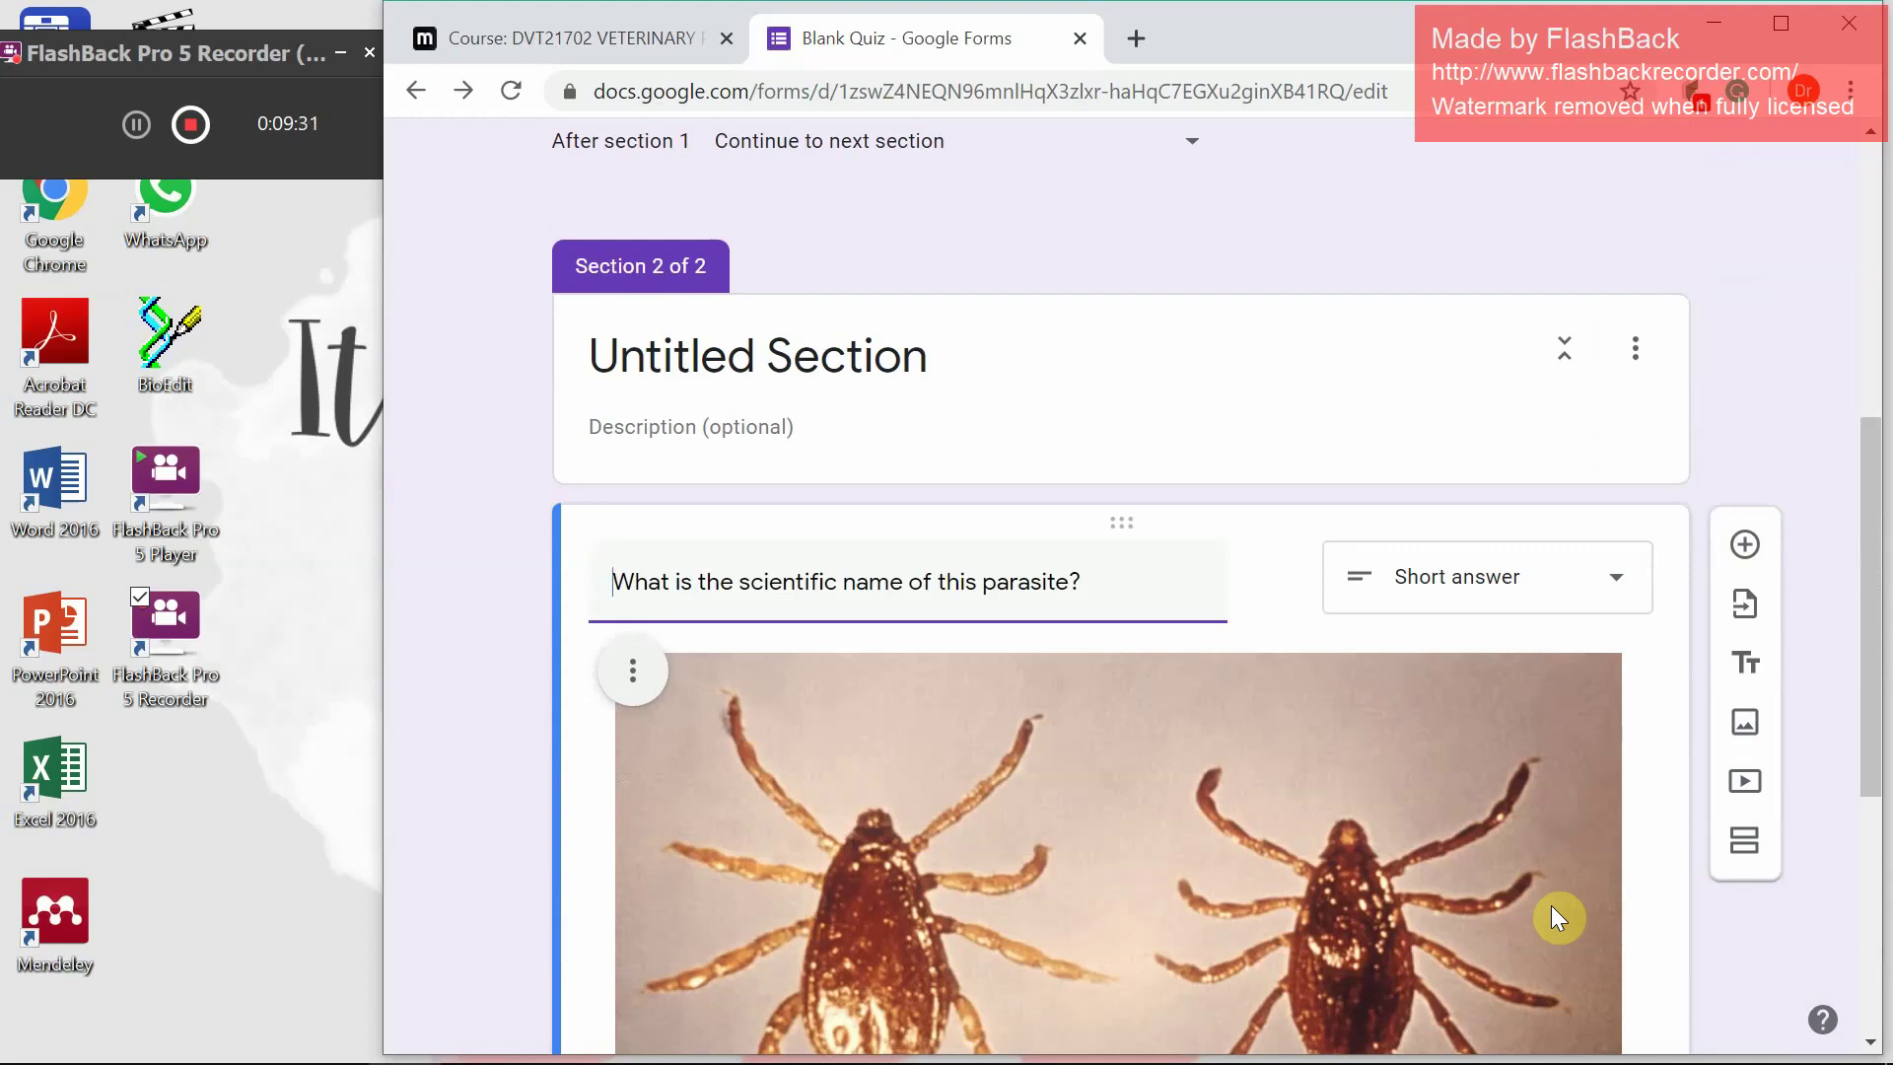
scroll(1557, 905, "down", 6)
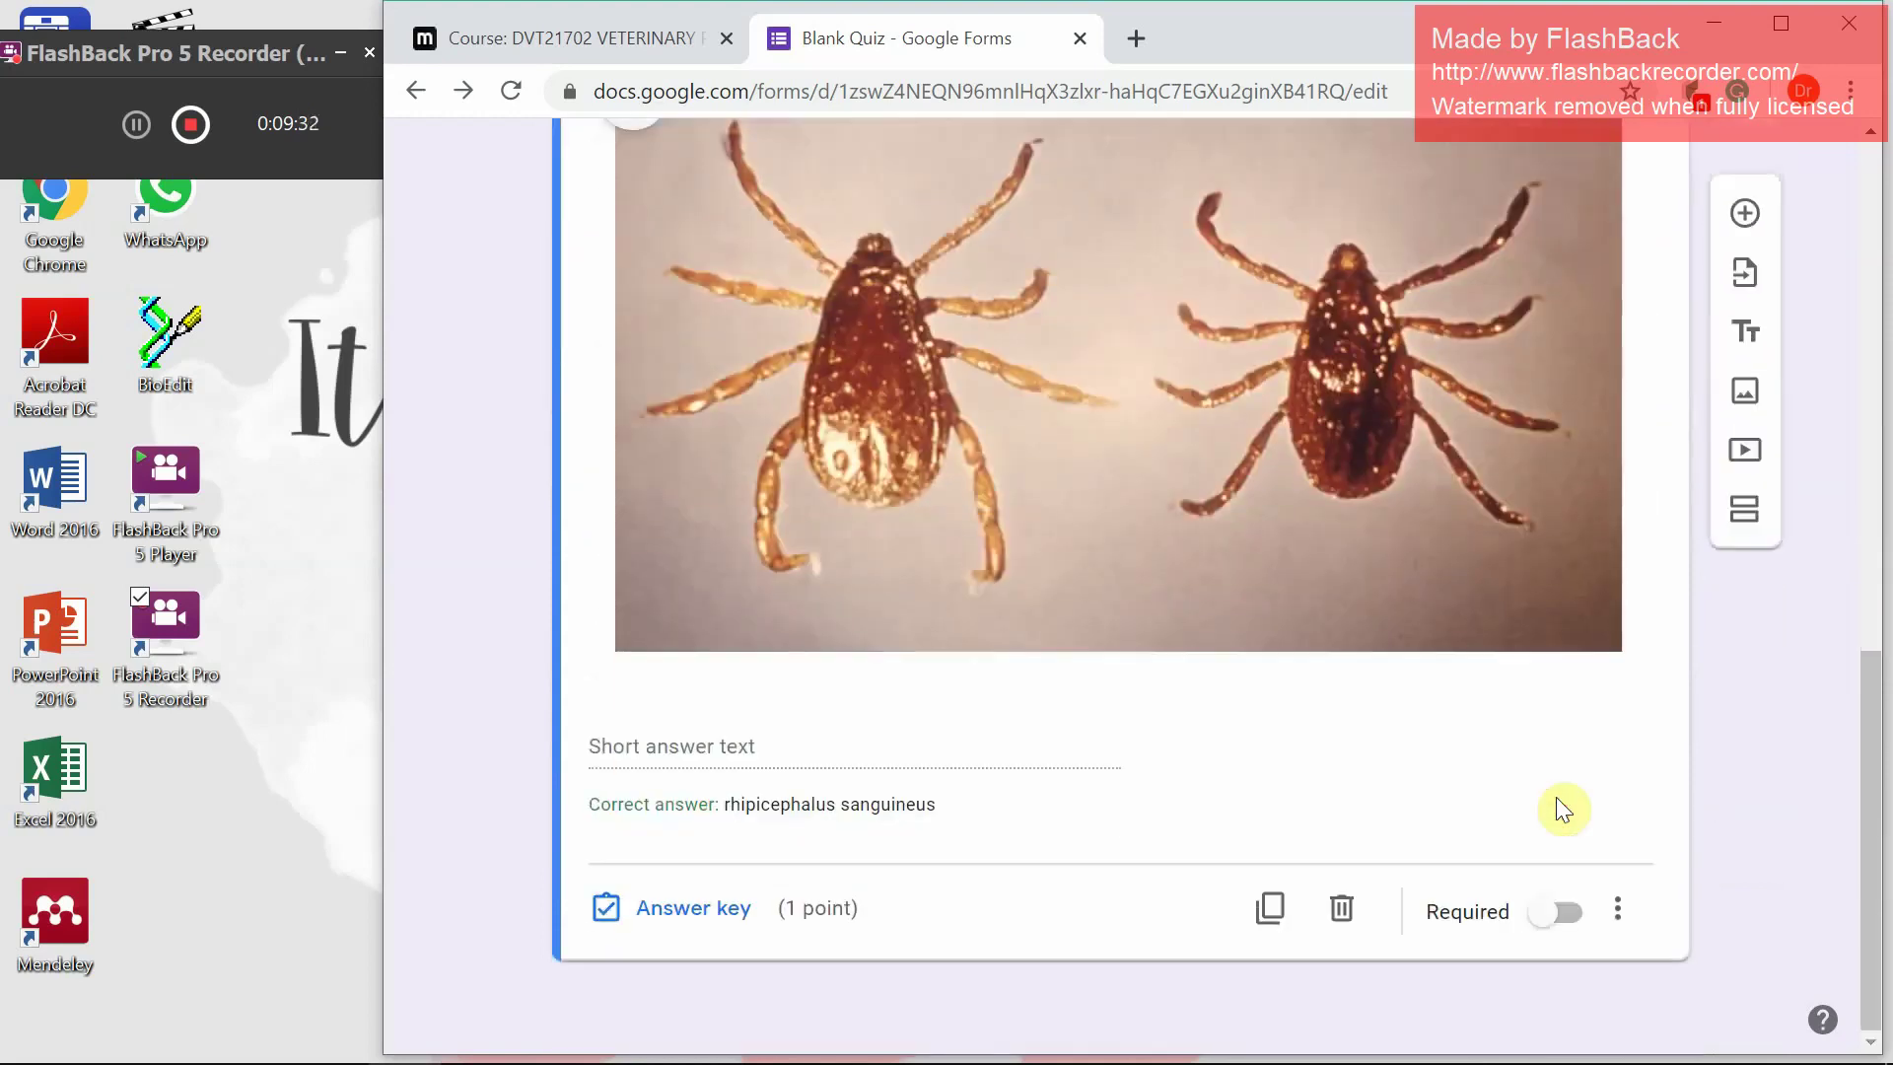
left_click(1543, 913)
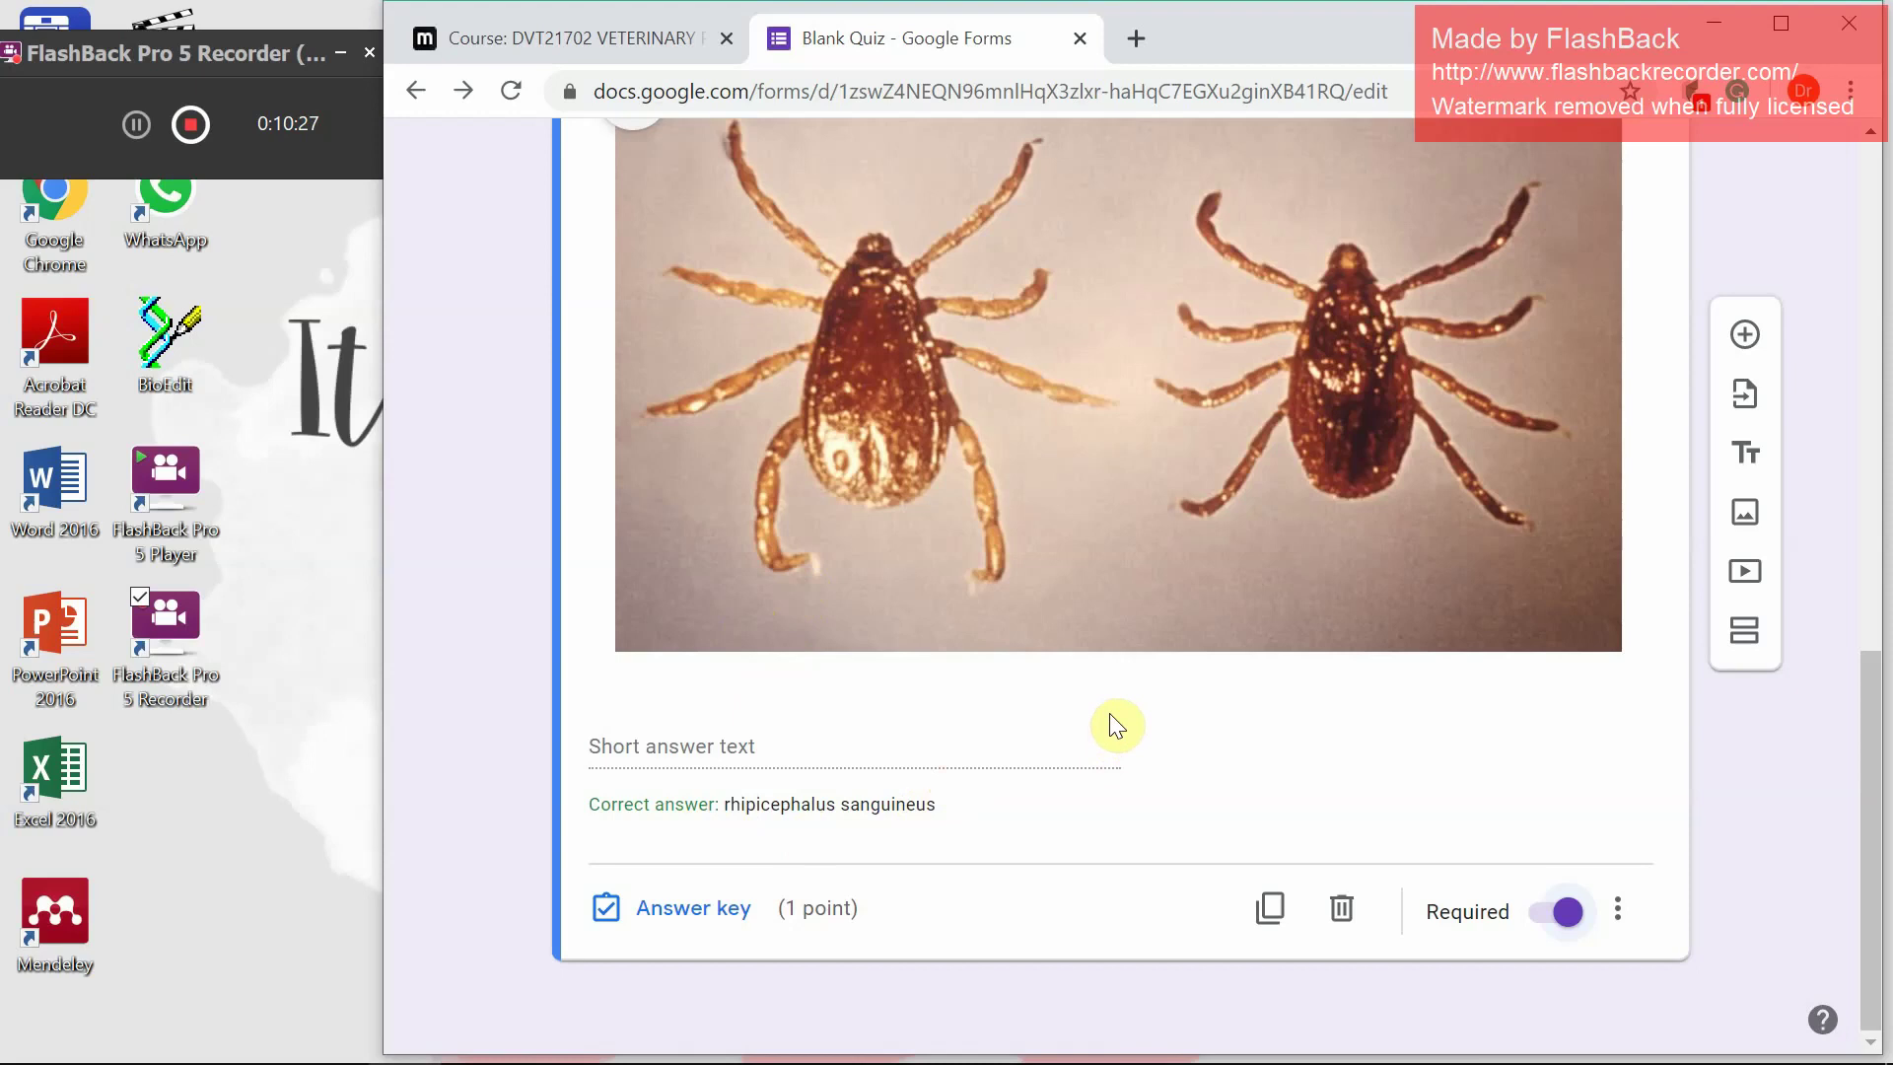
Preview the quiz, fill in a sample metric number and continue to the parasite question section
scroll(1113, 722, "up", 15)
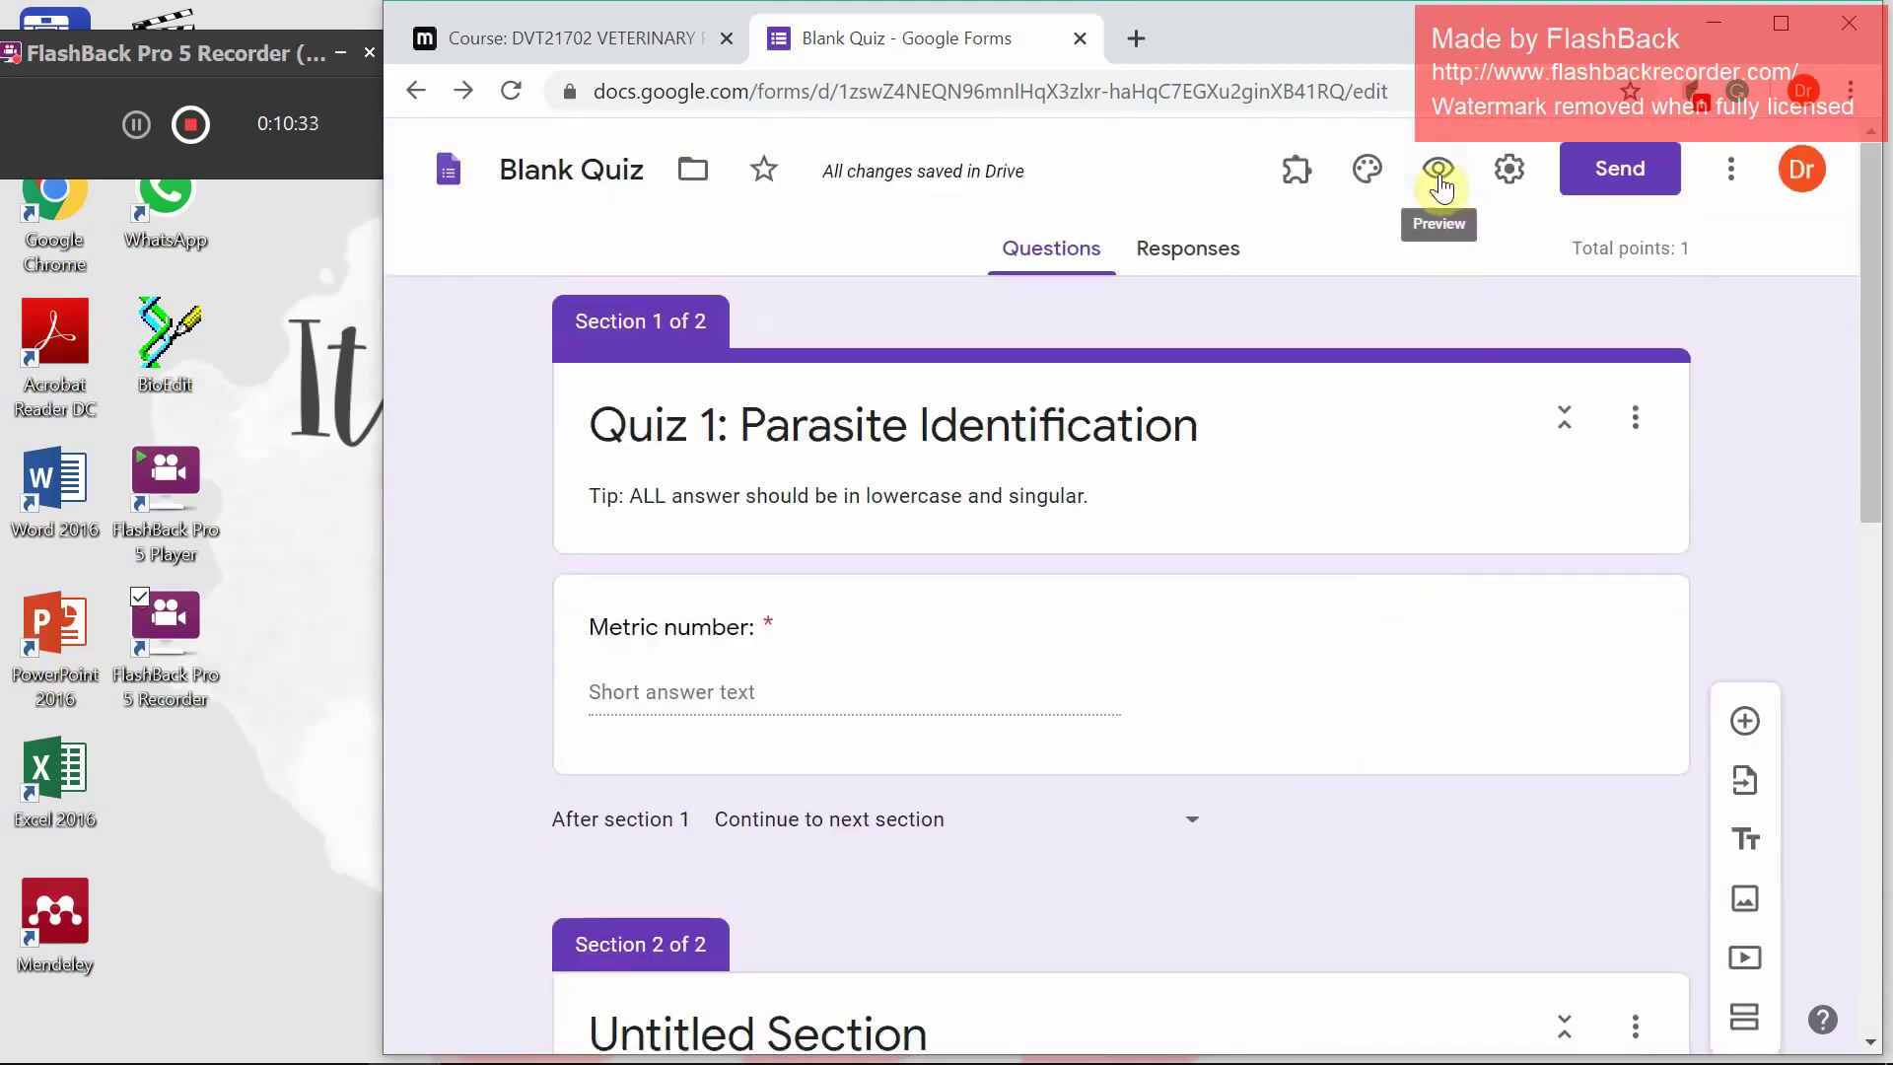
left_click(1439, 183)
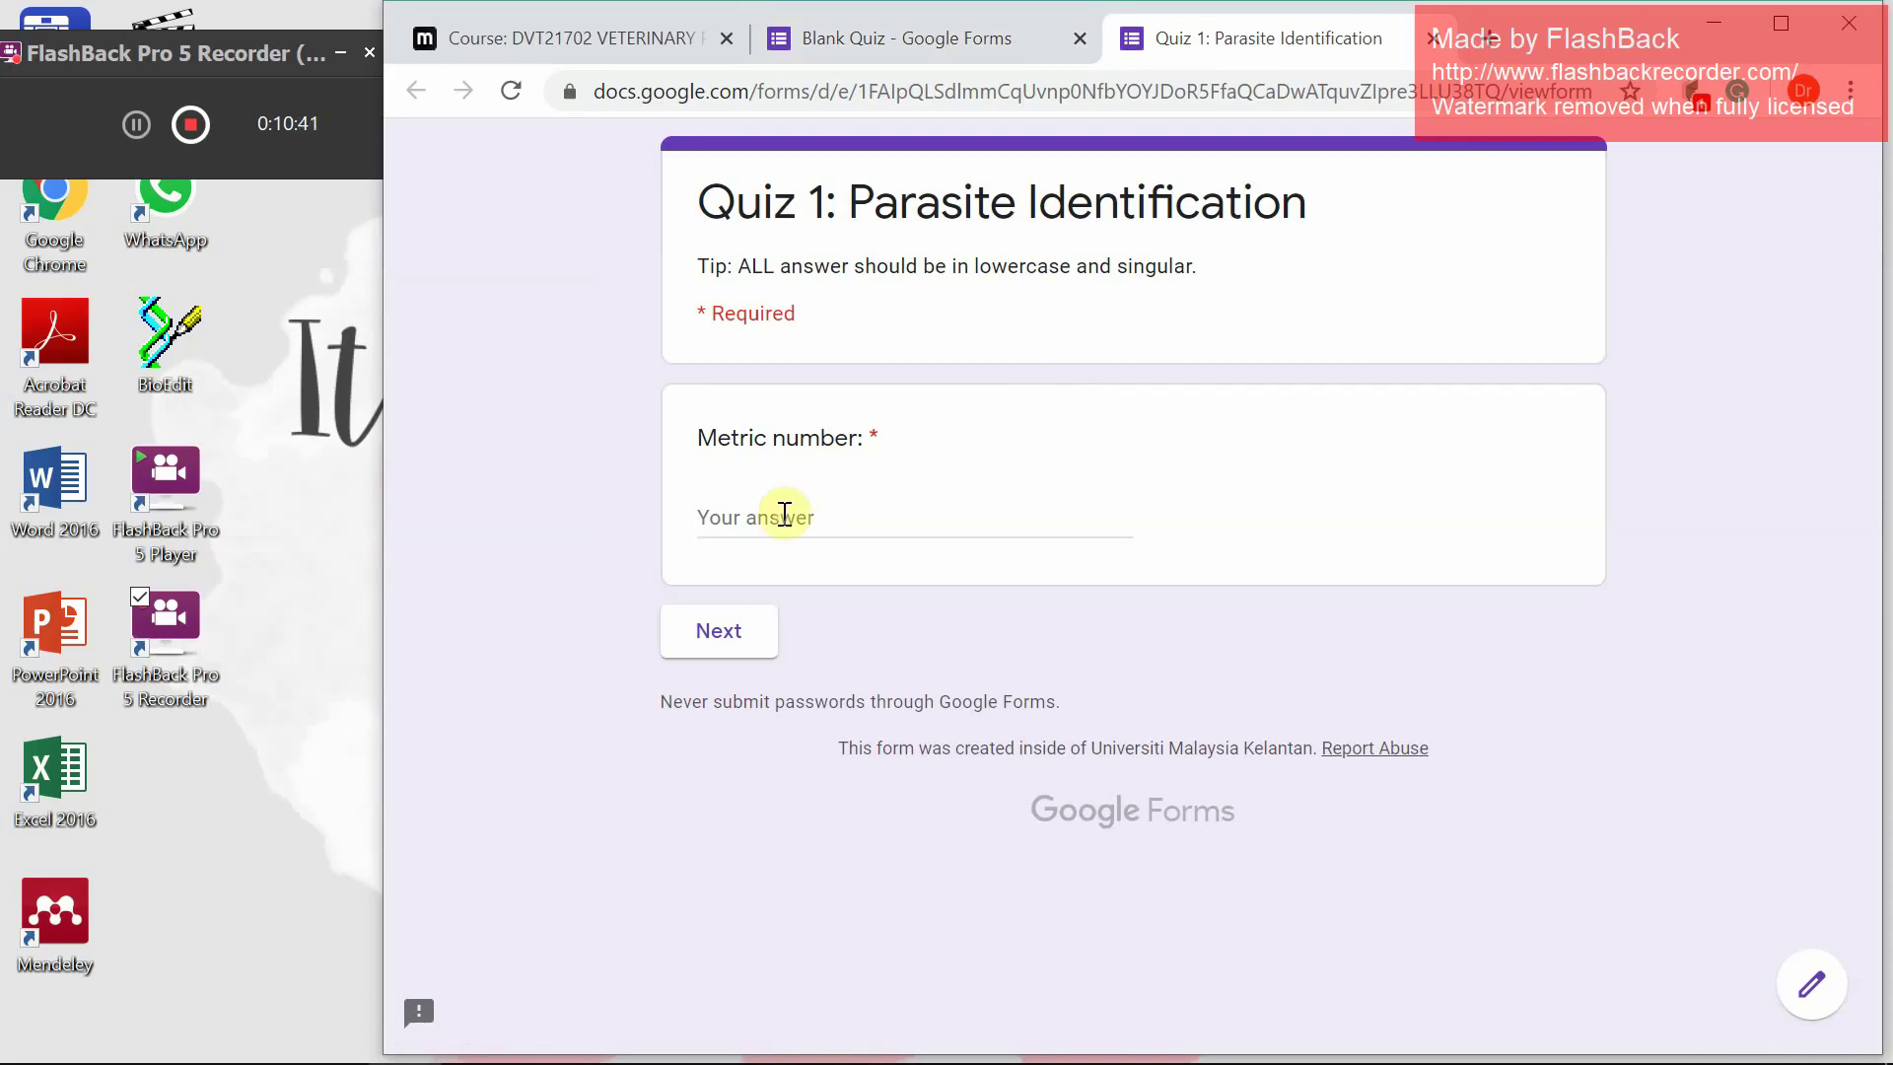
left_click(784, 514)
type("0123")
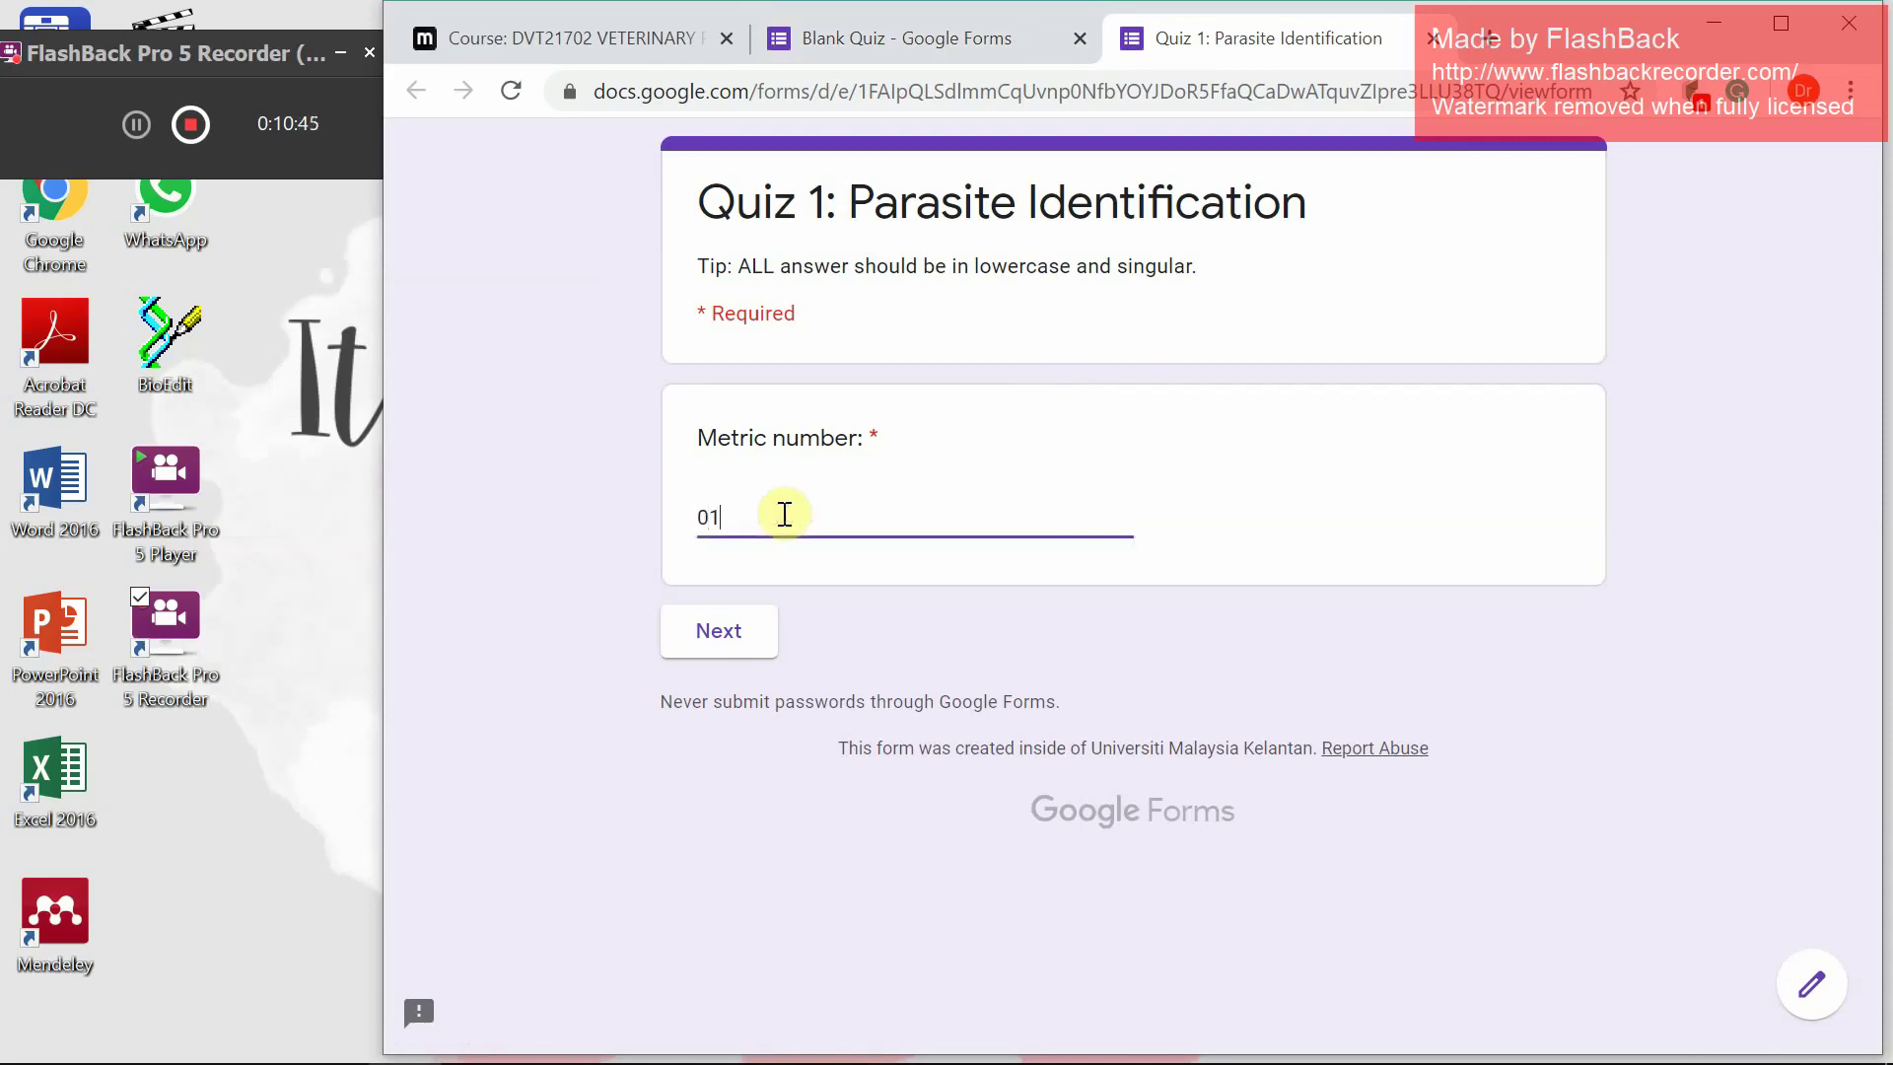
type("d")
left_click(747, 641)
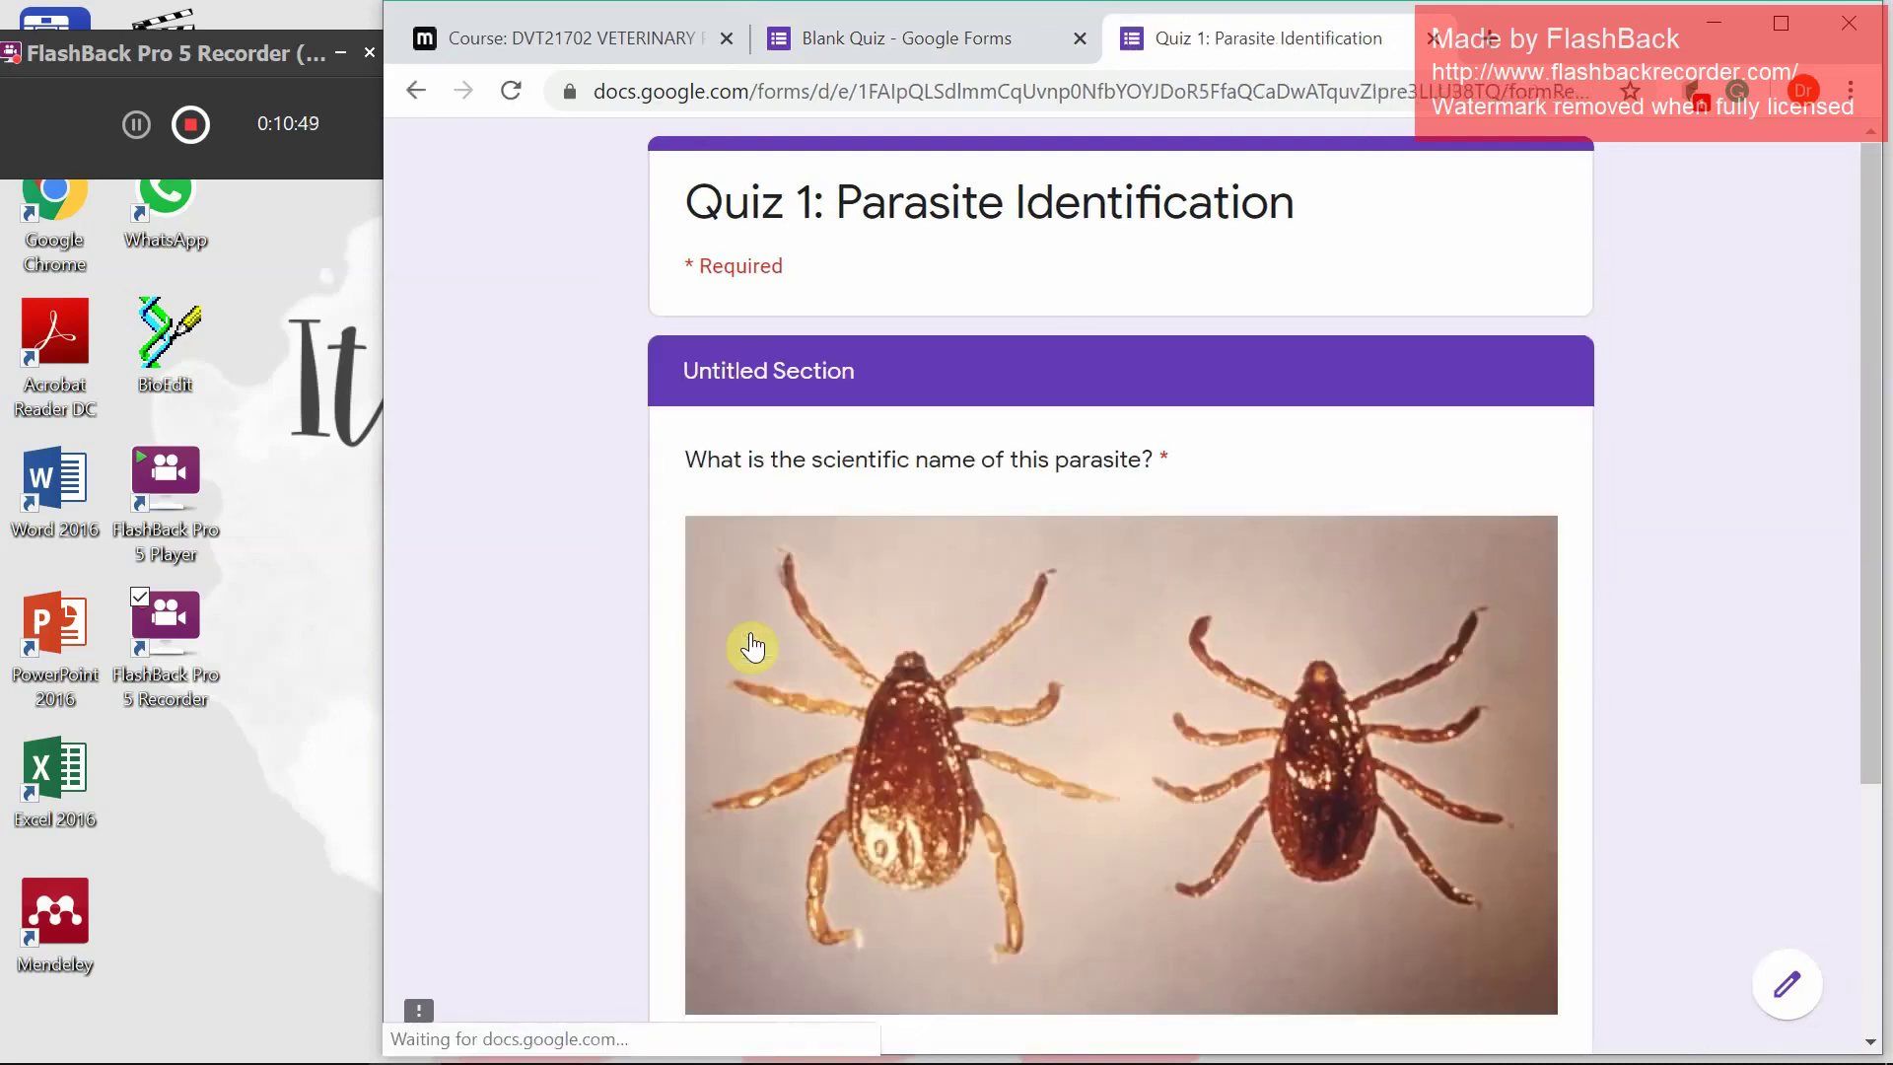
Answer the parasite question with "Rhipicephalus sanguineus", using a capital R, and submit the test response
scroll(860, 639, "down", 3)
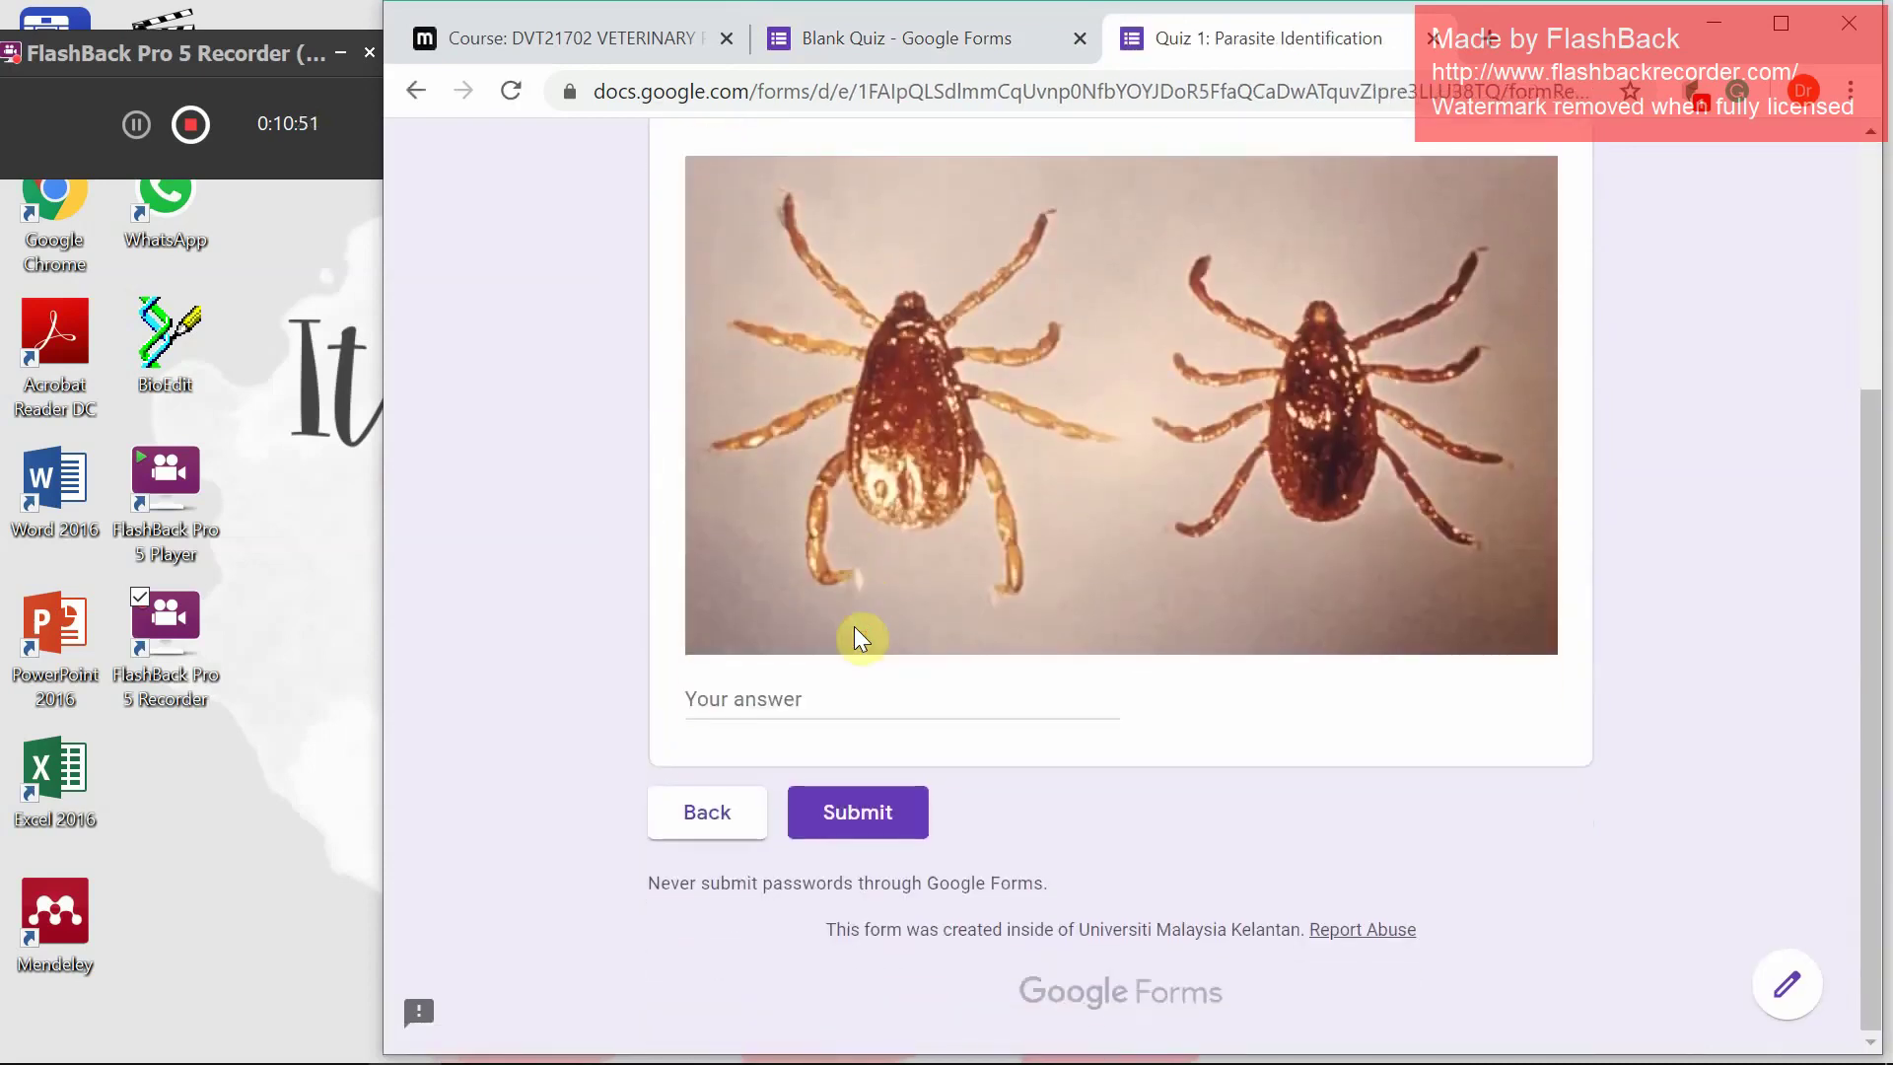
scroll(863, 639, "up", 3)
scroll(862, 638, "down", 3)
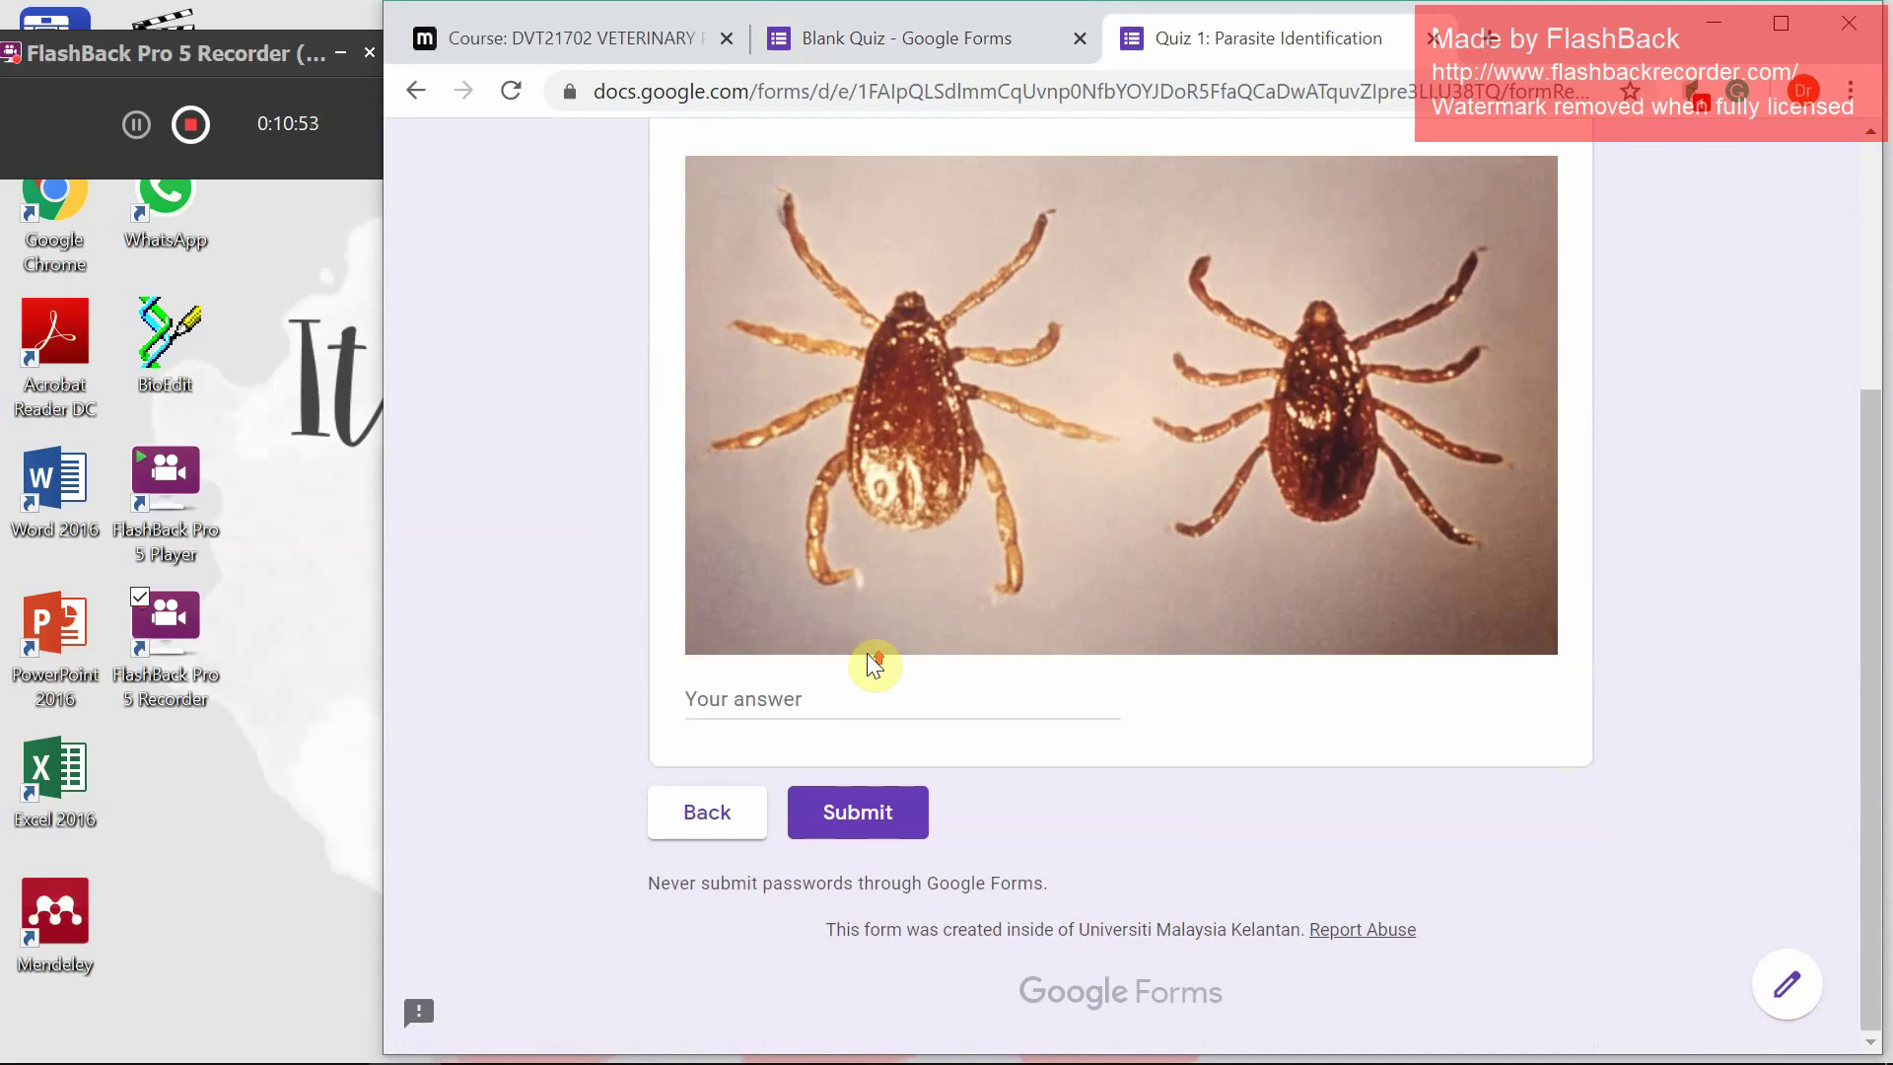
scroll(874, 656, "up", 2)
scroll(868, 662, "down", 2)
left_click(813, 699)
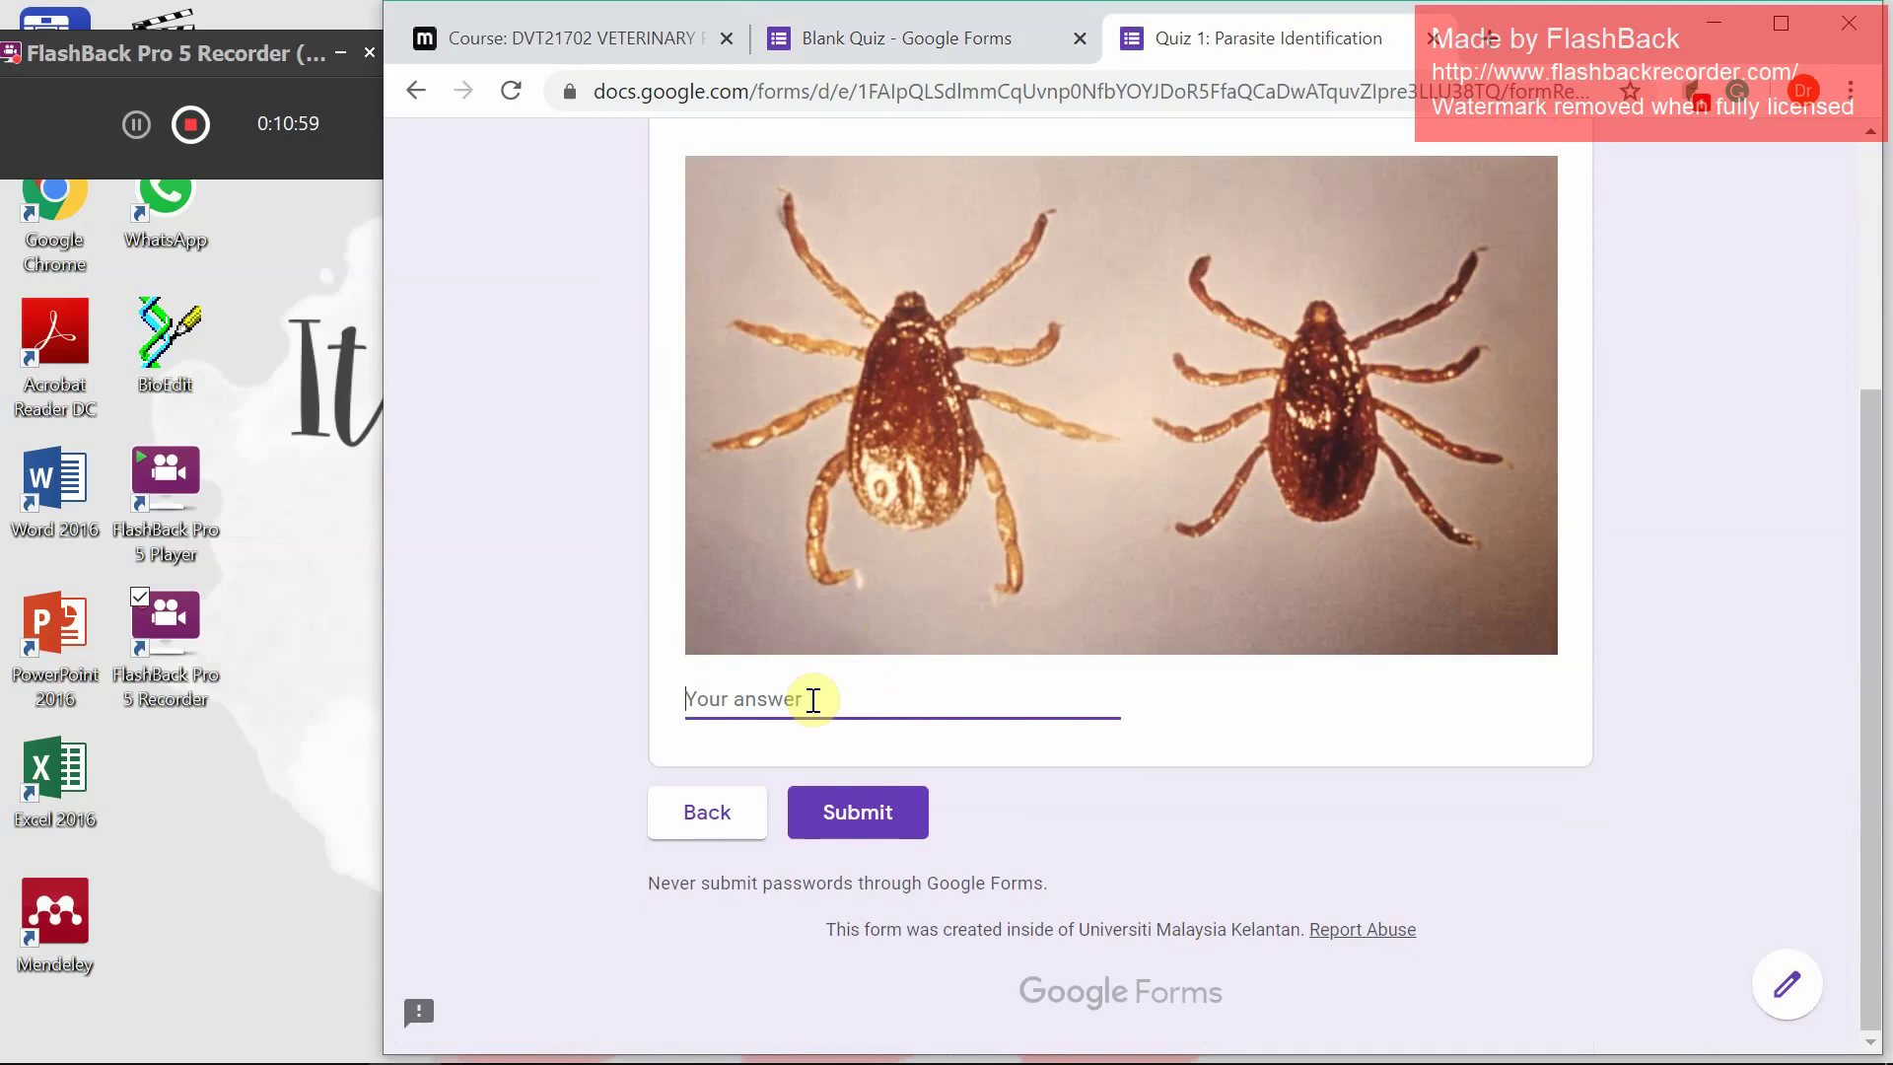
type("Rhi")
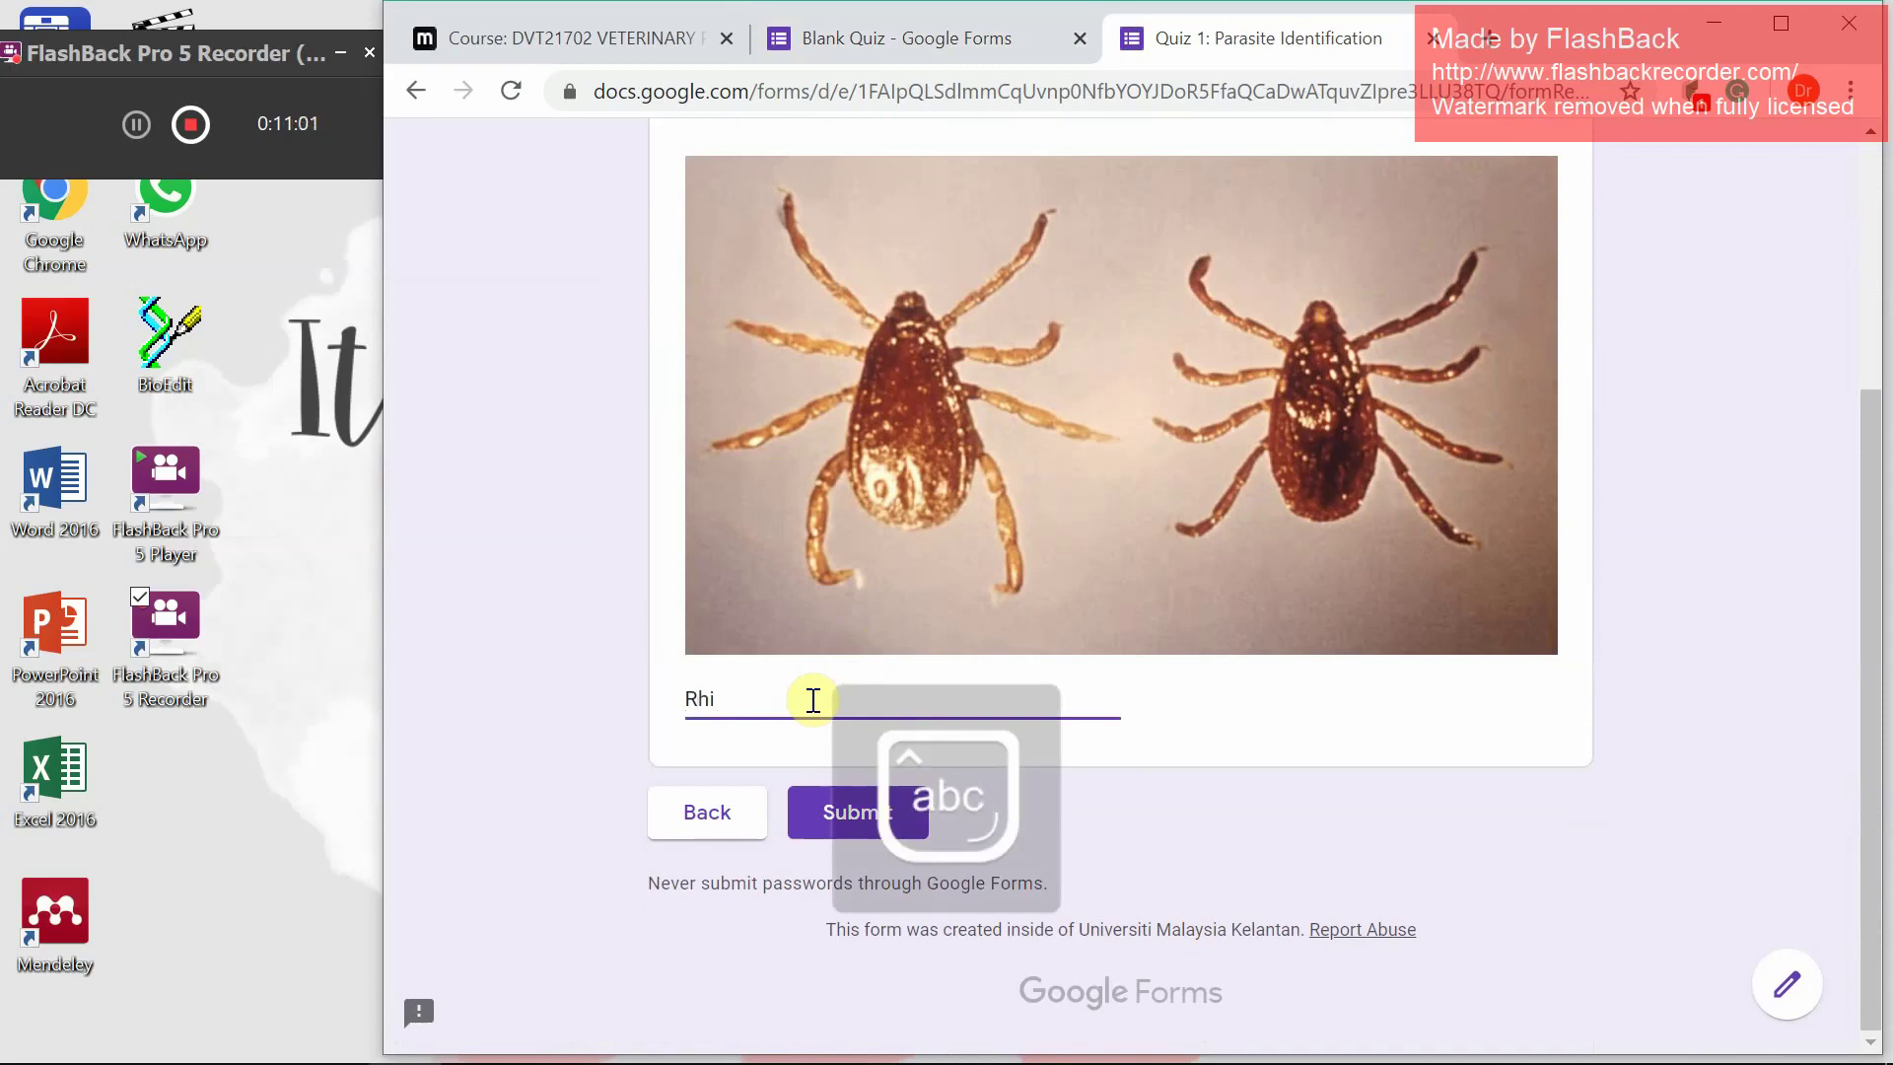
type("c")
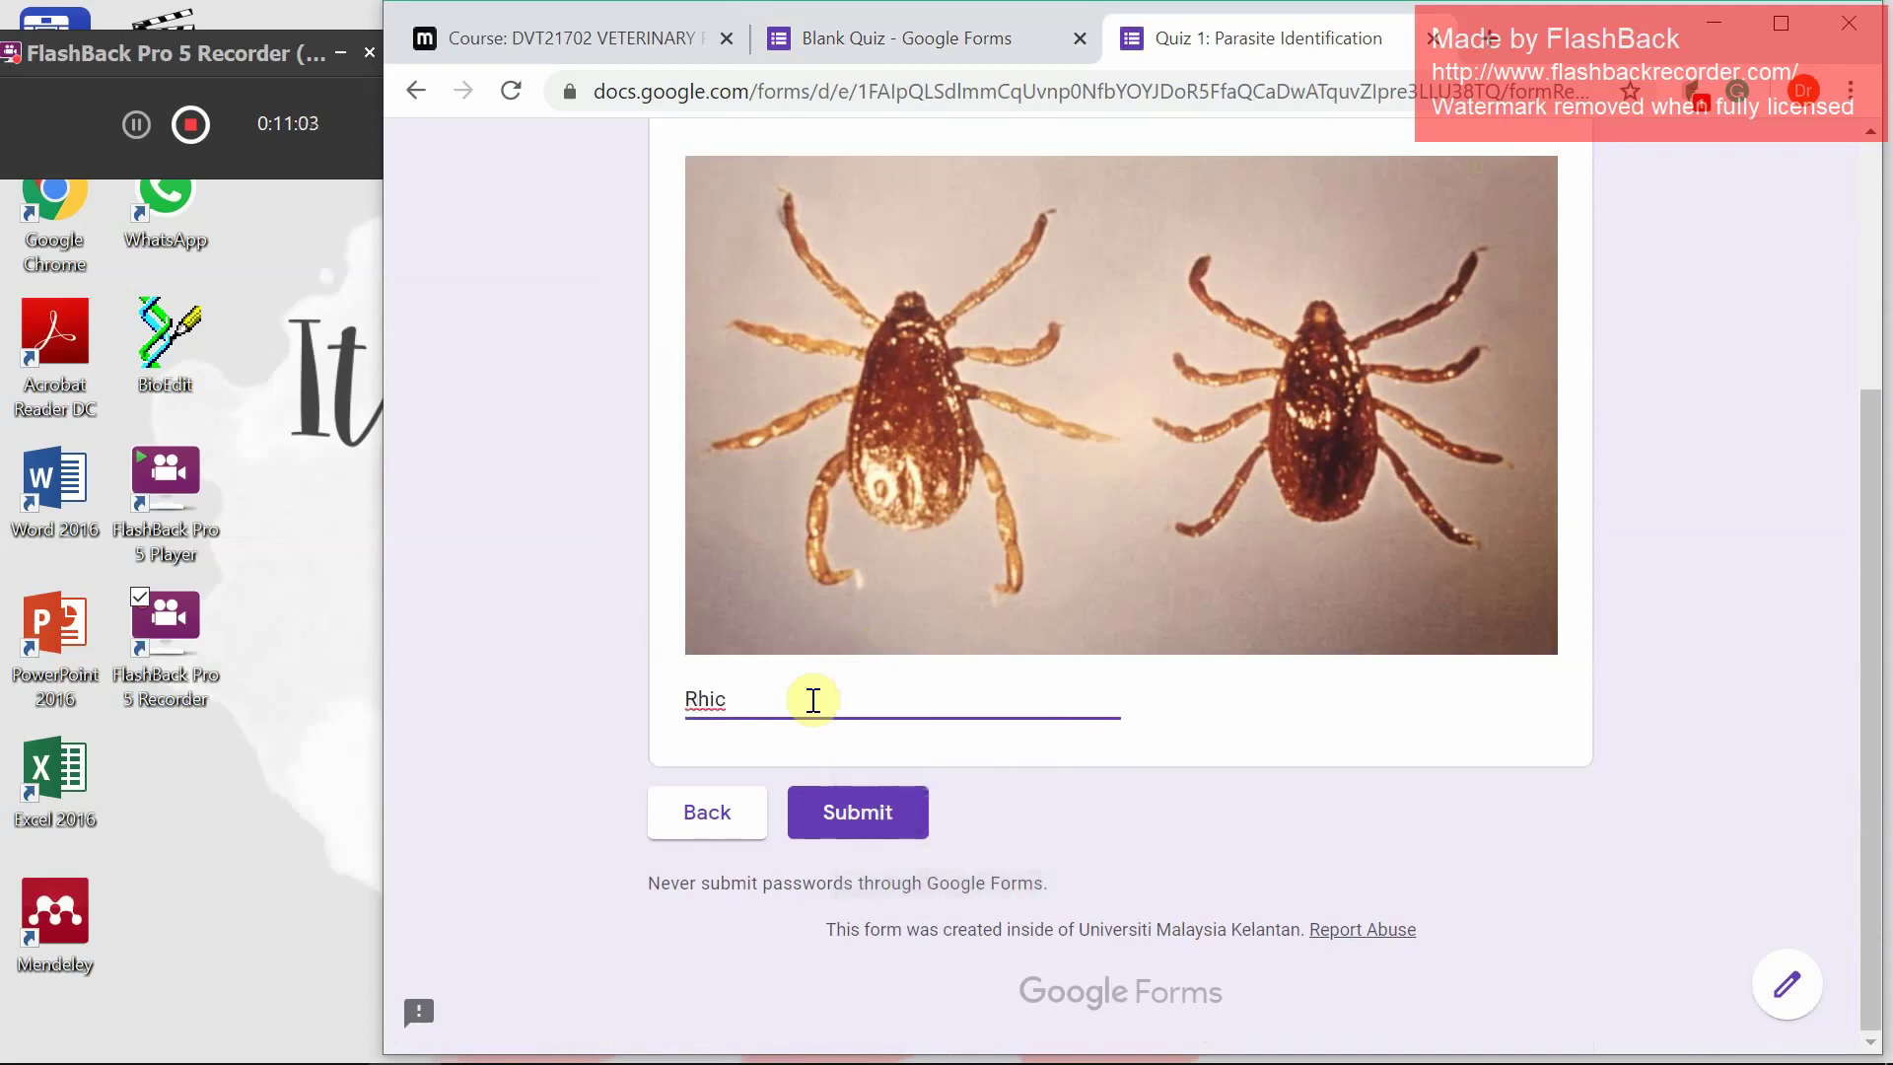
key("BackSpace")
type("picephalus sanguineus")
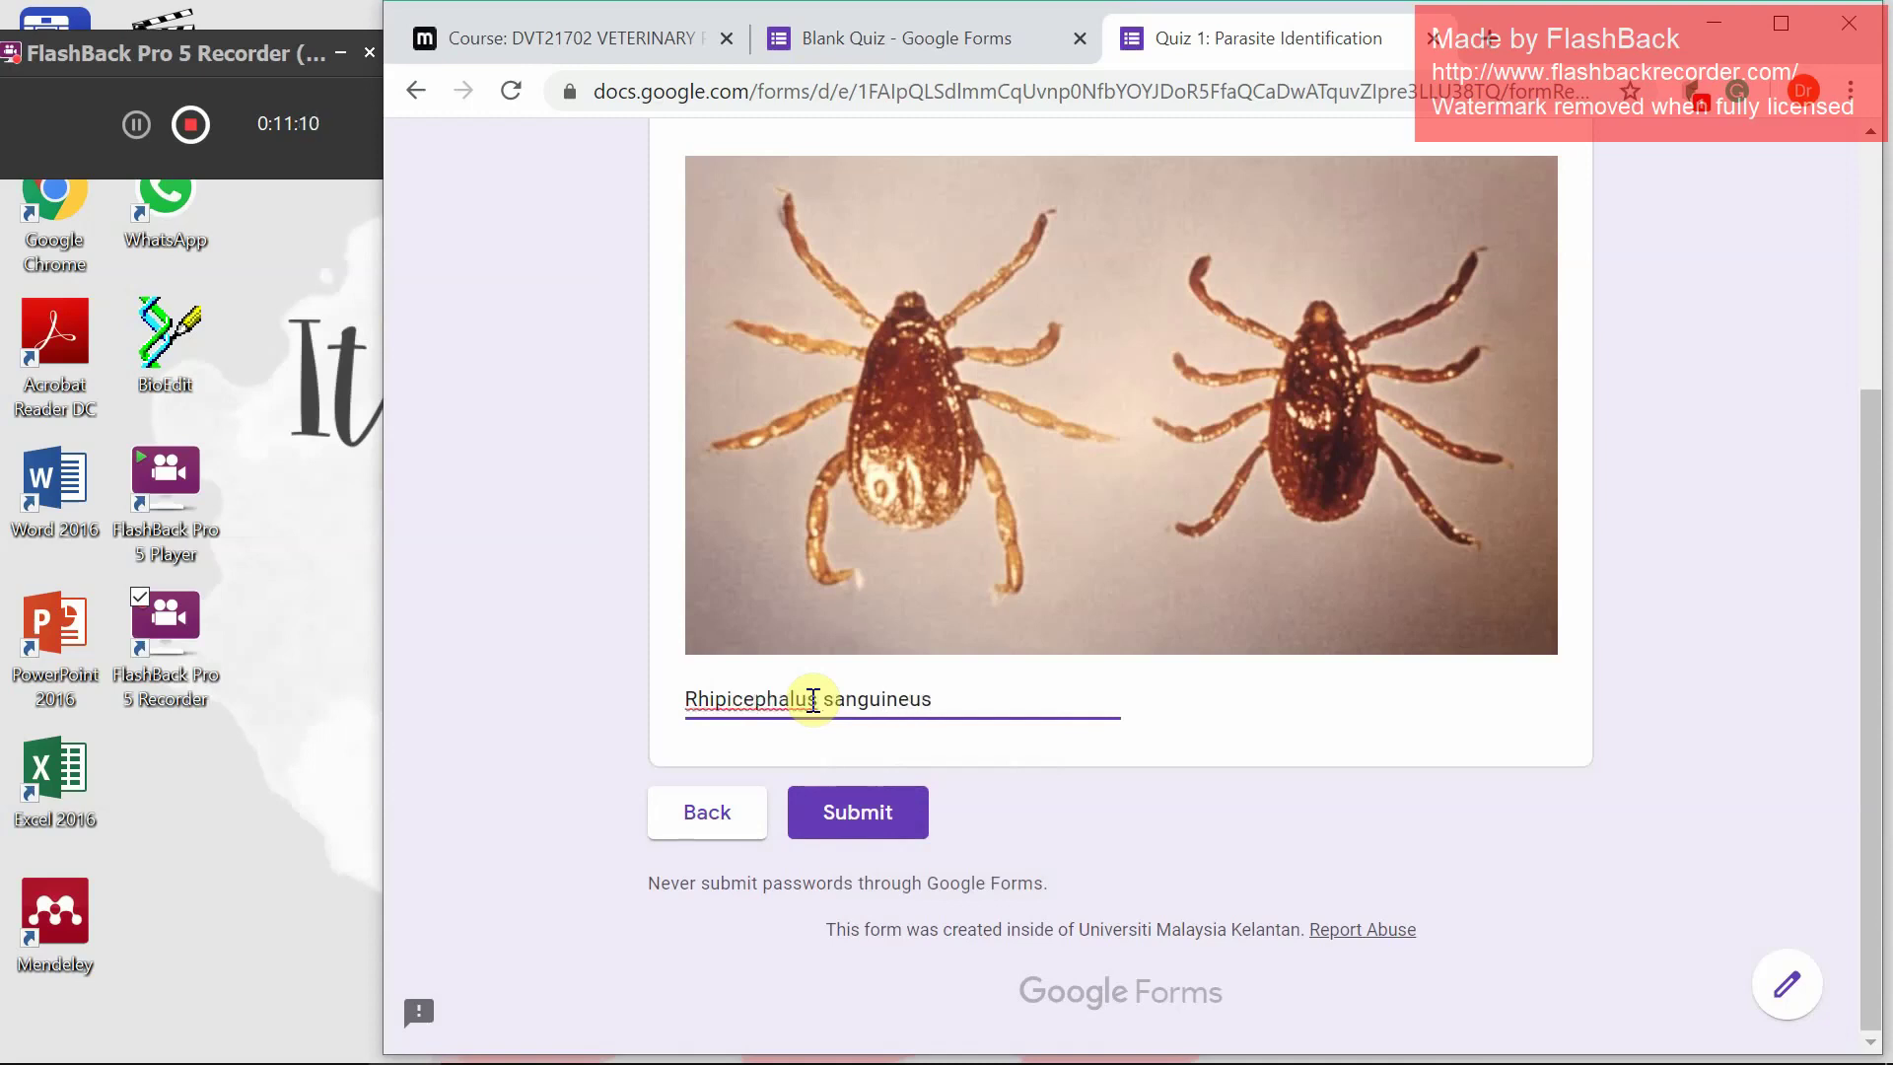
left_click(882, 815)
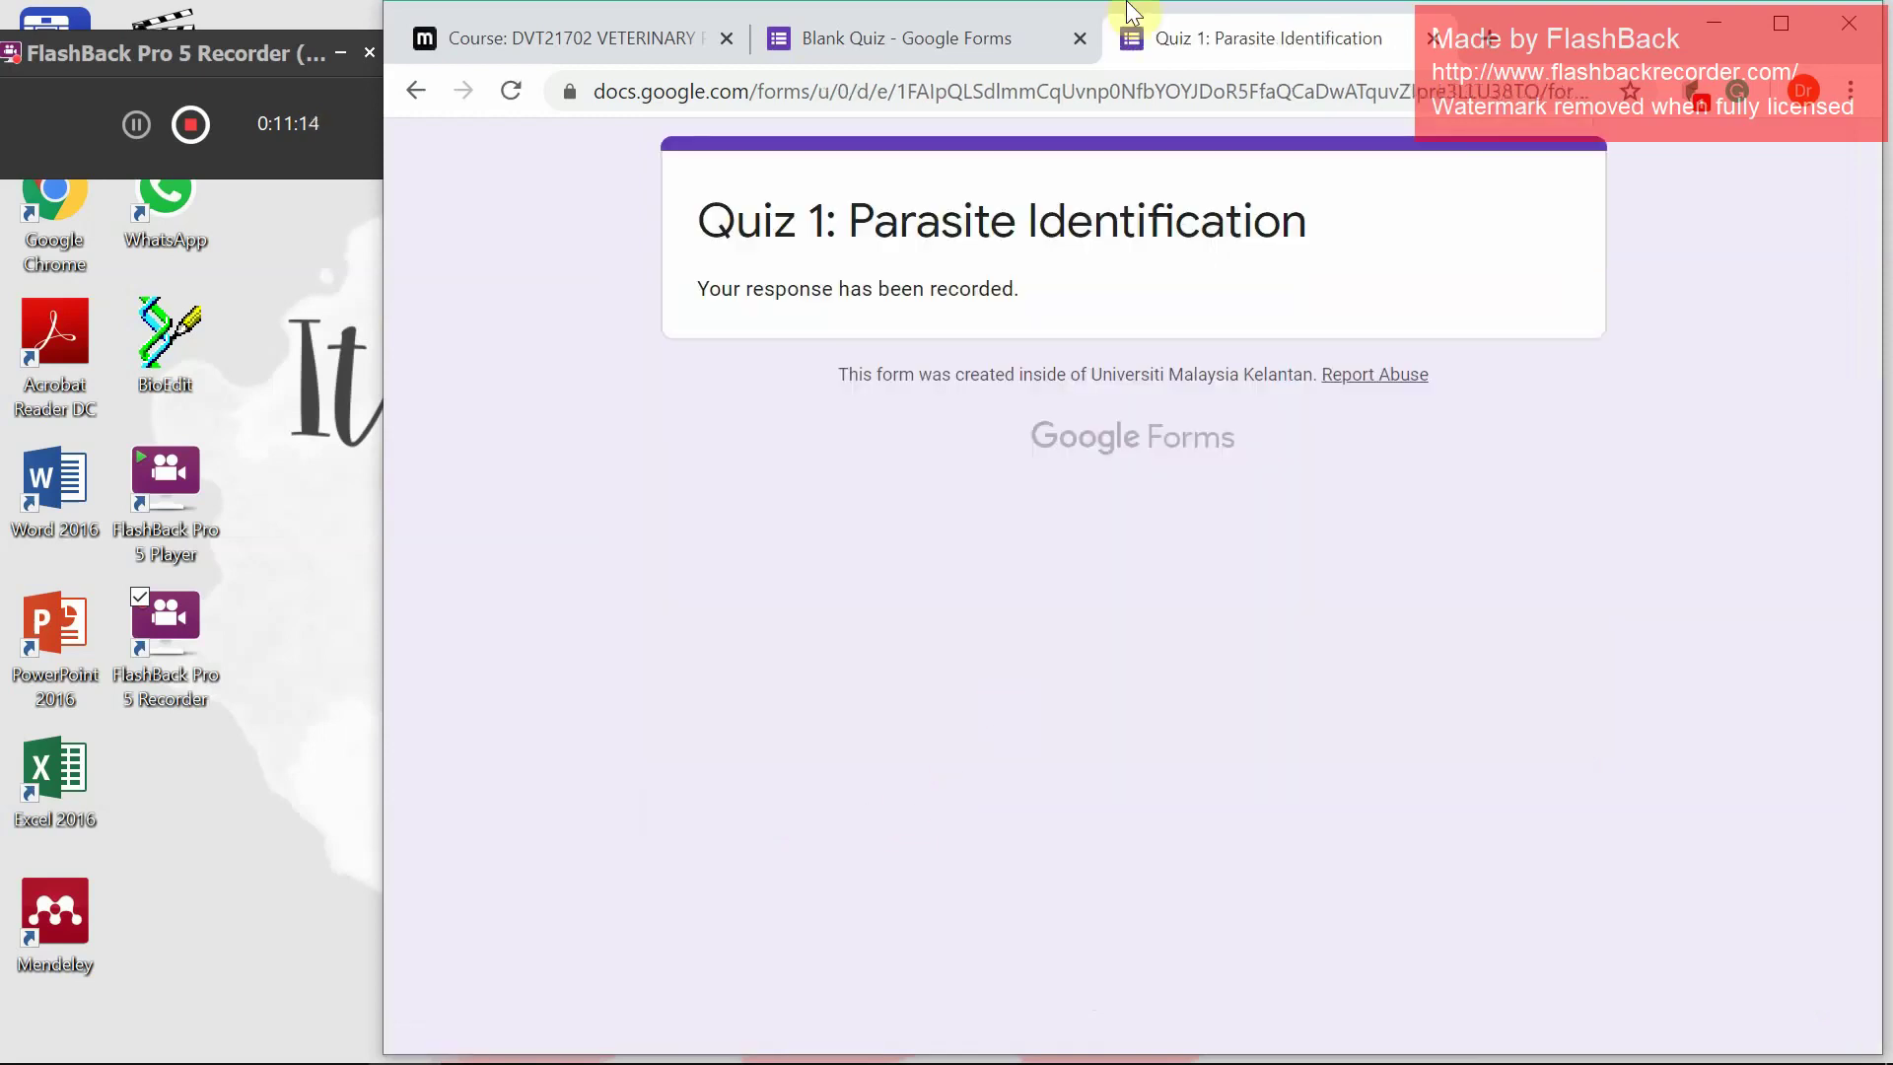
Return to the quiz editor and examine the response summary, including the score insights, frequently missed questions and submitted answers
left_click(968, 25)
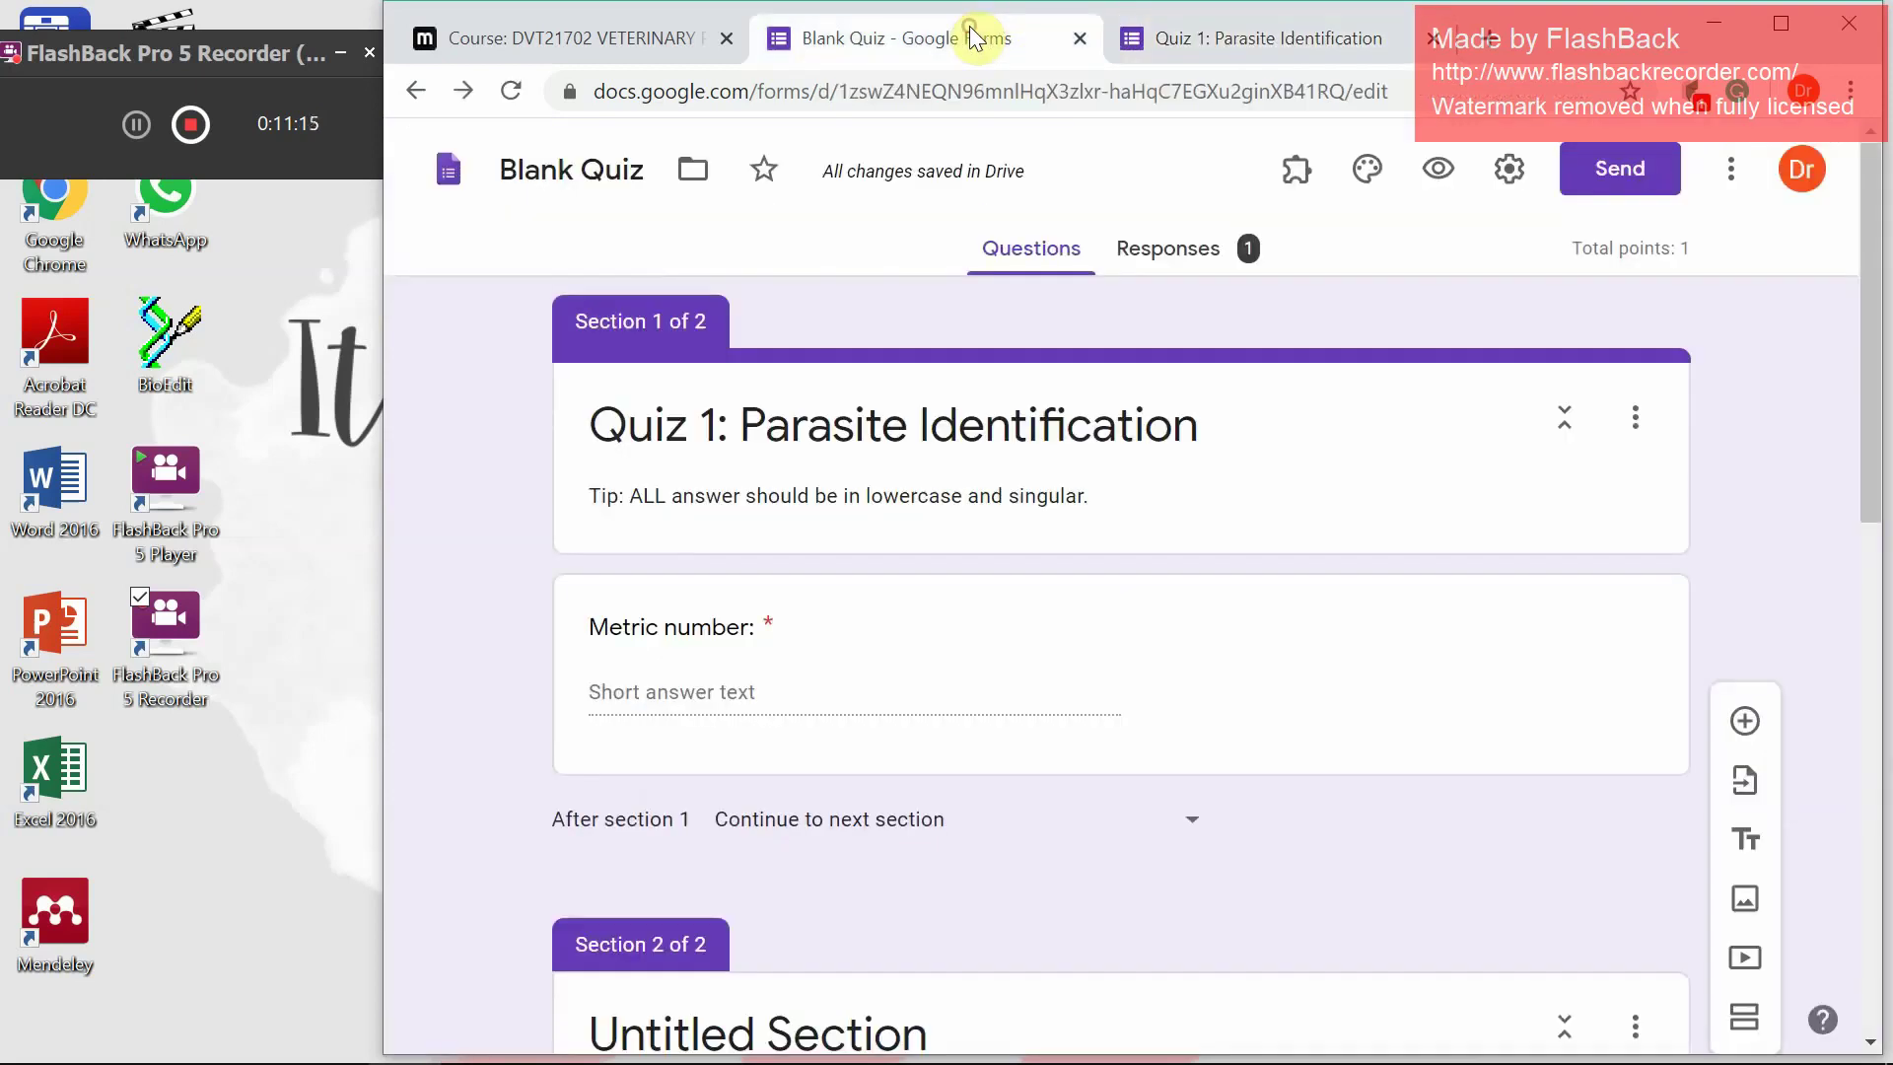
left_click(1180, 277)
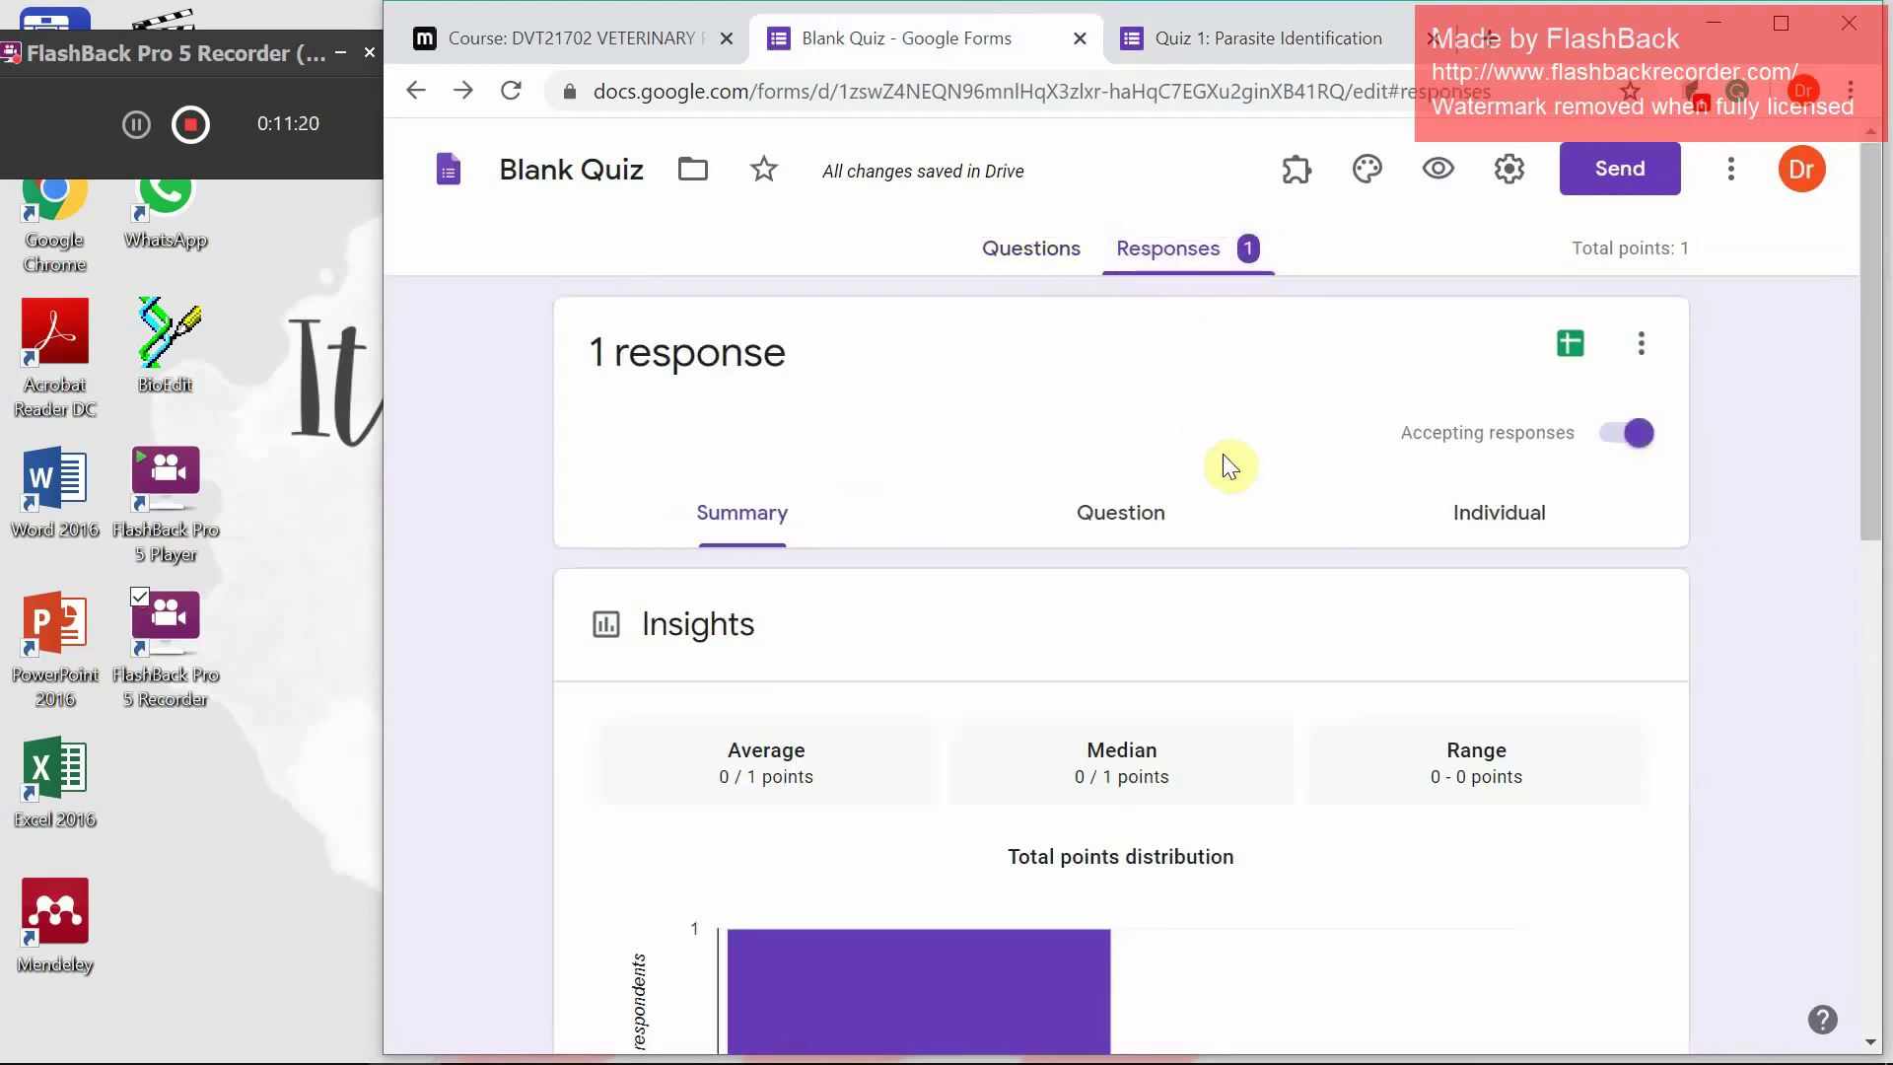
scroll(1222, 464, "down", 2)
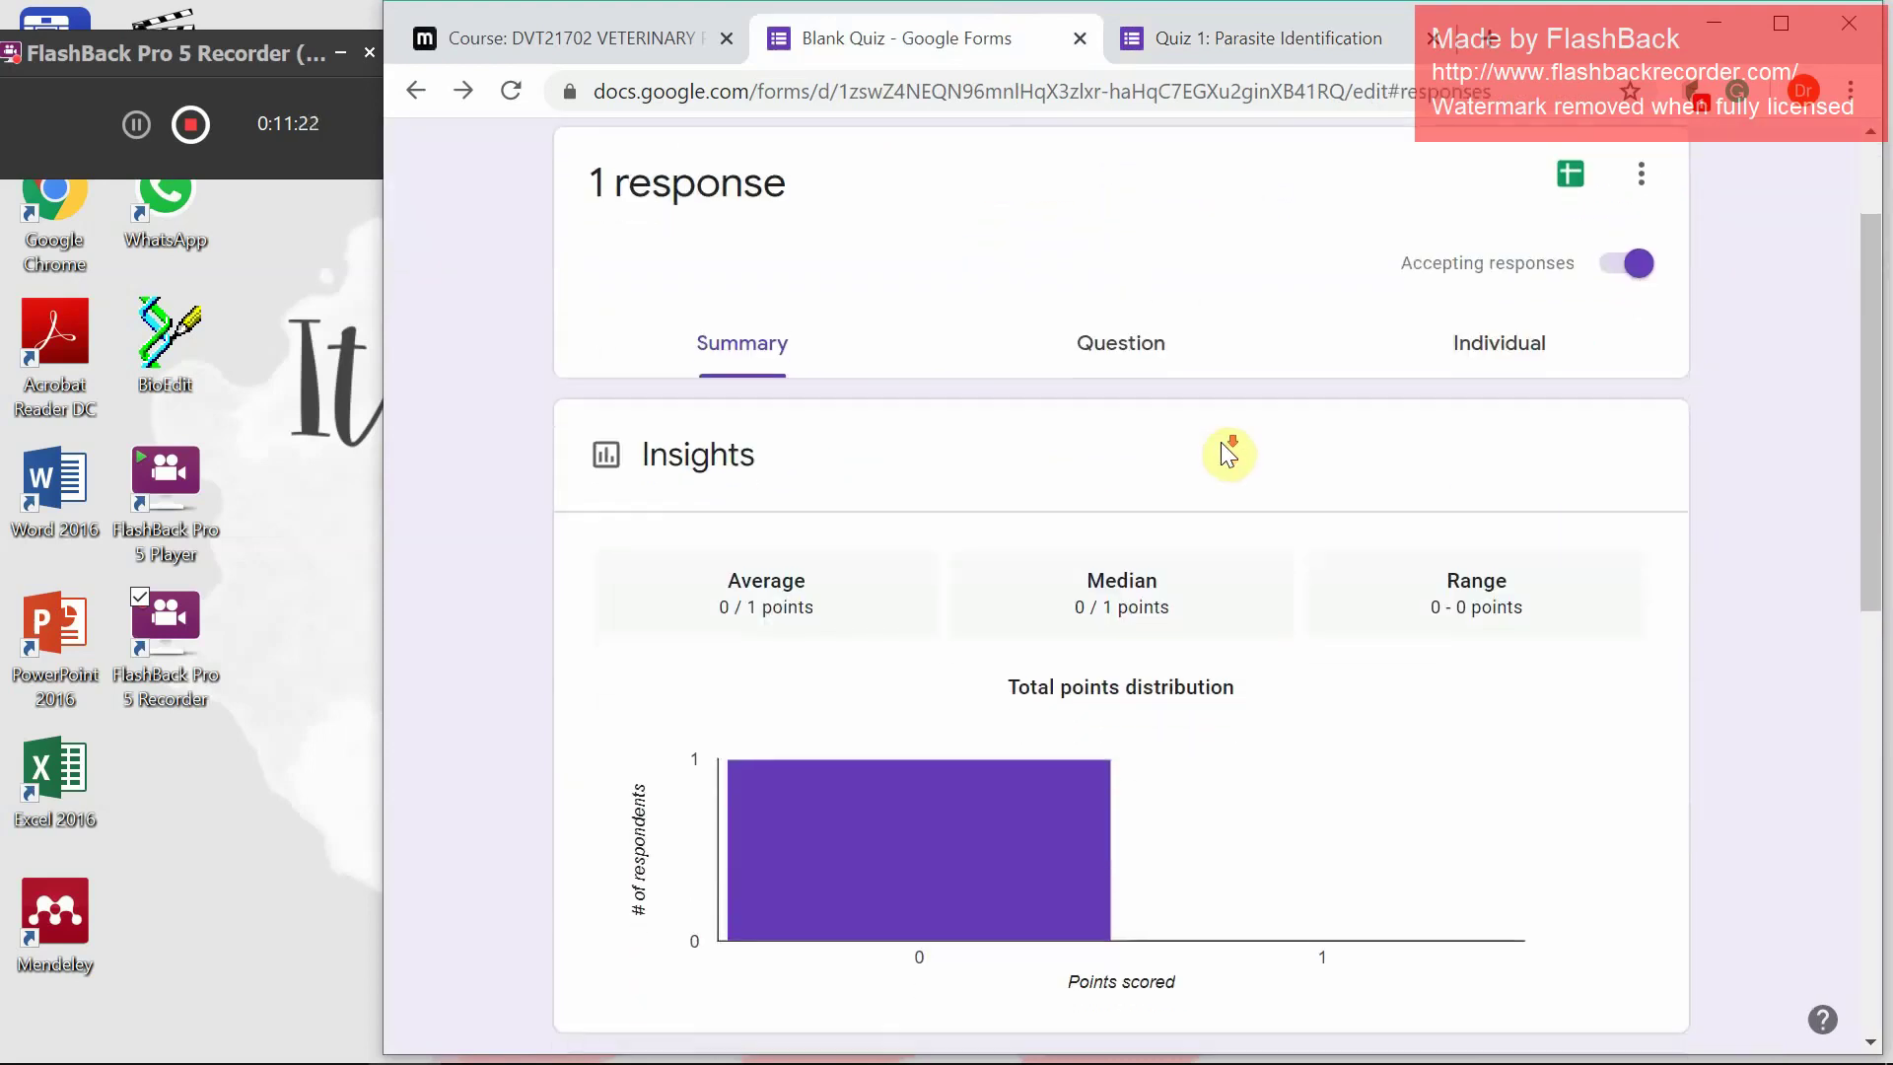
scroll(1220, 441, "down", 4)
scroll(1219, 422, "down", 6)
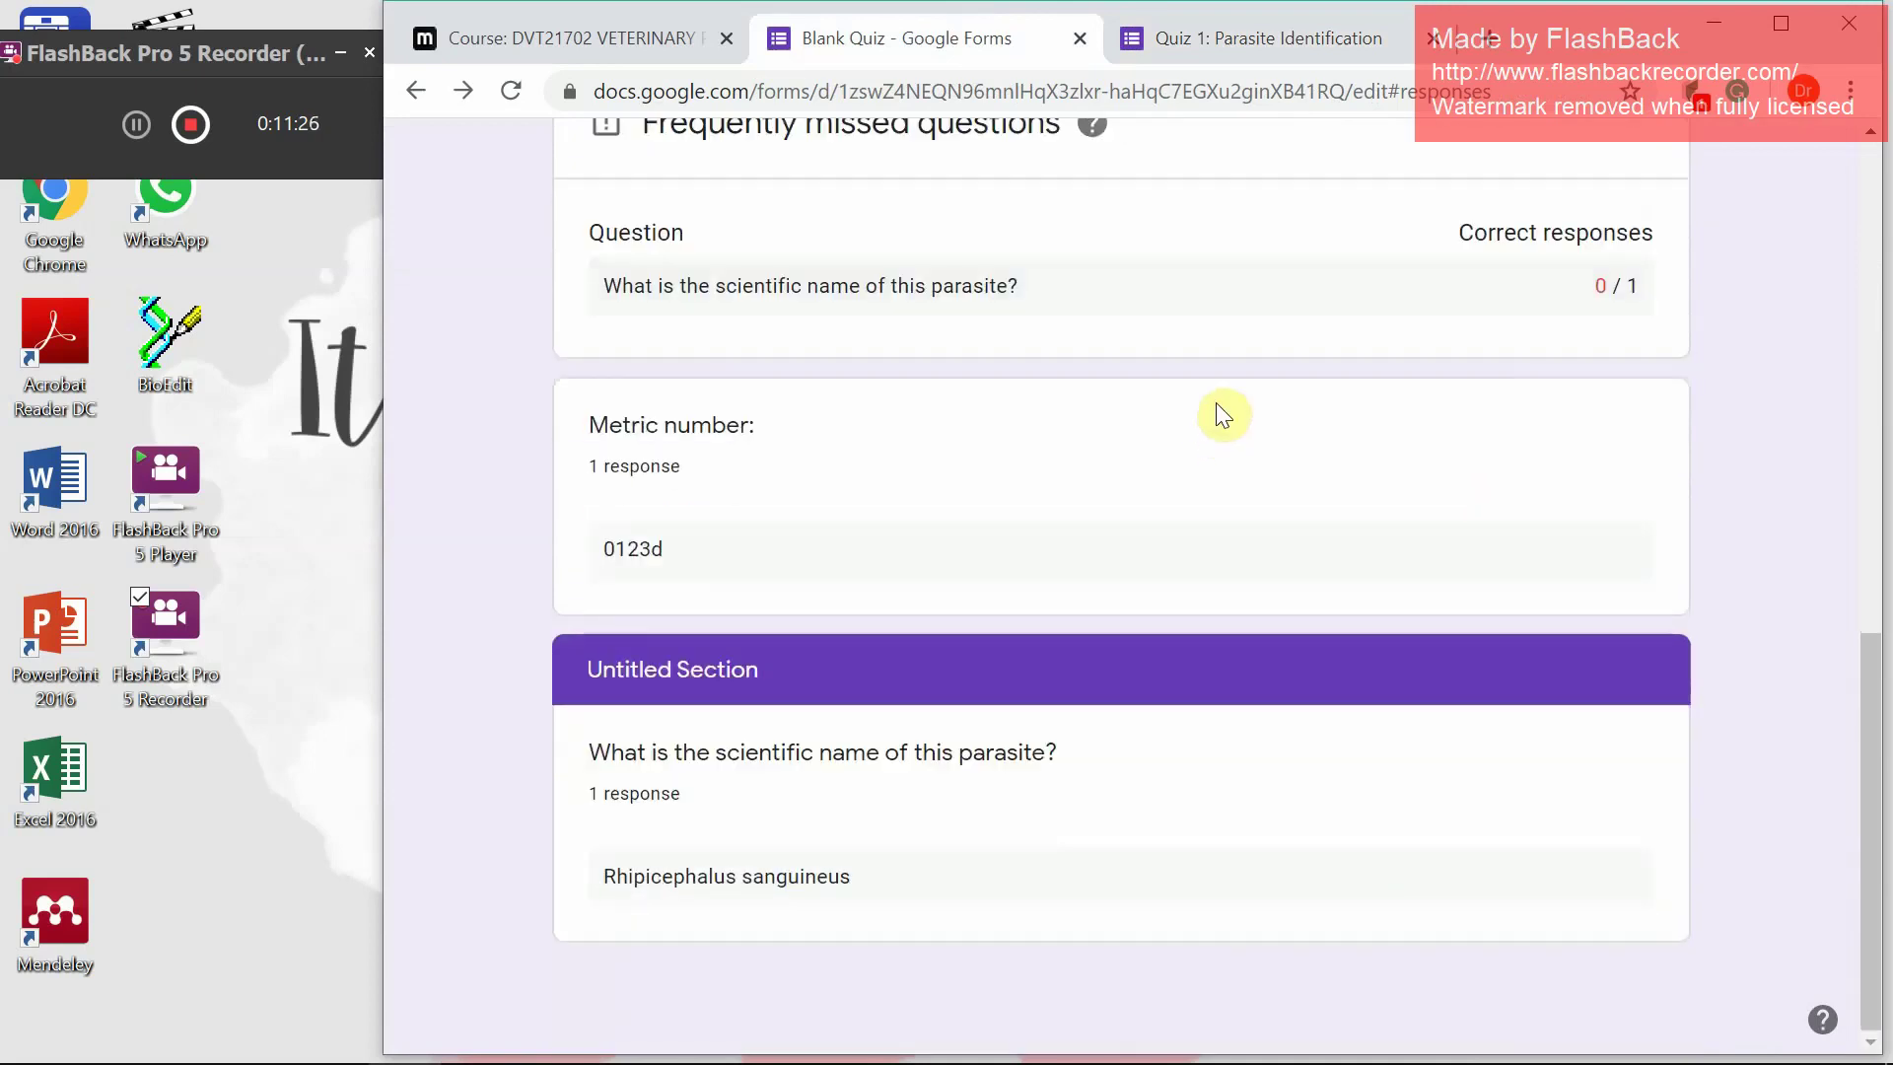
scroll(1216, 404, "up", 6)
scroll(1217, 404, "down", 6)
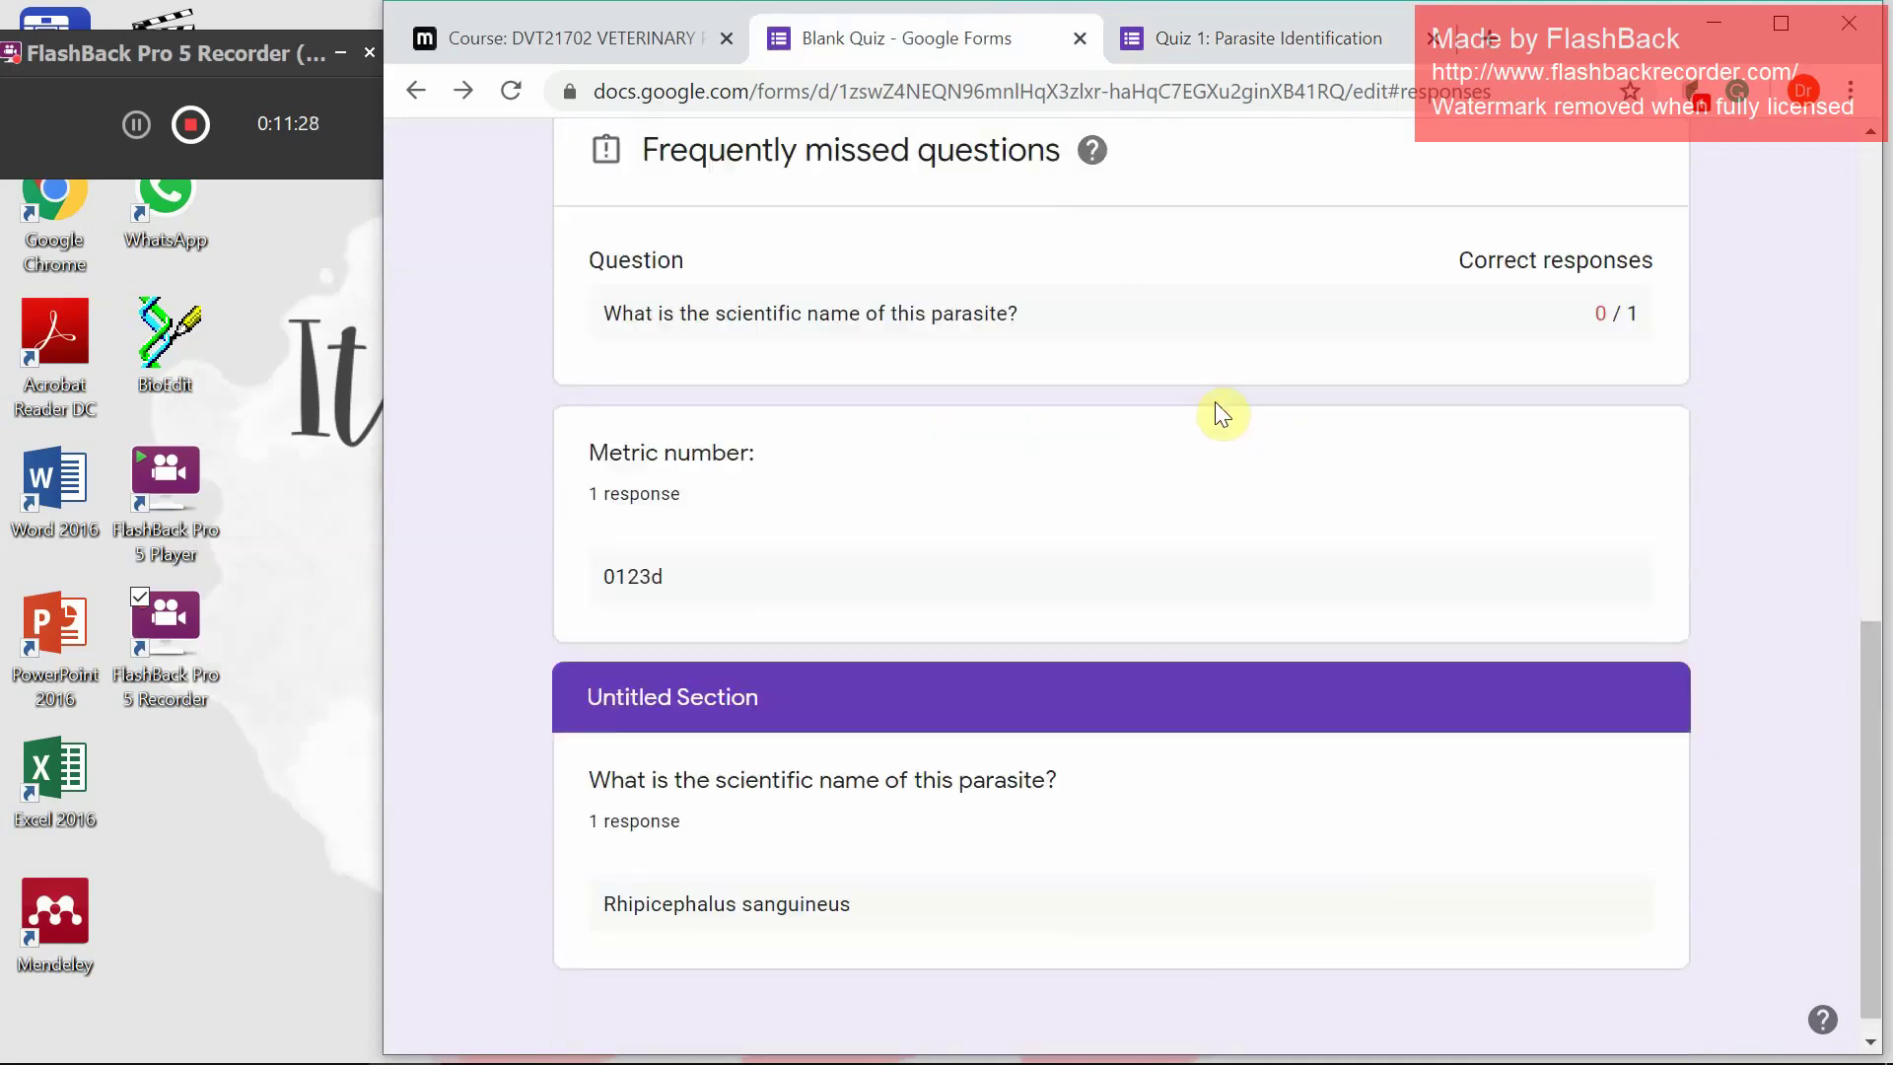
scroll(1217, 406, "up", 9)
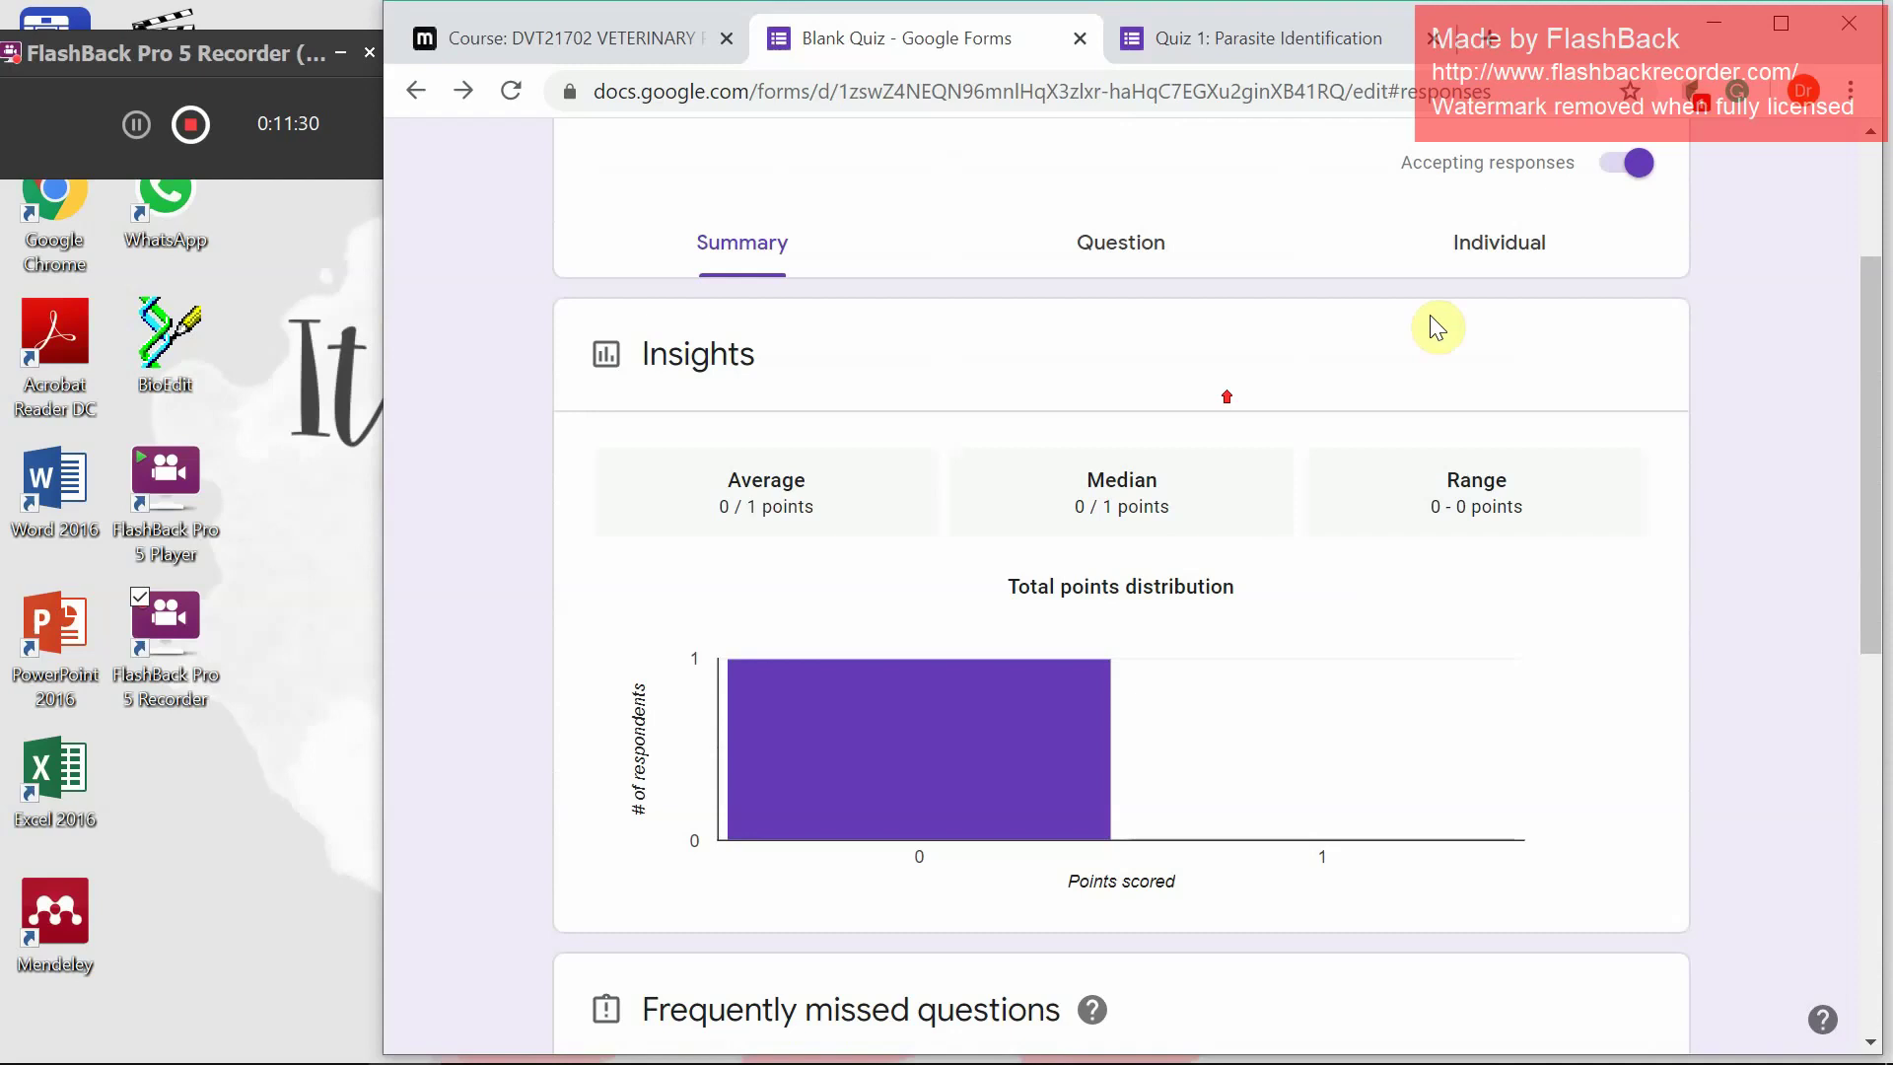
Open the individual response and compare the submitted parasite answer with the correct answer
left_click(1477, 271)
scroll(1259, 414, "down", 6)
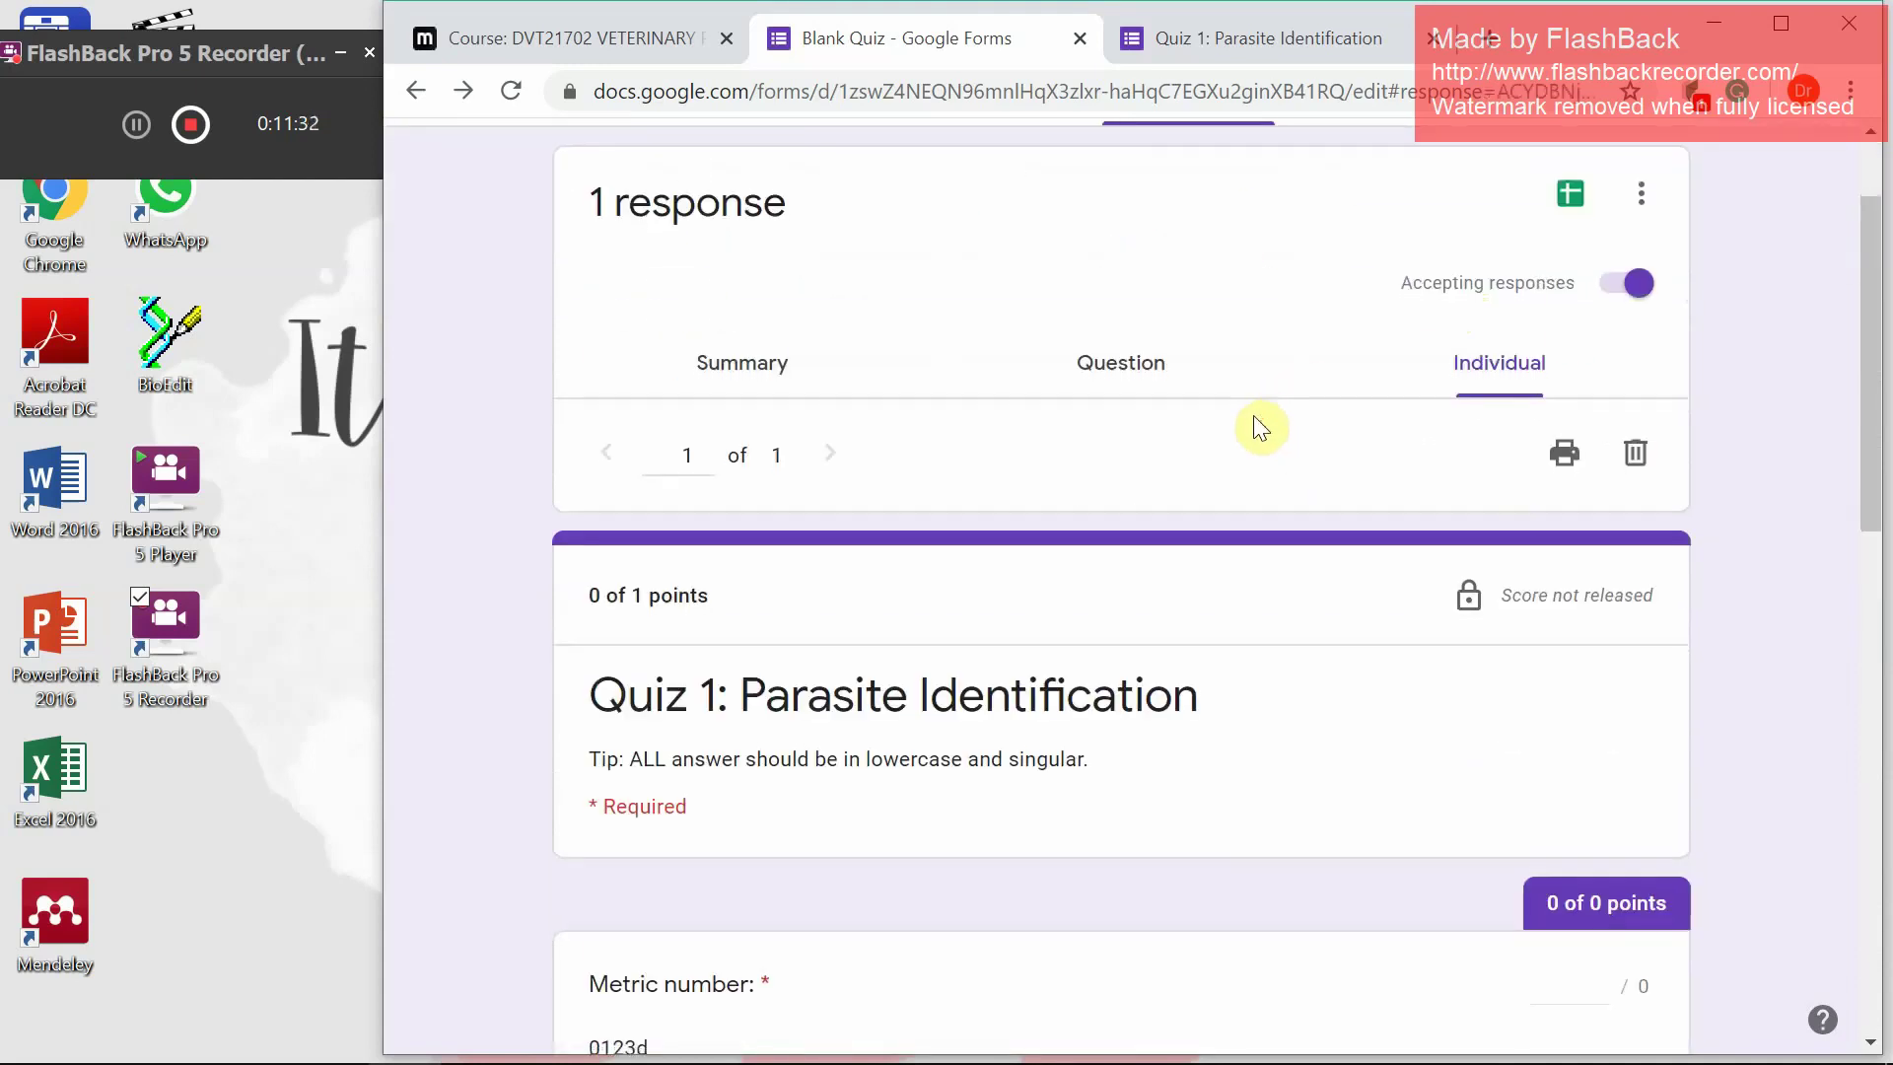
scroll(1254, 426, "down", 8)
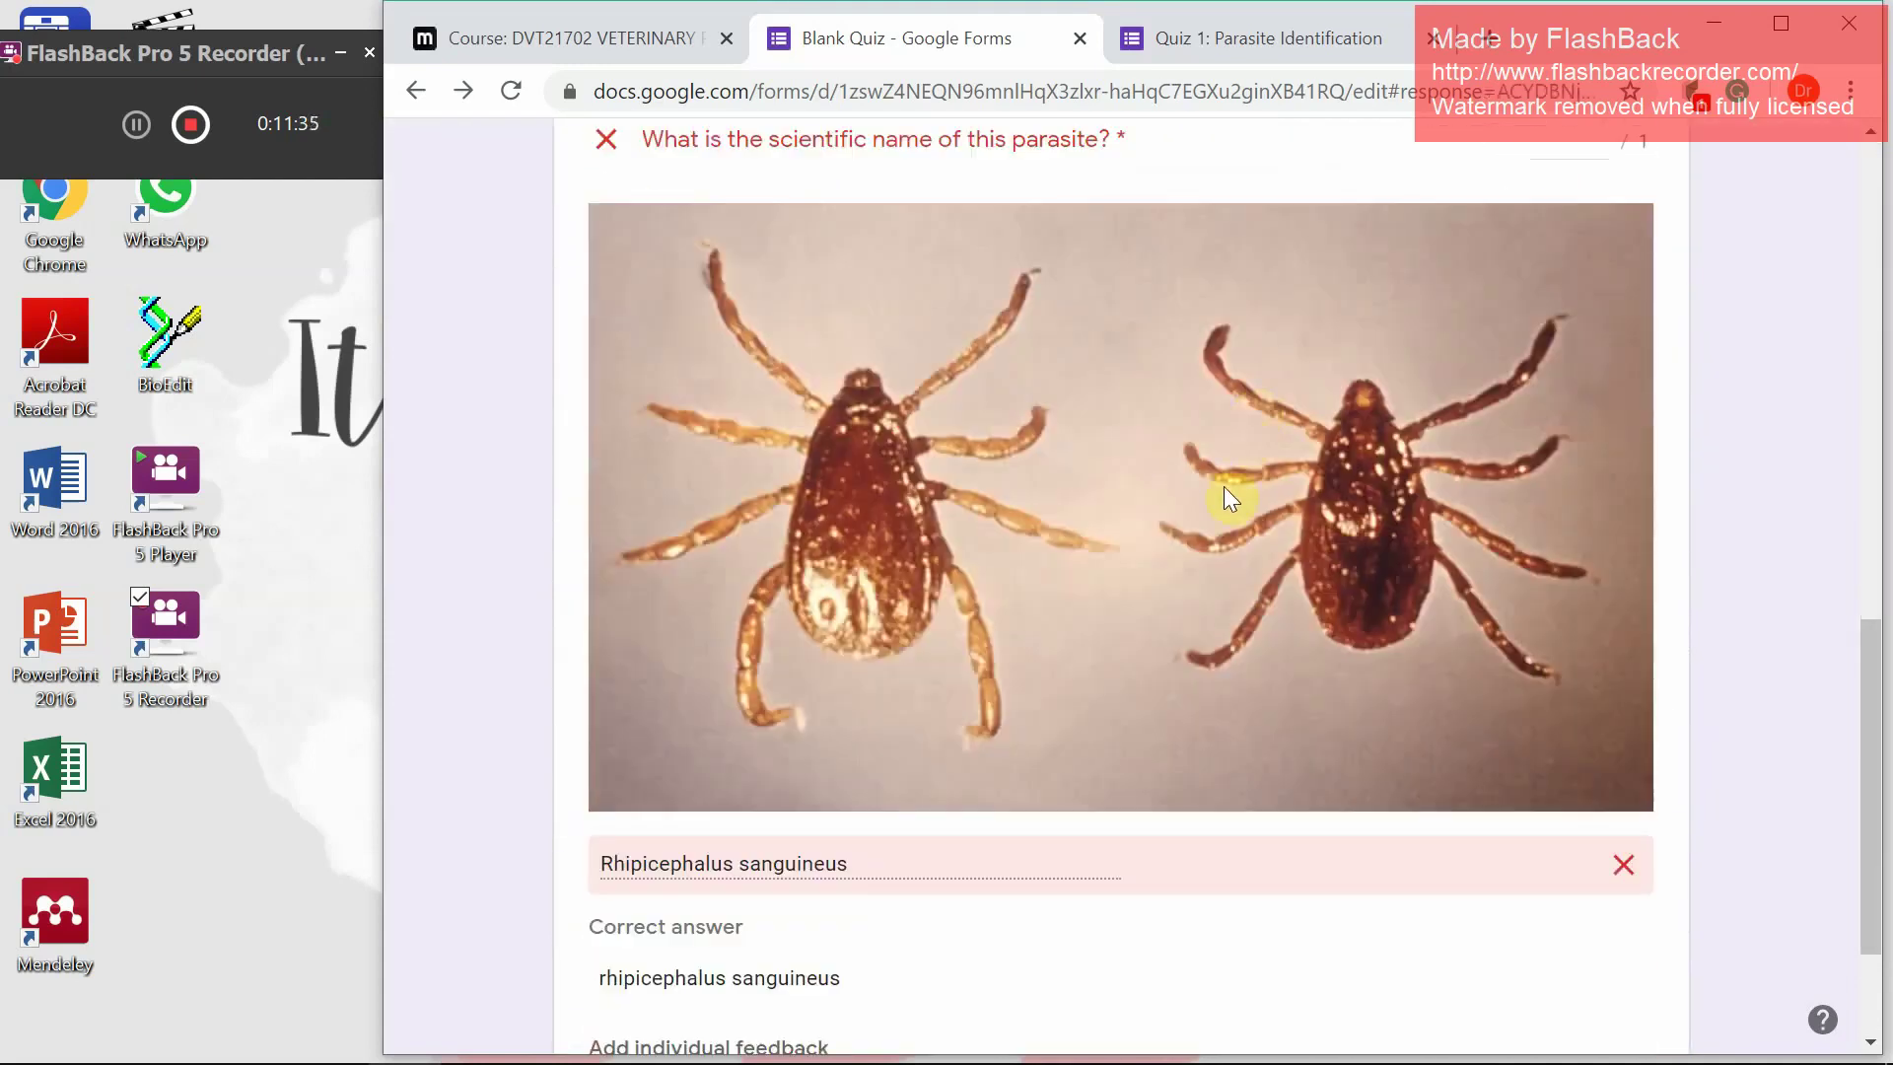
scroll(1222, 487, "down", 2)
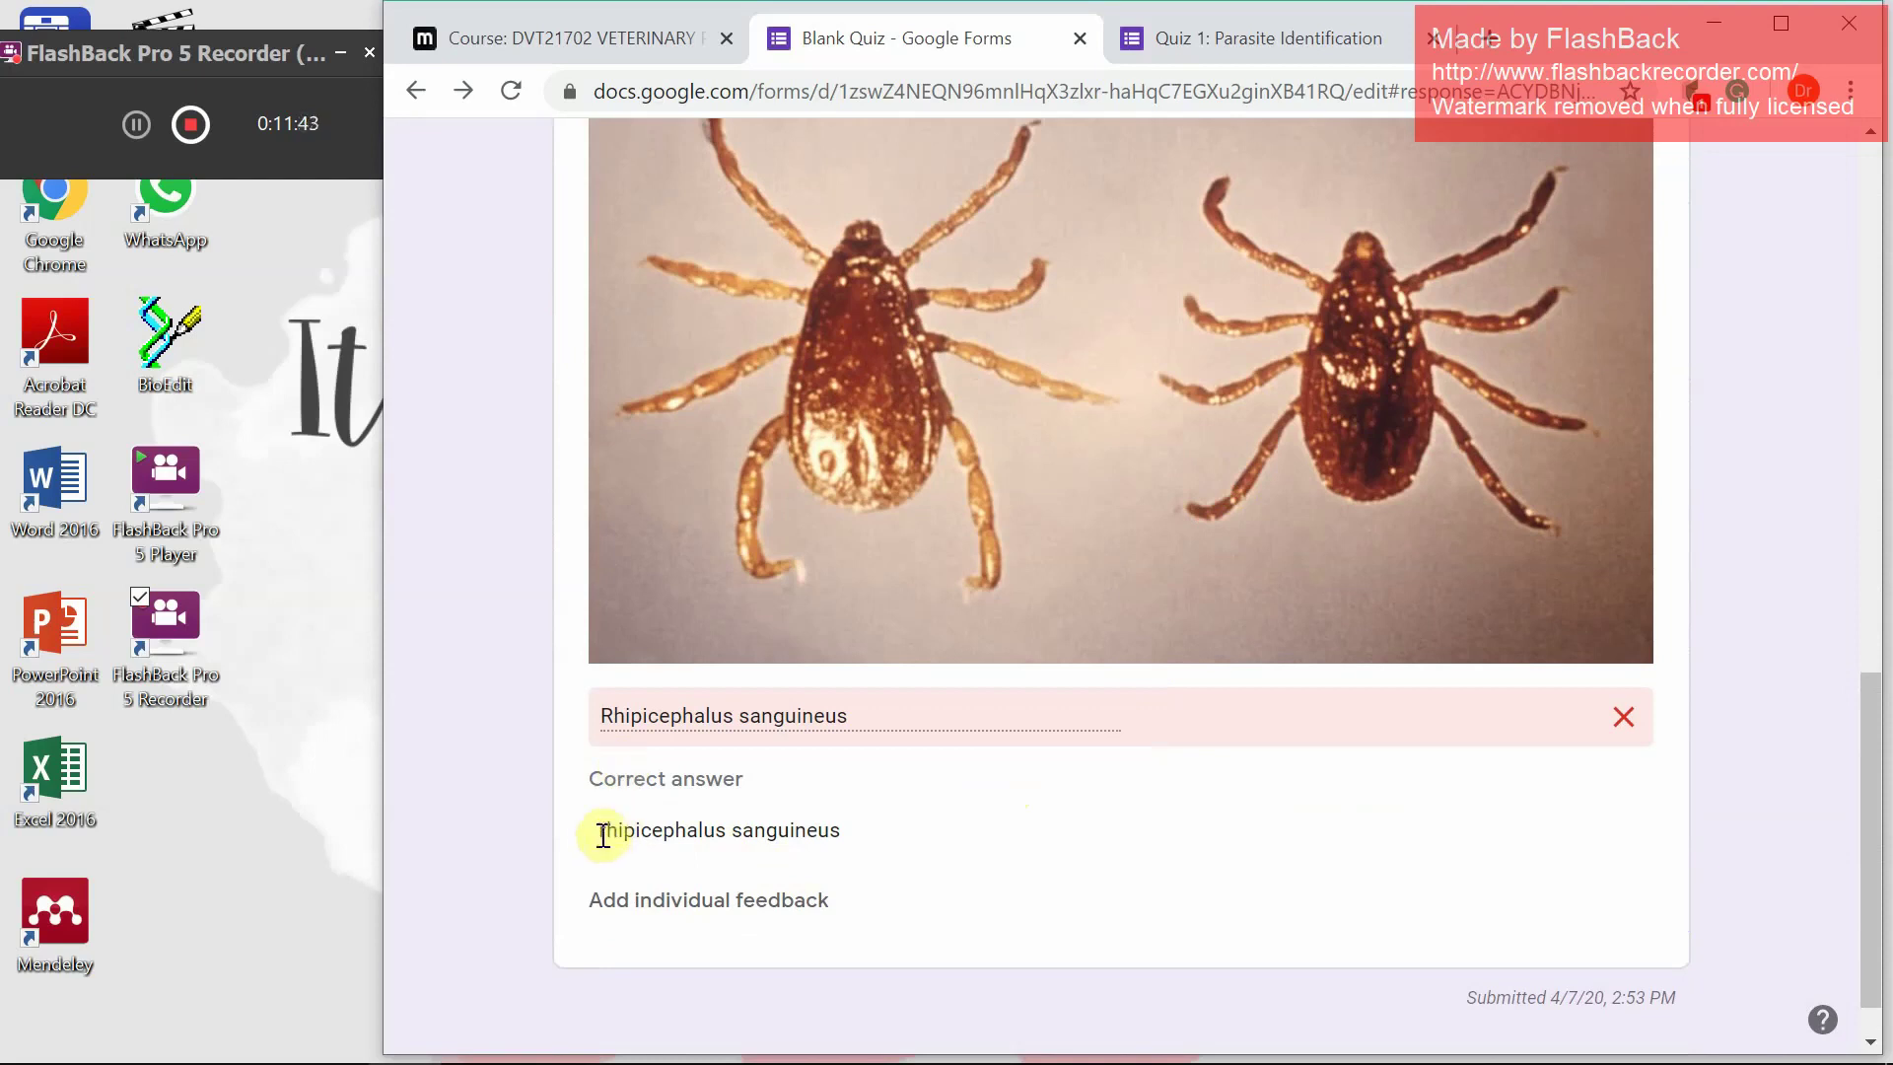
left_click_drag(603, 833, 844, 837)
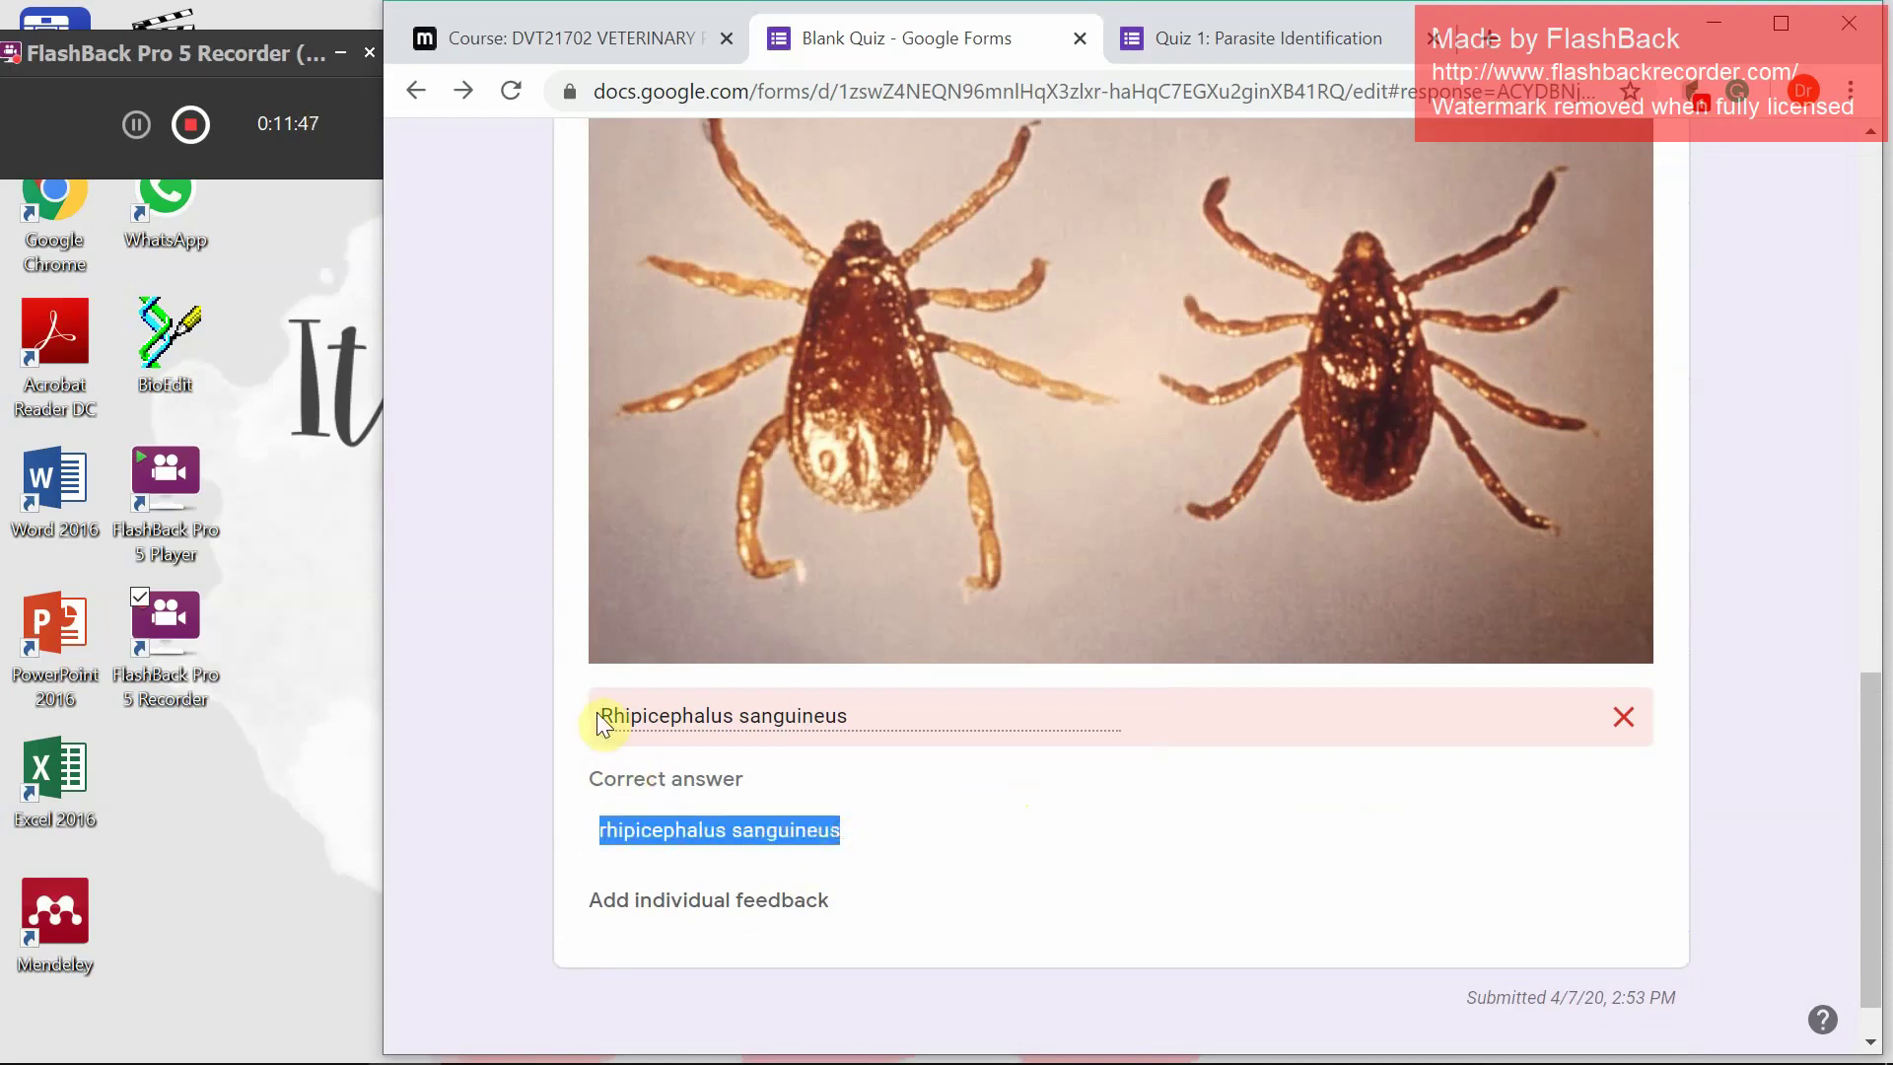
scroll(749, 761, "up", 10)
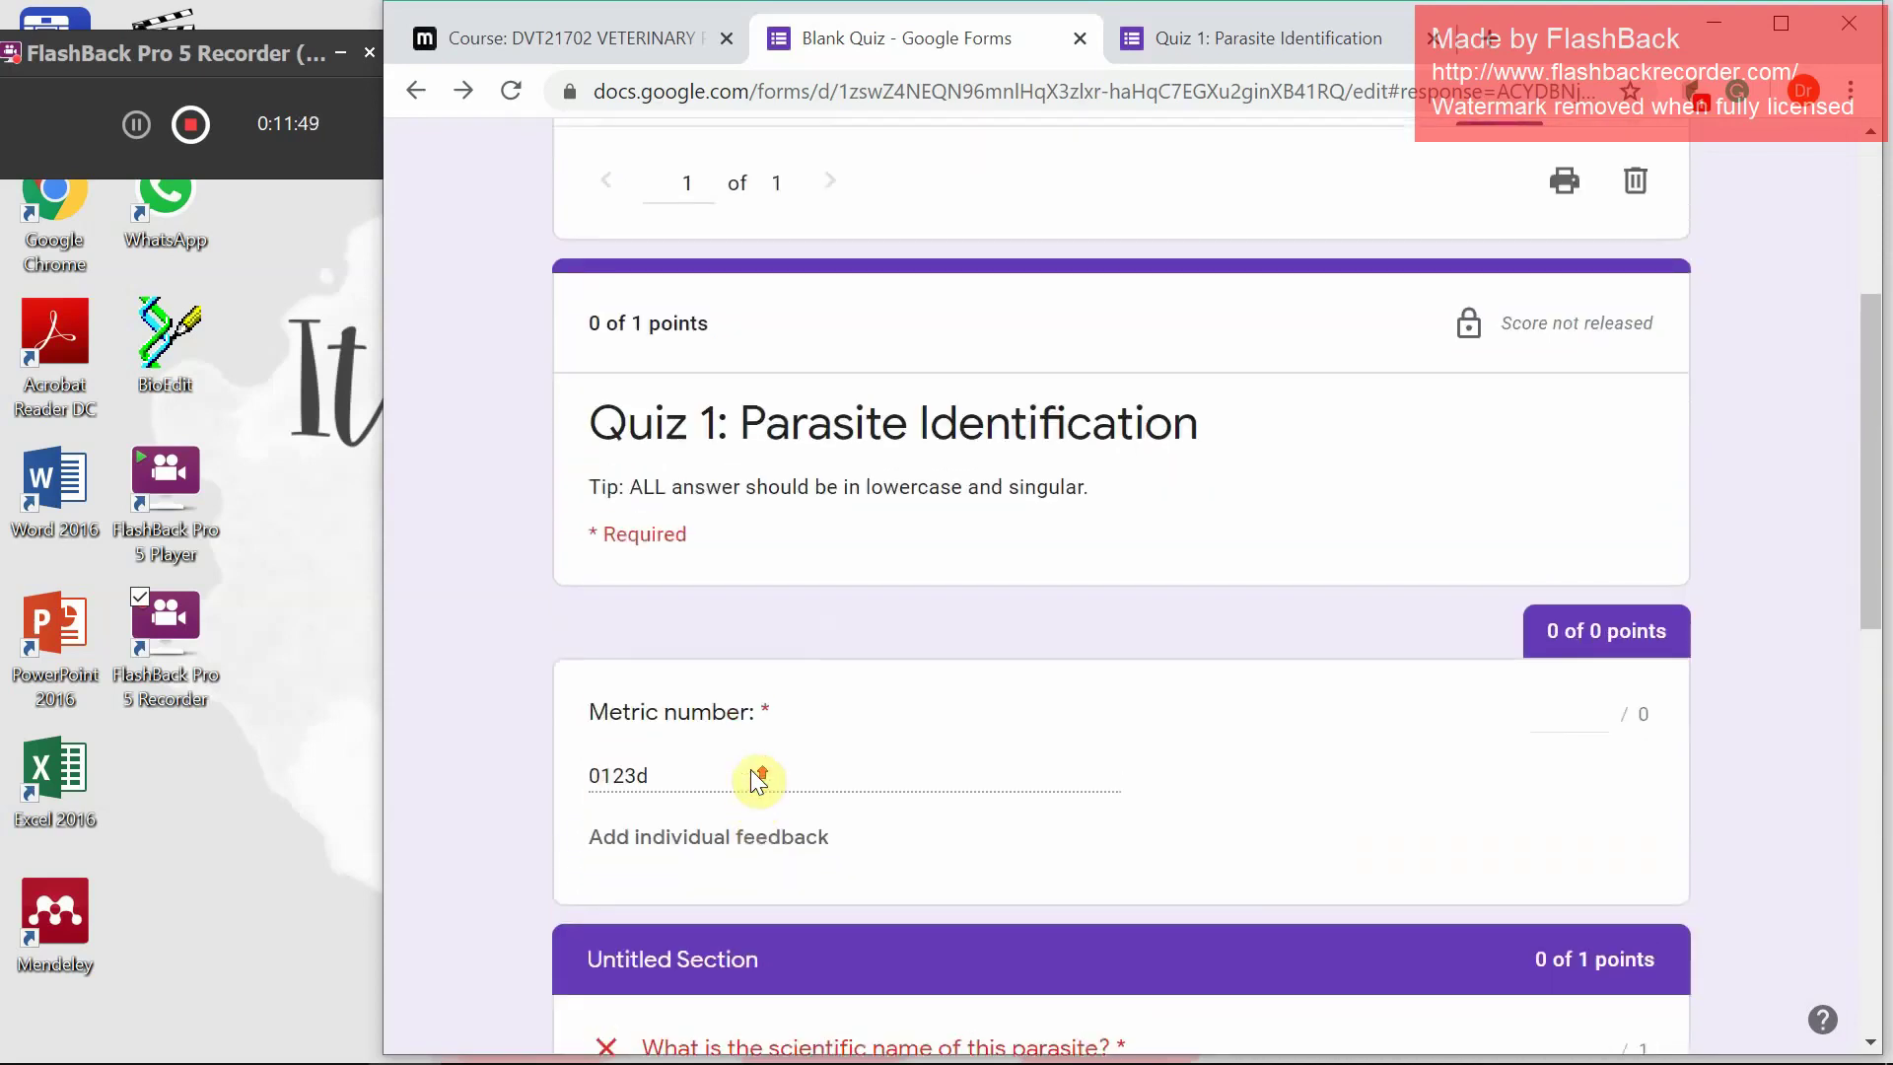
Highlight the quiz's tip about lowercase, singular answers and check it against the submitted and correct parasite answers
scroll(759, 779, "up", 3)
left_click_drag(778, 764, 589, 764)
triple_click(911, 764)
scroll(966, 757, "down", 12)
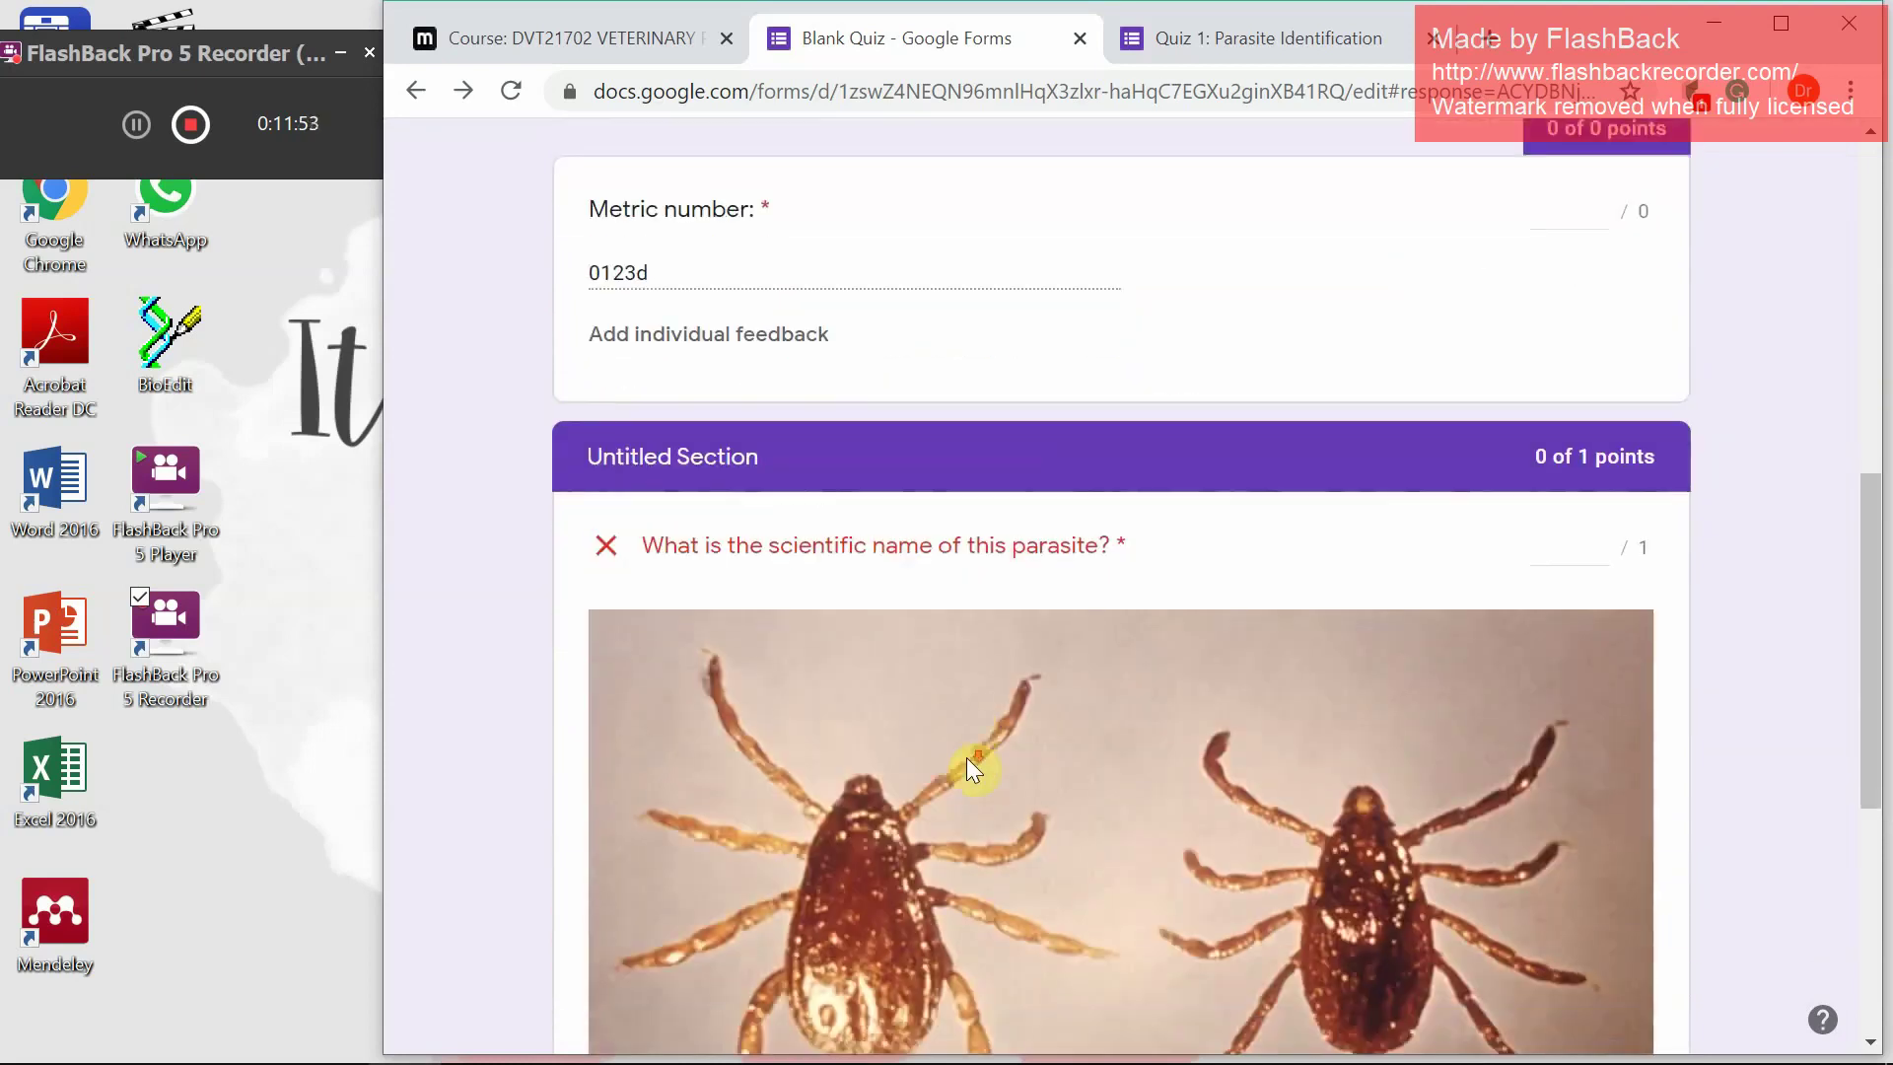
scroll(966, 757, "down", 1)
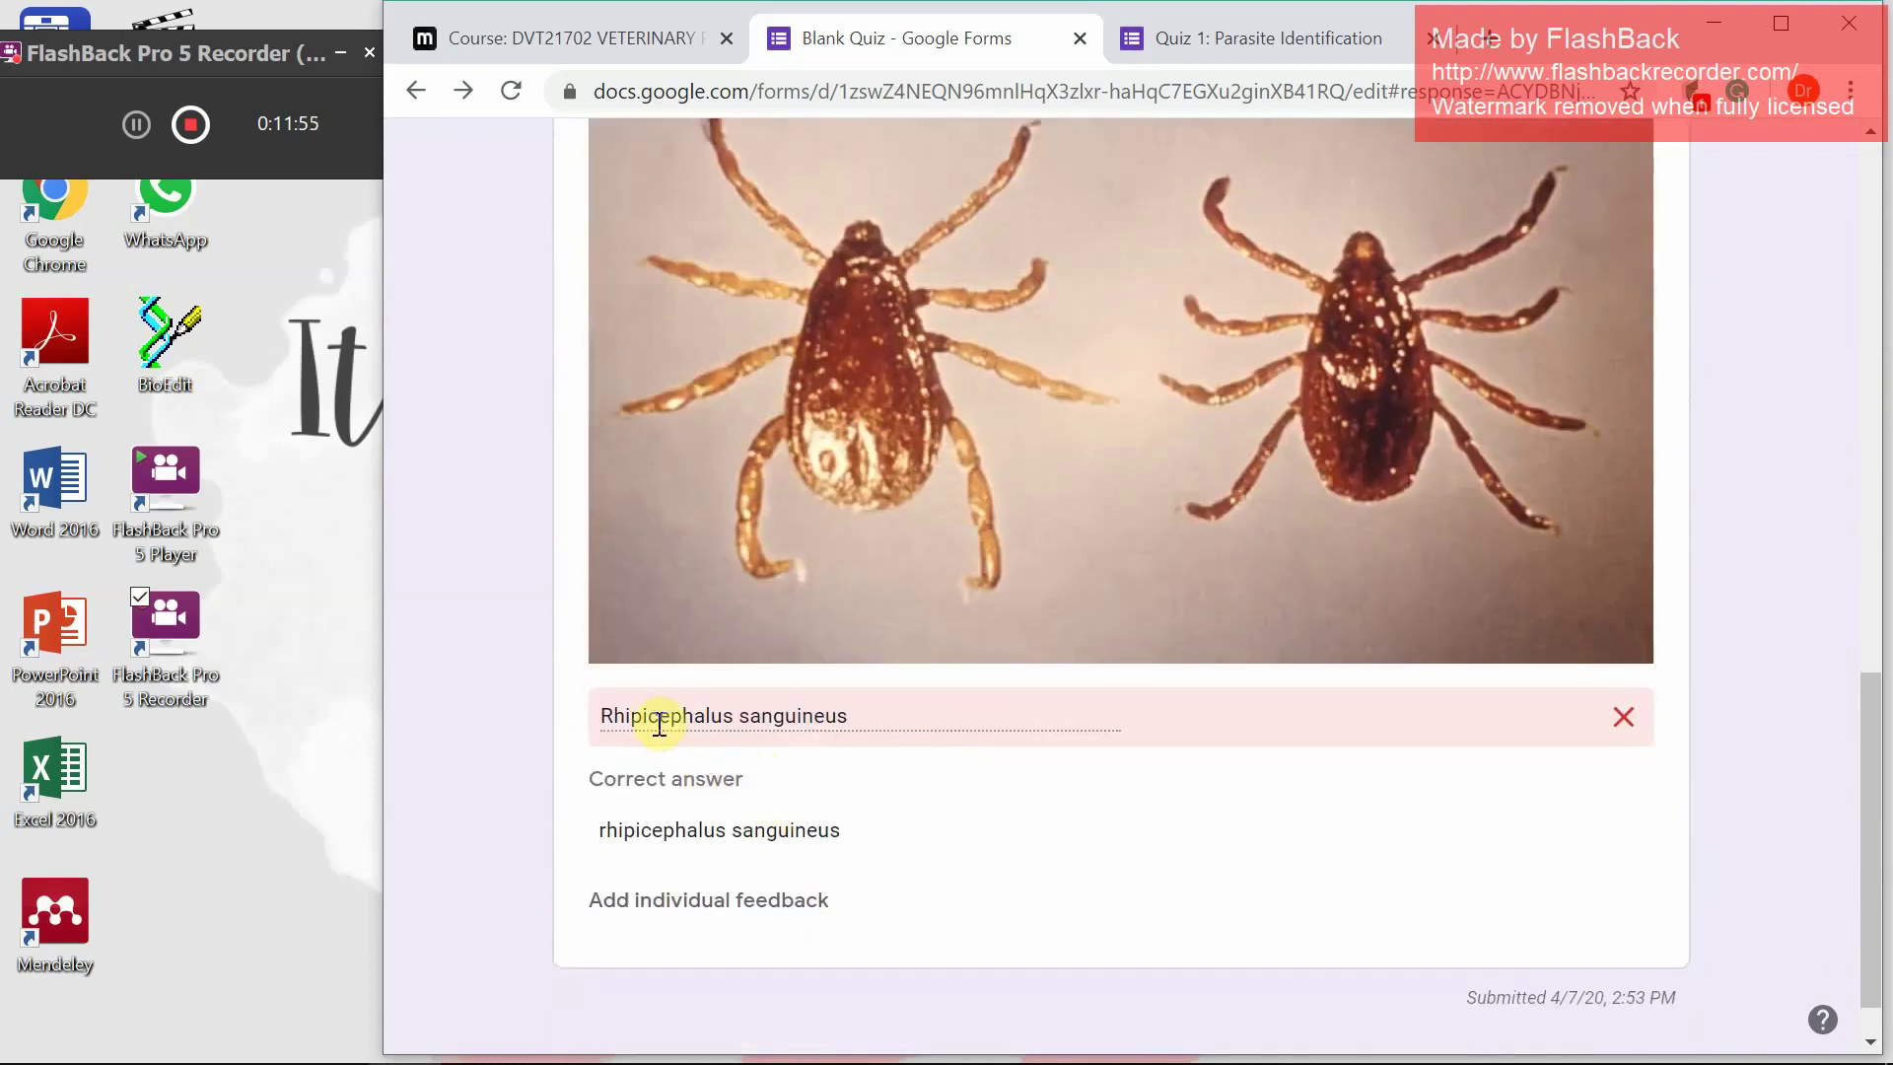
scroll(1055, 748, "up", 14)
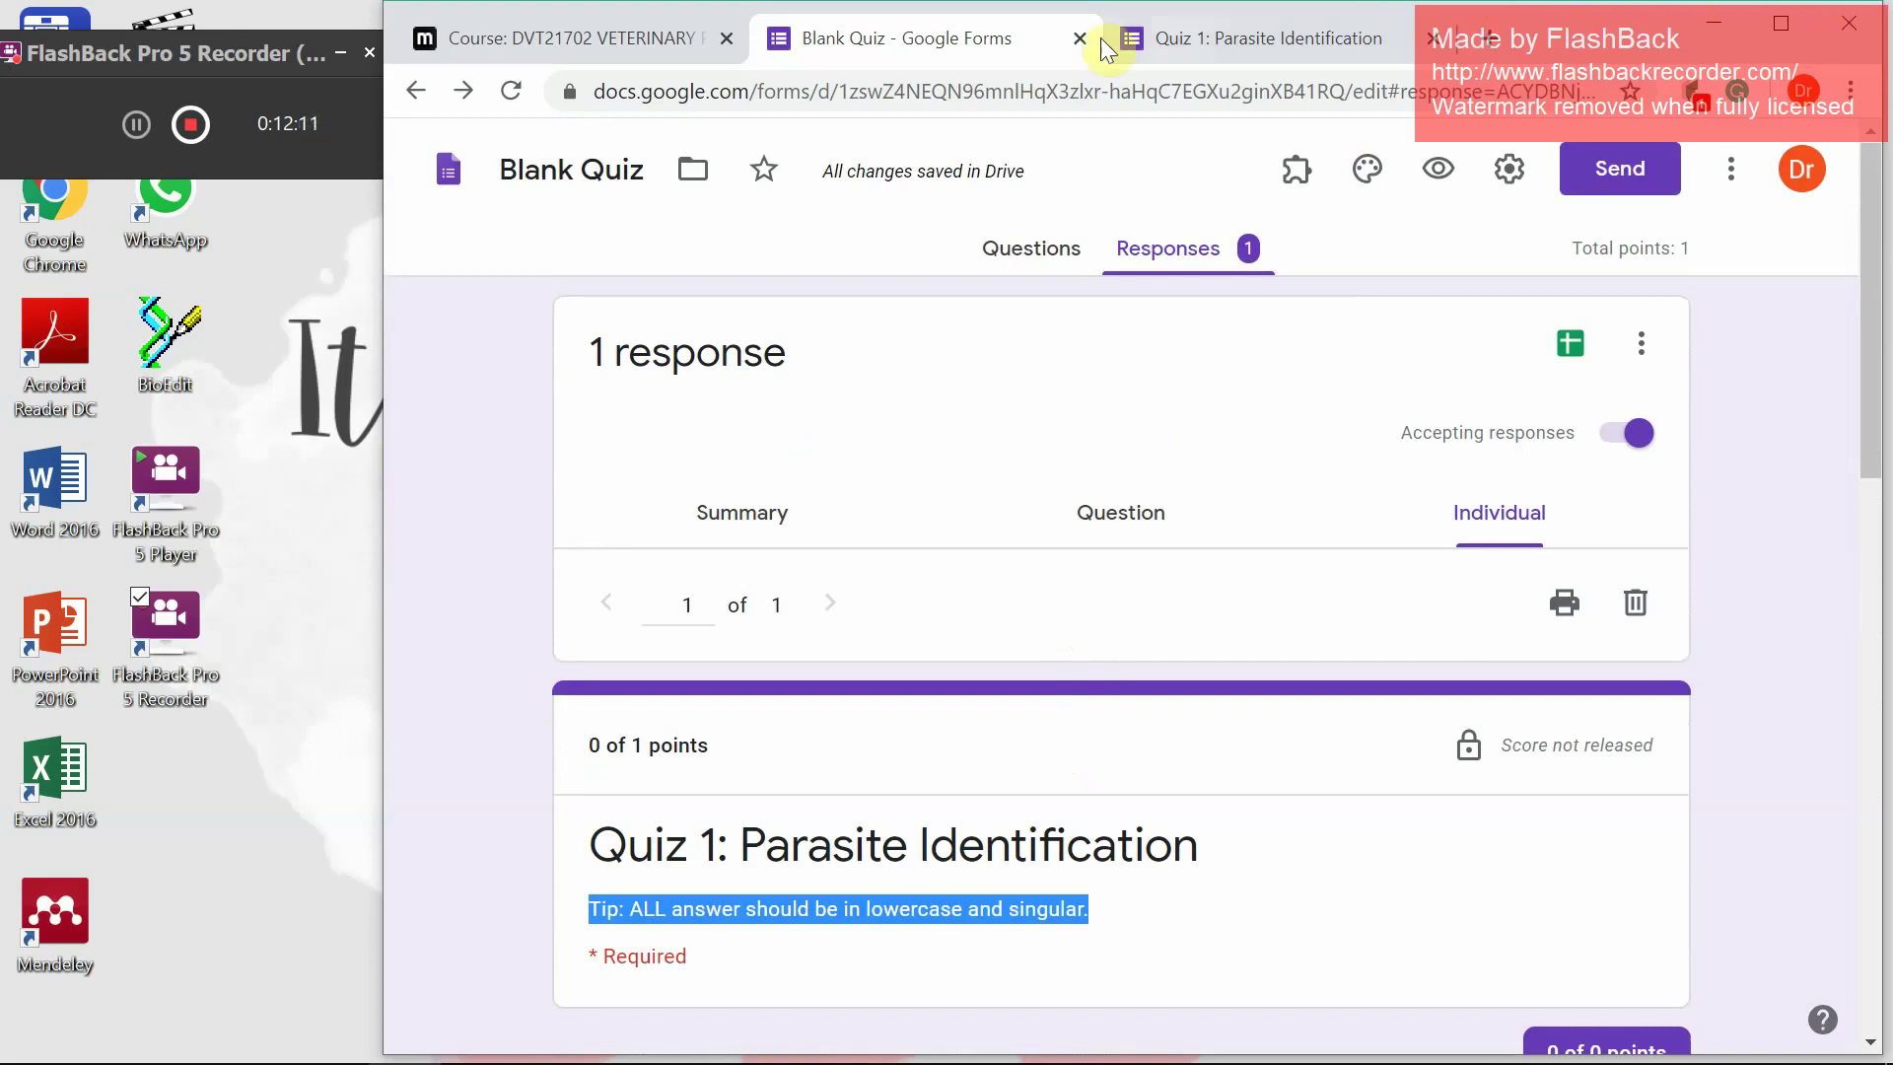
Return to the quiz's questions and review its sending options, including the shareable link and the HTML embed code
left_click(1033, 253)
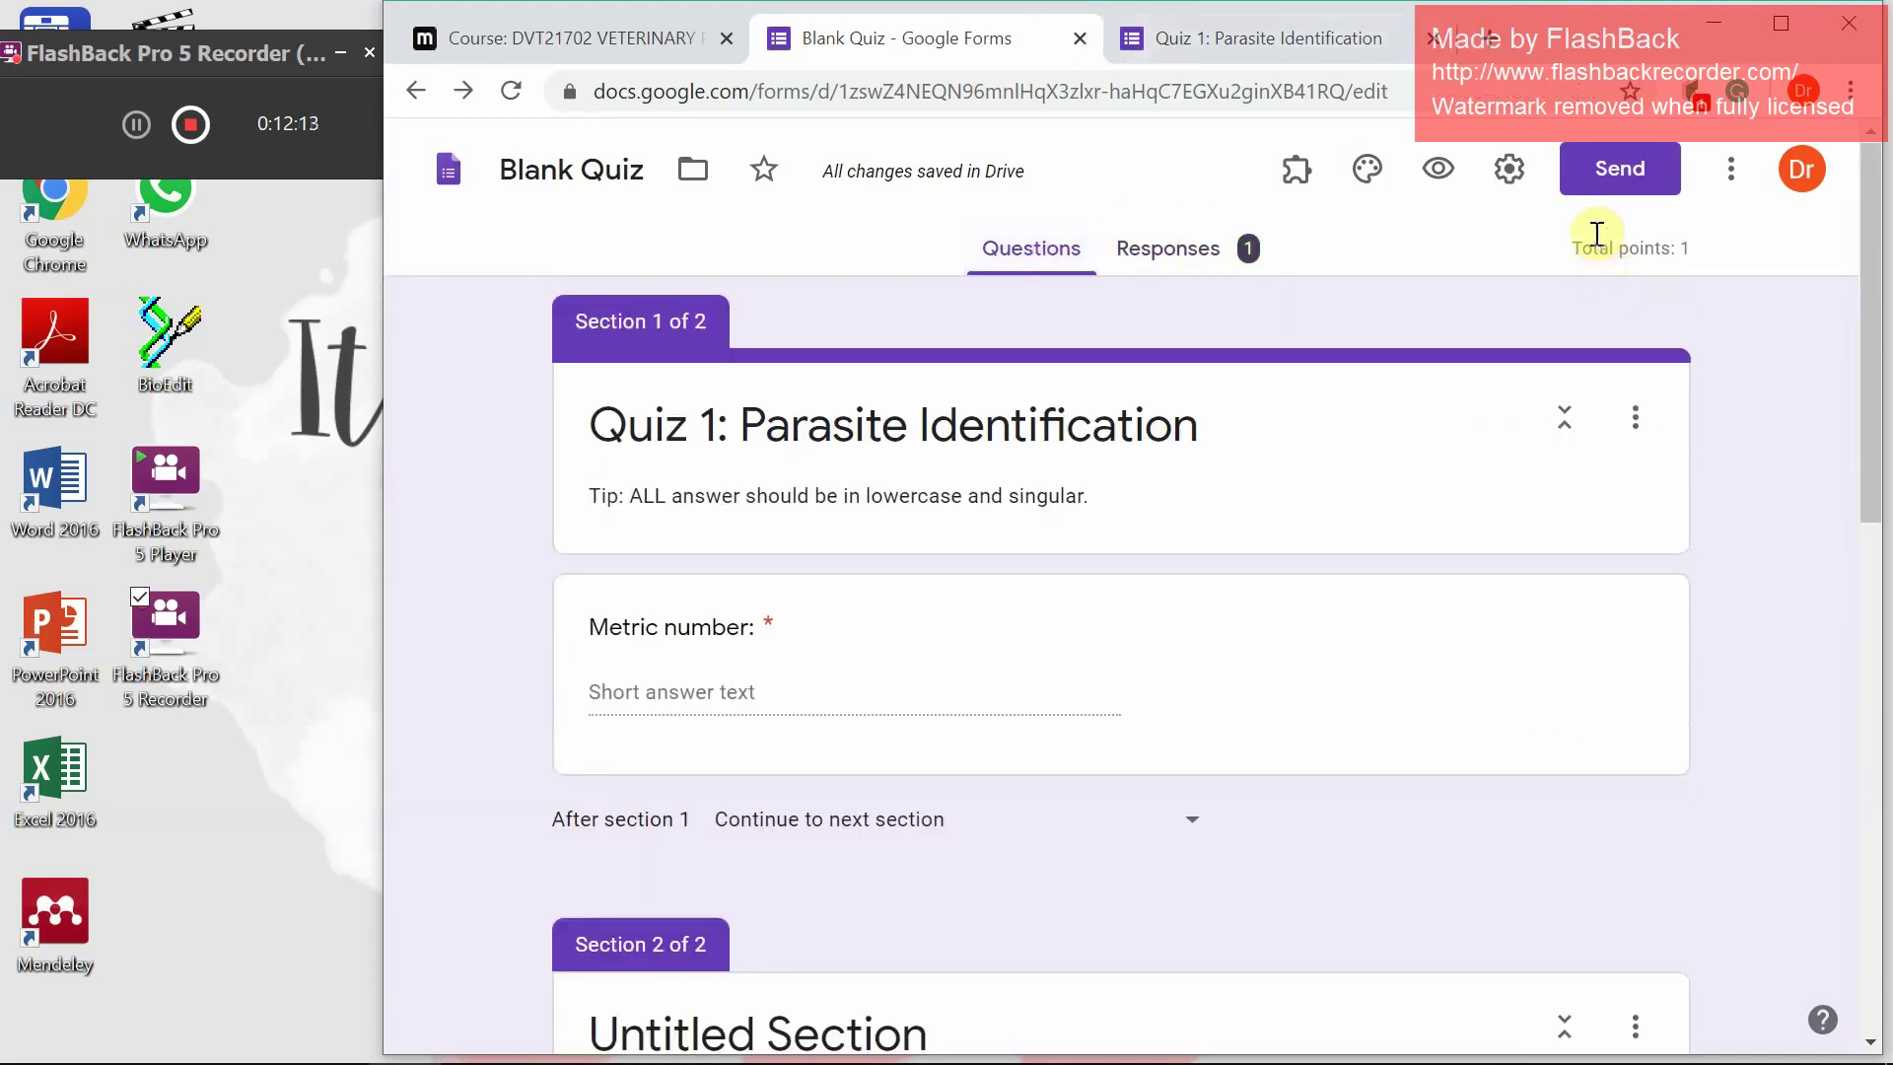
left_click(1617, 176)
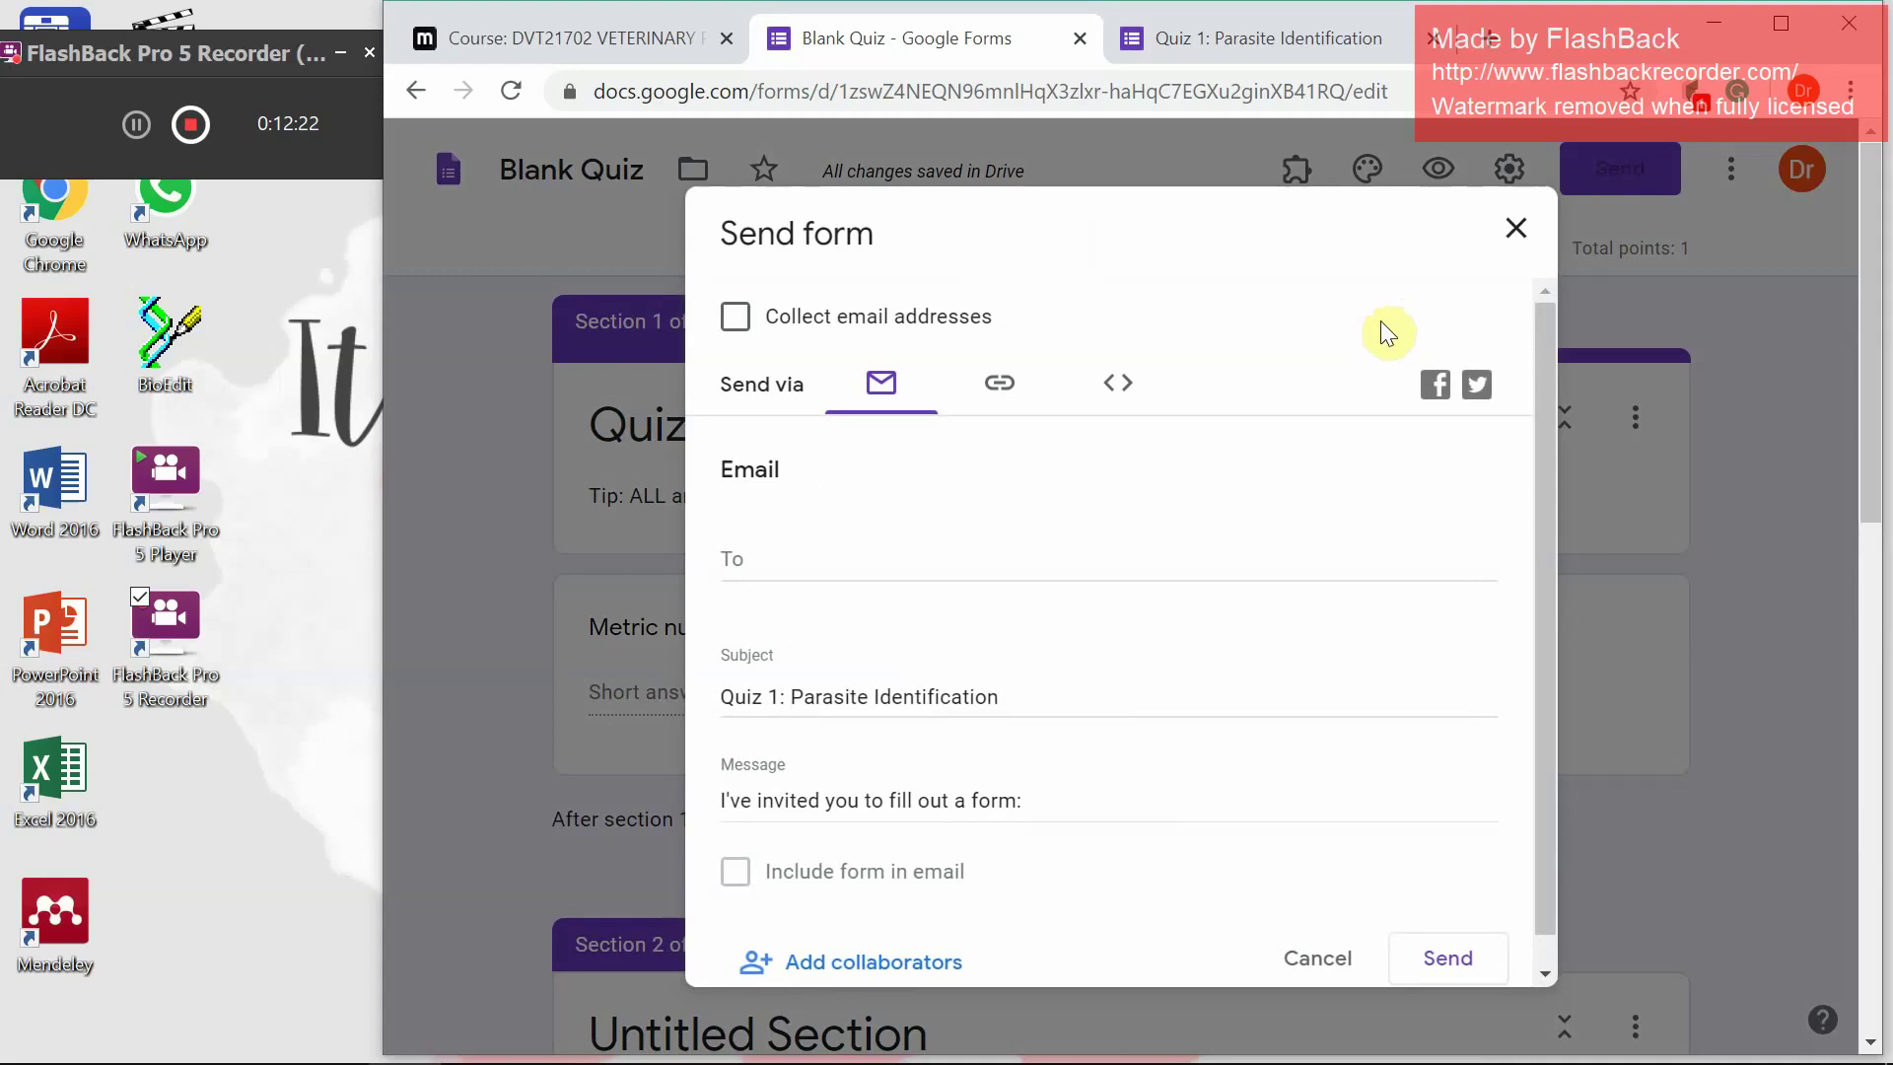
left_click(997, 390)
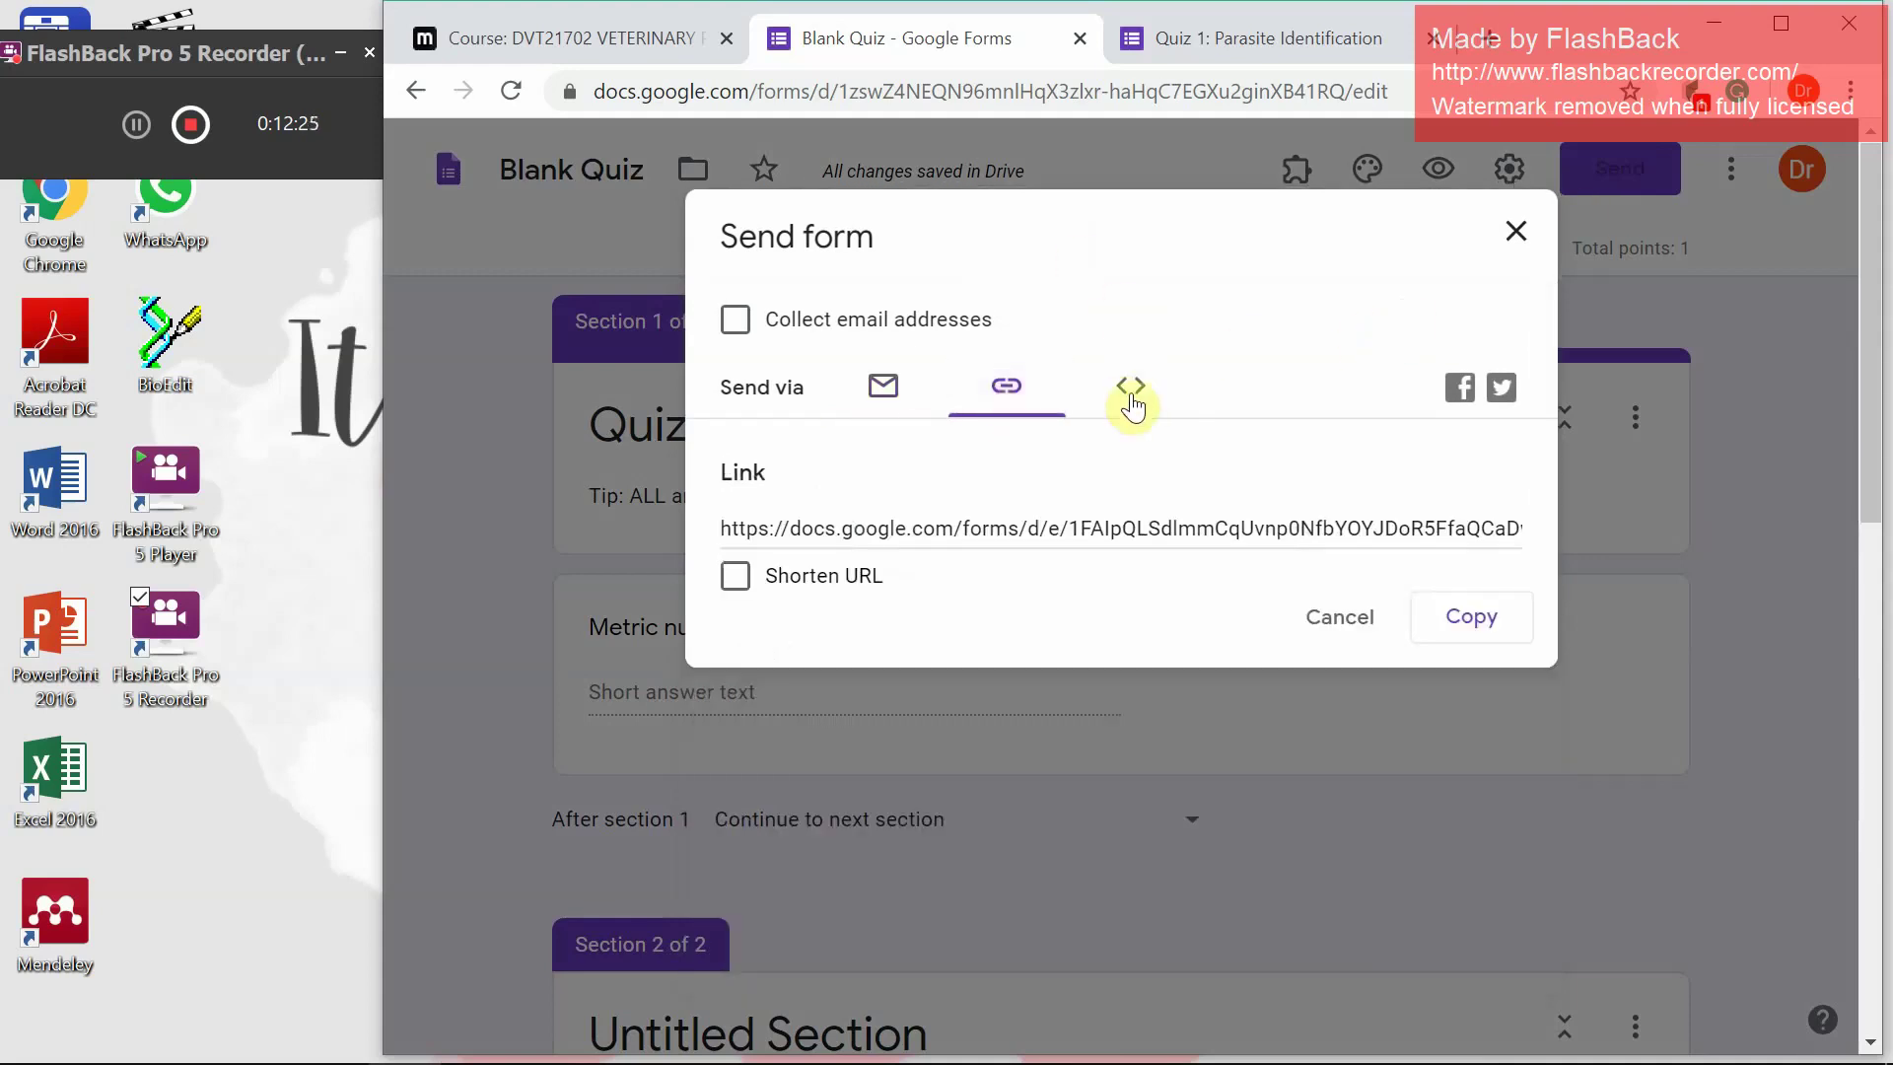
left_click(1132, 392)
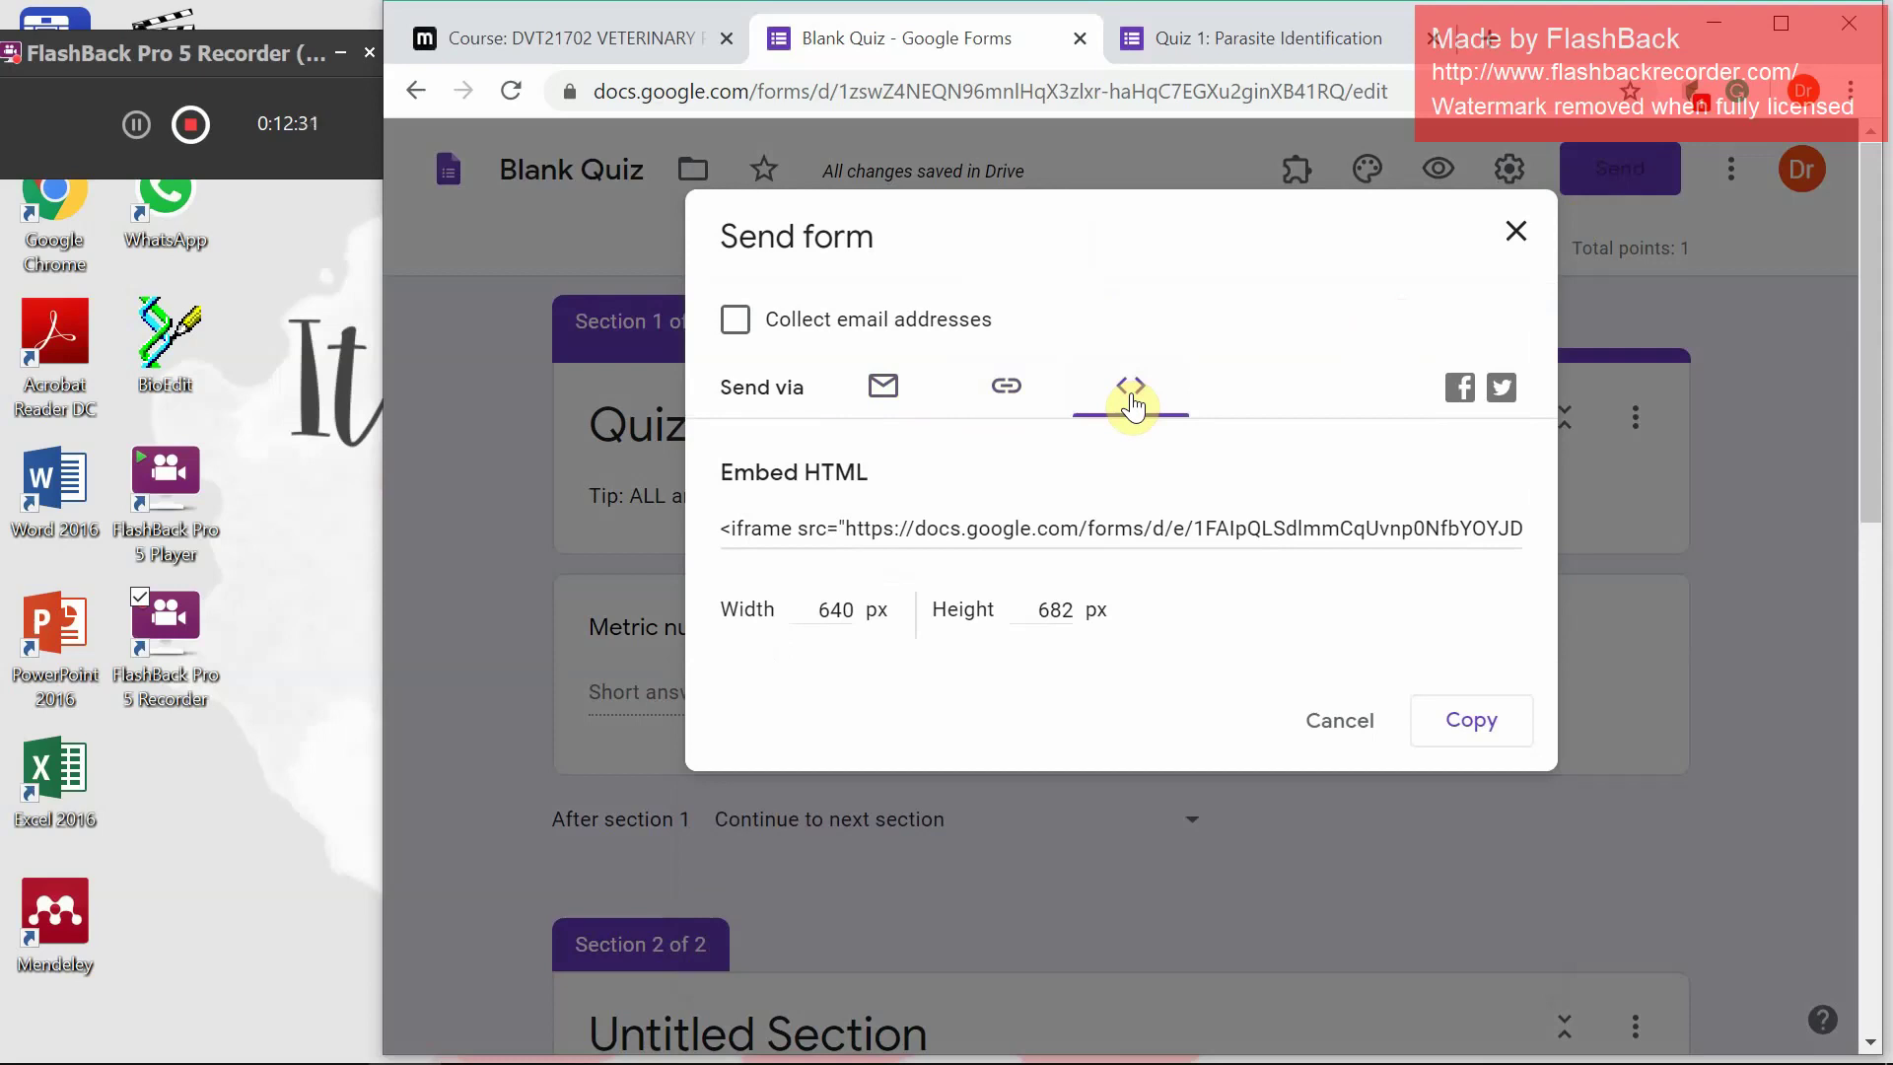
Switch to the course page, open Quiz 1 from the 5 April - 11 April week and look through its questions
left_click(655, 30)
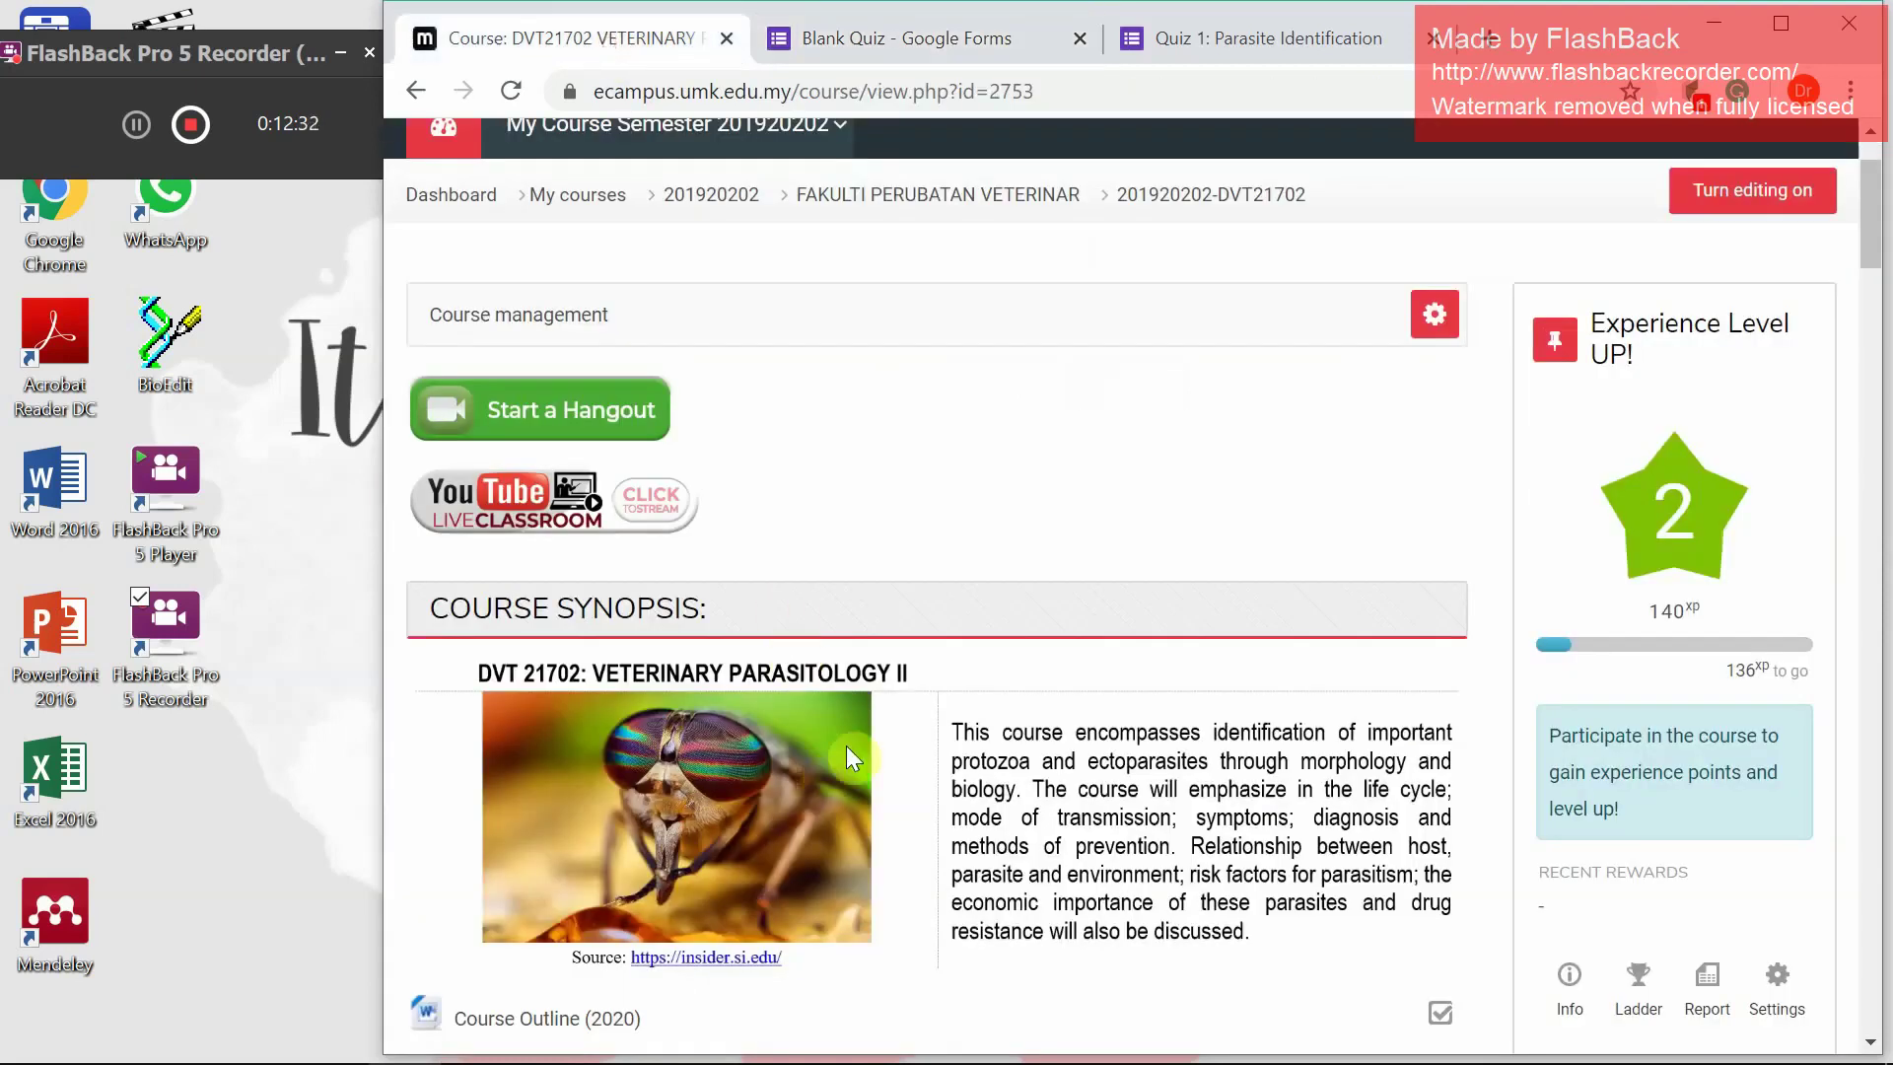
scroll(846, 745, "down", 8)
scroll(850, 741, "down", 20)
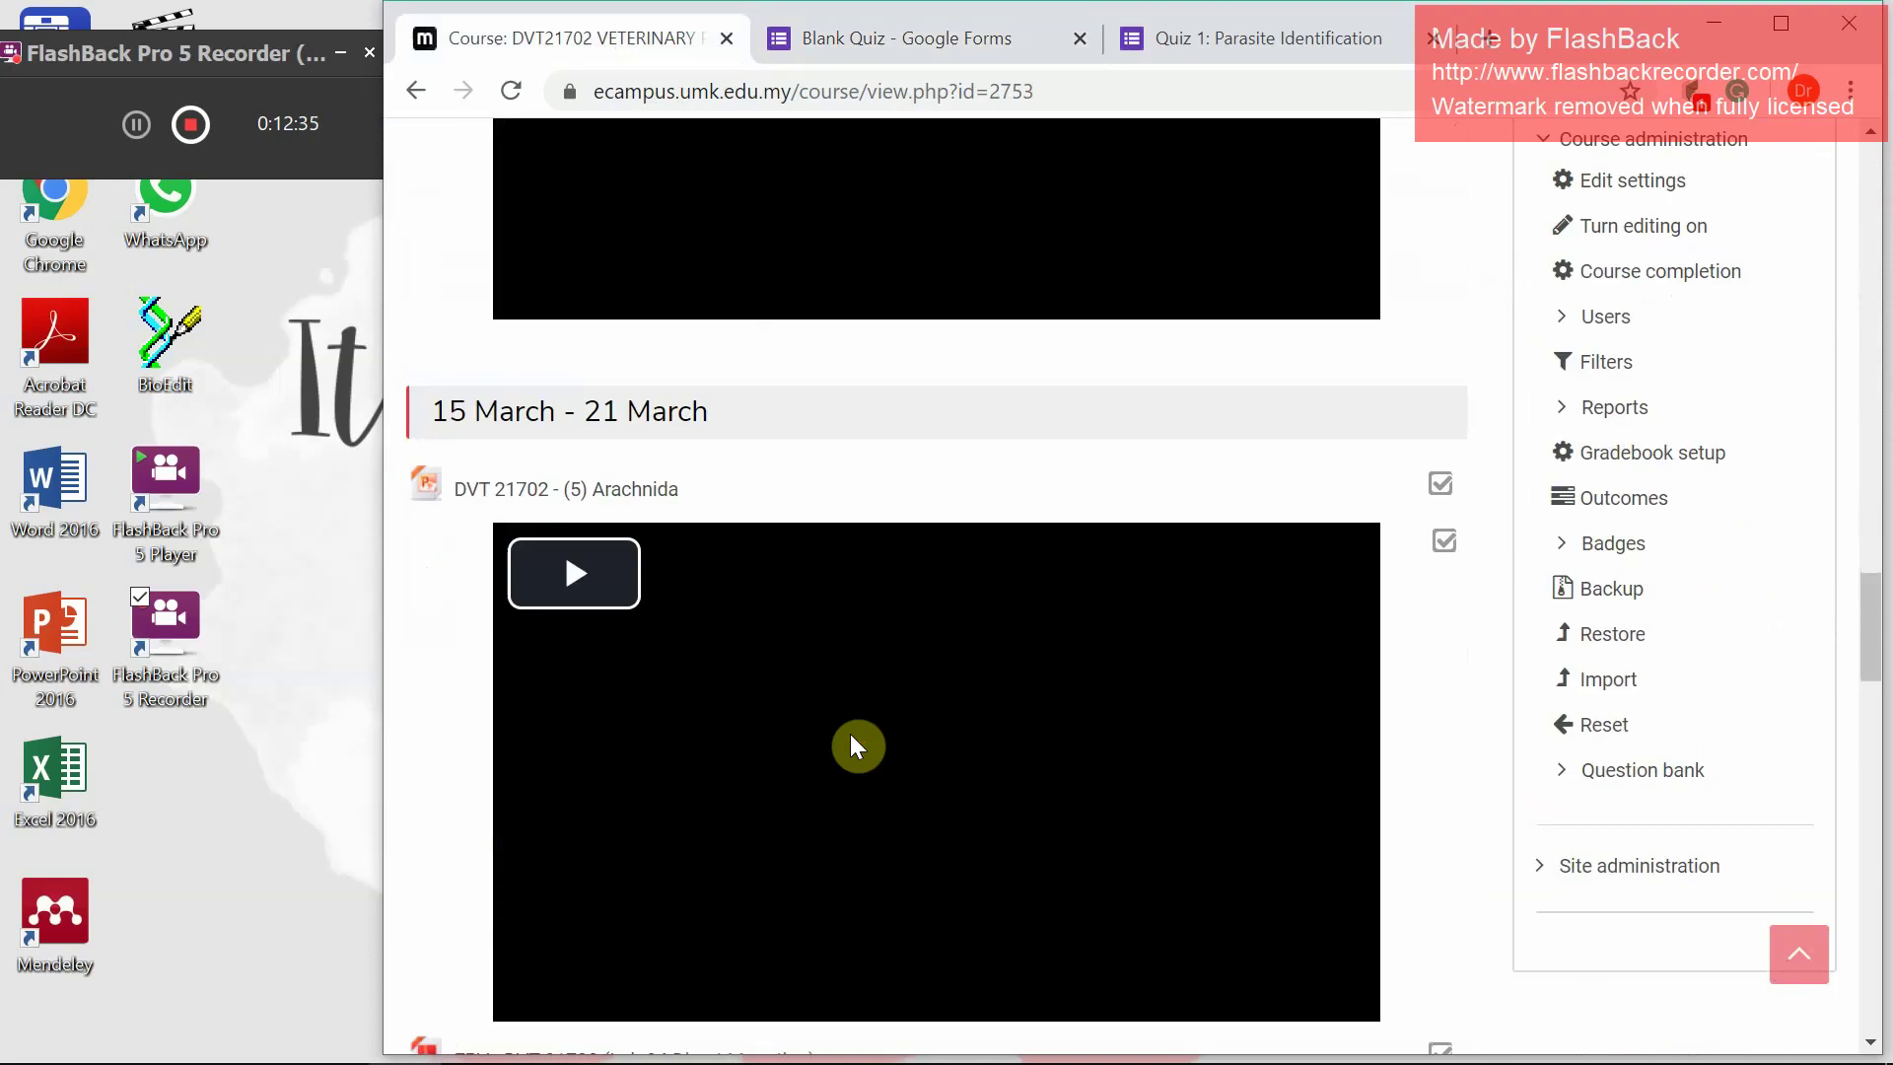
scroll(849, 741, "down", 9)
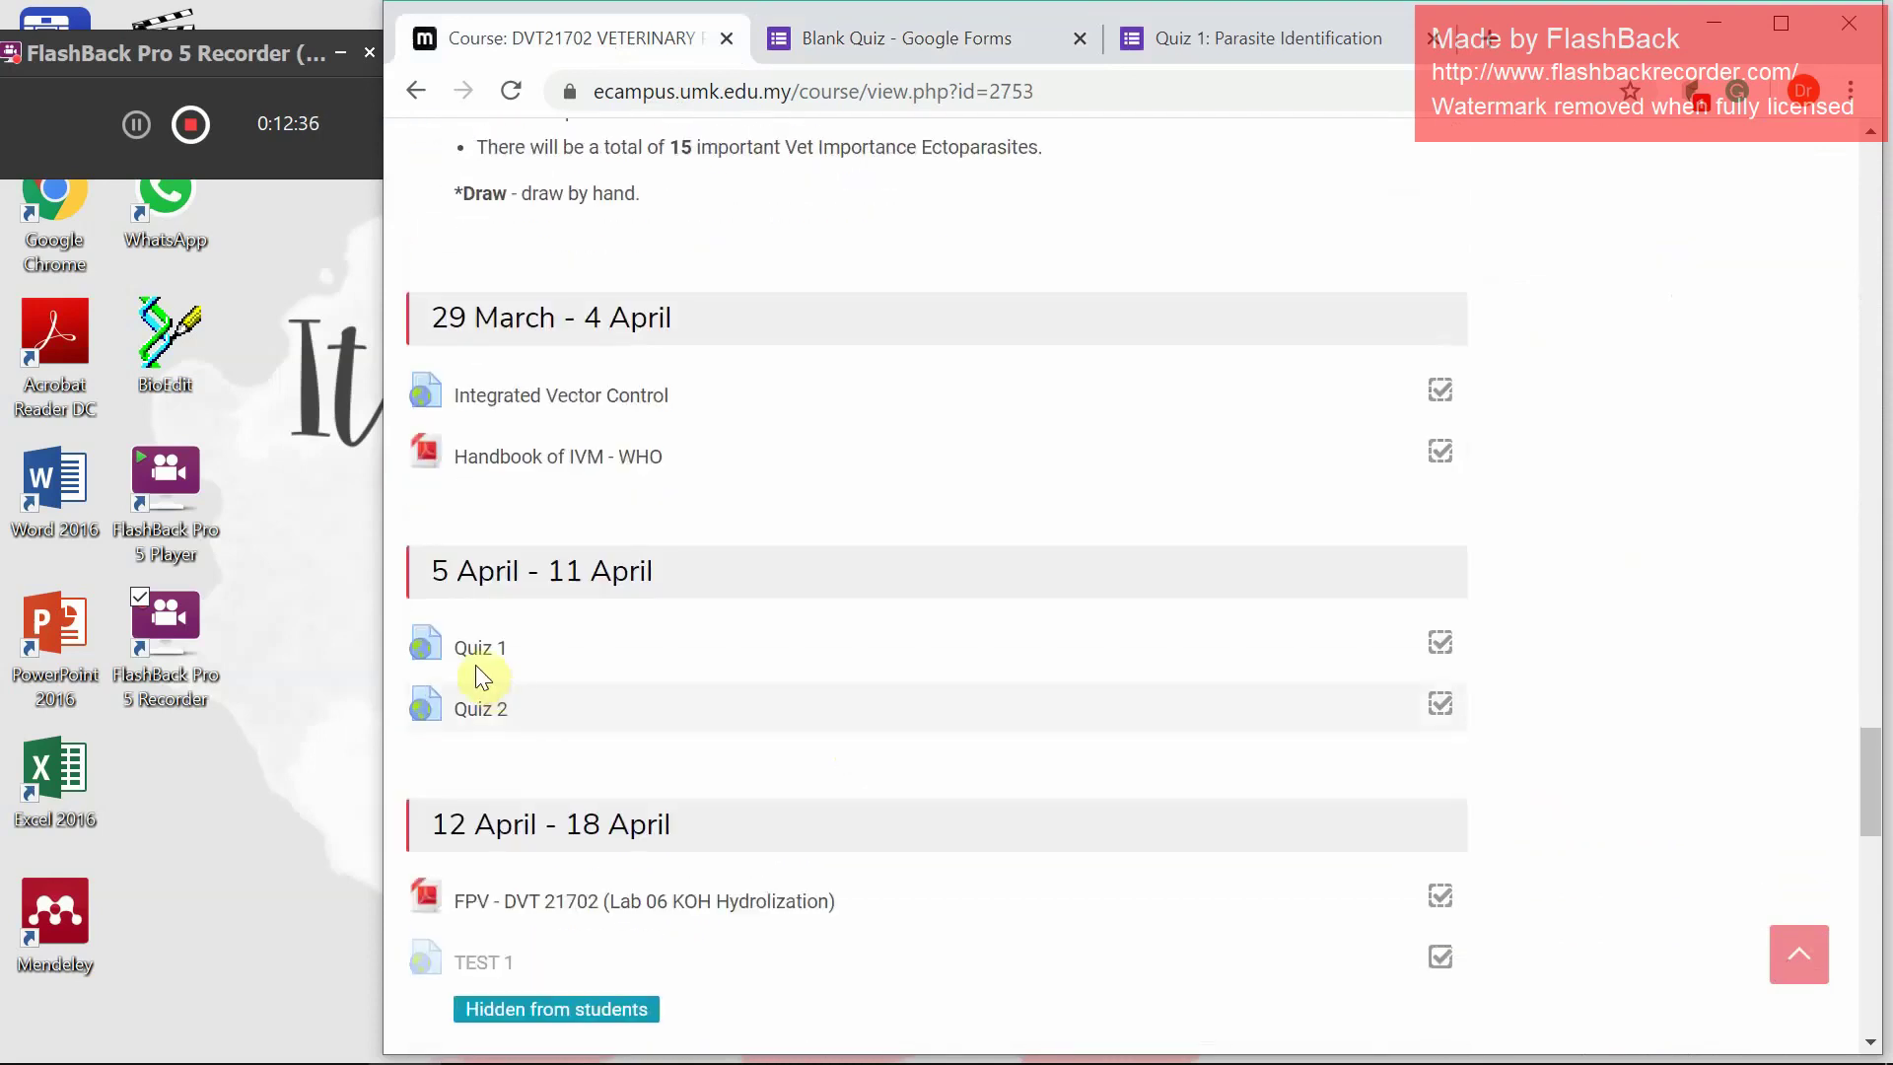
left_click(476, 658)
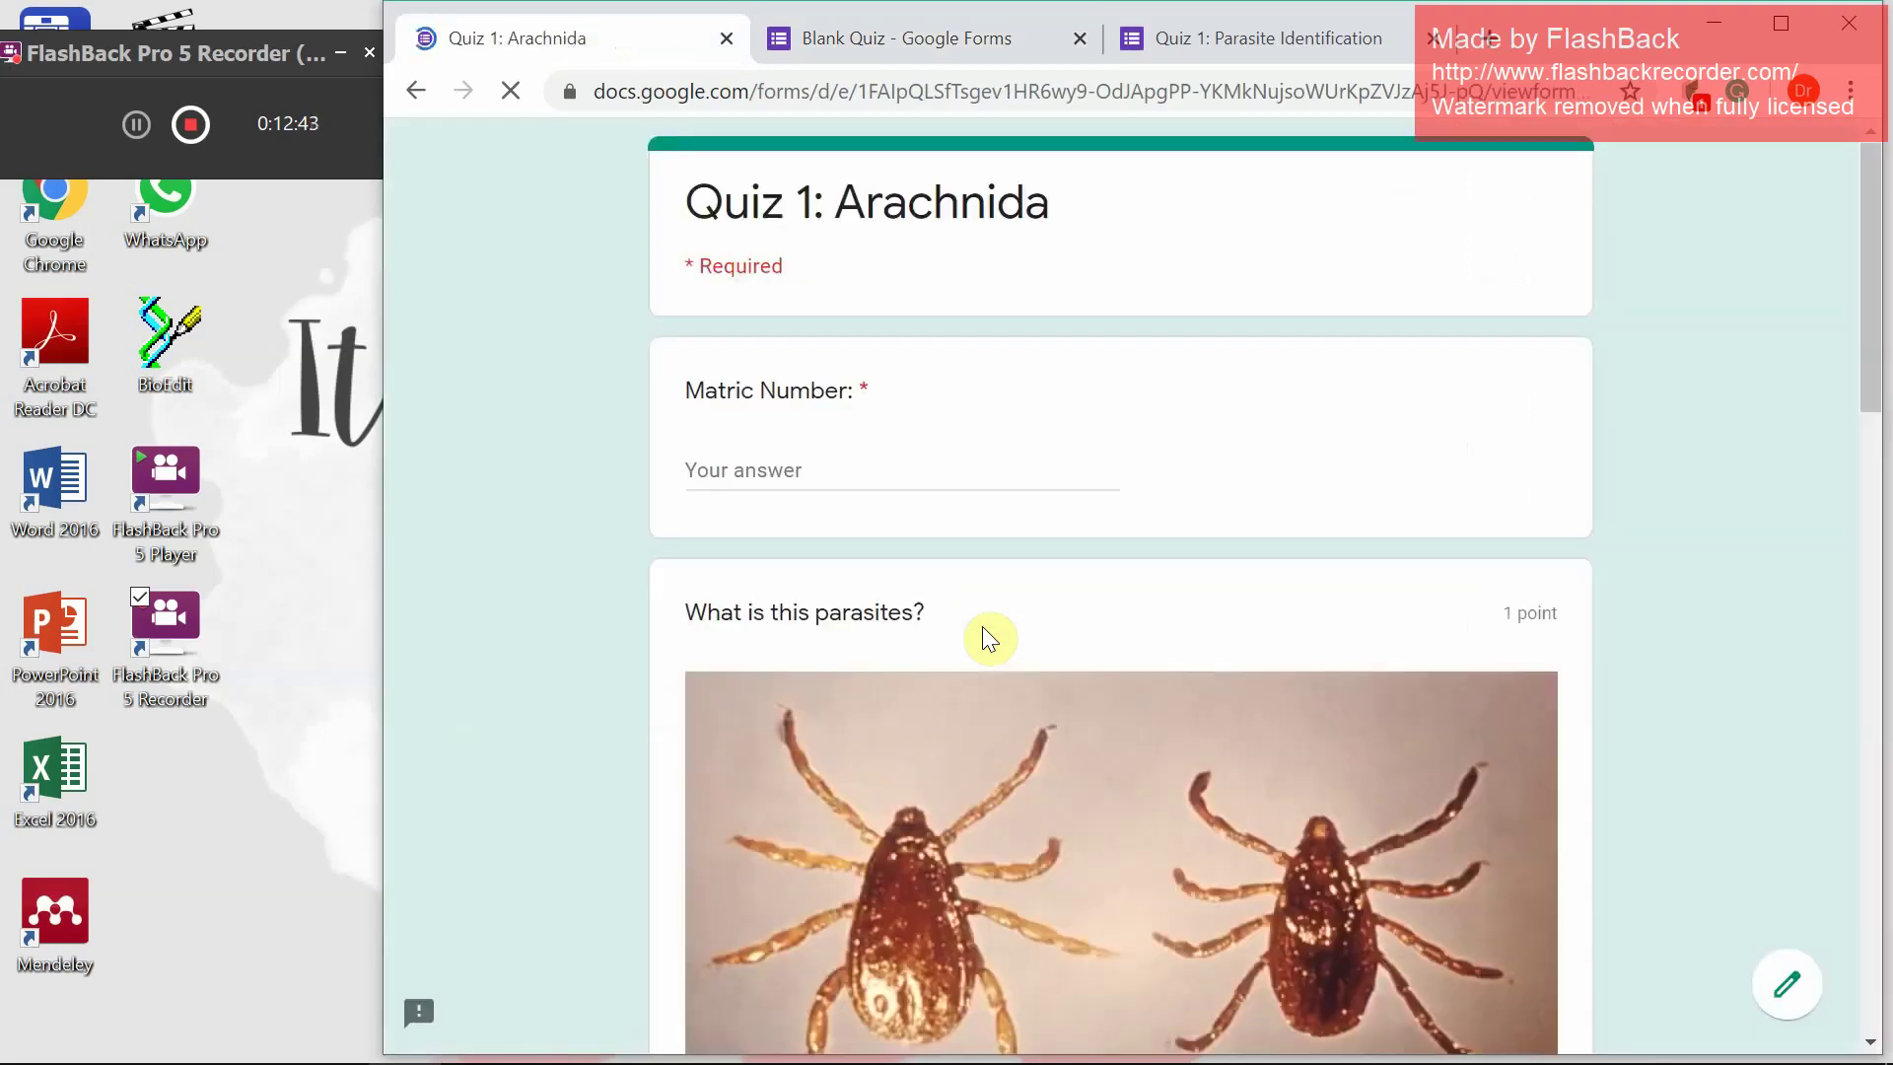
scroll(984, 631, "down", 3)
scroll(988, 639, "down", 3)
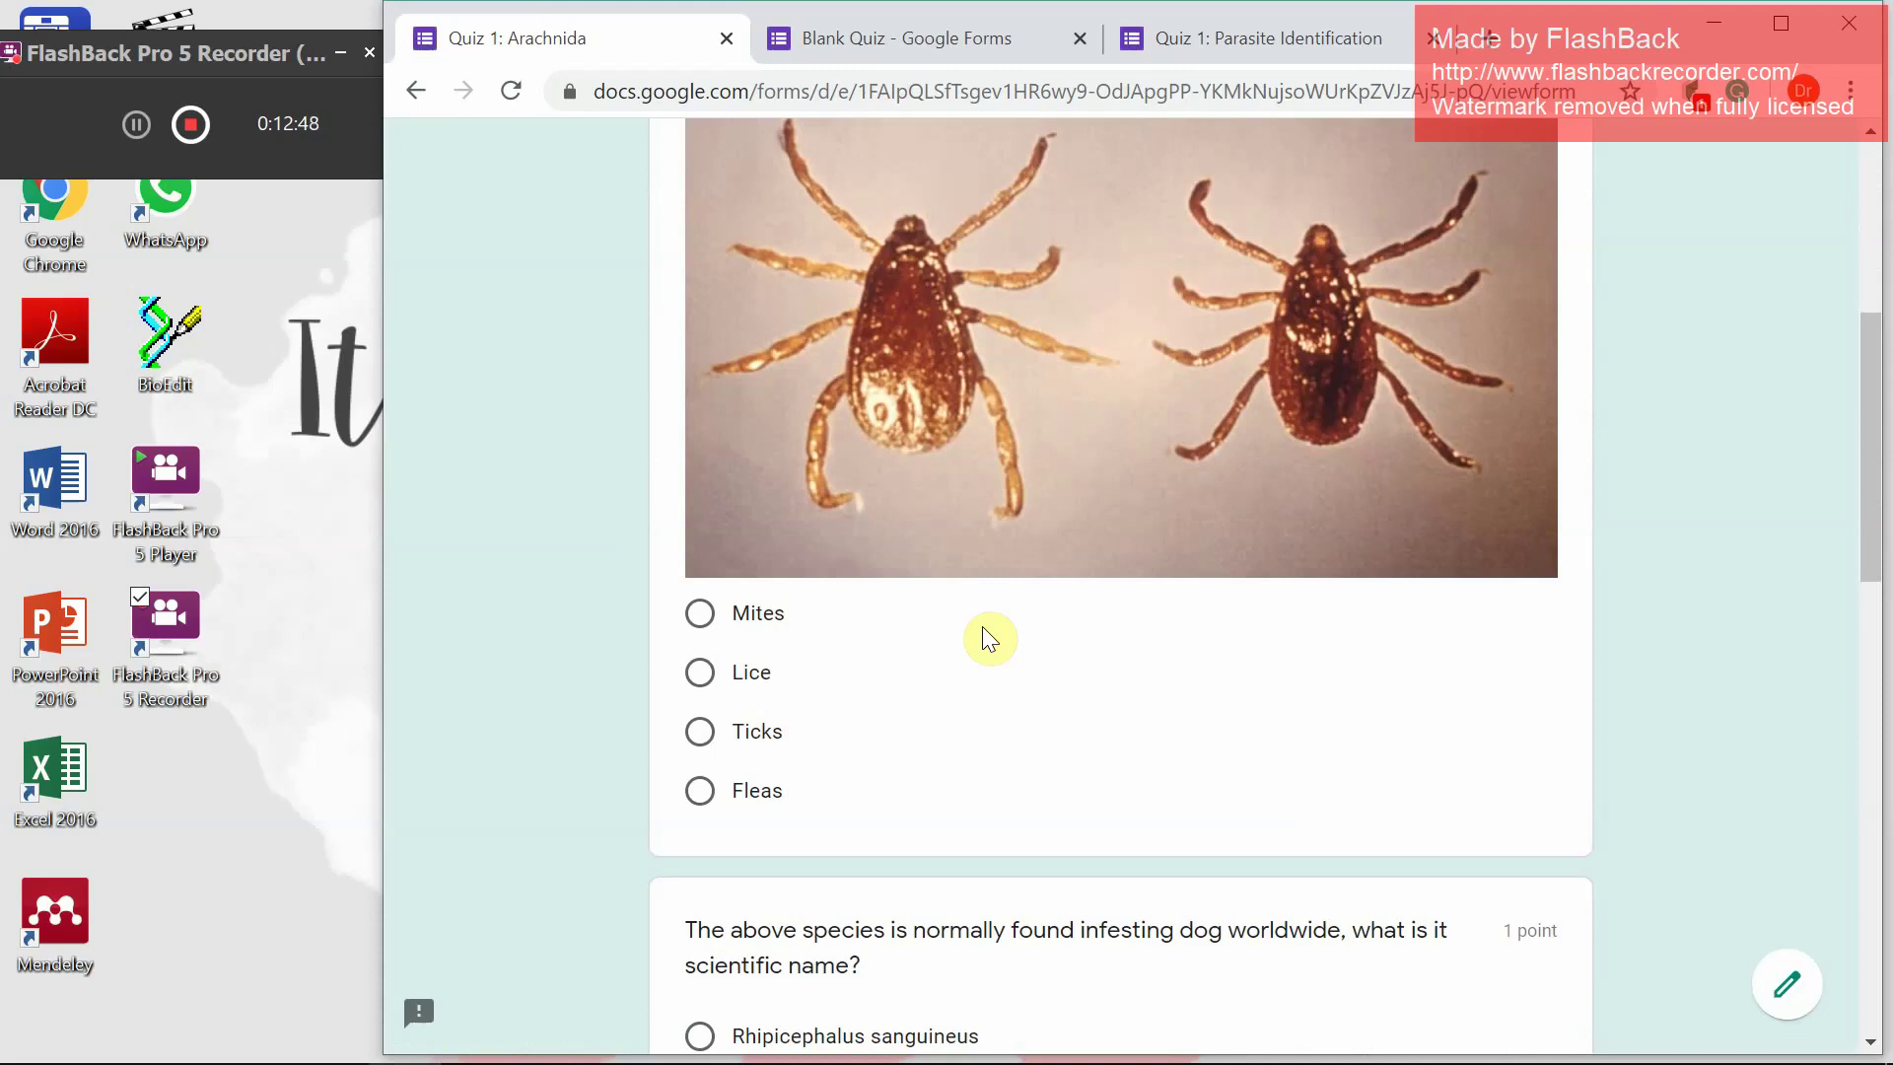
scroll(989, 639, "down", 2)
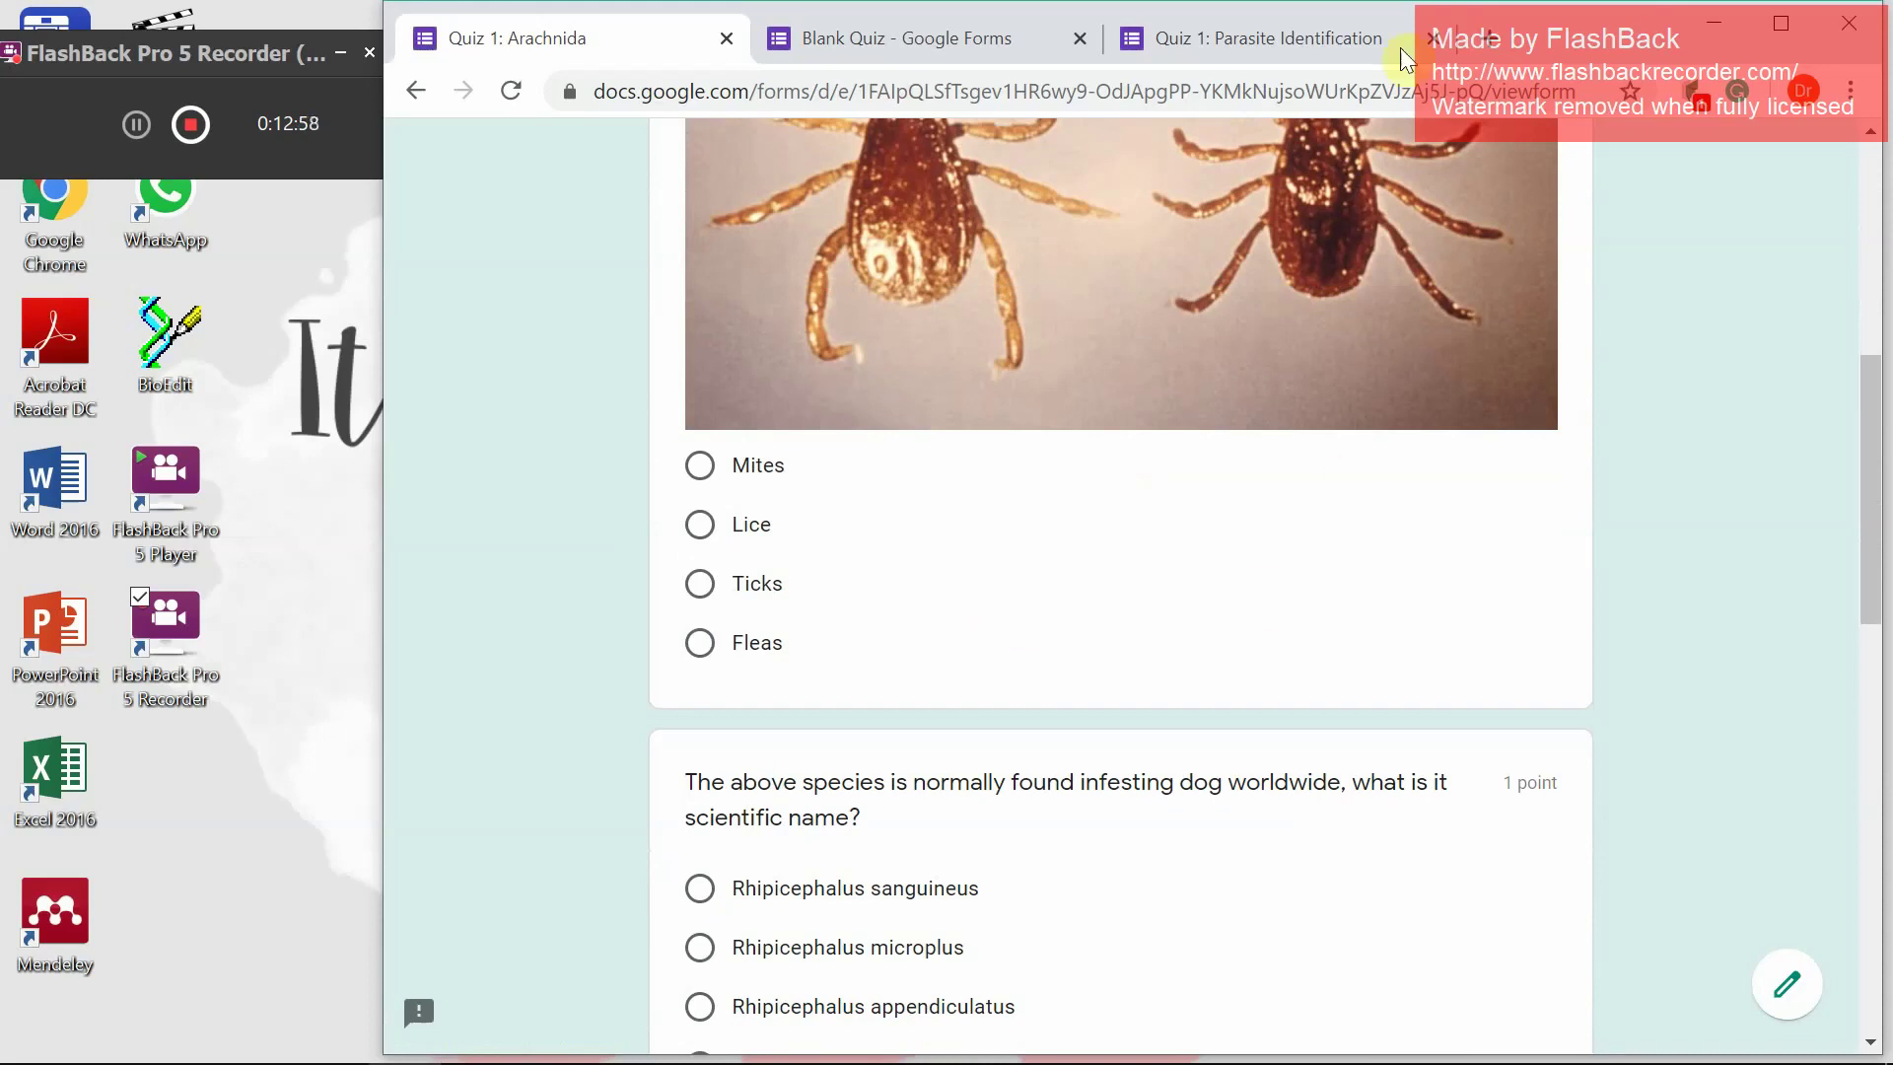
Return to the quiz editor, close its sending options and open the form "Quiz 1: Arachnida" from the recent forms
left_click(833, 57)
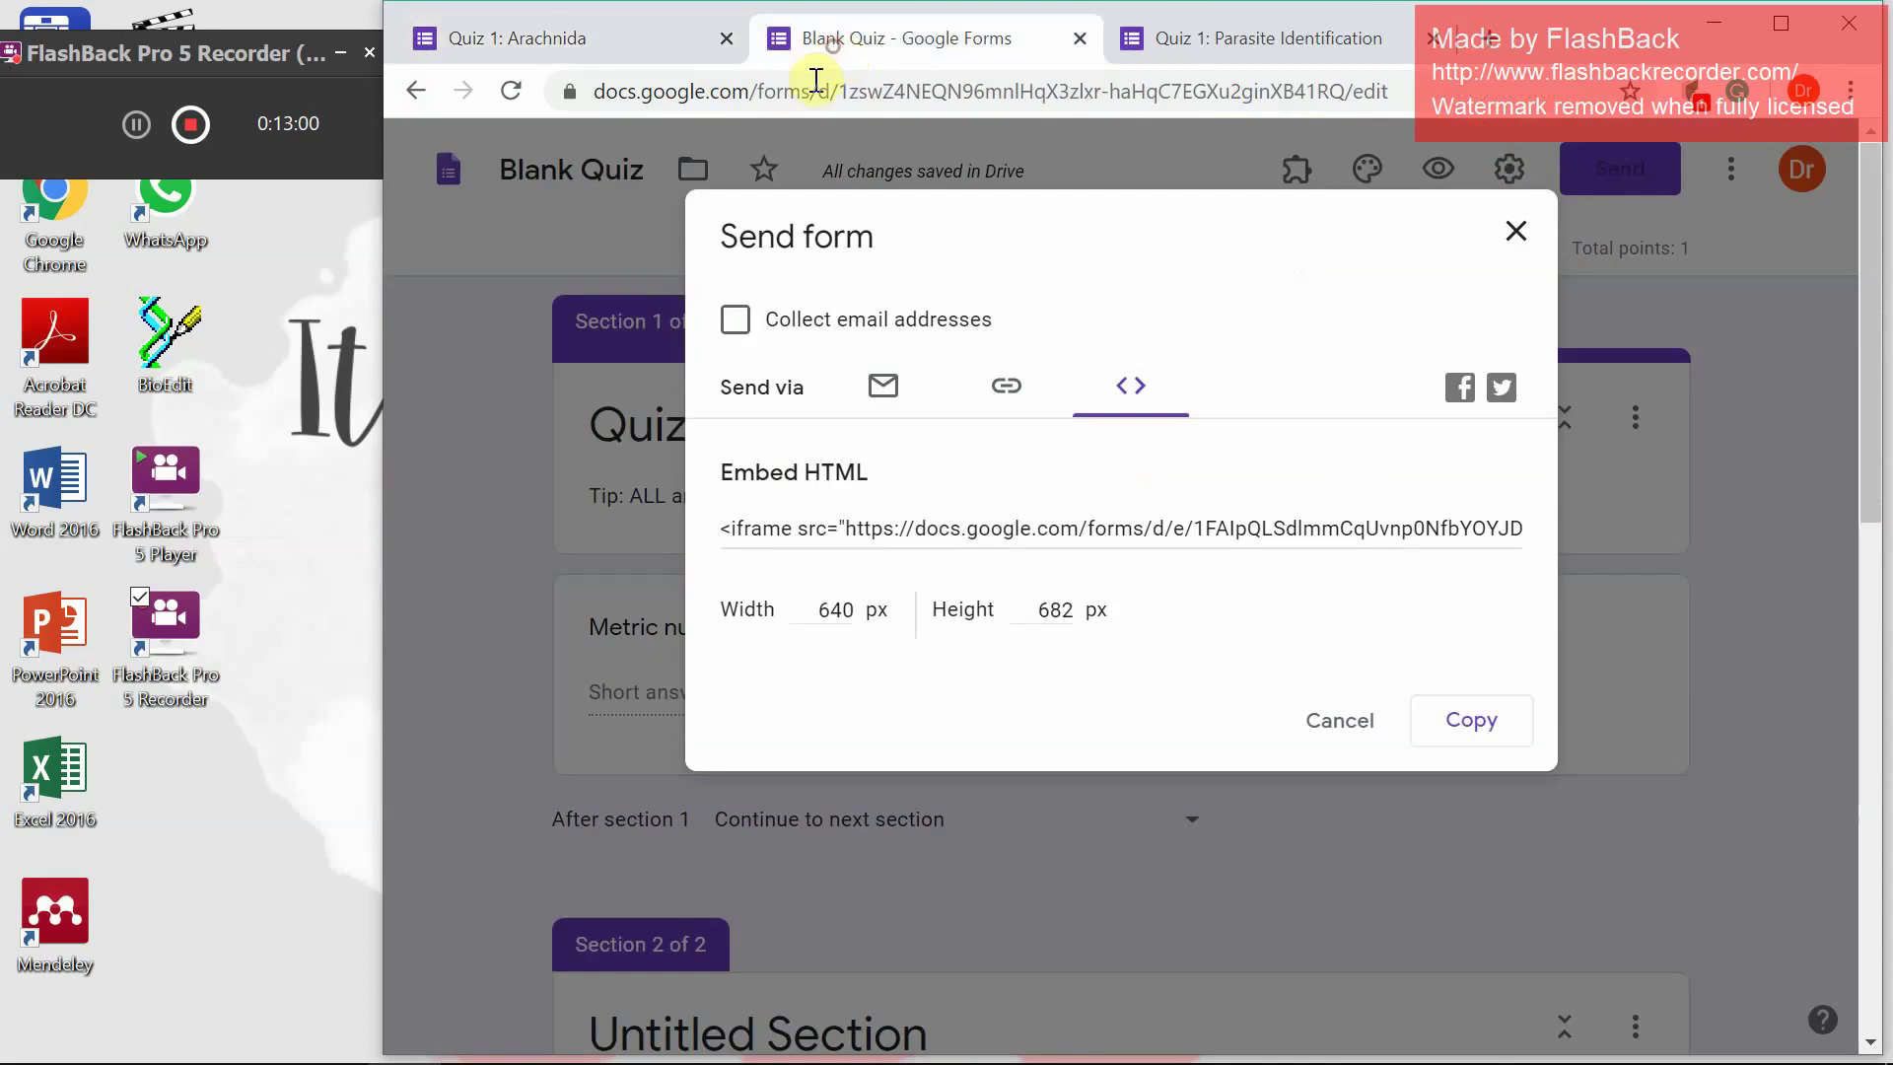
left_click(1514, 235)
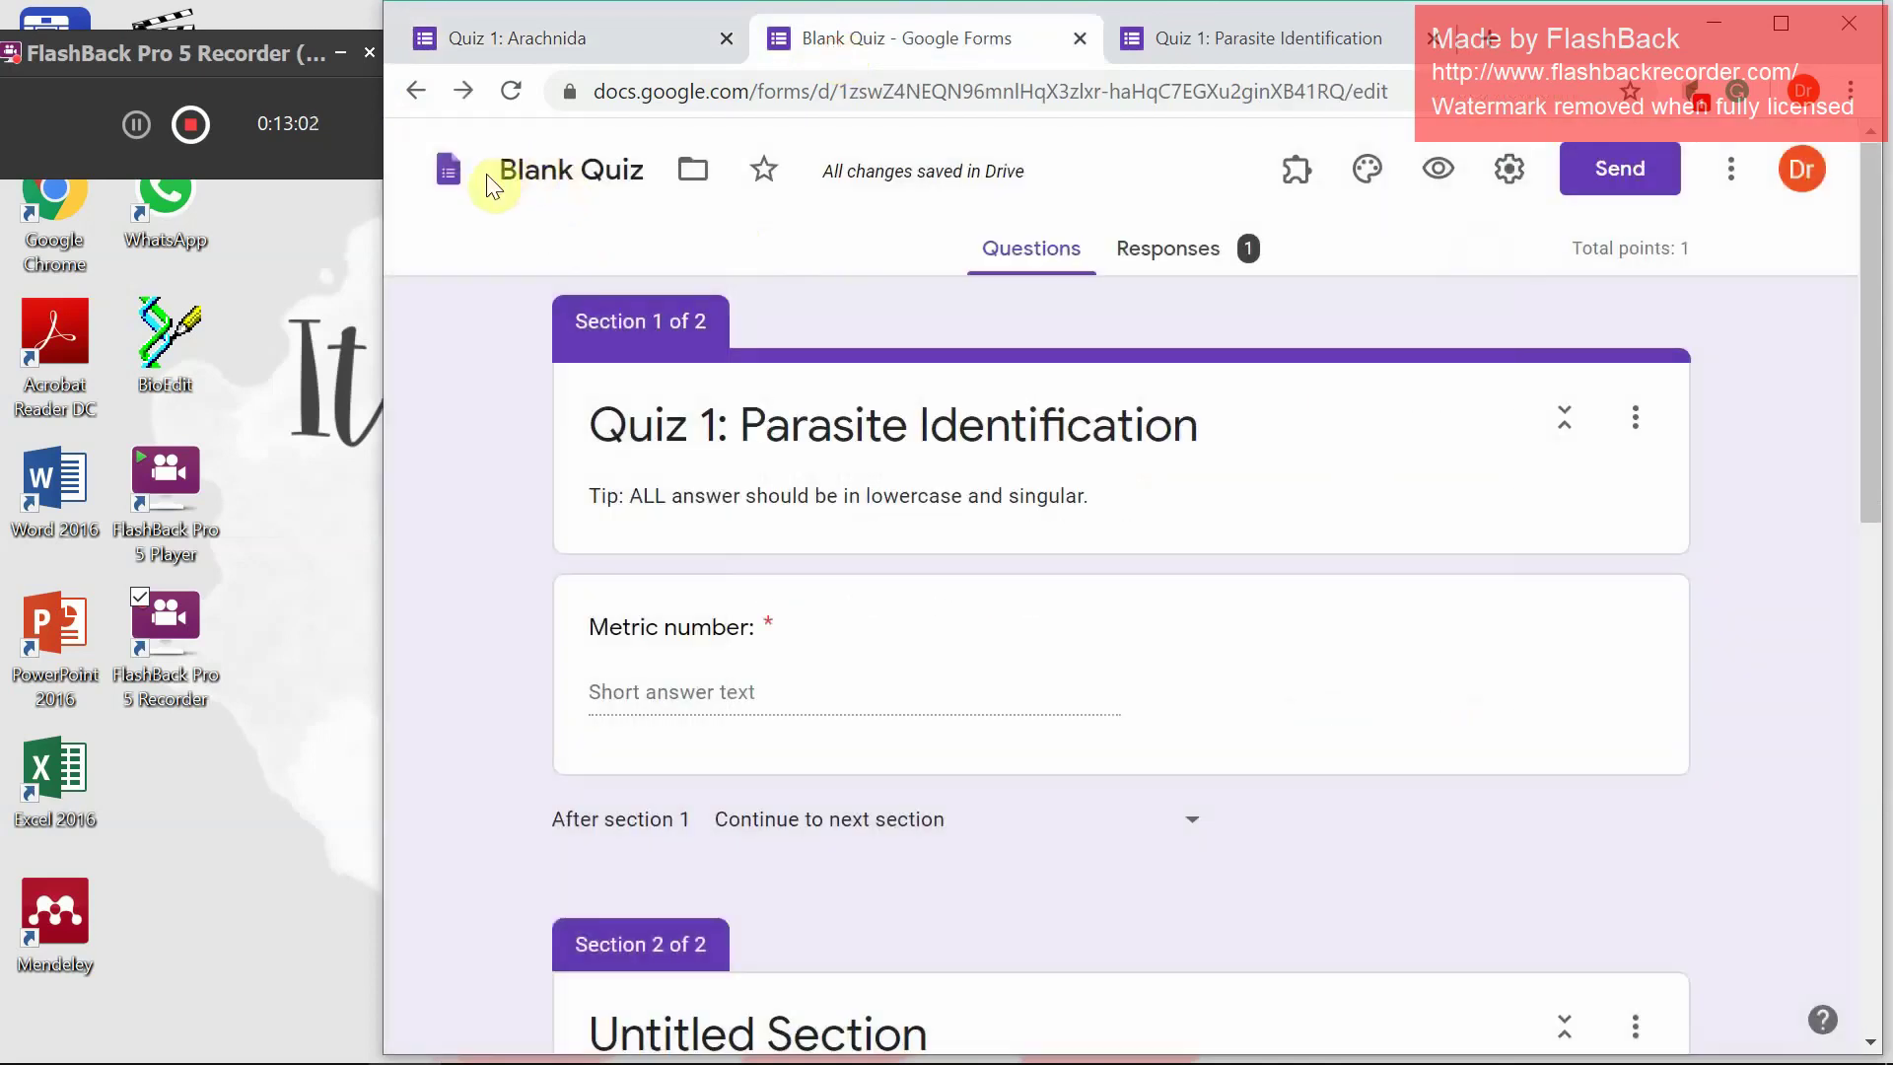
left_click(448, 172)
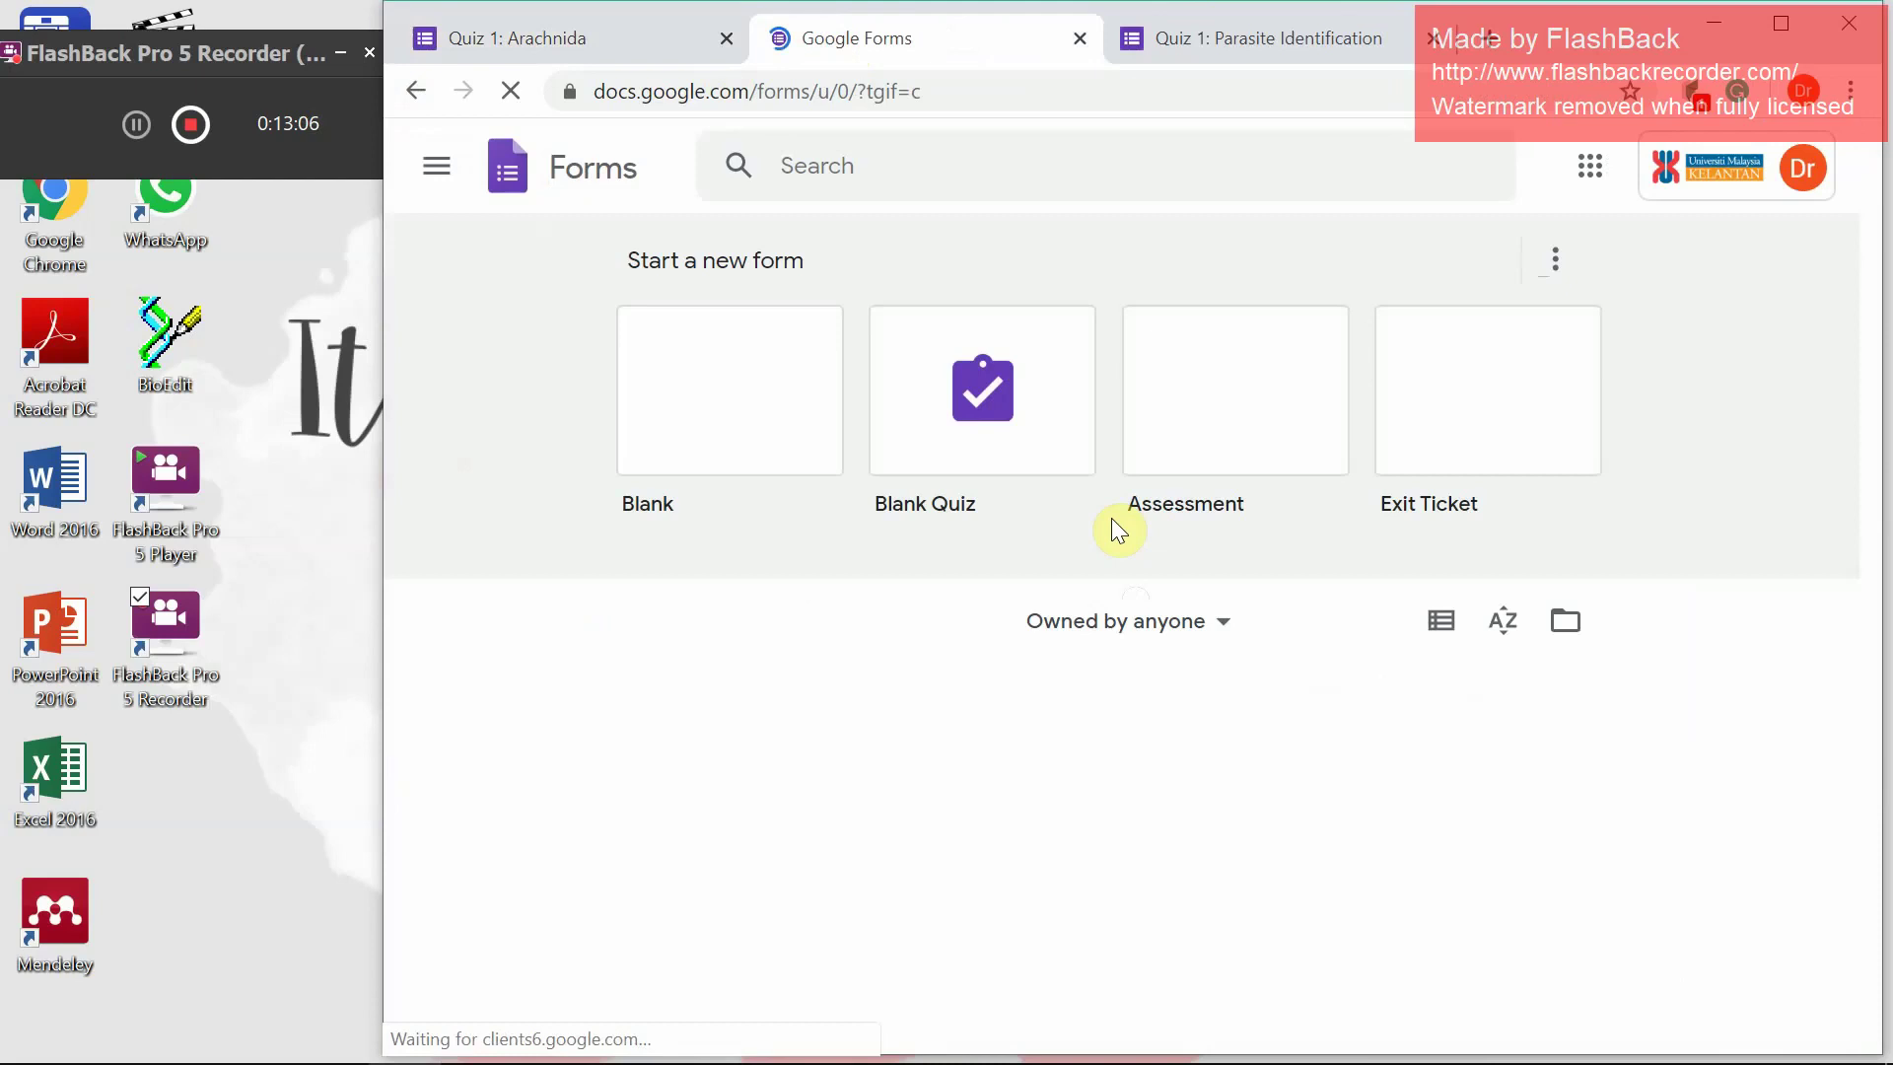
scroll(1118, 529, "down", 3)
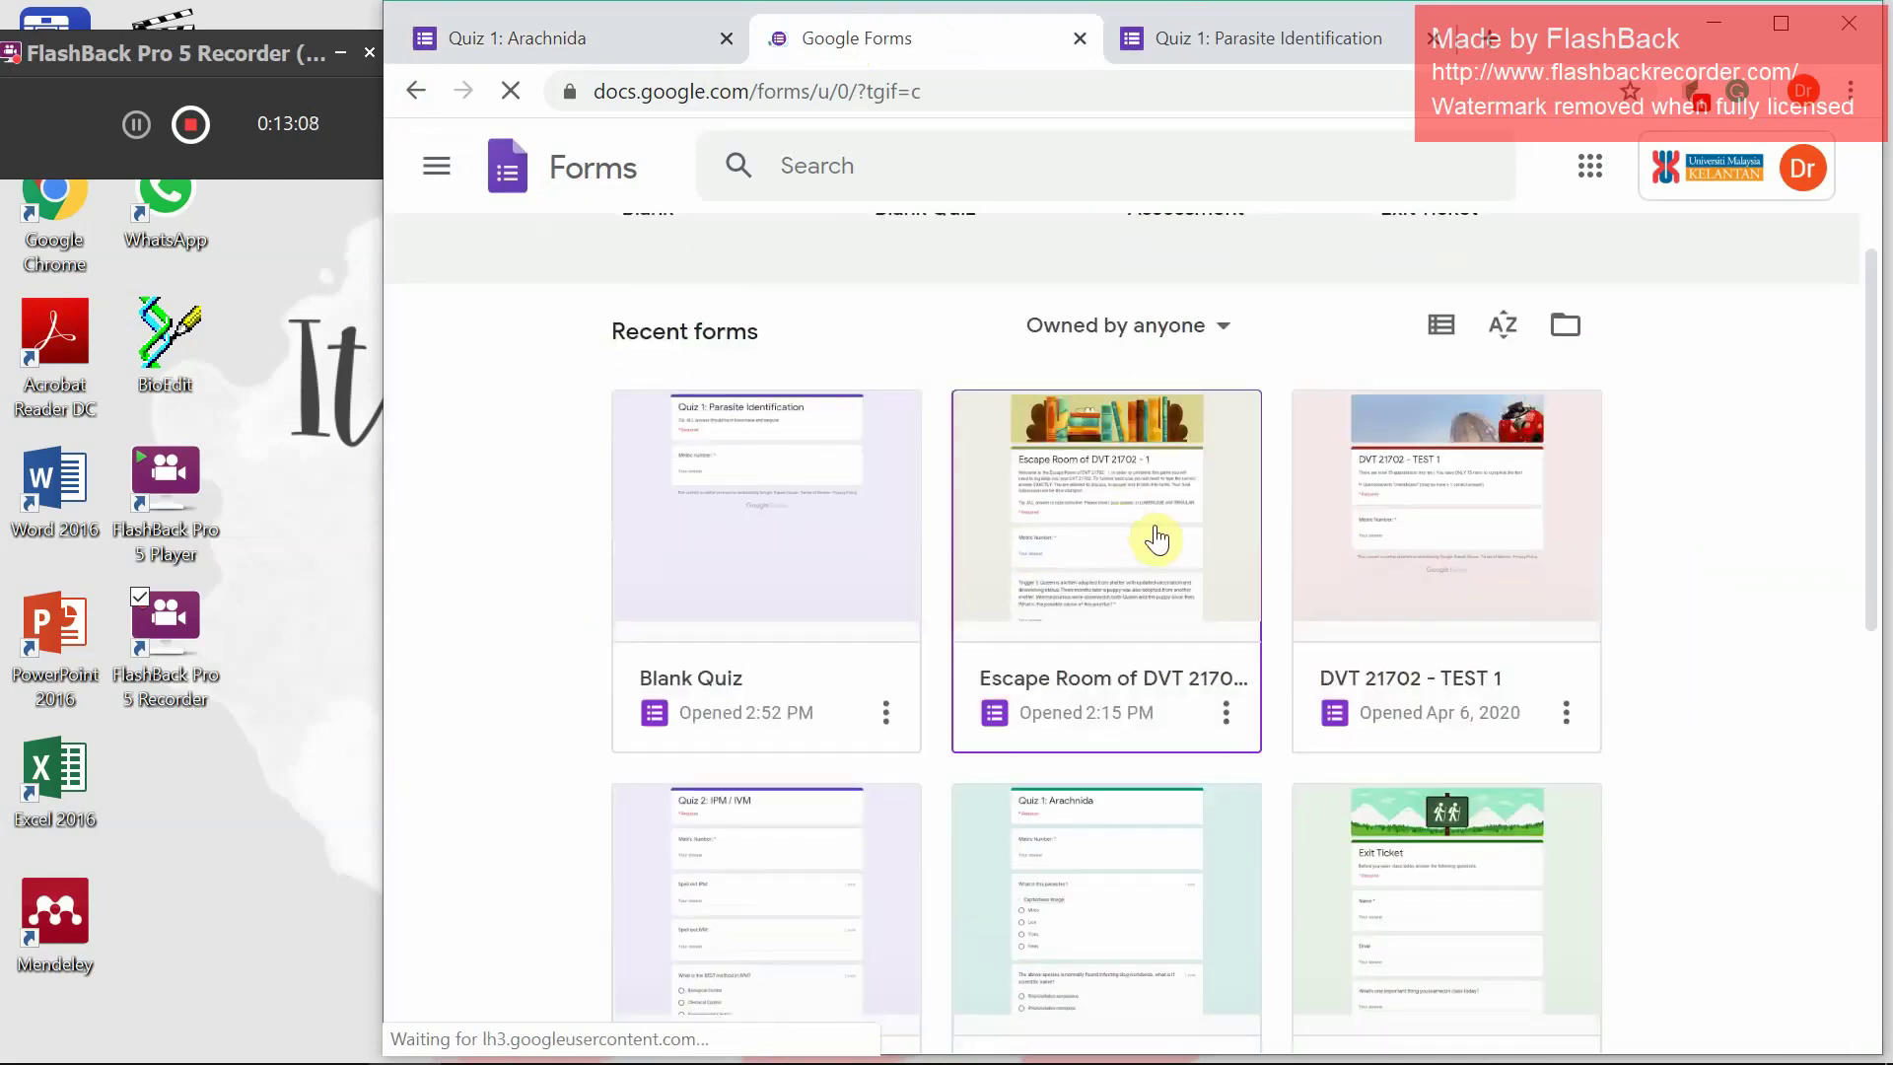
scroll(1380, 591, "down", 2)
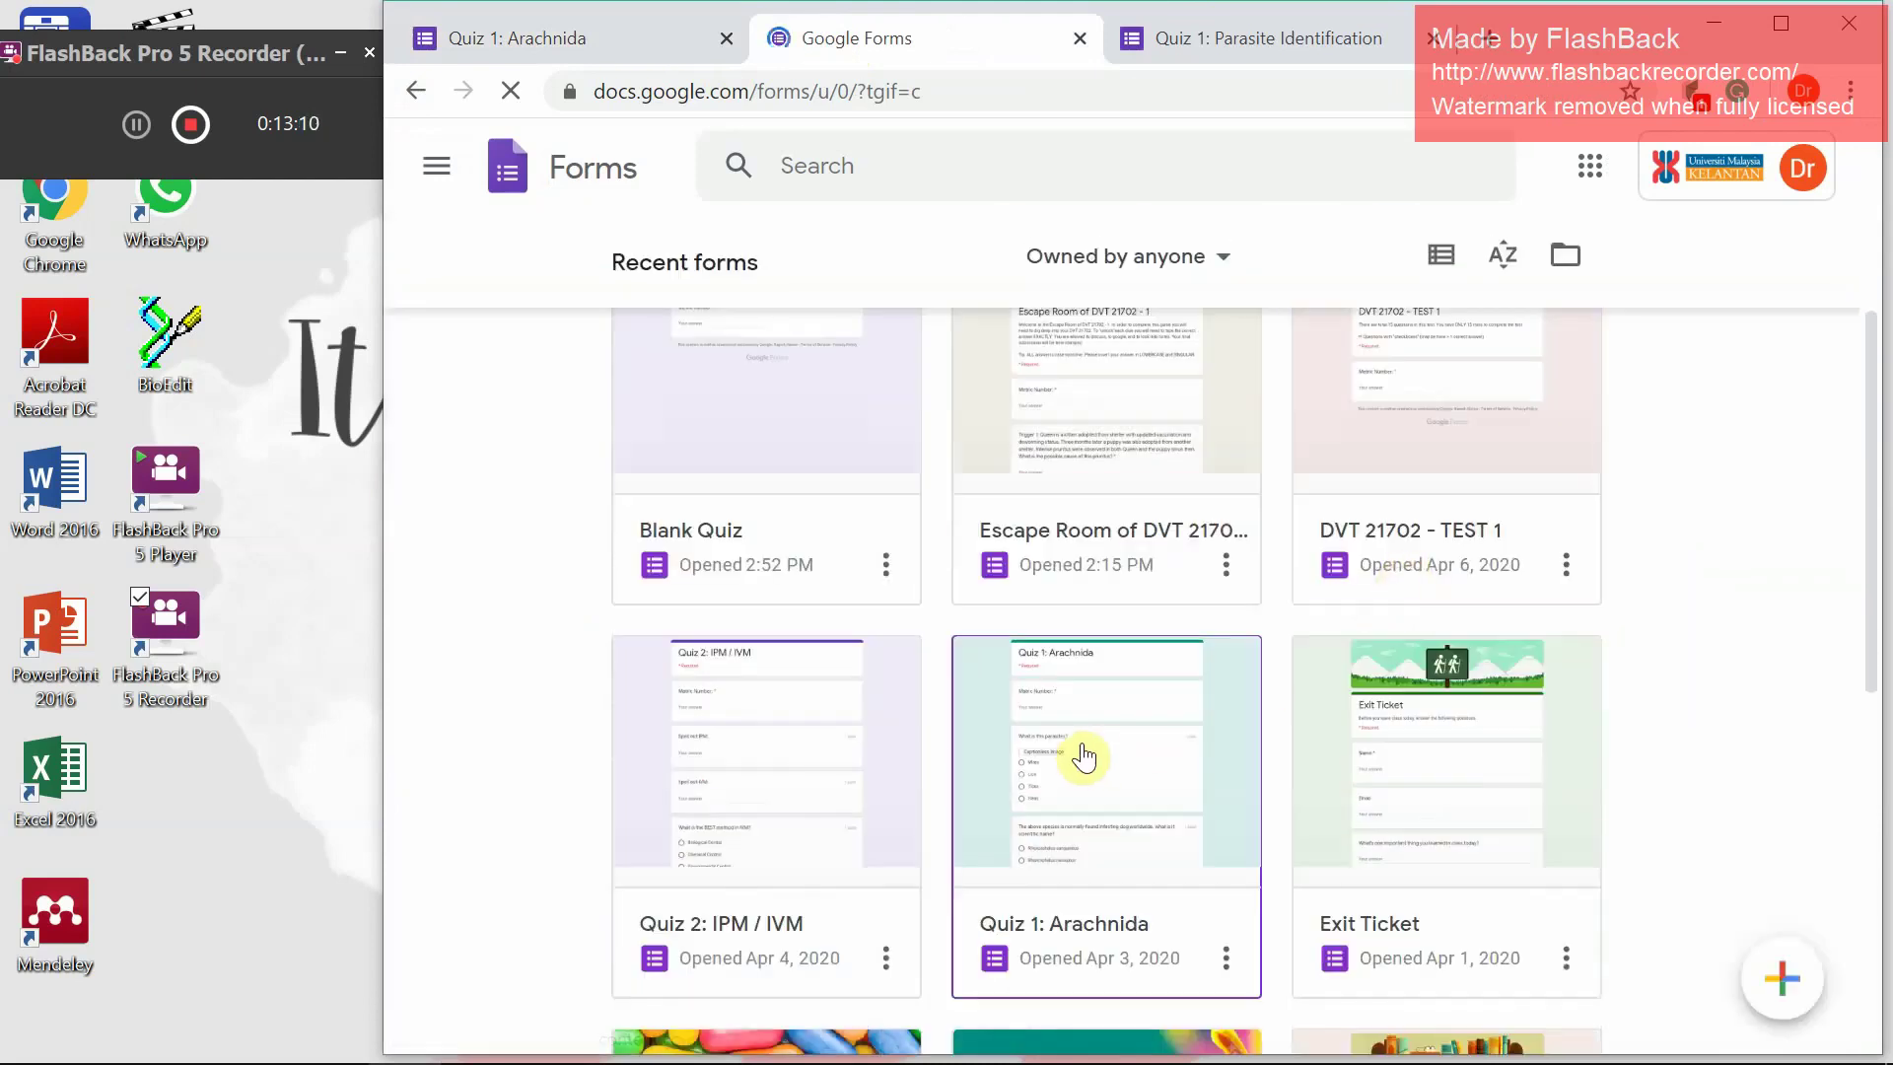
left_click(1147, 600)
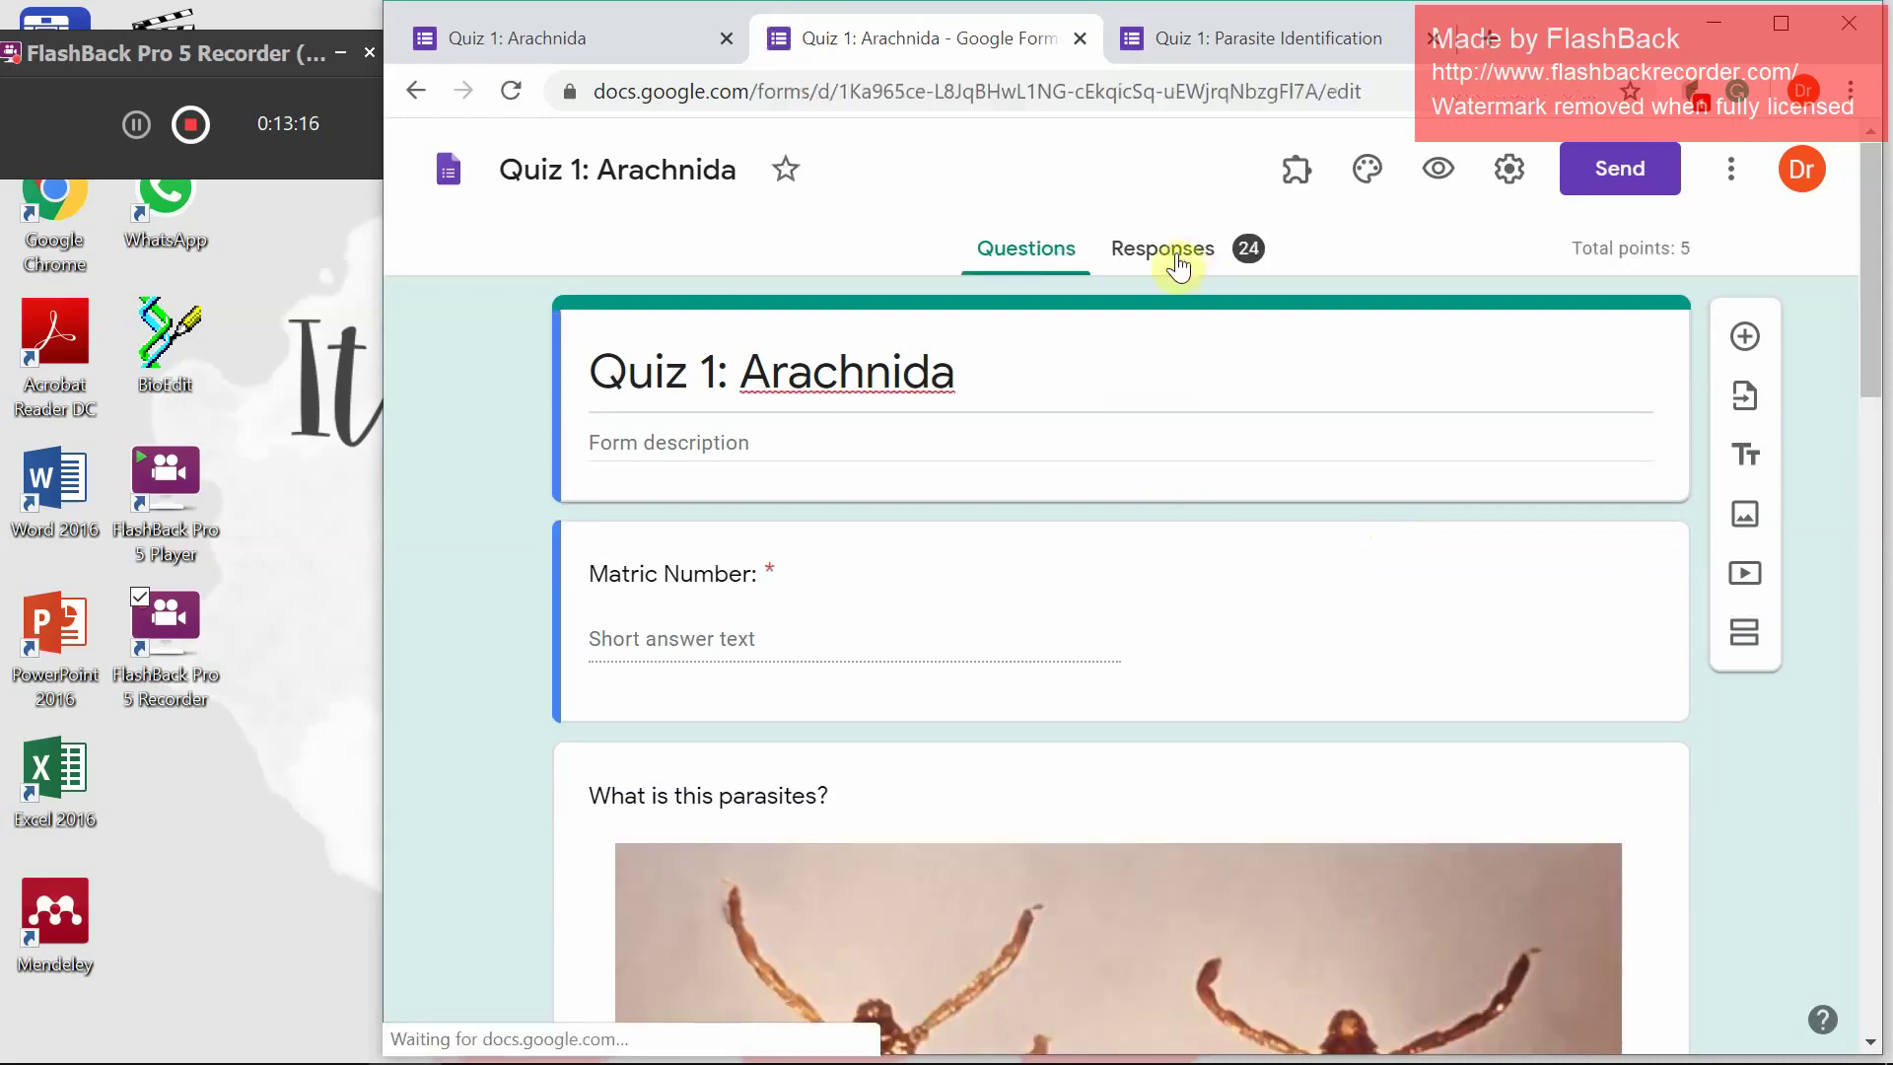
Open the Arachnida quiz's response summary and examine the score insights, points distribution chart and frequently missed questions
left_click(1176, 254)
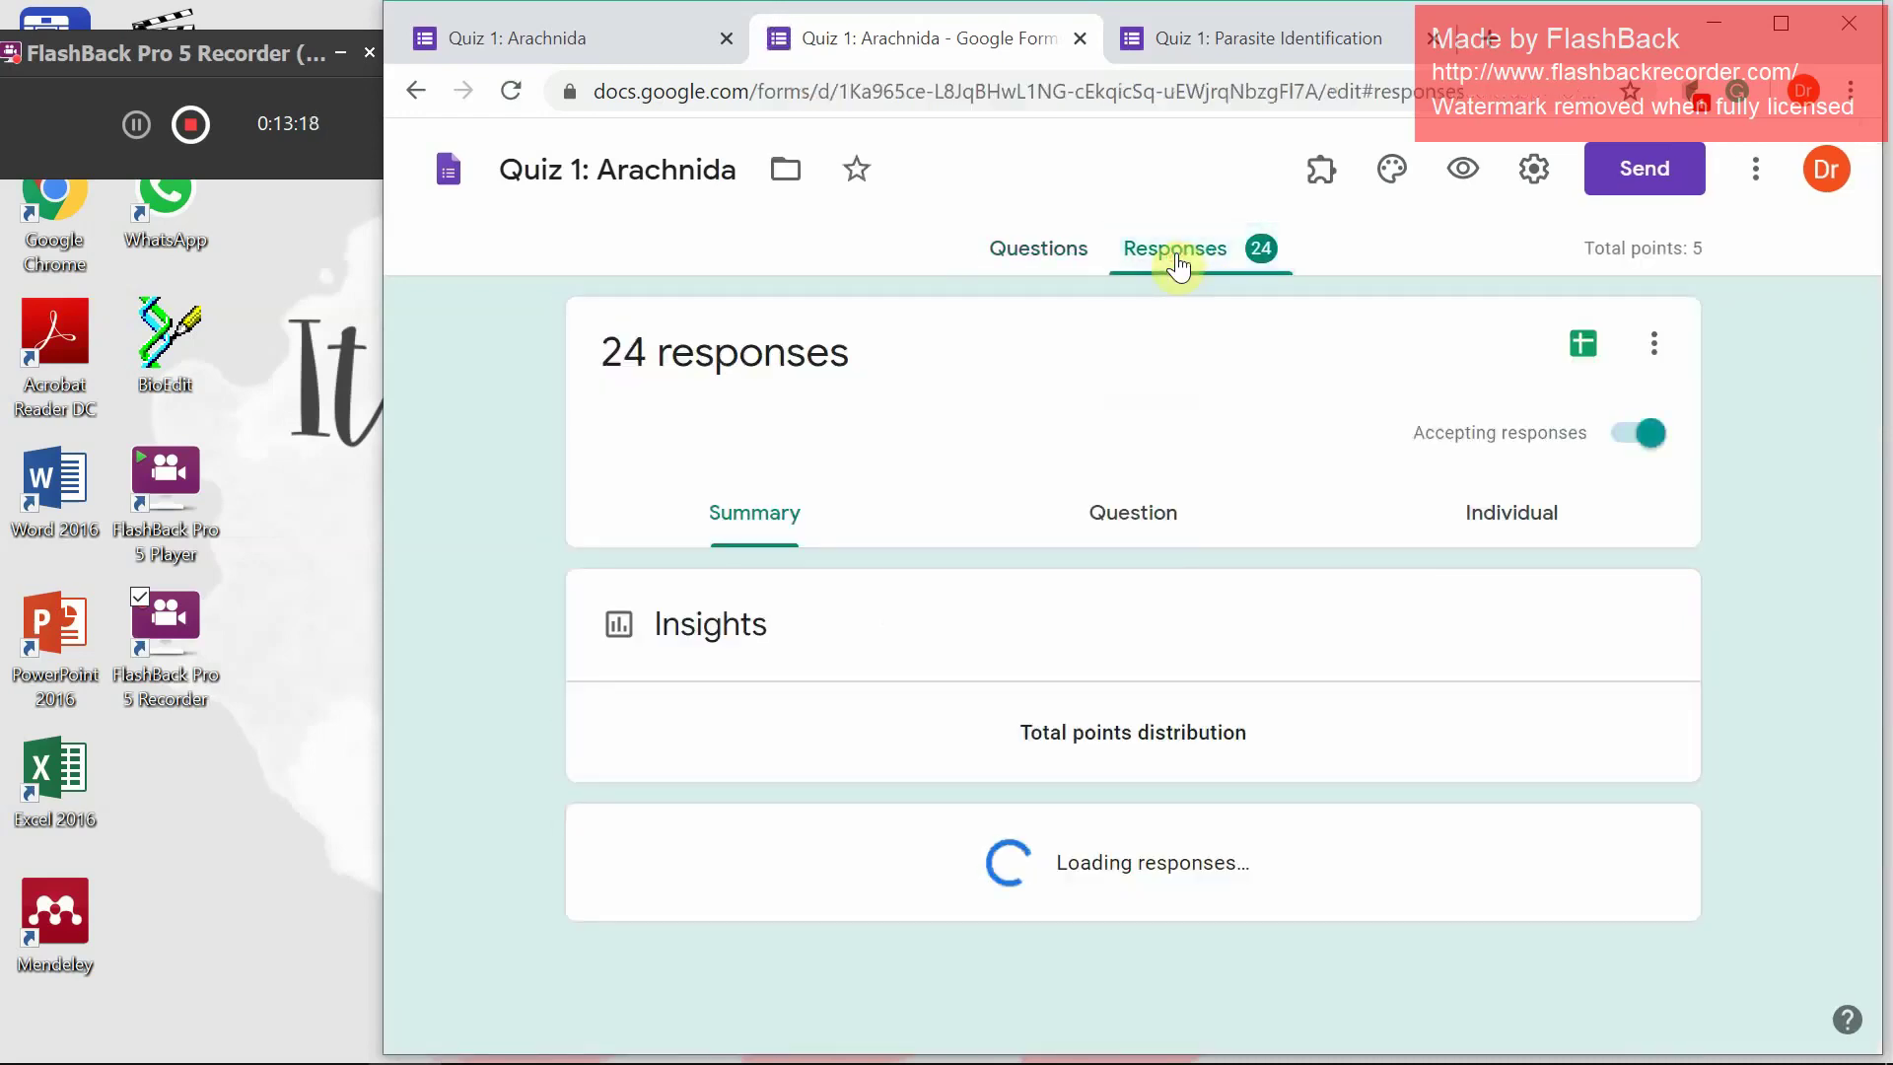
scroll(878, 542, "down", 1)
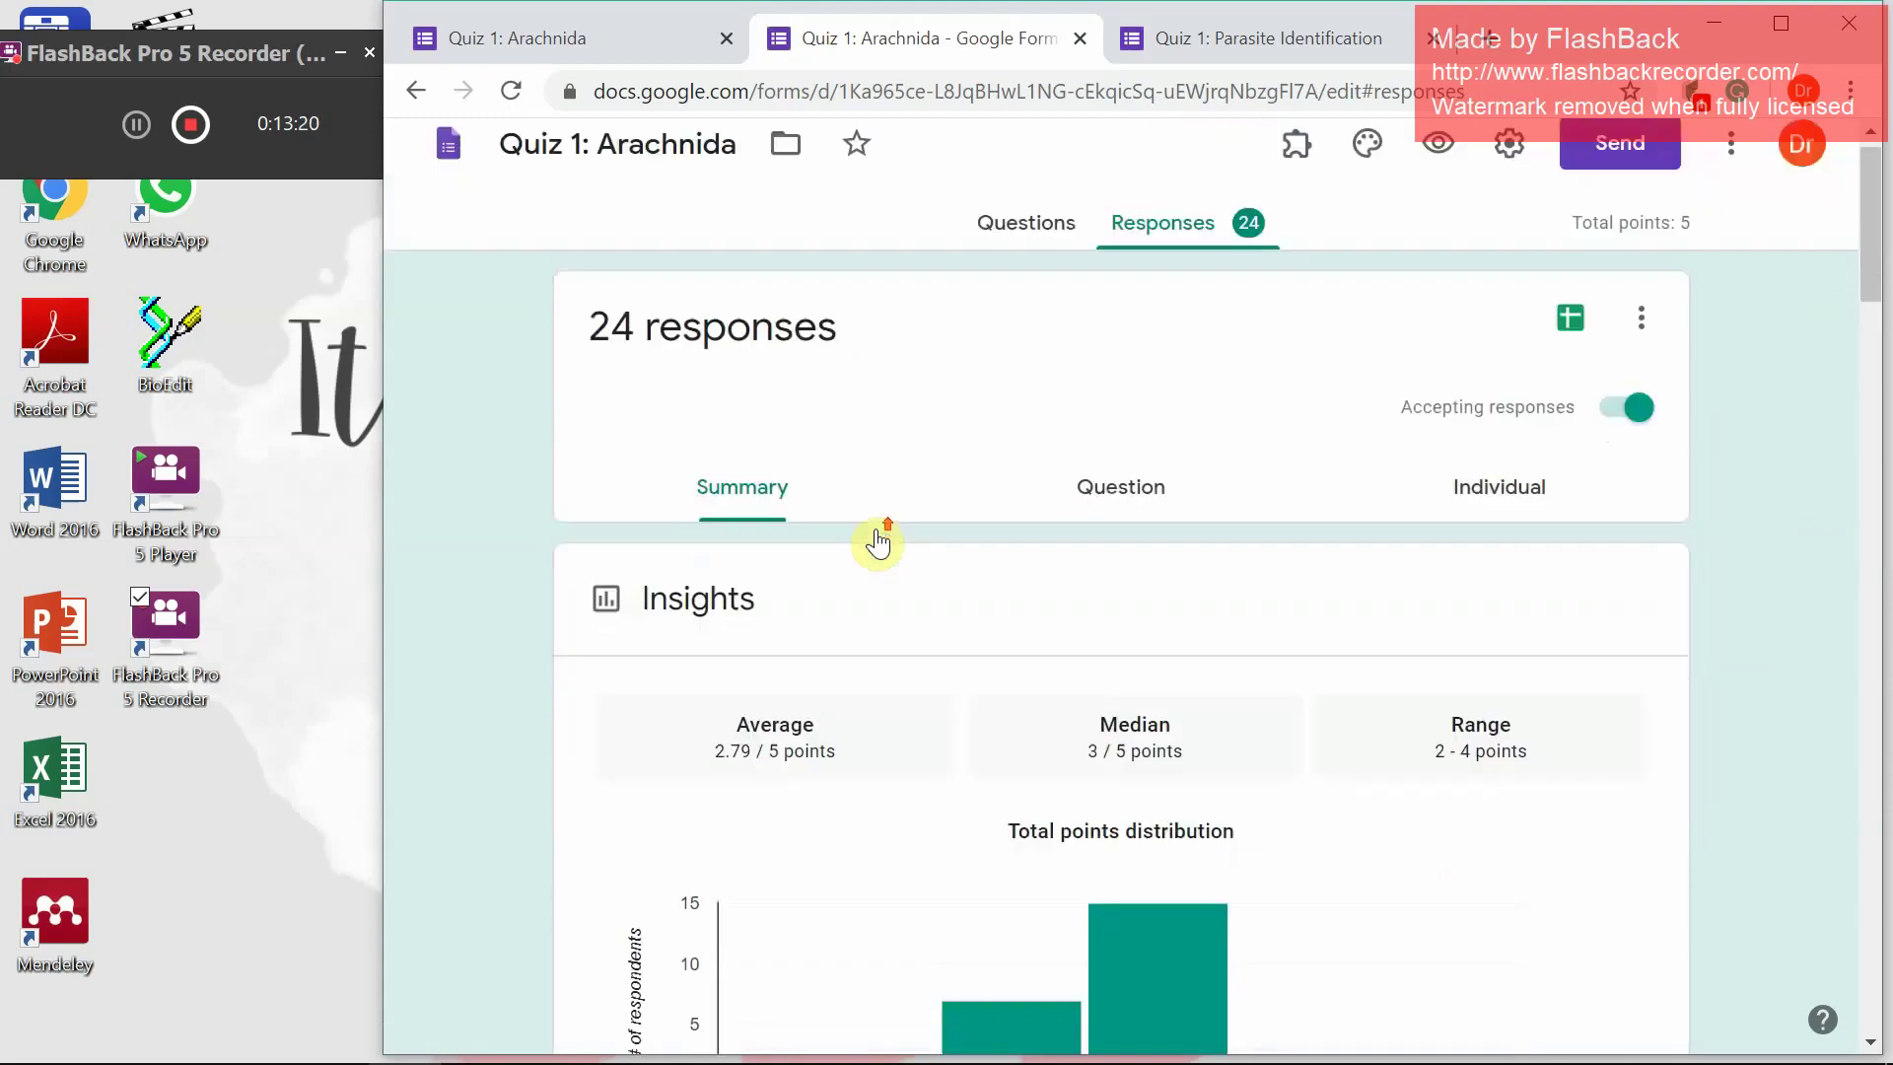
scroll(877, 542, "up", 1)
scroll(784, 505, "down", 2)
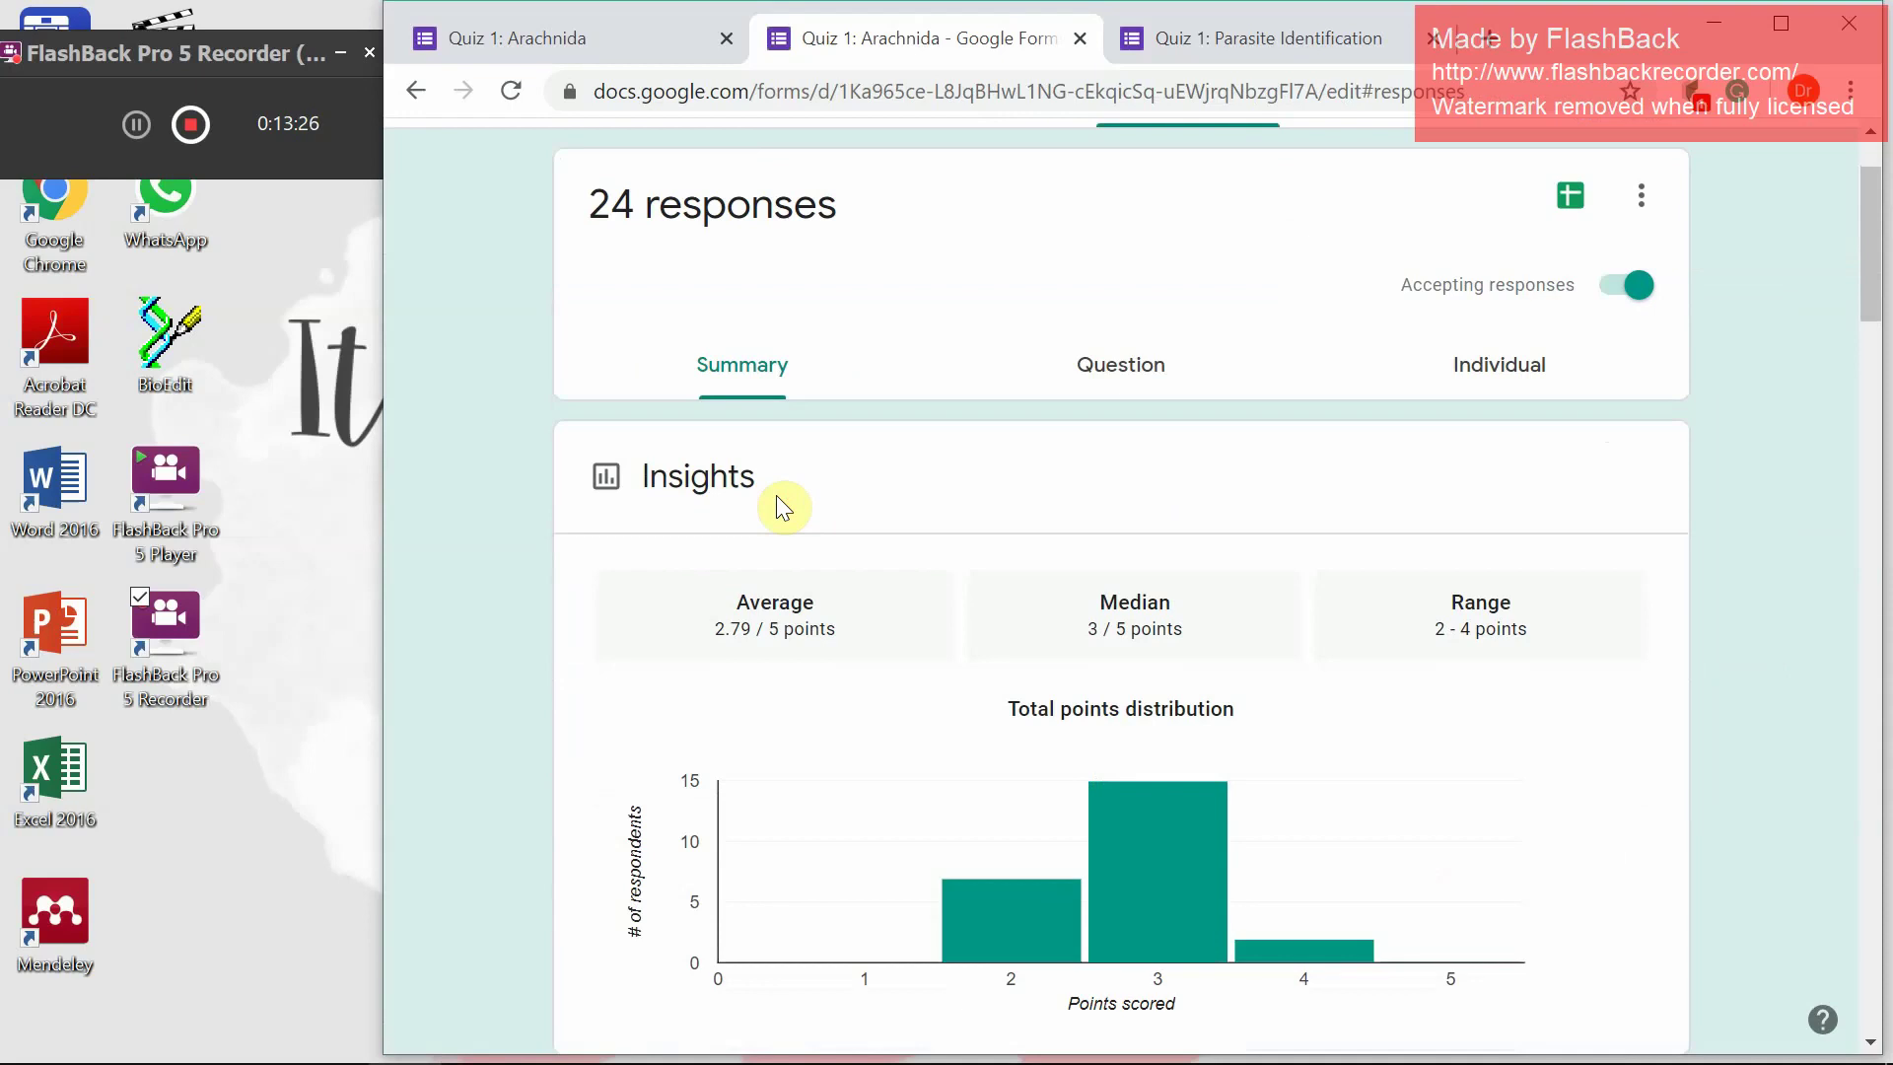
scroll(902, 512, "down", 4)
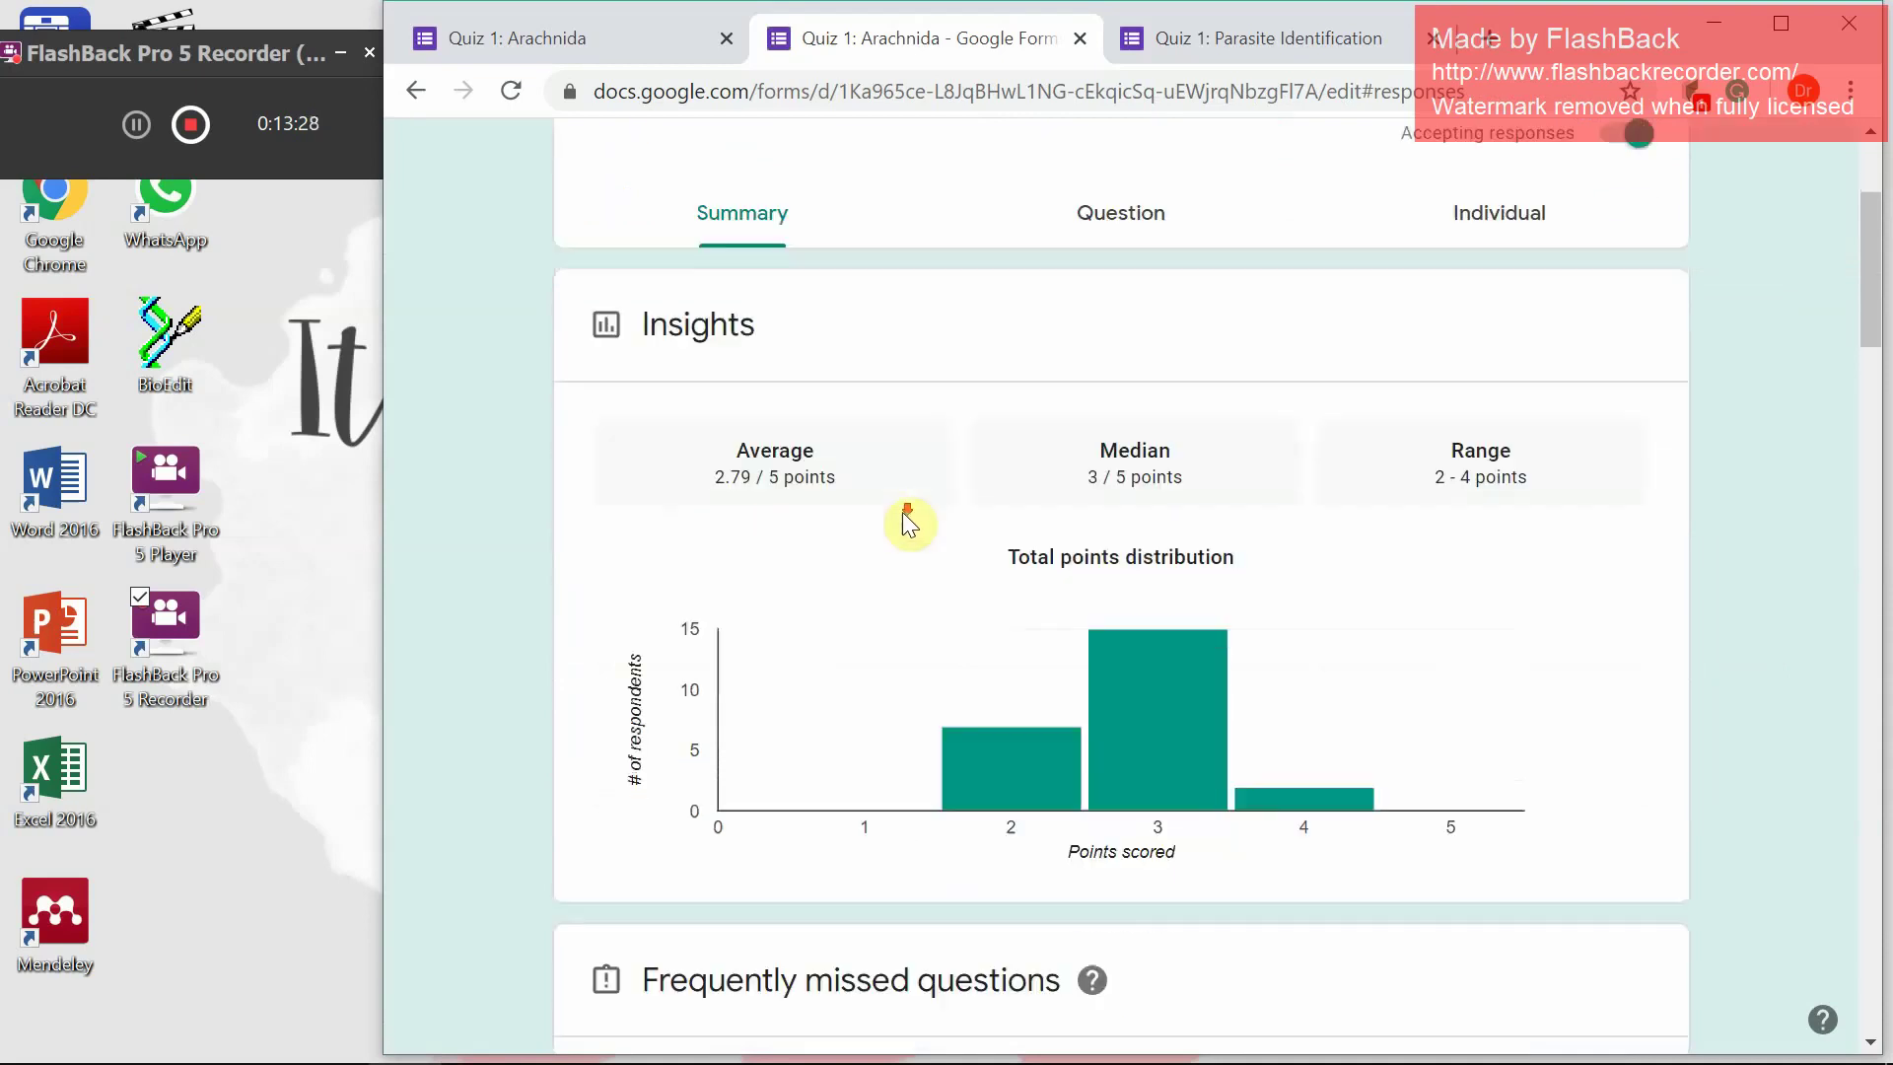
scroll(902, 513, "down", 3)
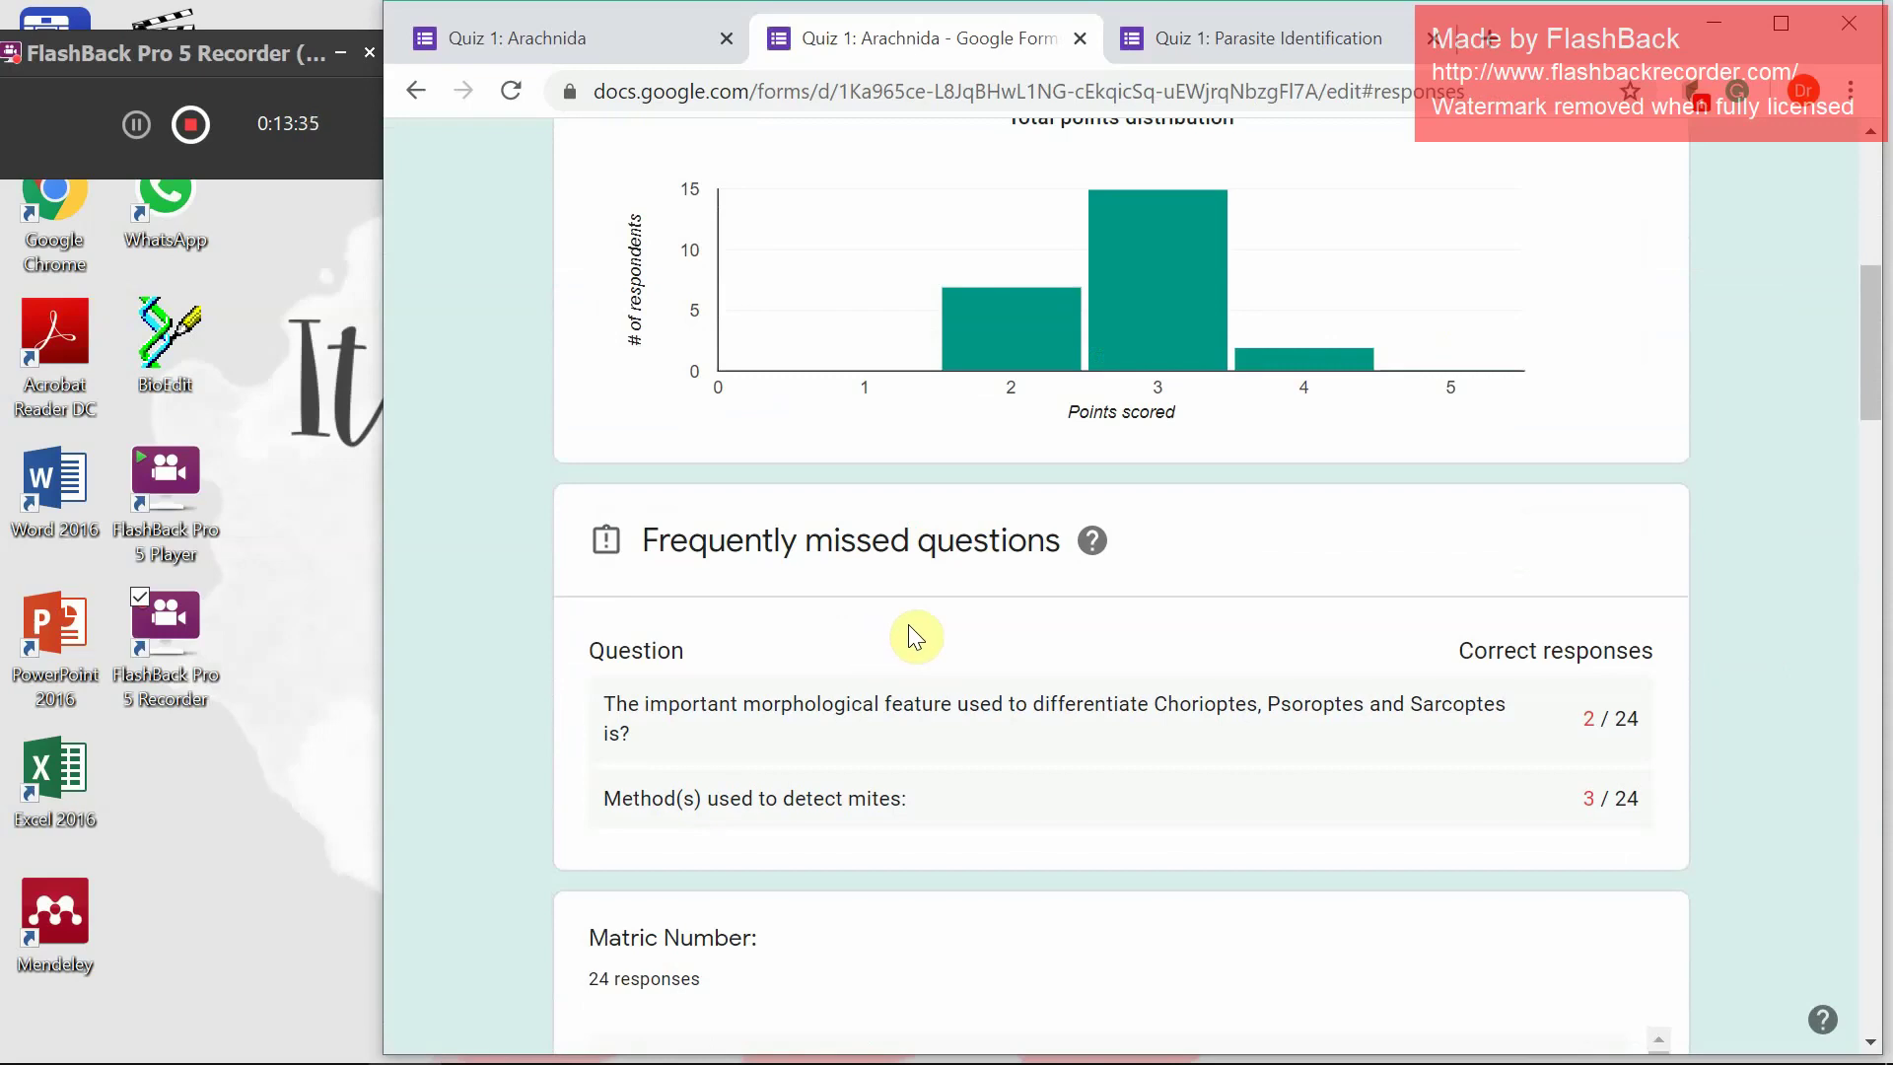
Look through the submitted matric numbers, the multiple-choice answer charts and the written answers to the morphological feature question
scroll(919, 629, "down", 4)
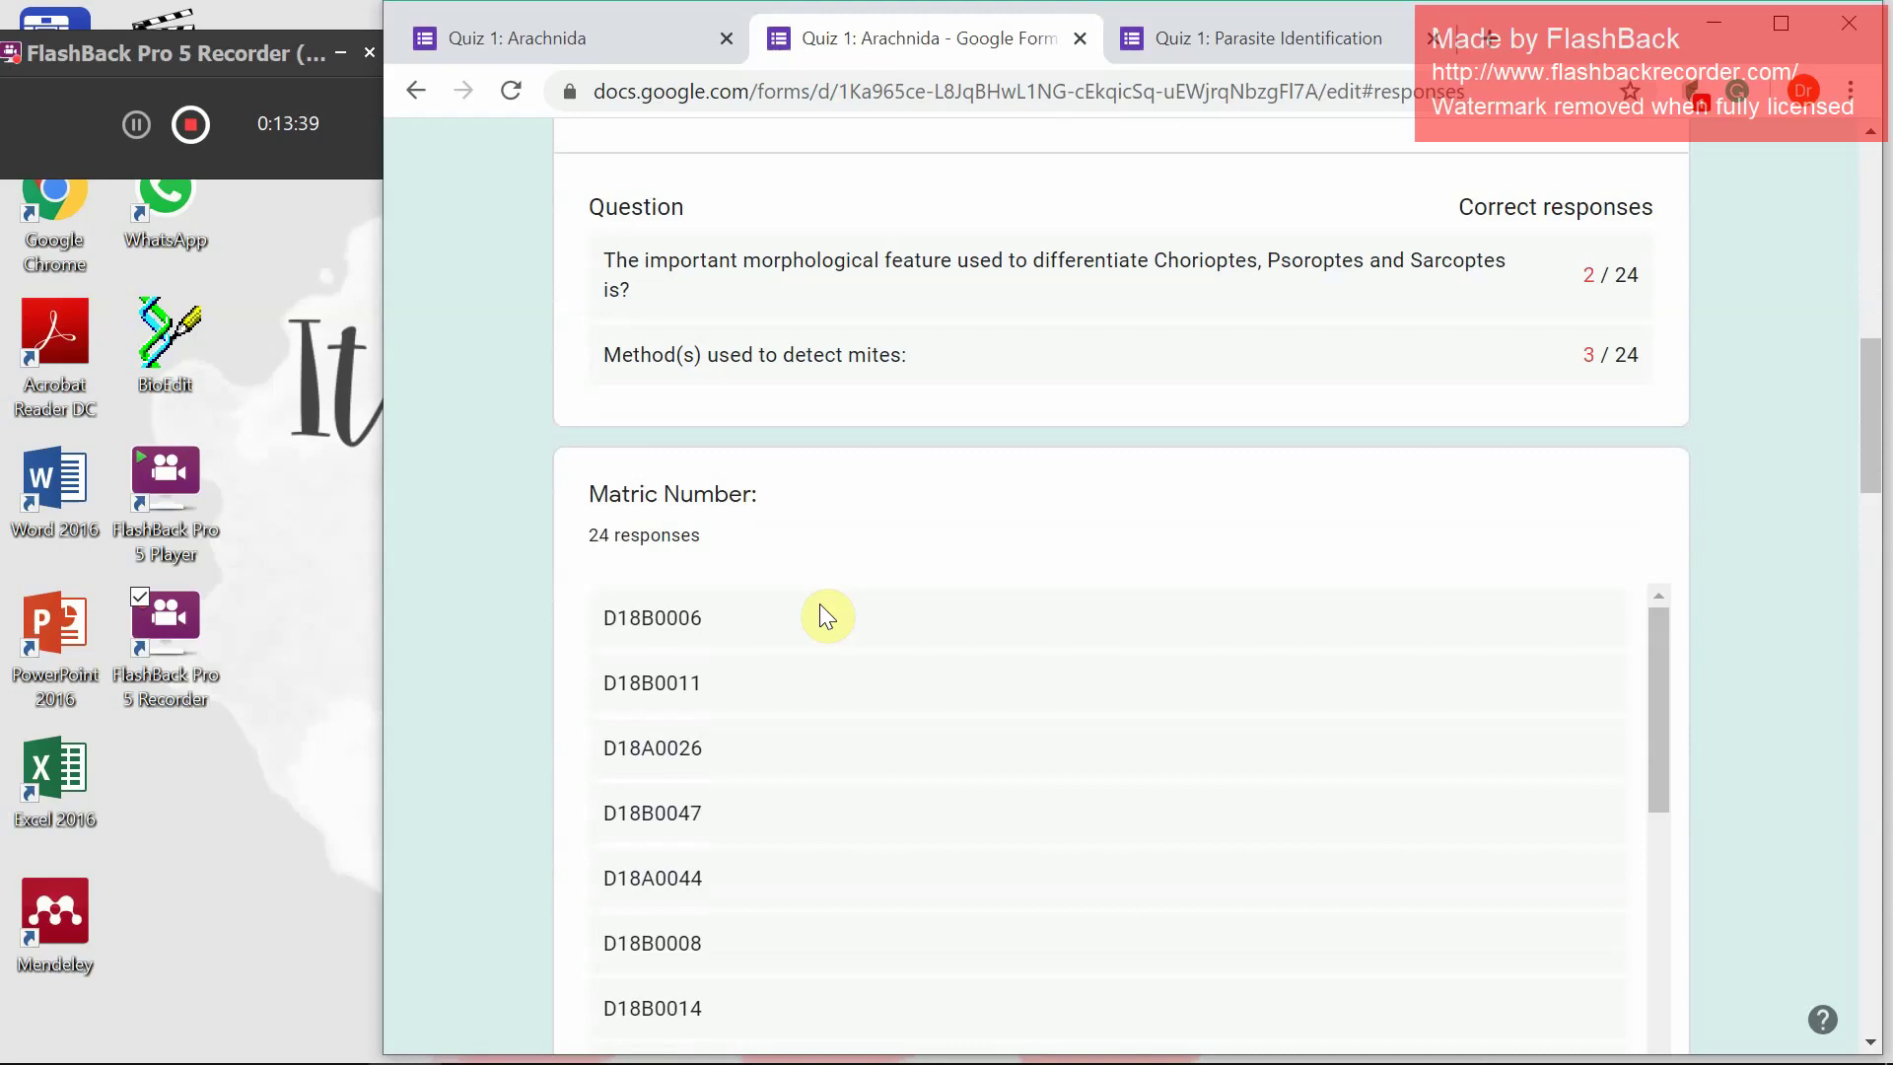
scroll(819, 603, "down", 6)
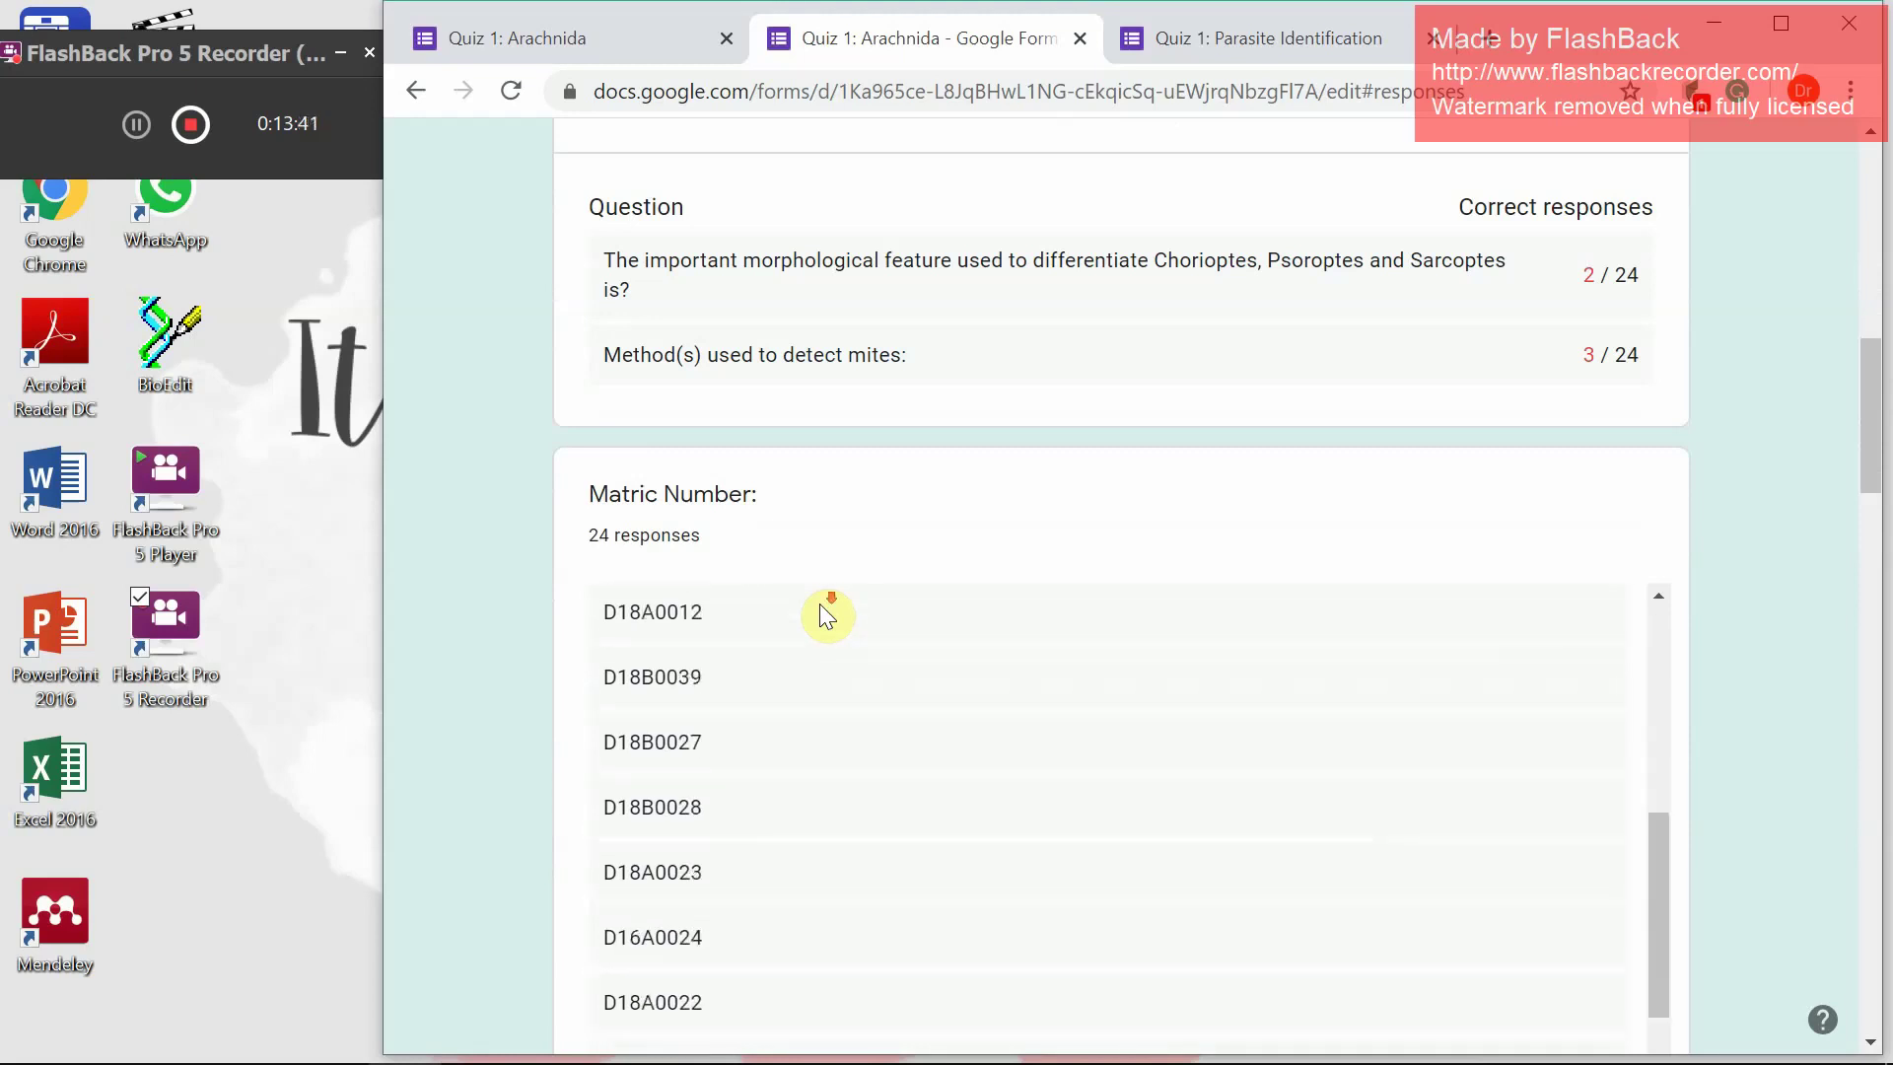
scroll(826, 616, "down", 3)
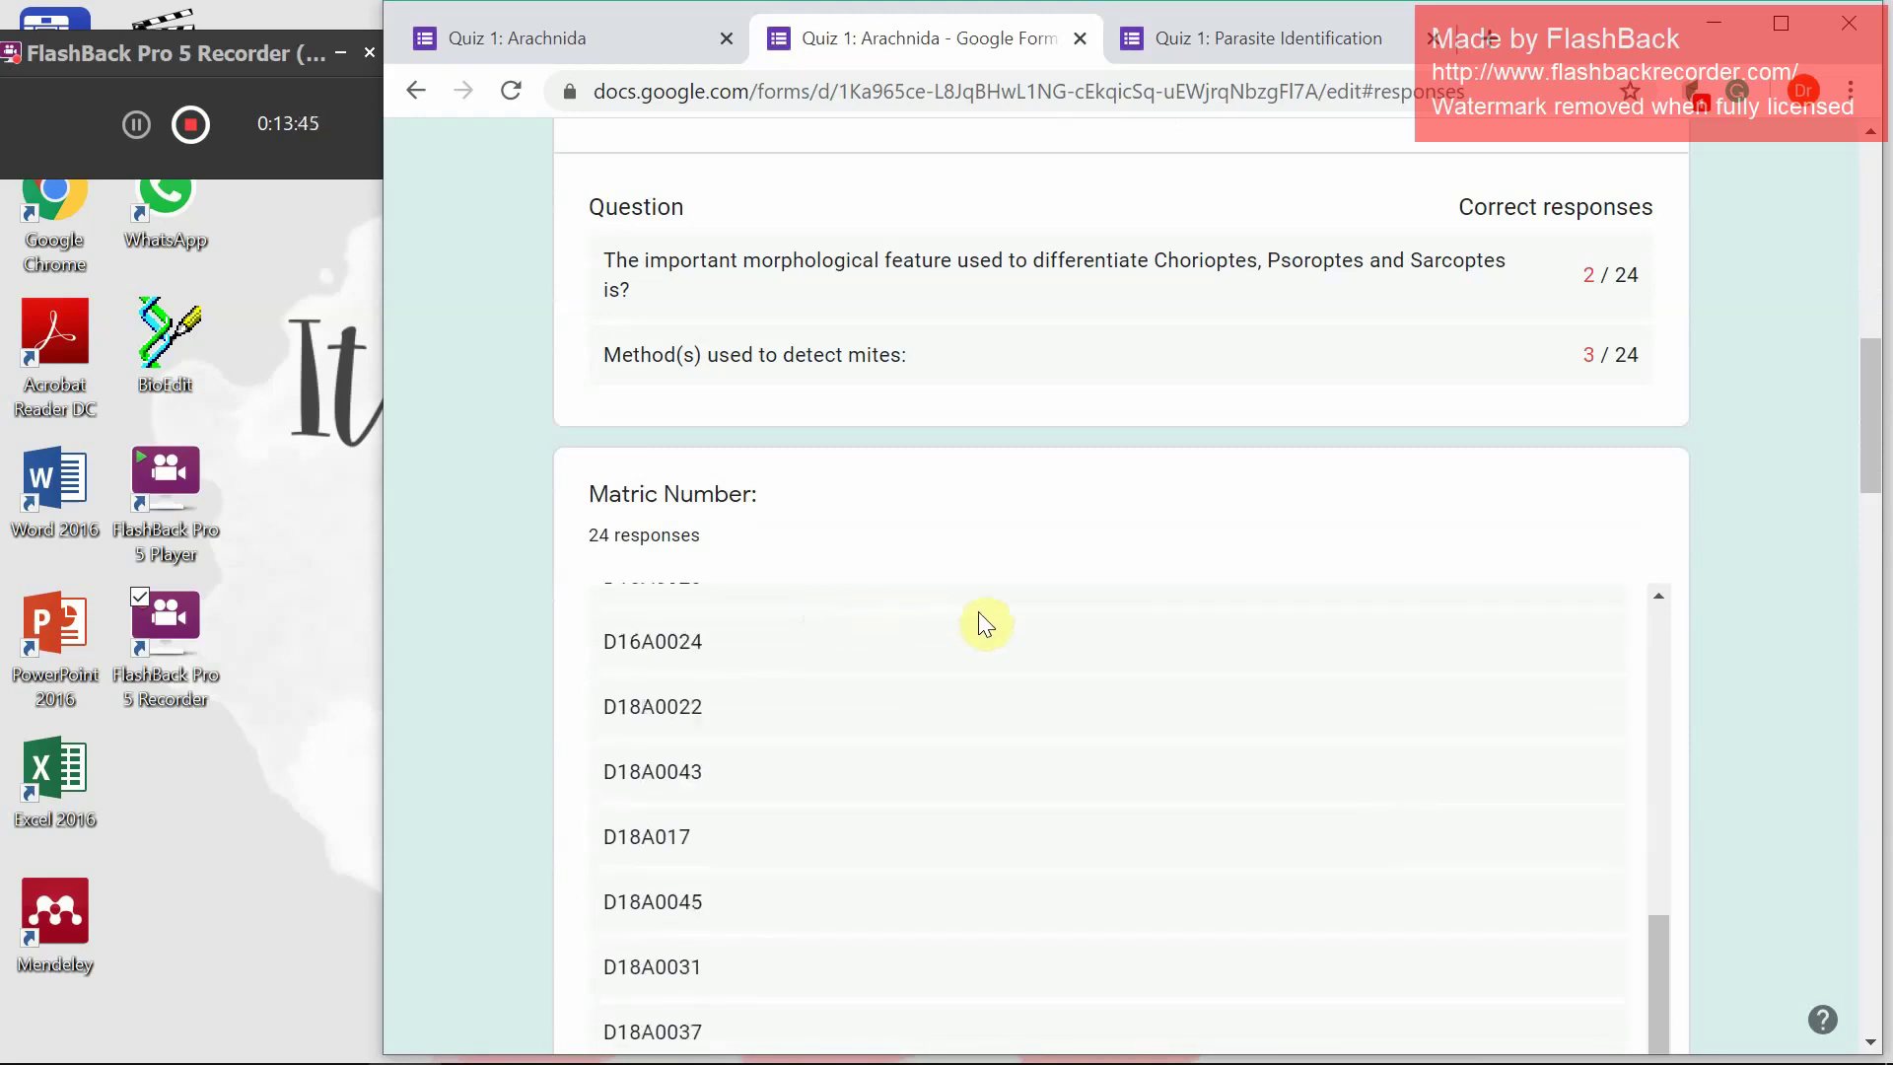
scroll(980, 619, "down", 1)
scroll(1765, 690, "down", 19)
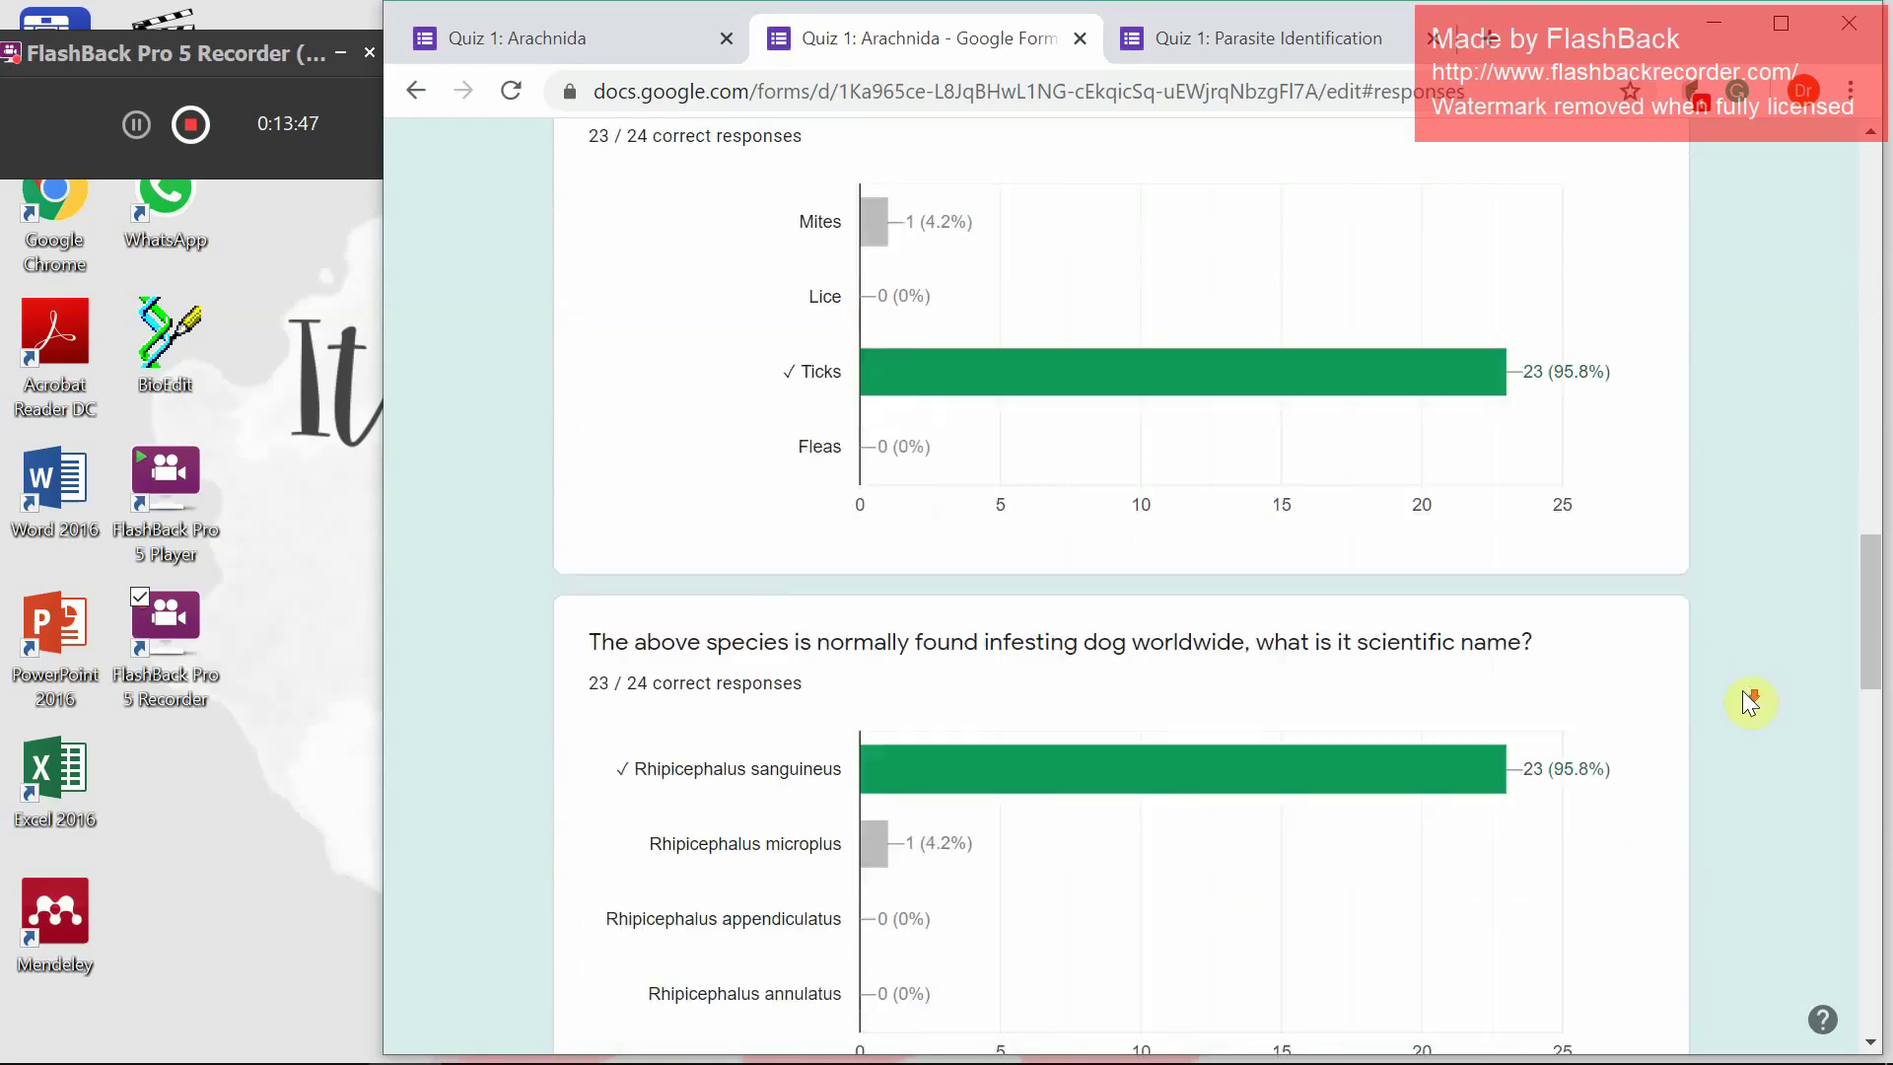
scroll(1003, 534, "down", 8)
scroll(1011, 540, "down", 10)
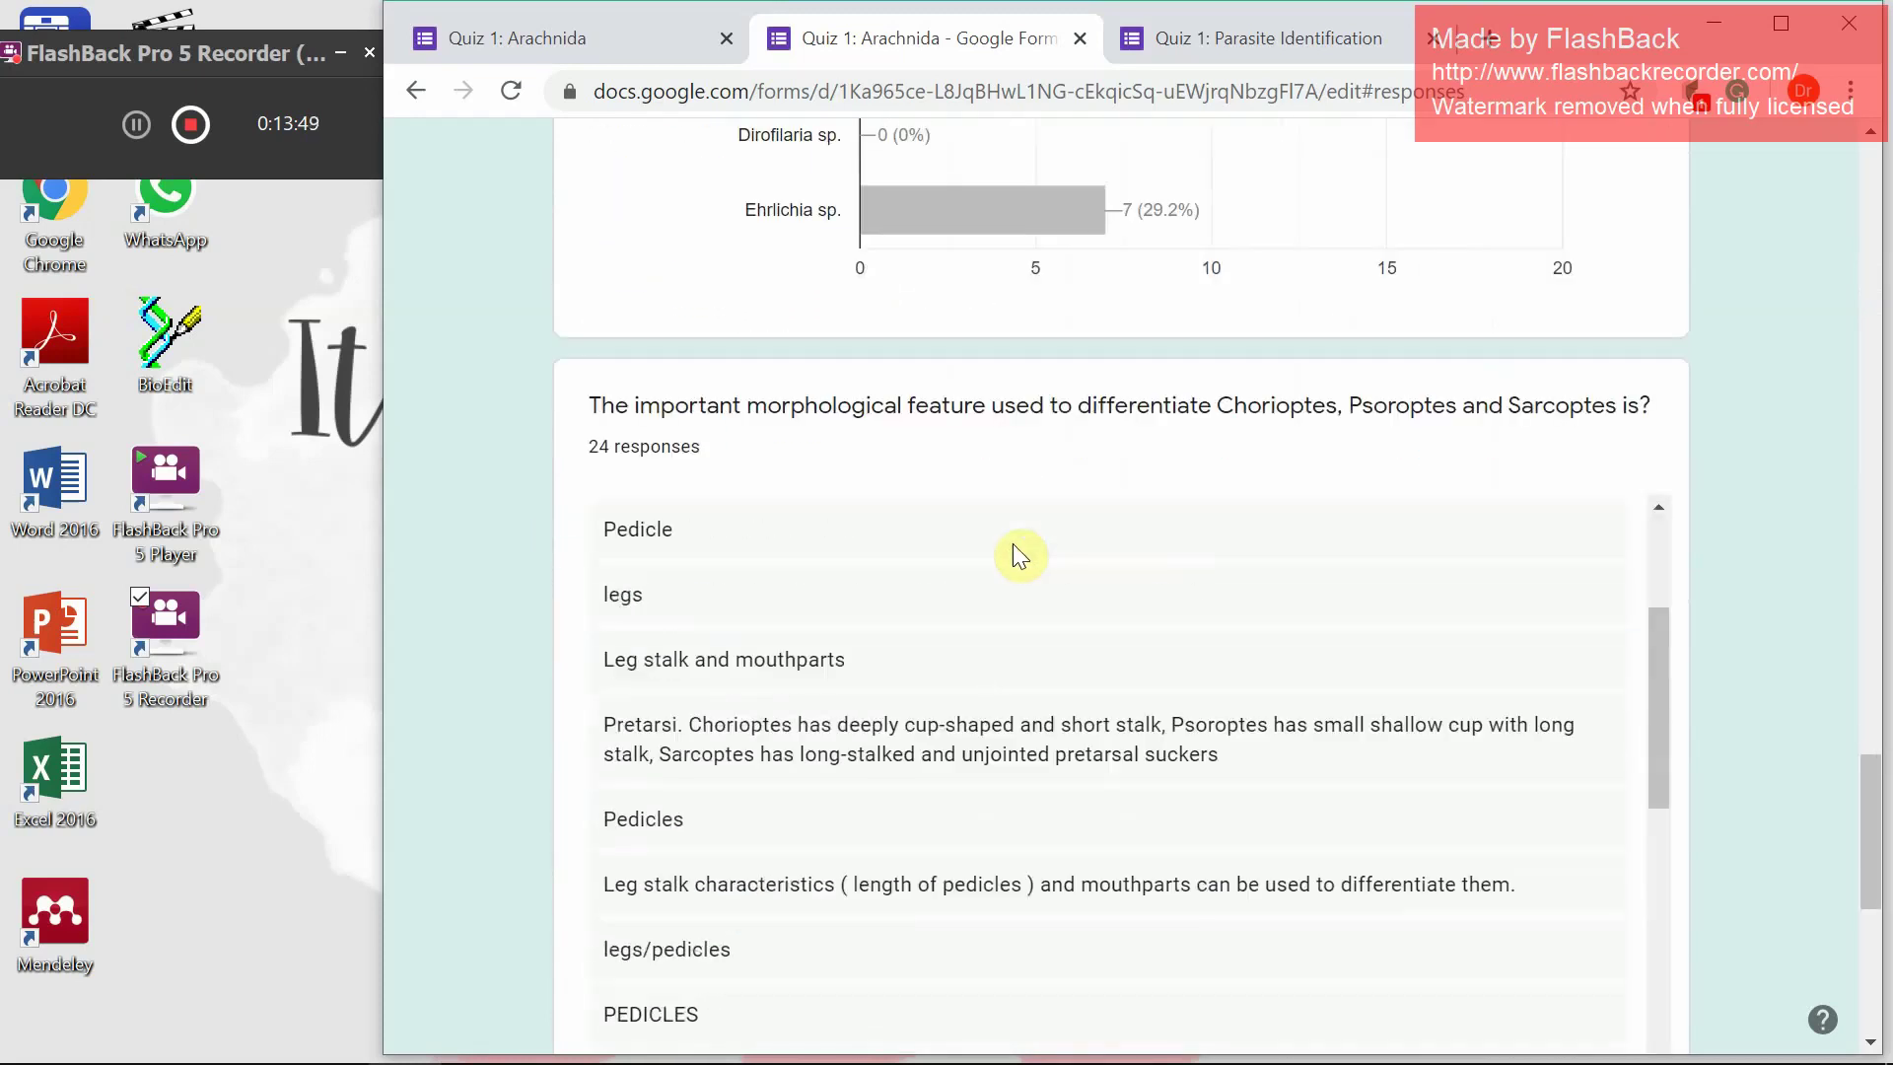
scroll(1014, 550, "down", 1)
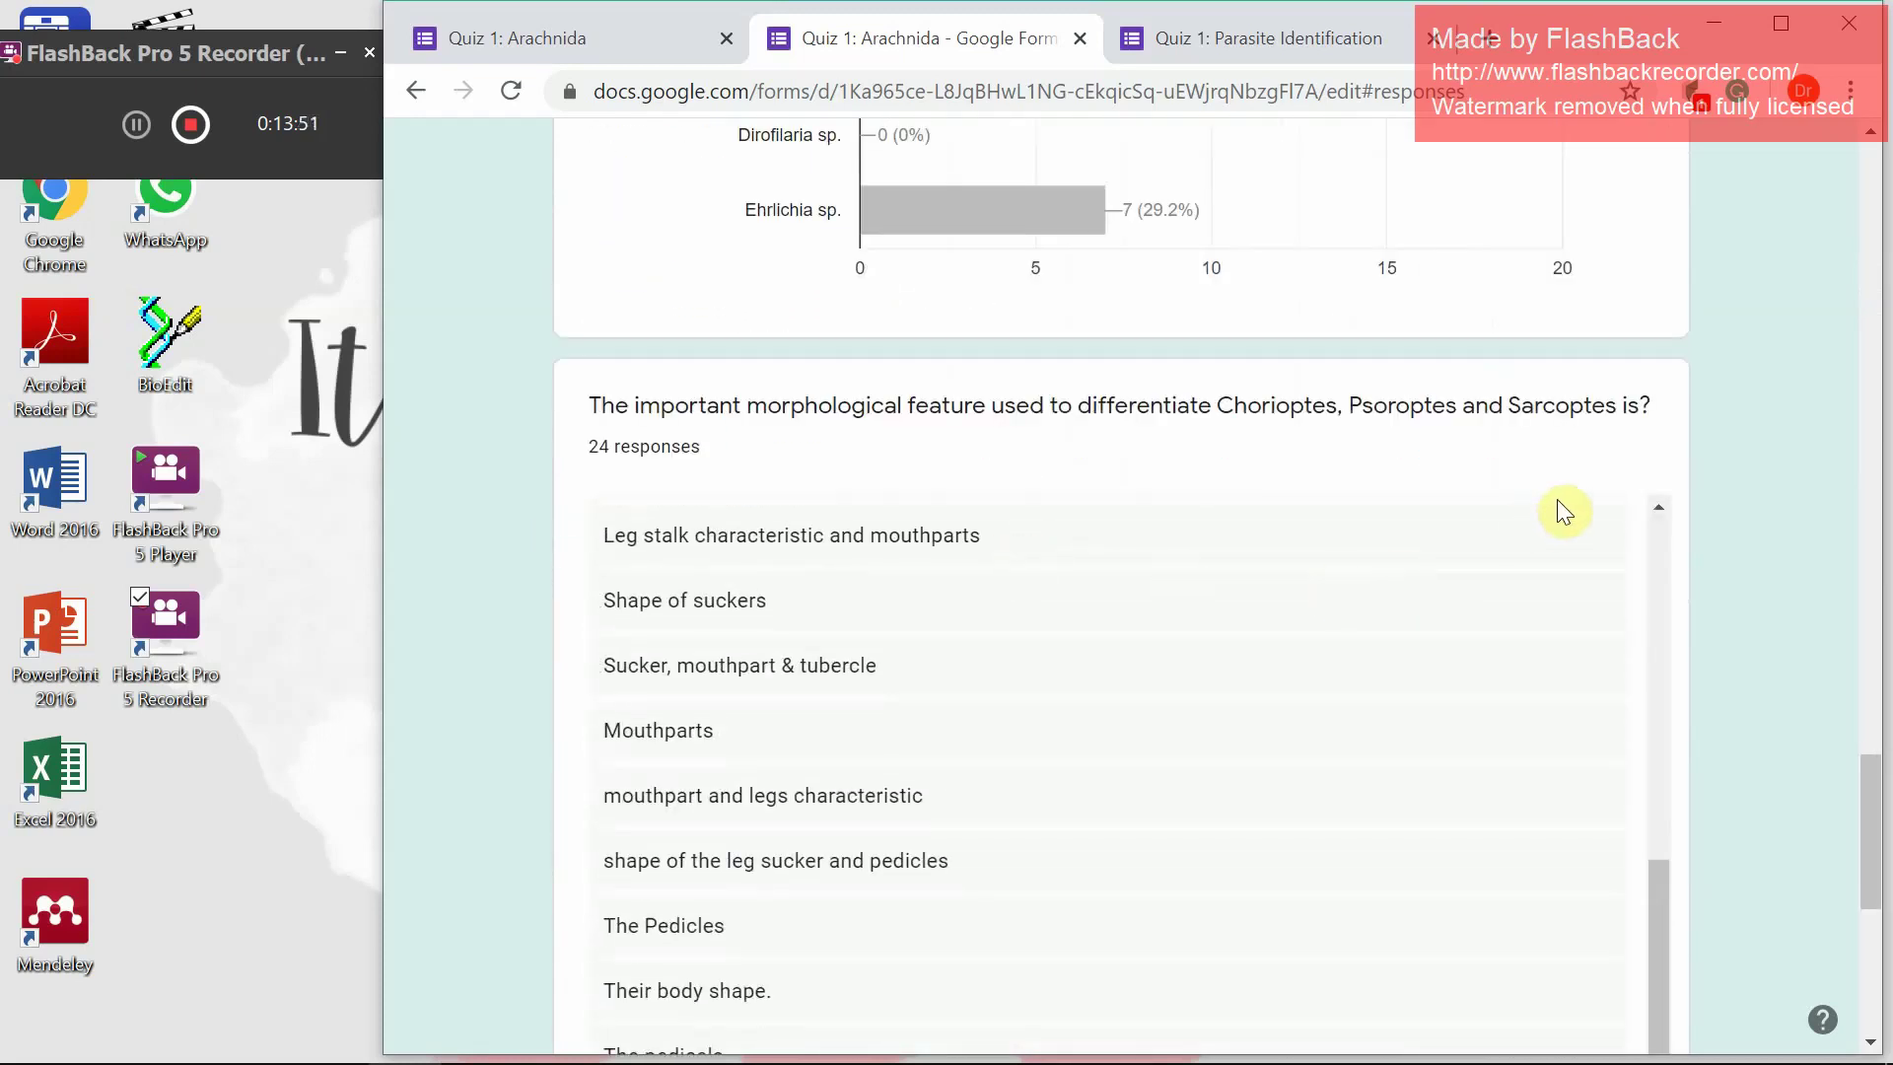
scroll(1543, 522, "up", 9)
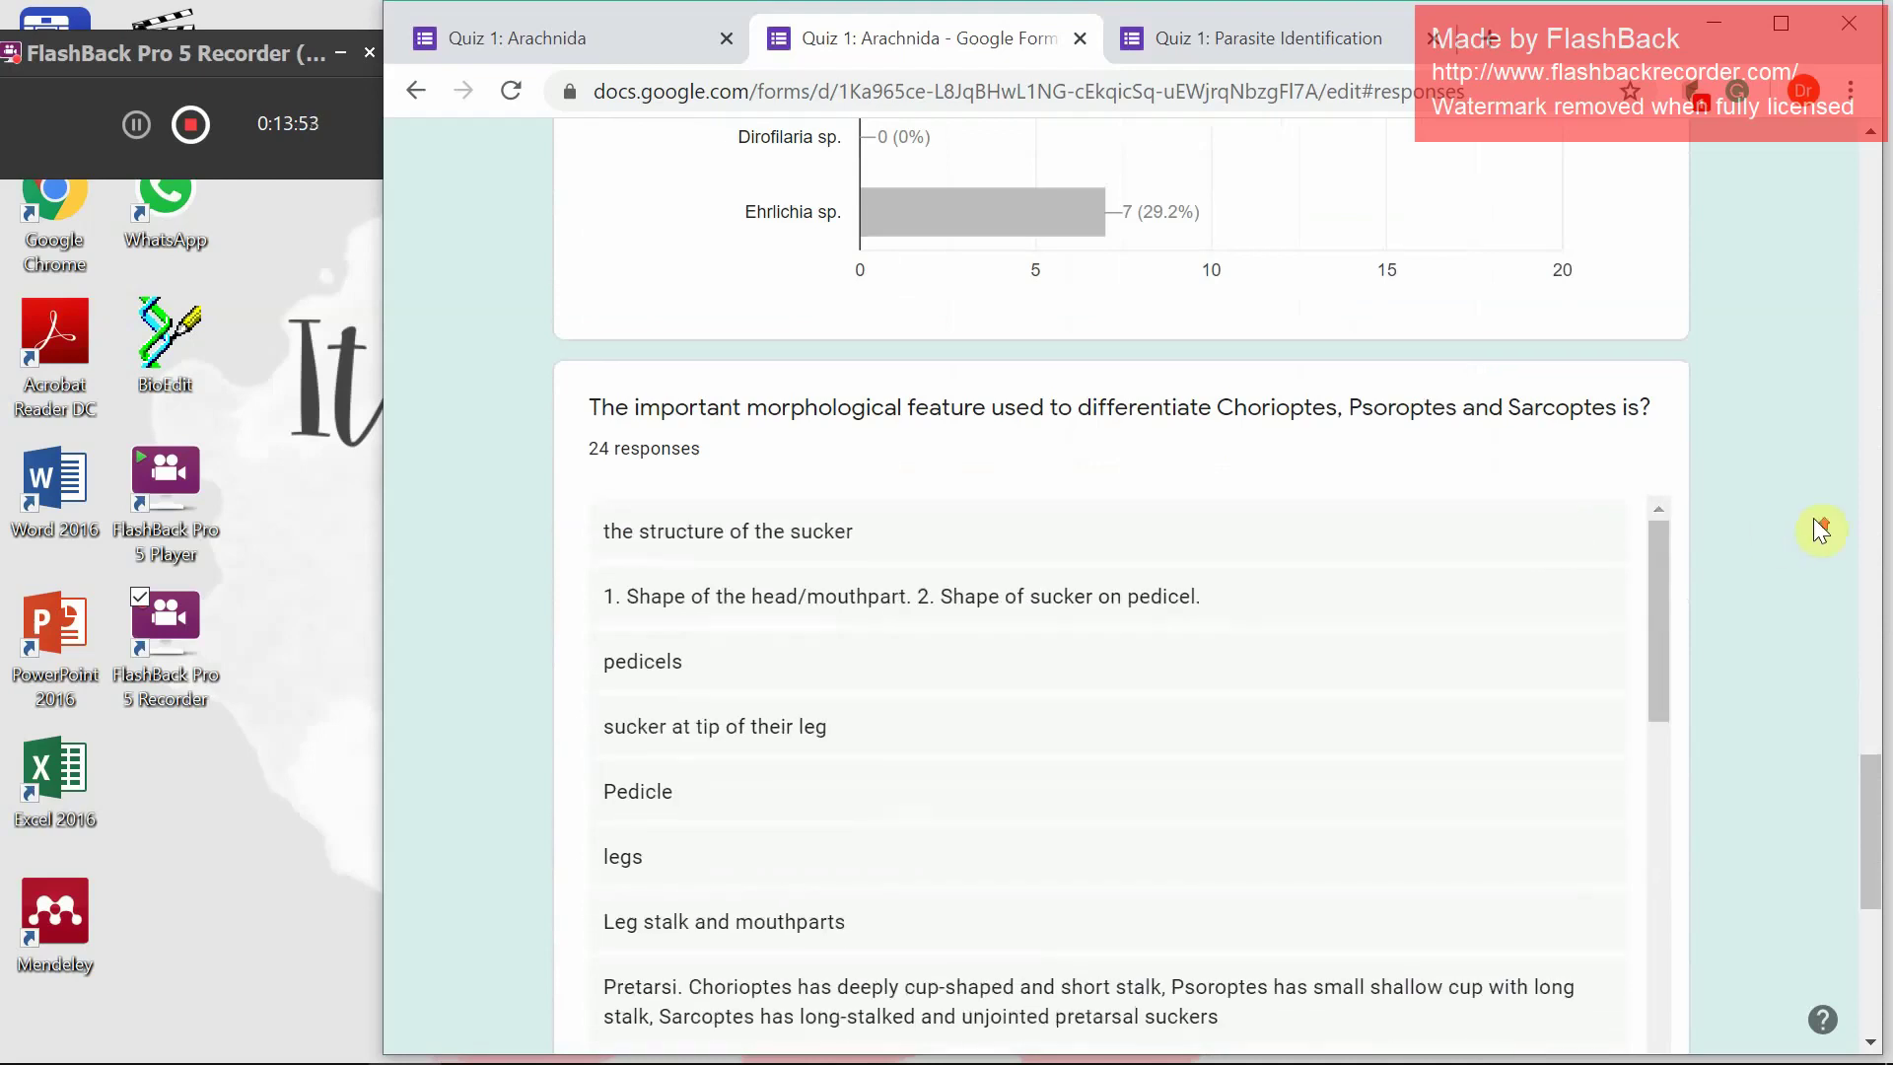
scroll(1819, 518, "up", 10)
scroll(1823, 510, "up", 20)
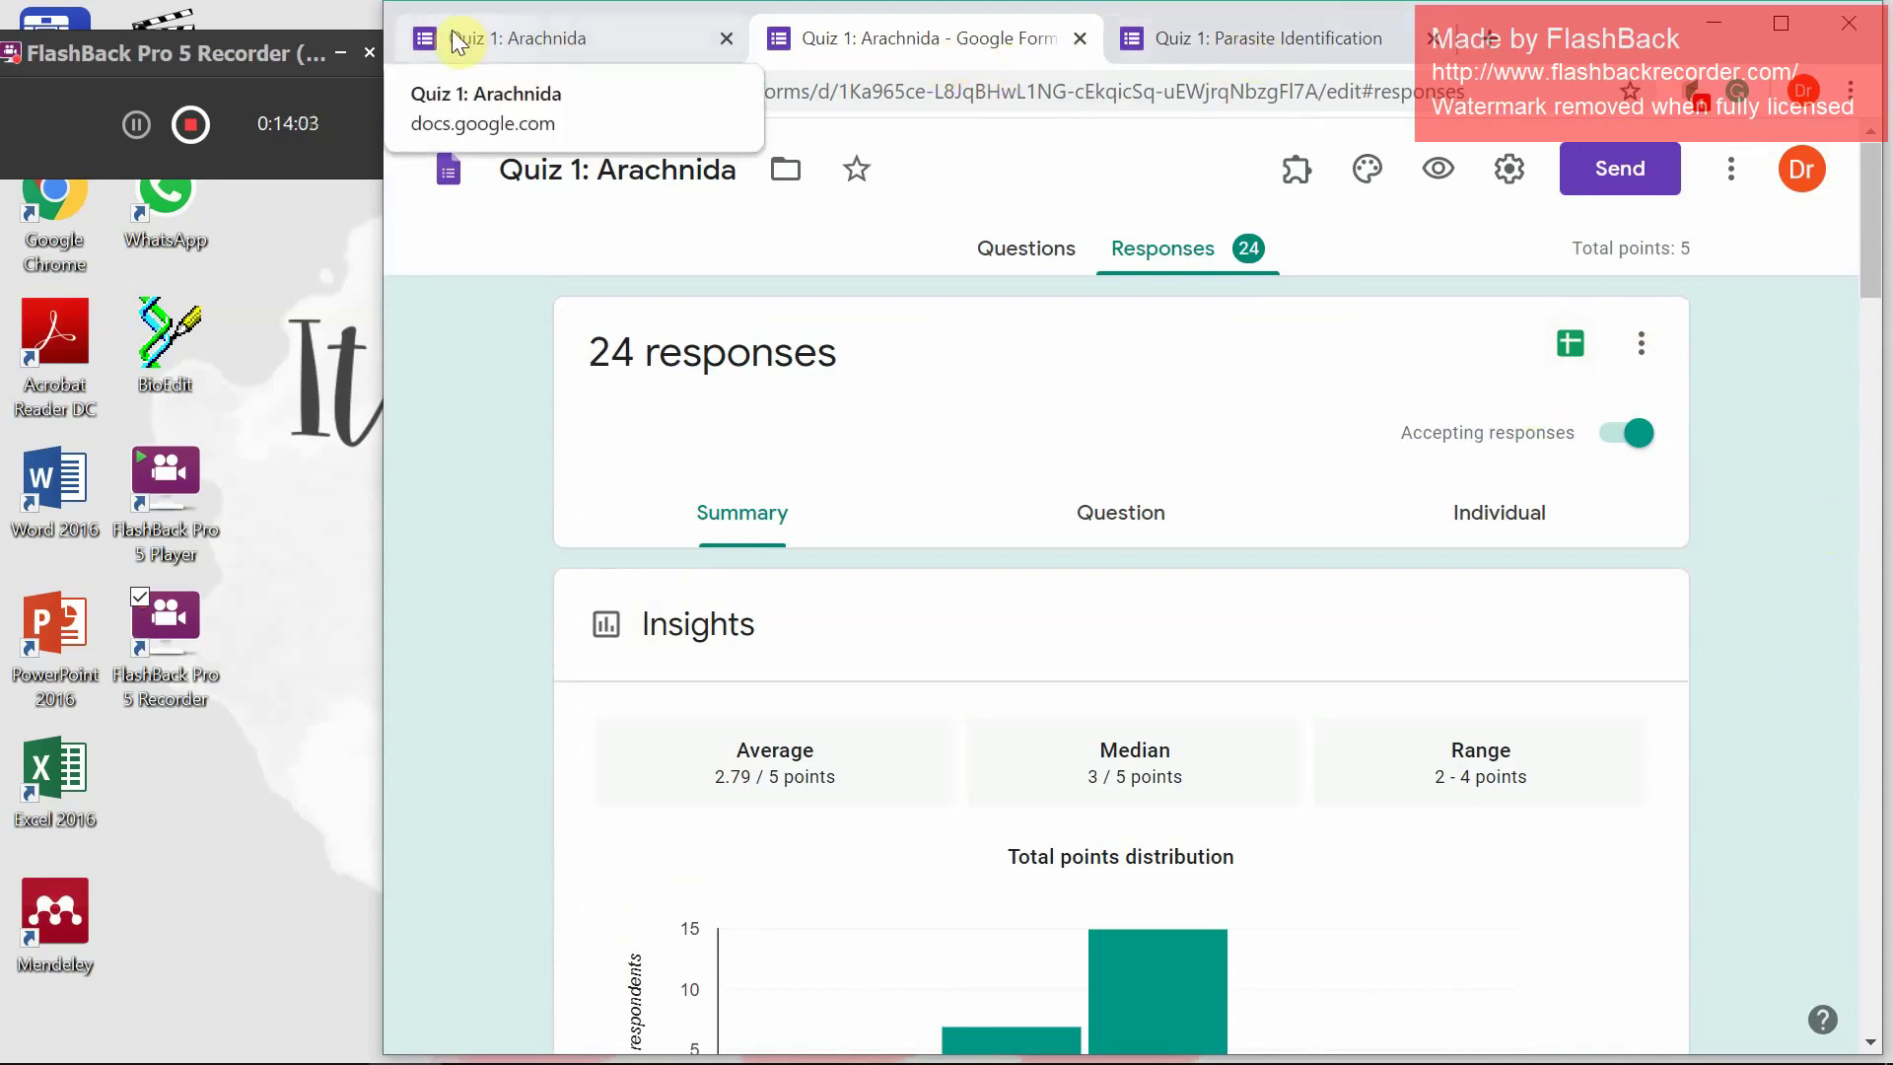
Look at the student view of "Quiz 1: Arachnida" again and return to the Google Forms home page
left_click(536, 32)
scroll(798, 312, "up", 10)
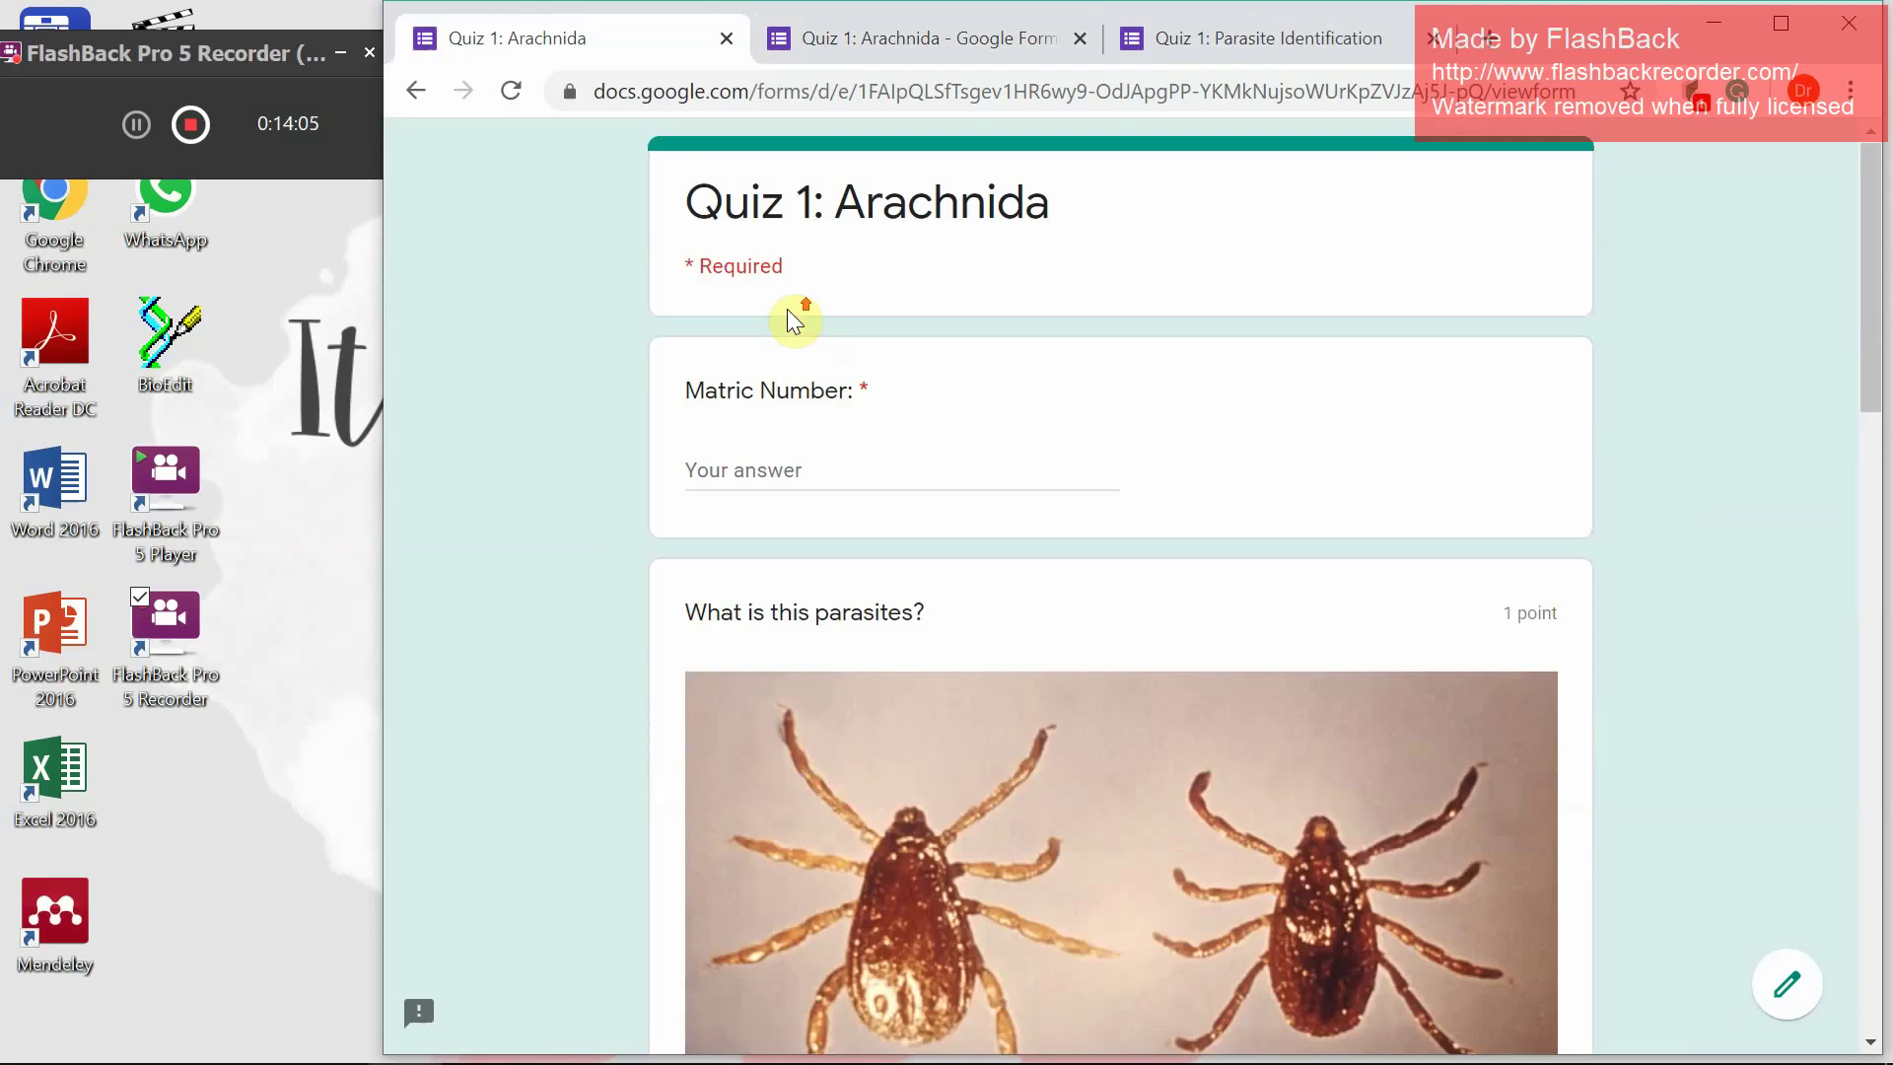
left_click(933, 39)
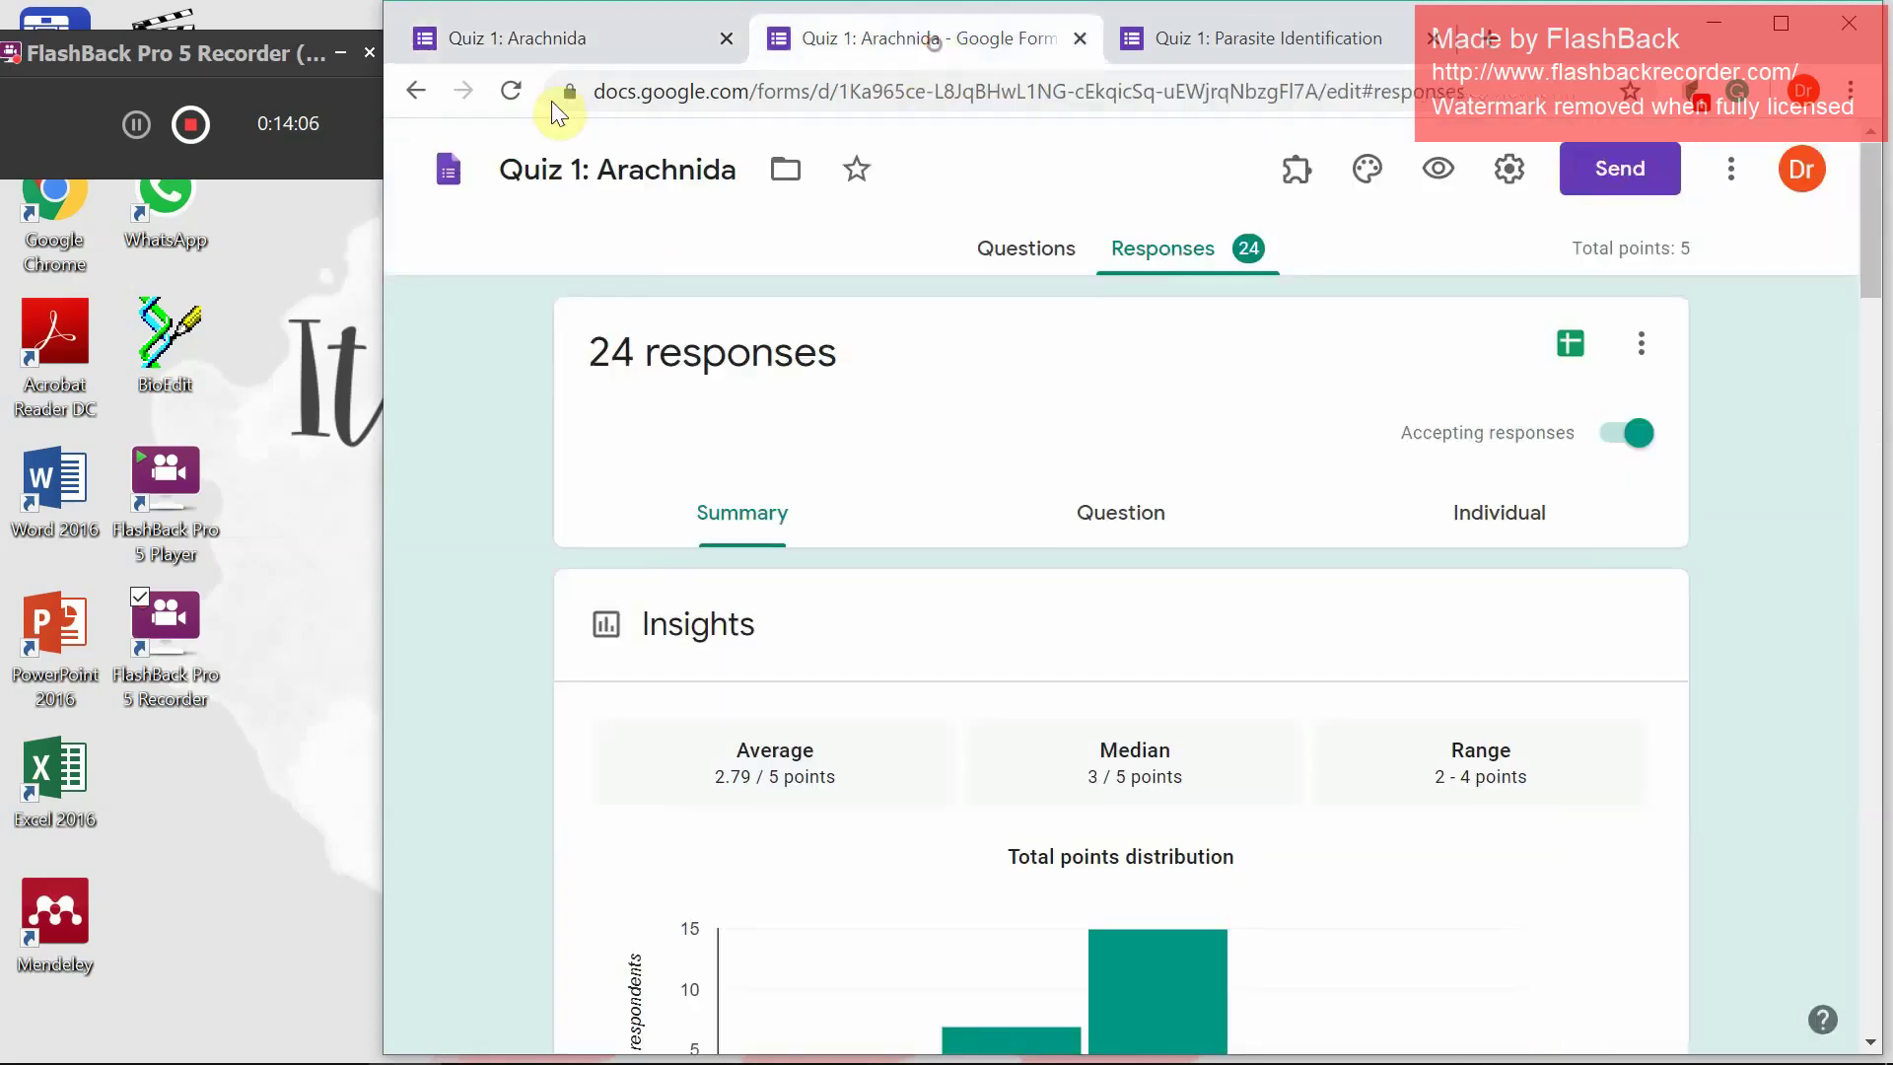
left_click(452, 169)
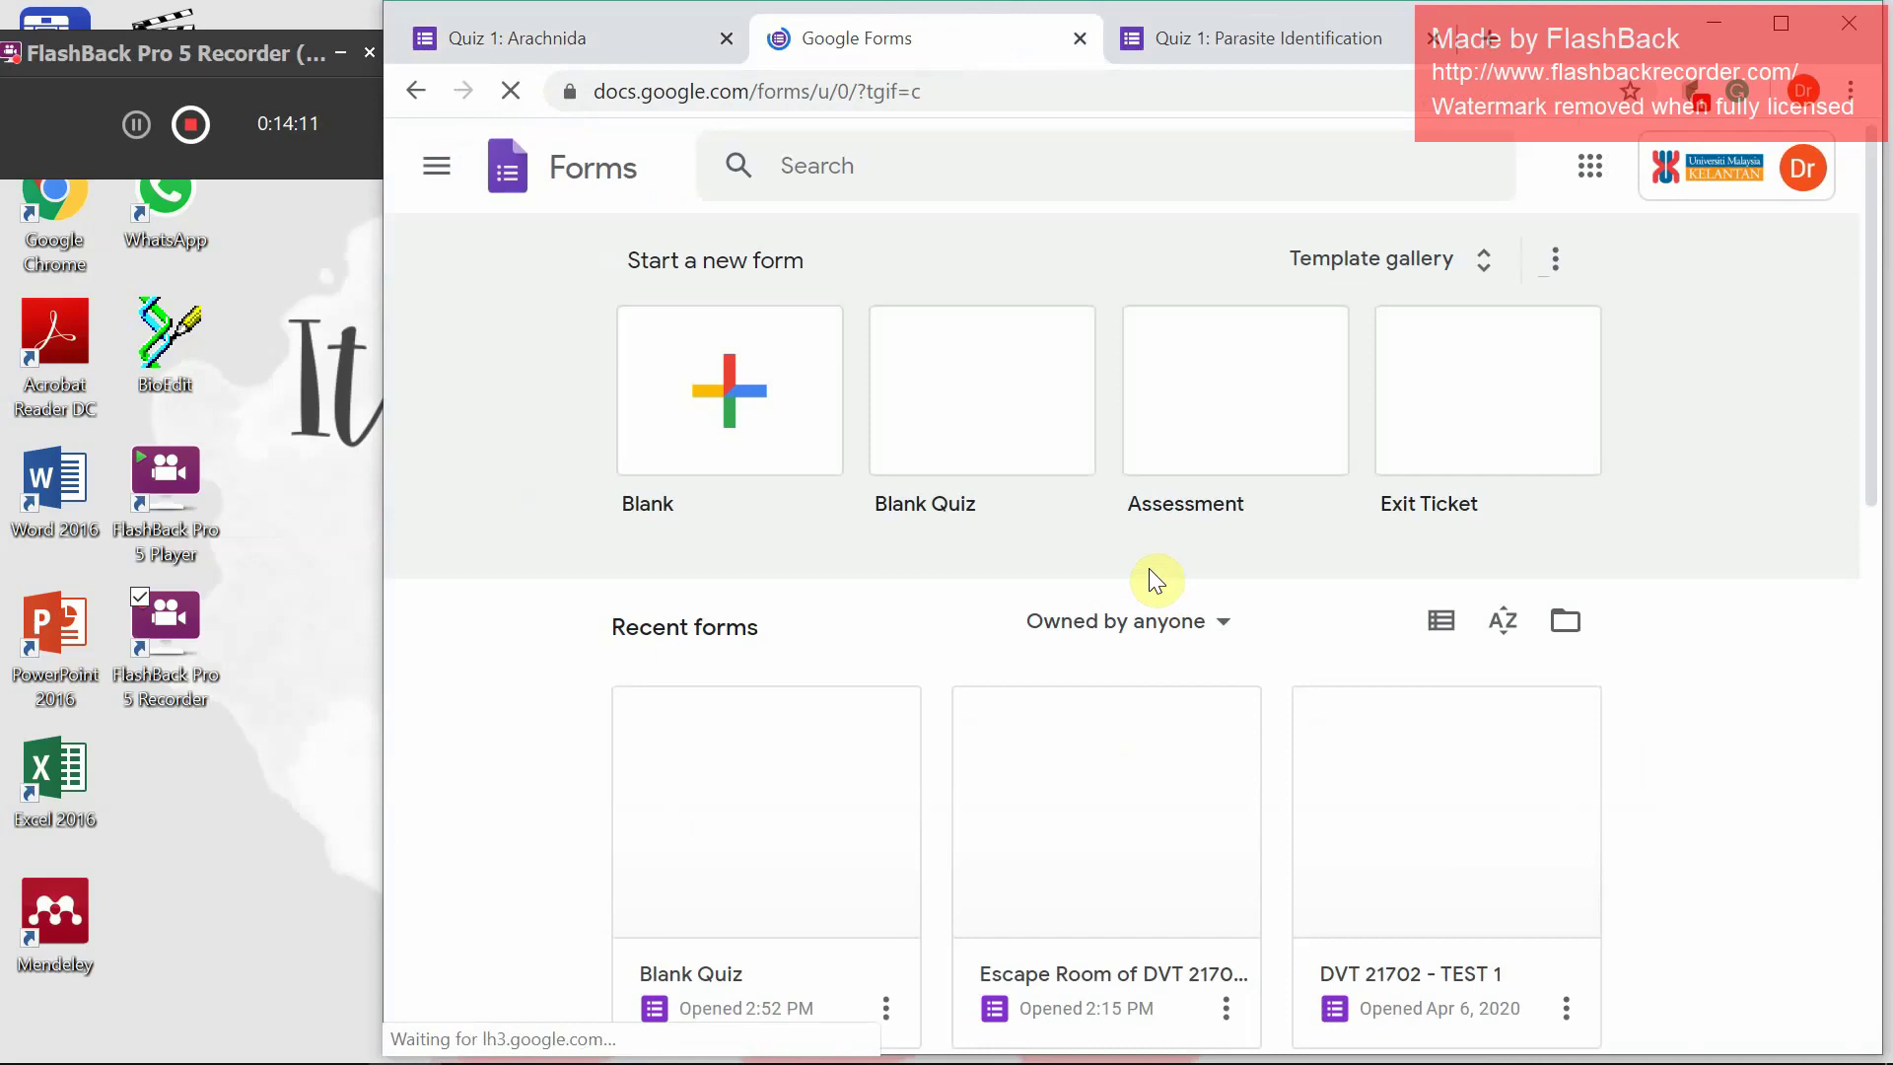
Open the form "Escape Room of DVT 21702 - 1" from the recent forms and read its introduction and answering tip
scroll(1149, 577, "down", 3)
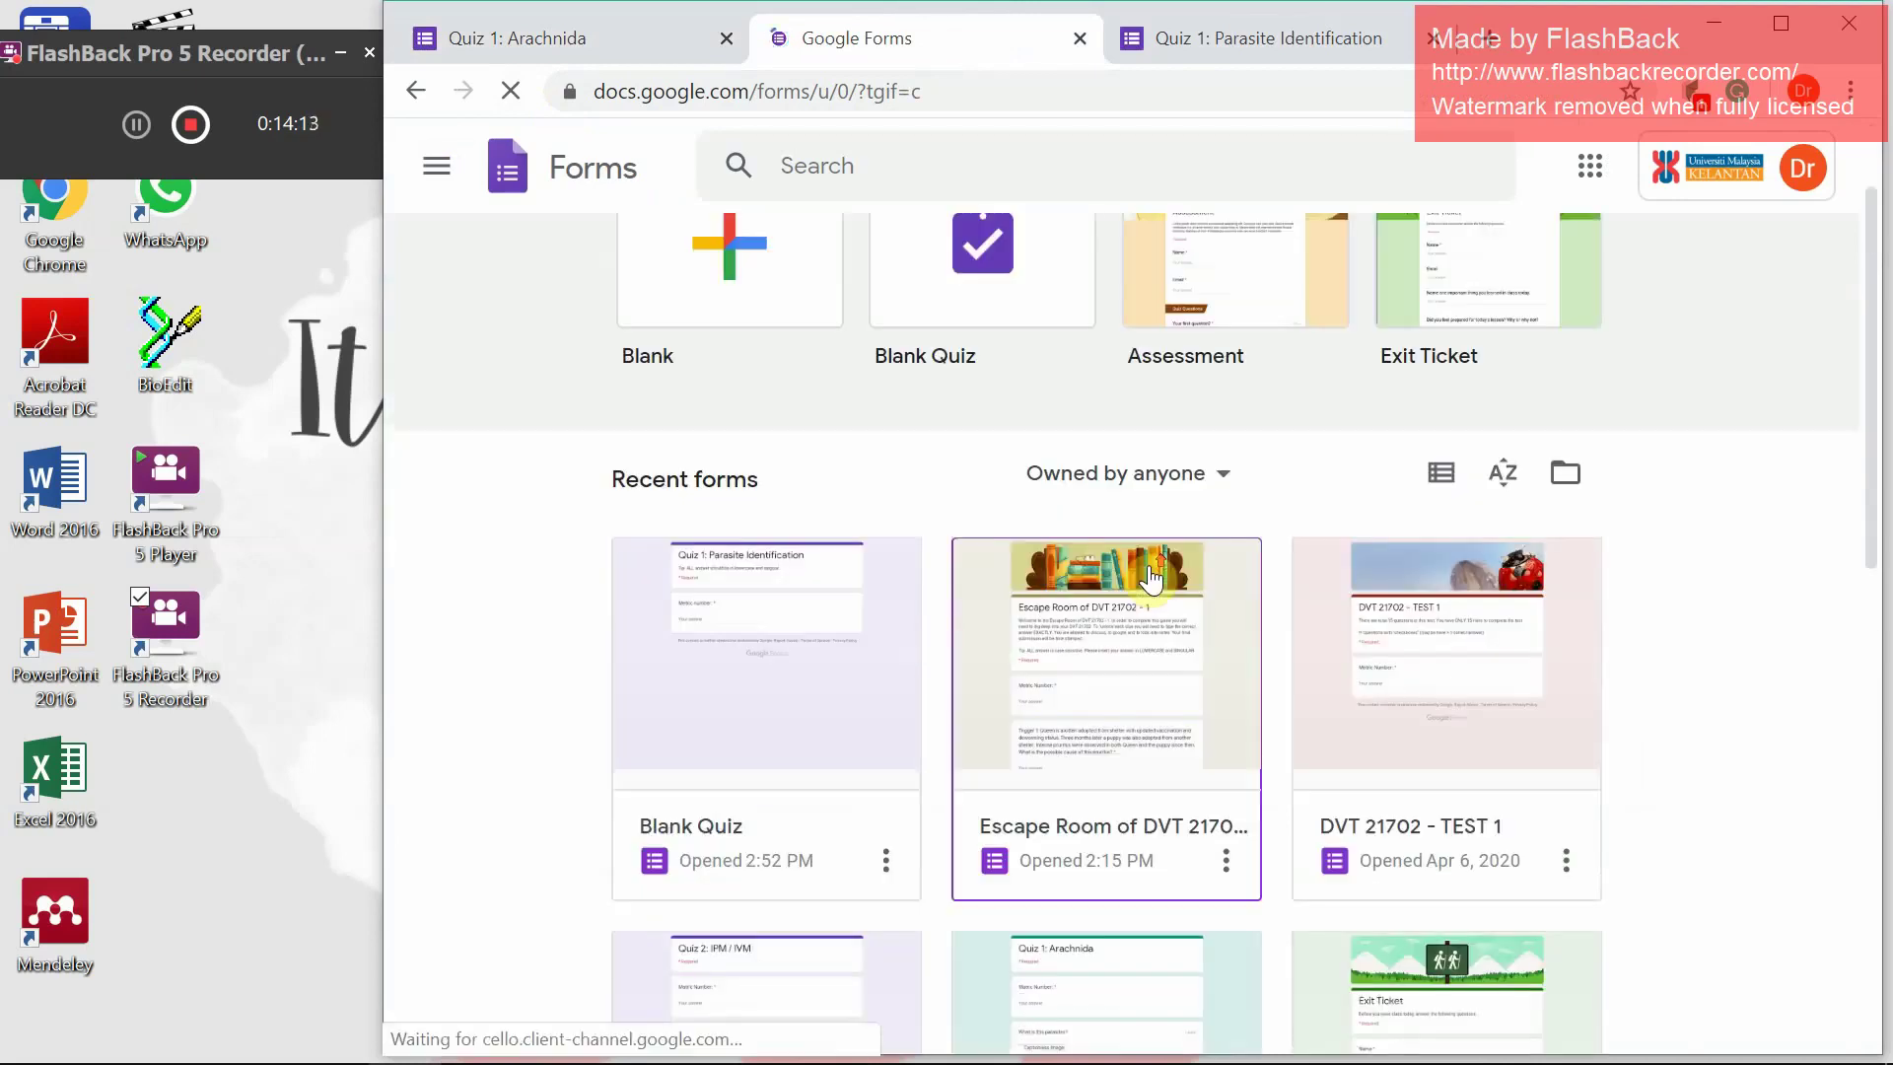
left_click(1152, 564)
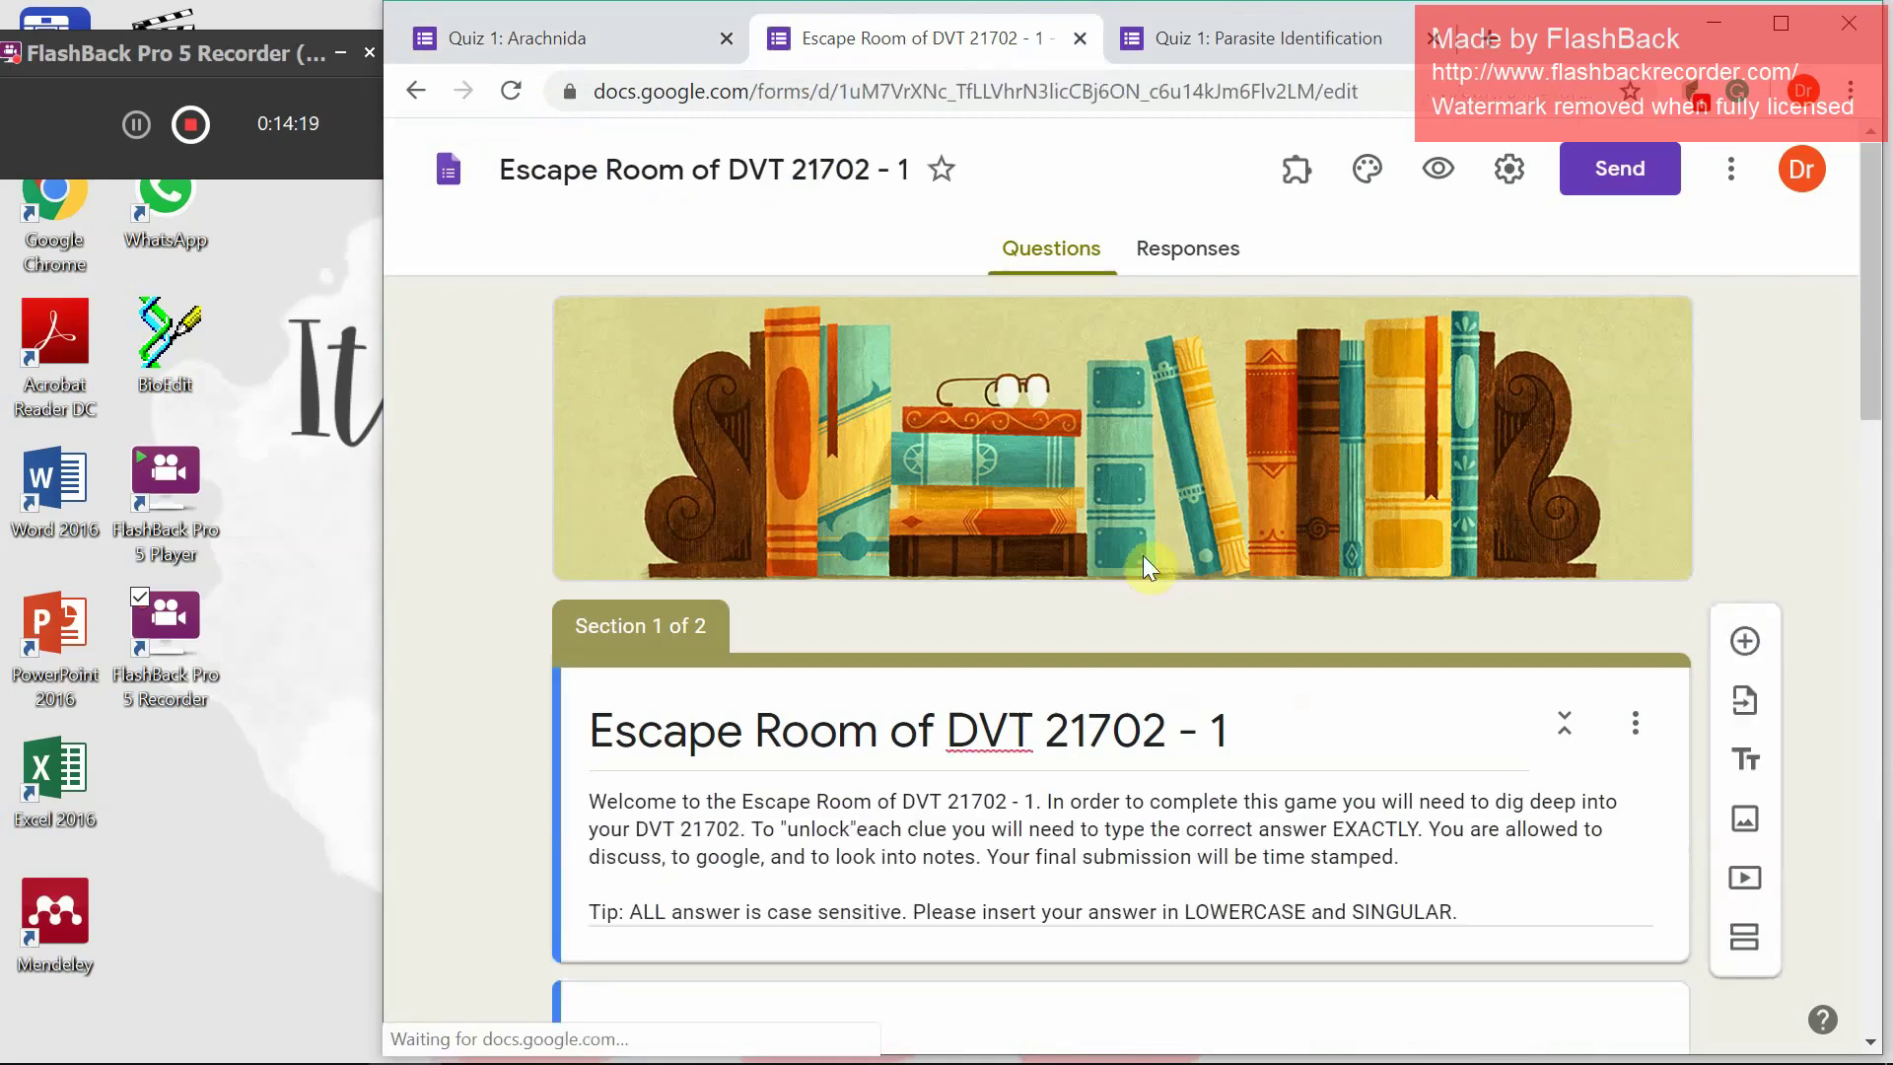
scroll(1143, 554, "down", 2)
scroll(1145, 555, "down", 2)
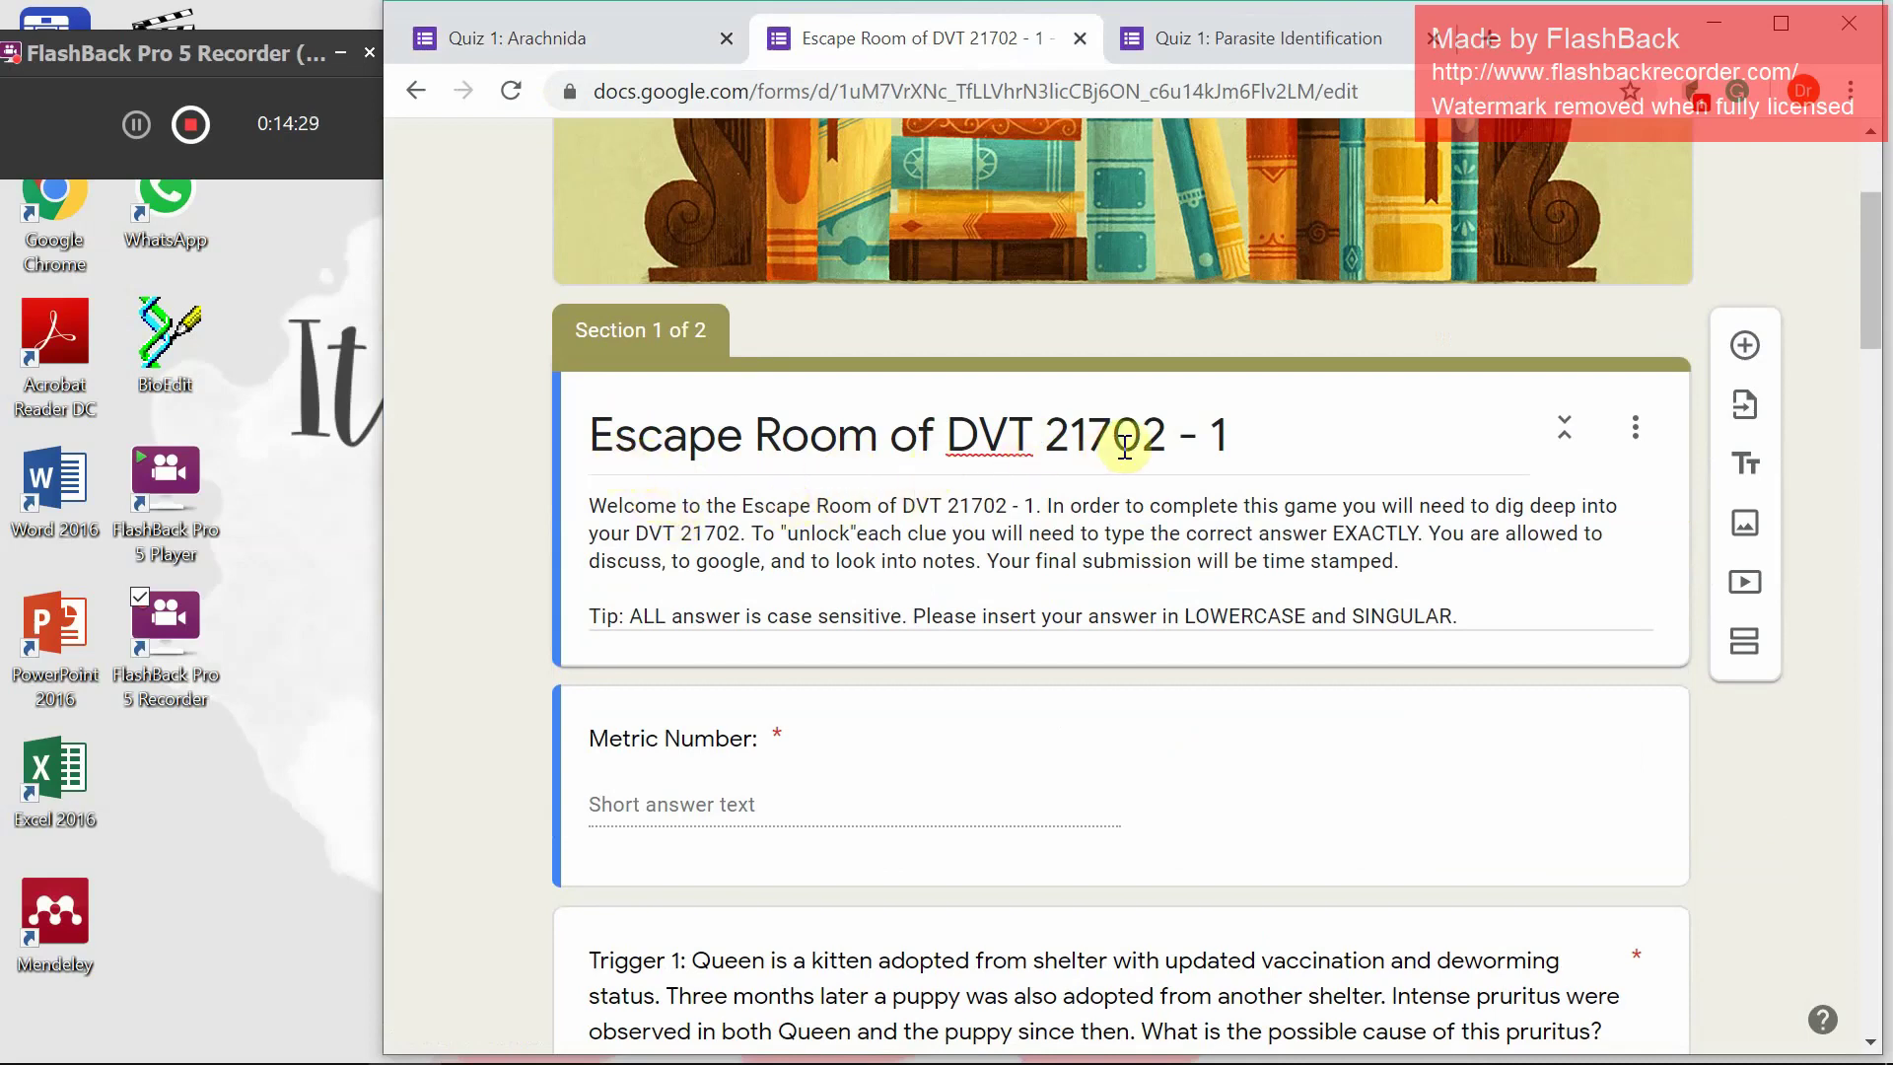
scroll(1134, 446, "down", 1)
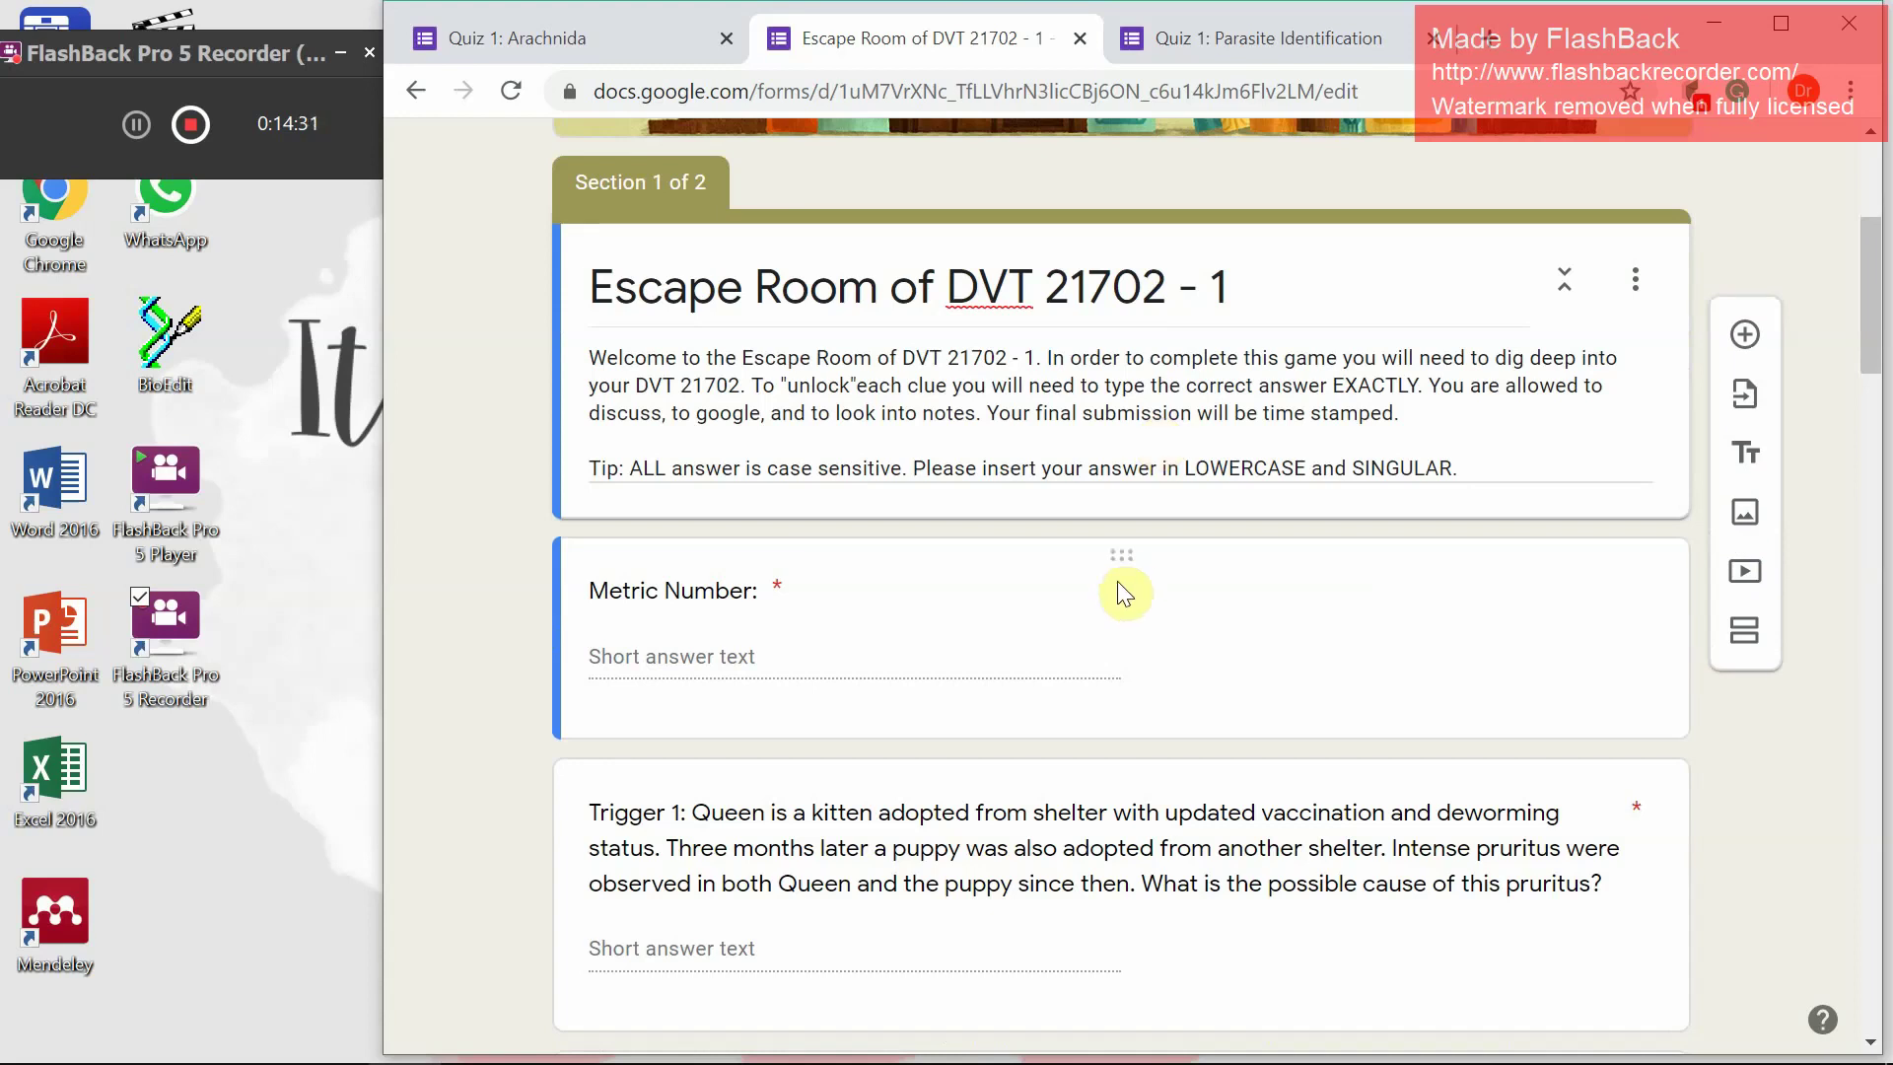
Look through the escape room form's two sections, including the trigger questions, the clinical sign picture and the microscope image
scroll(1116, 582, "down", 3)
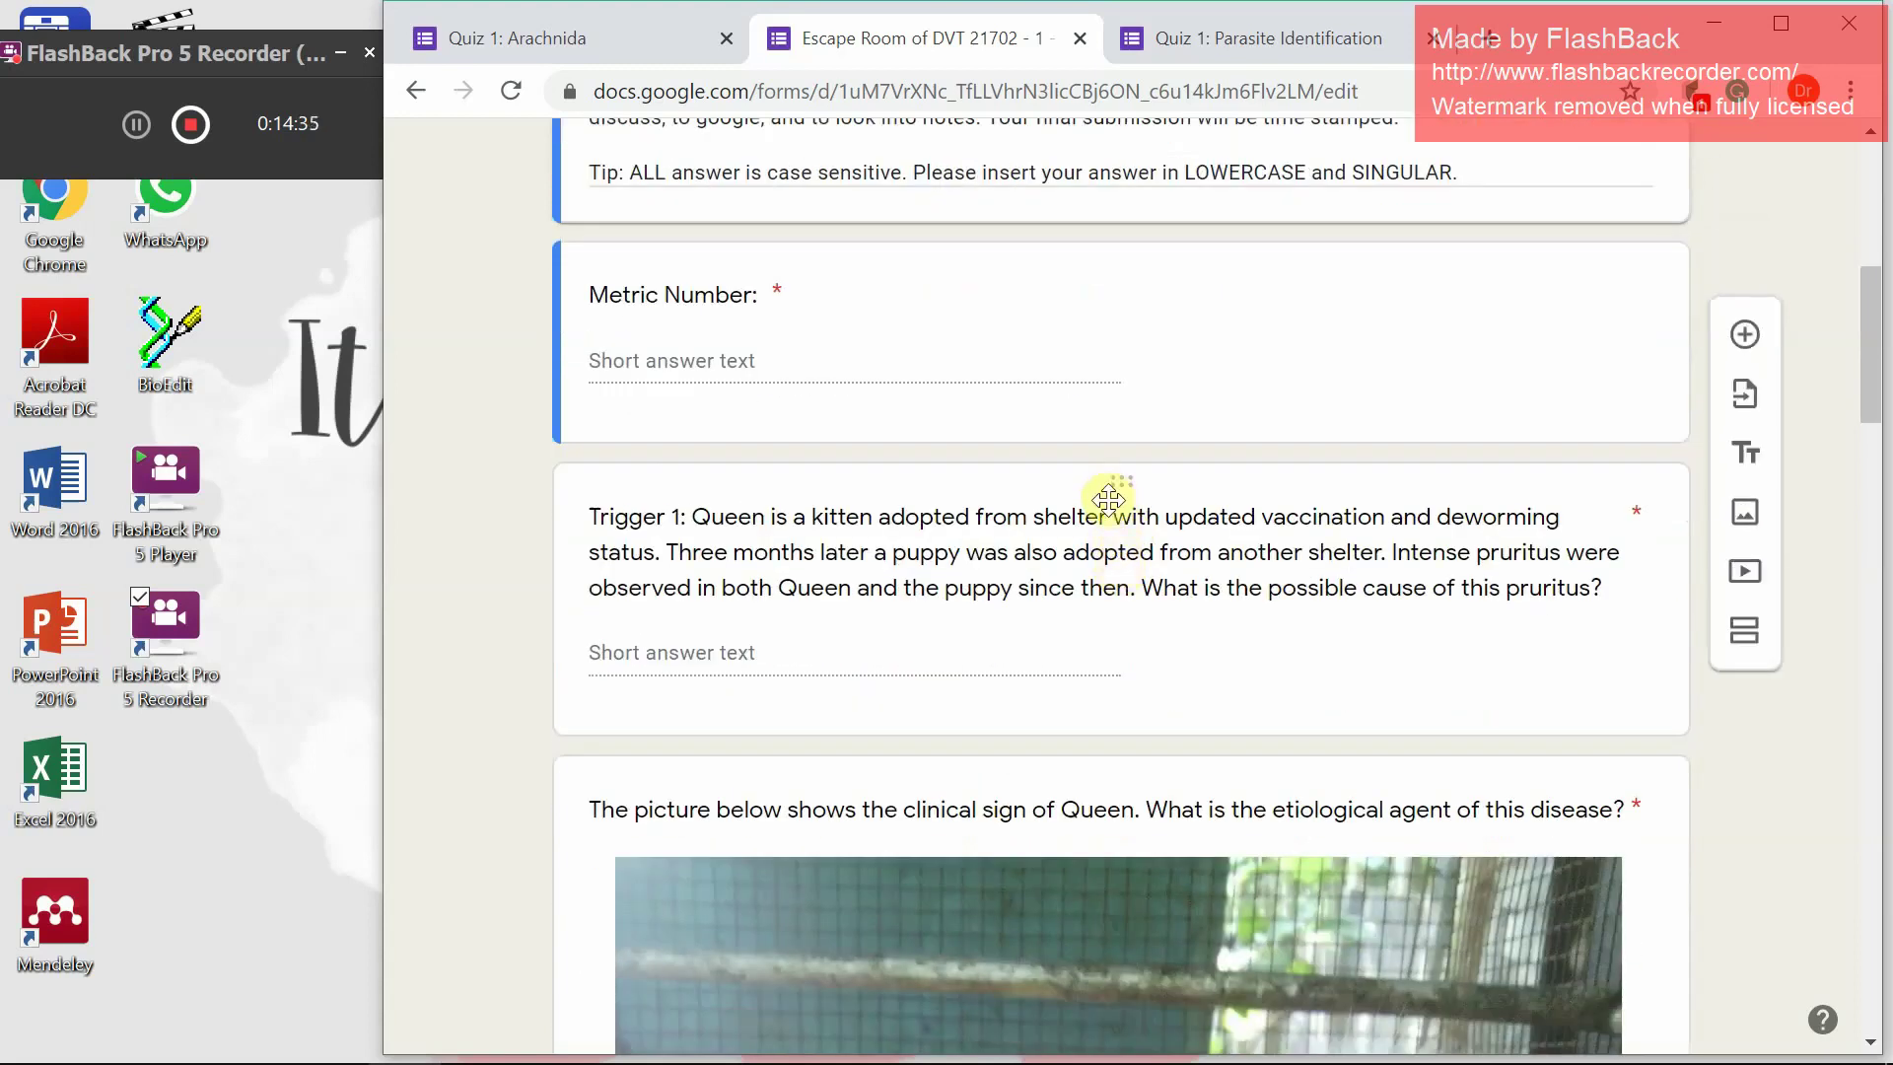
scroll(1108, 500, "down", 2)
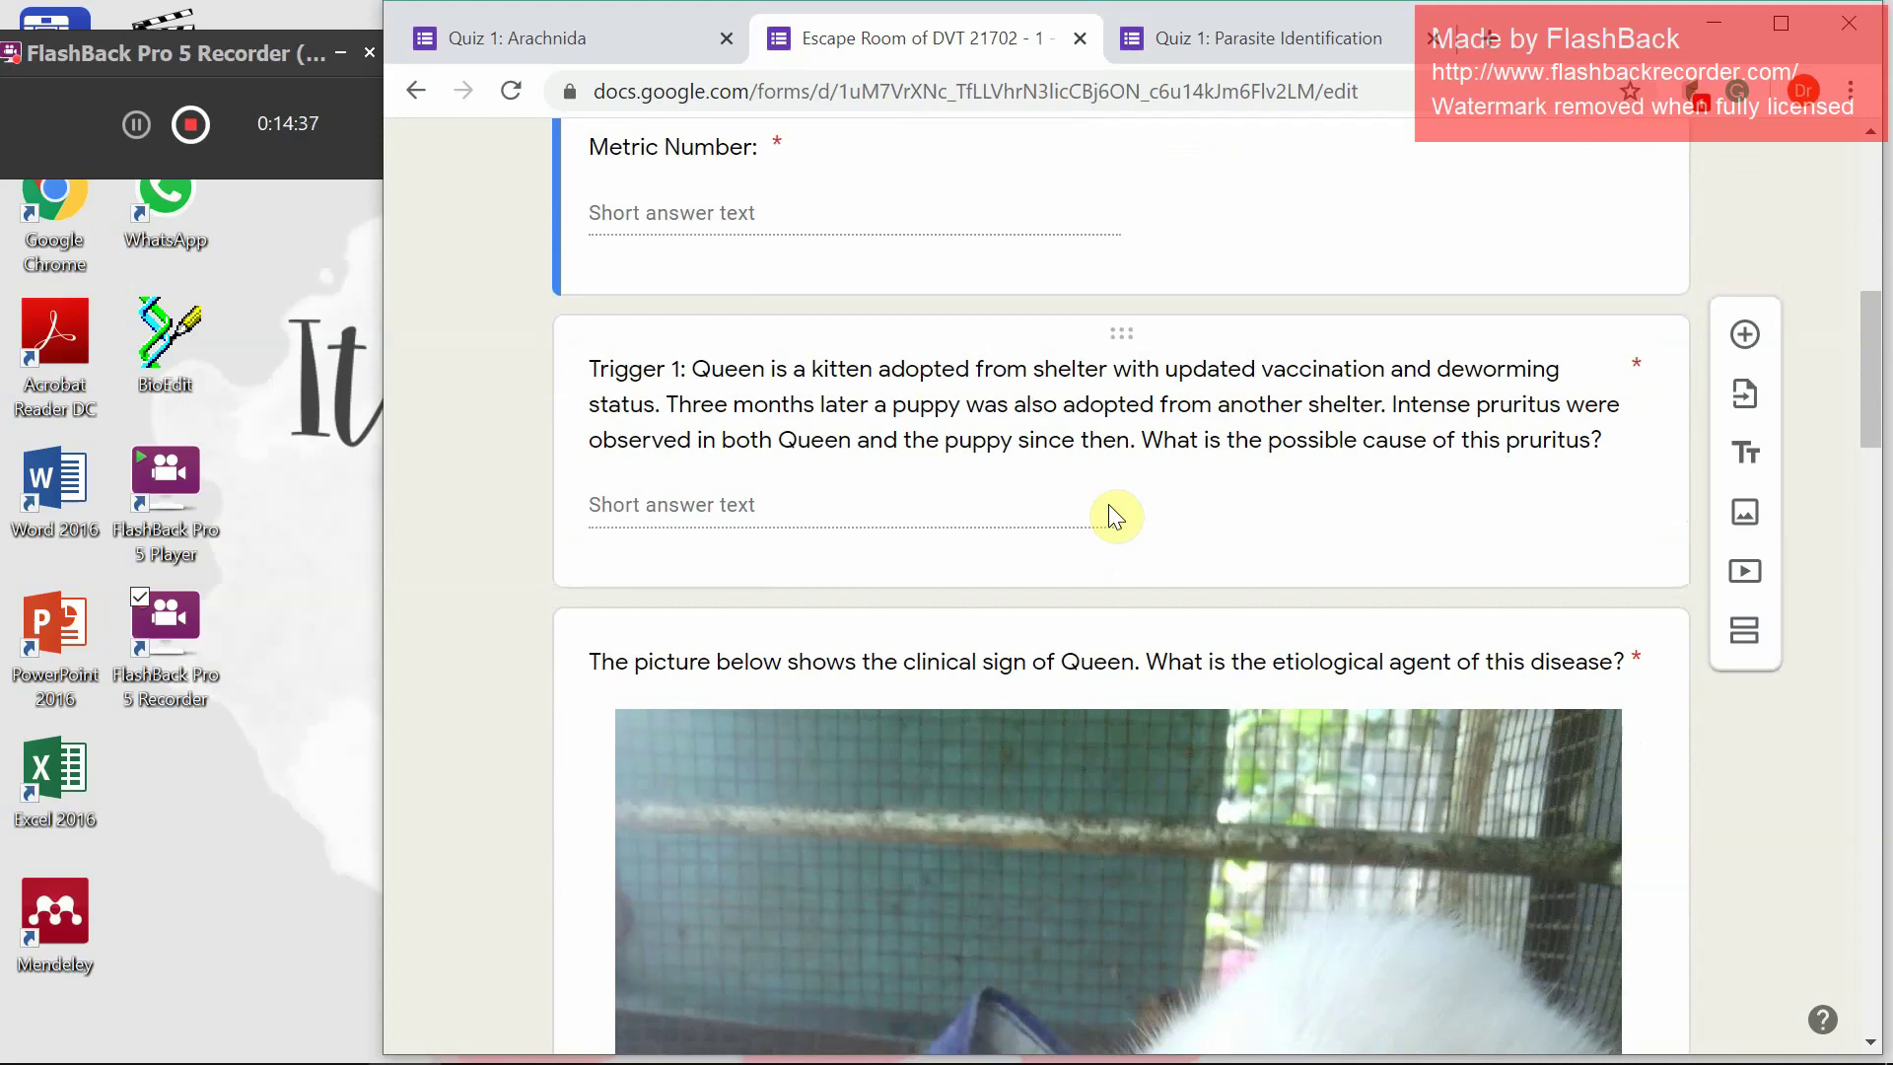
scroll(1108, 504, "down", 7)
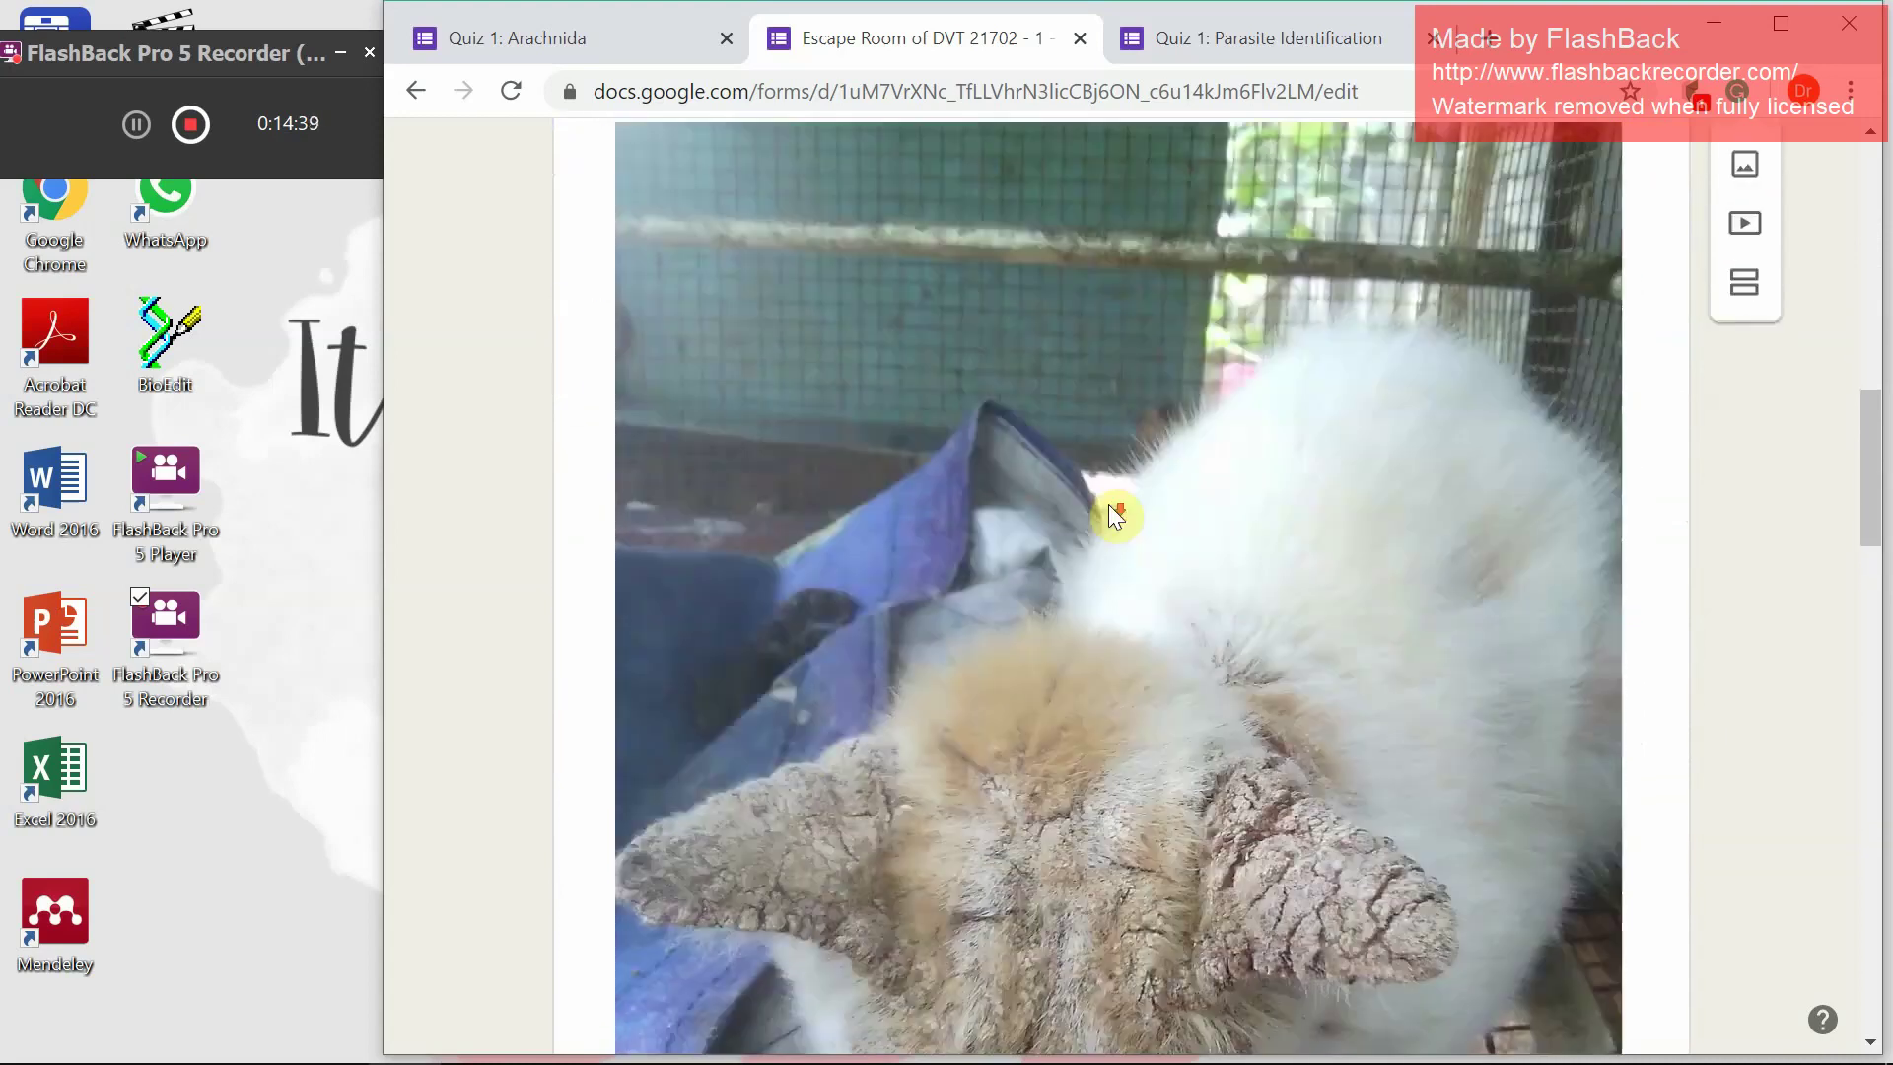
scroll(1107, 505, "down", 7)
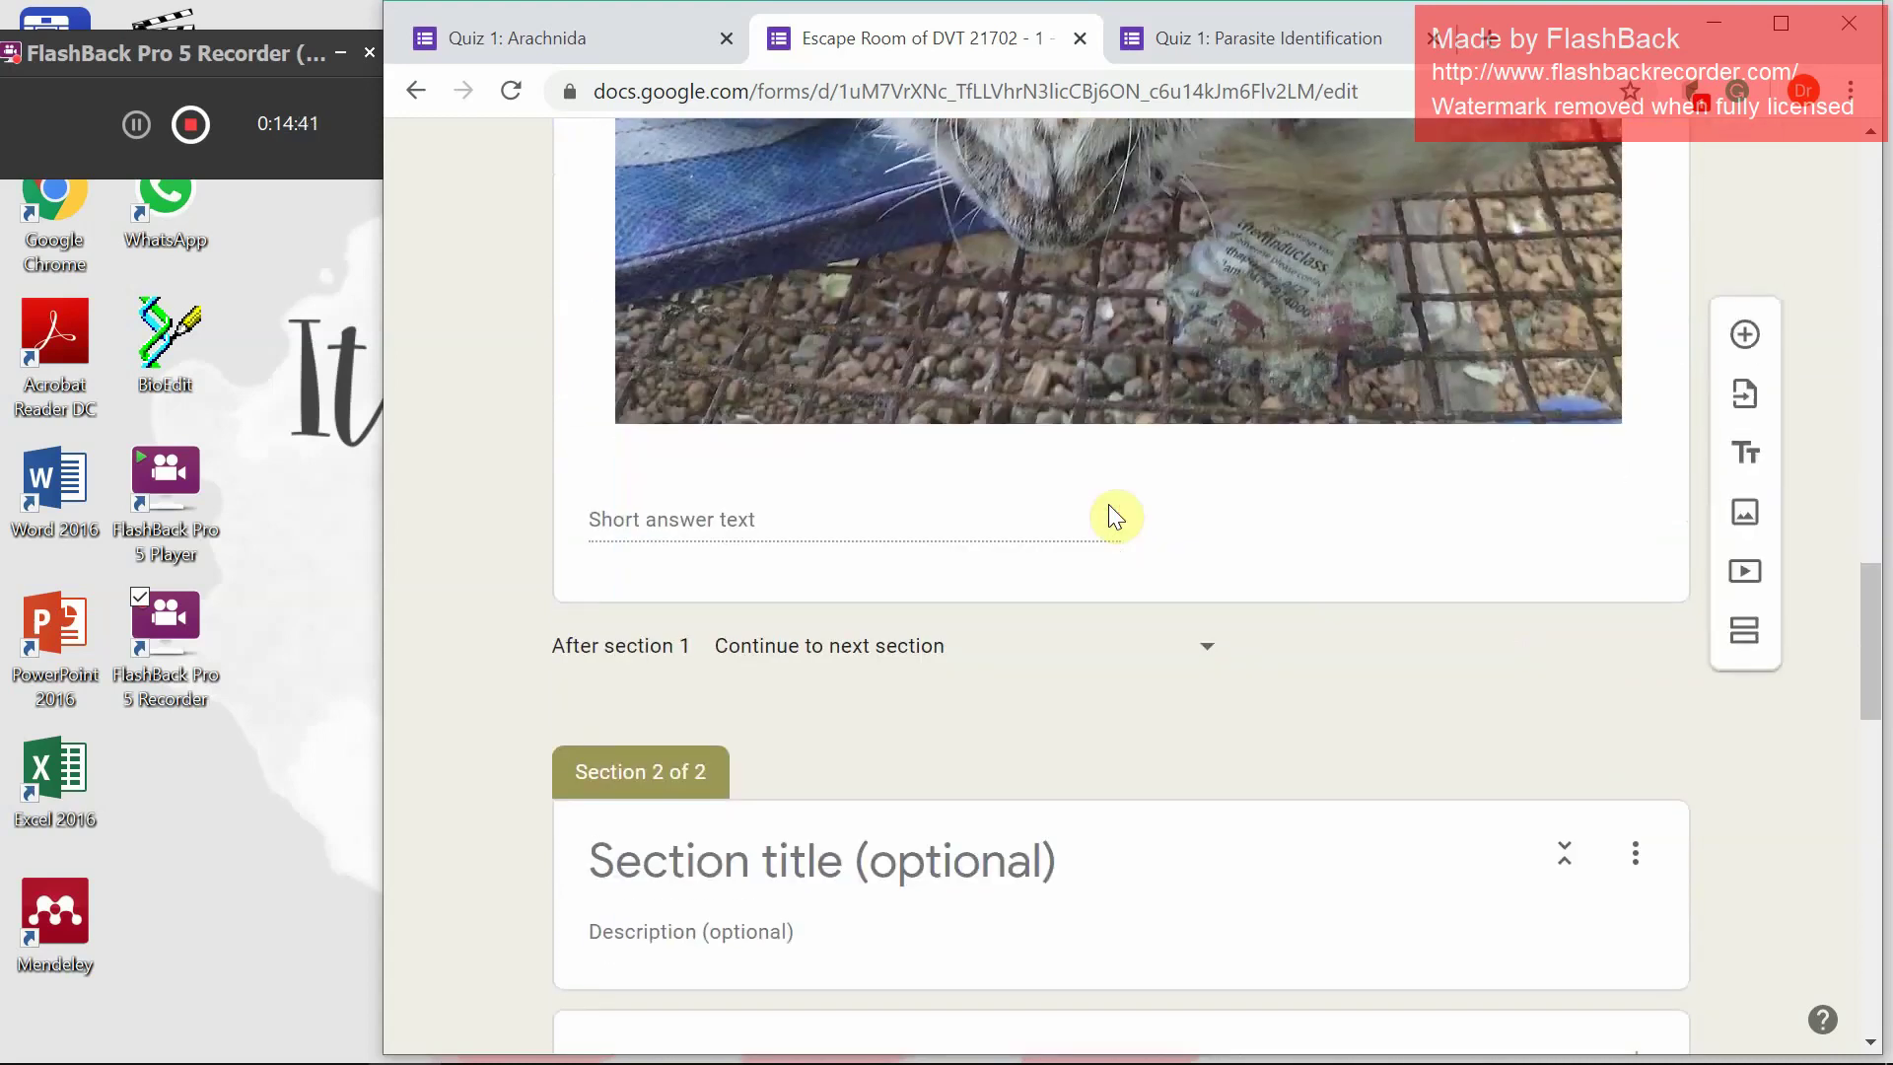
scroll(1108, 506, "down", 5)
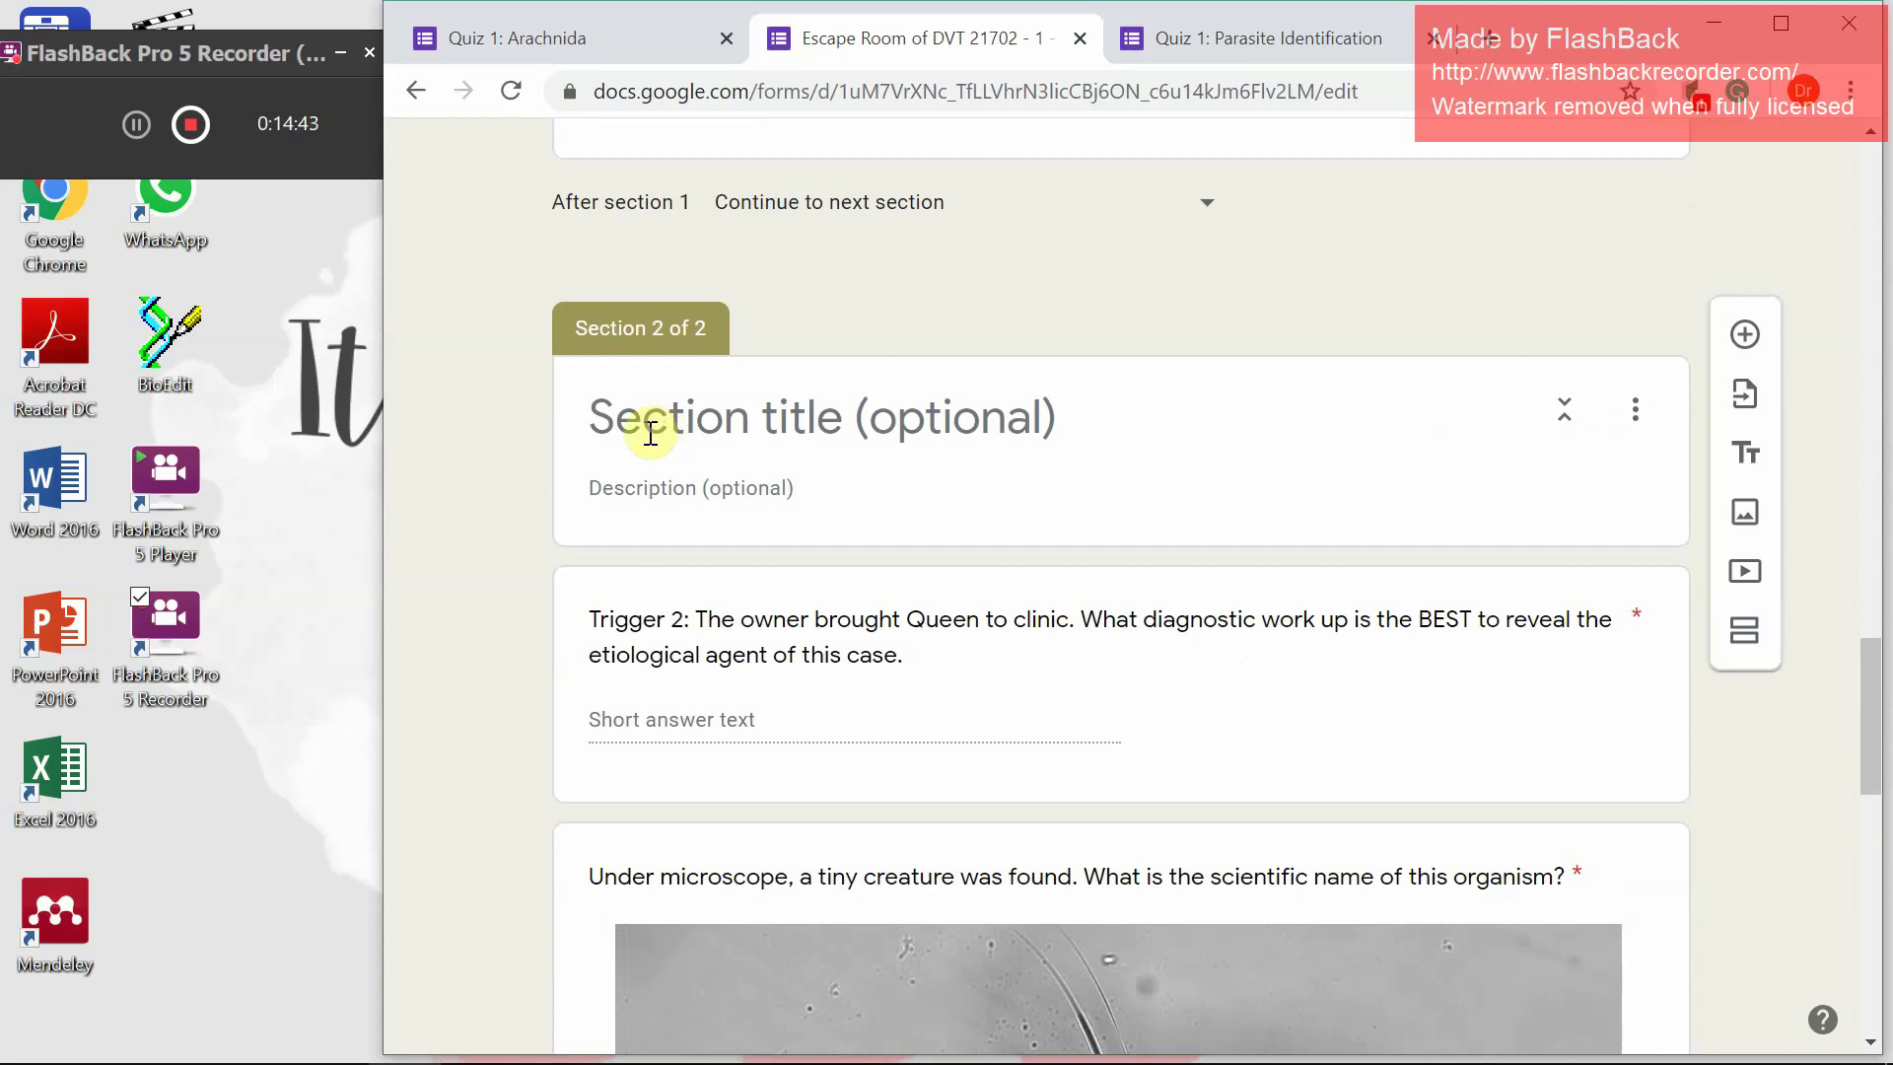
scroll(1140, 700, "down", 15)
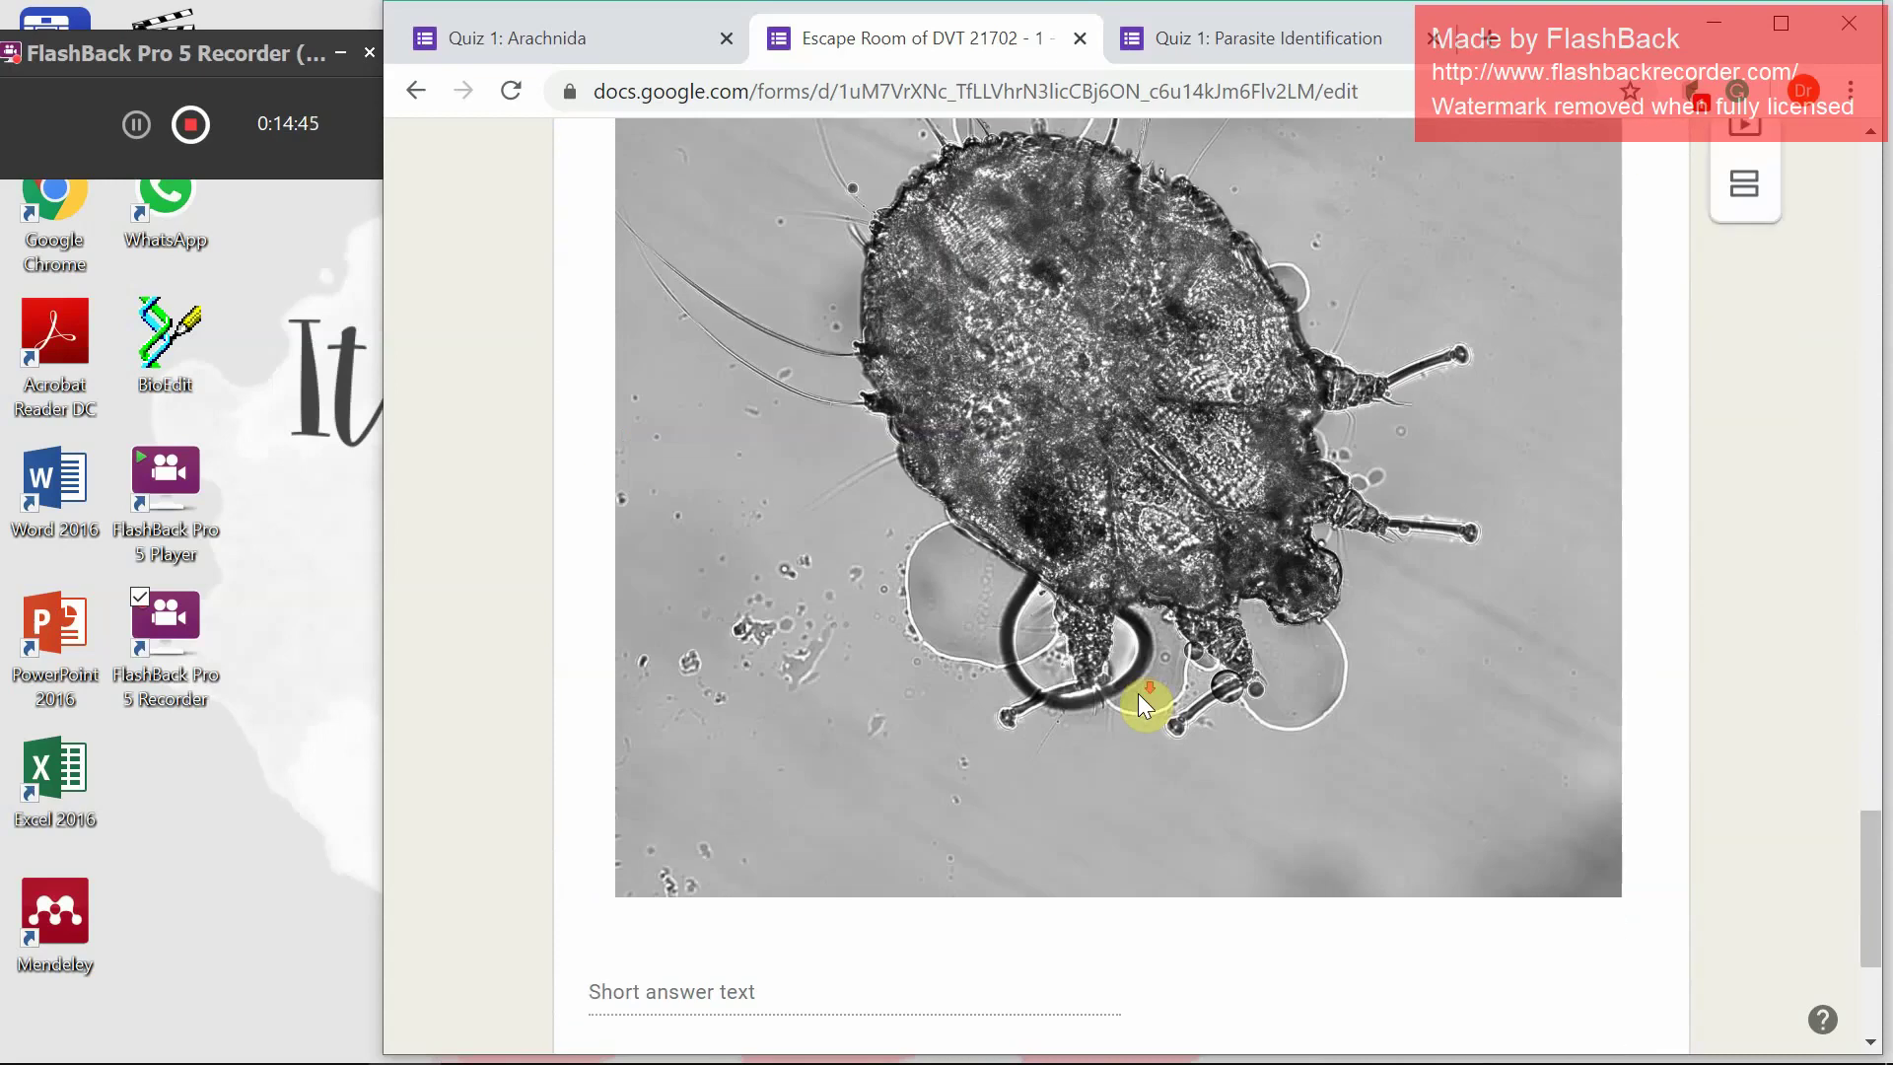
scroll(1137, 694, "up", 9)
scroll(1137, 690, "up", 20)
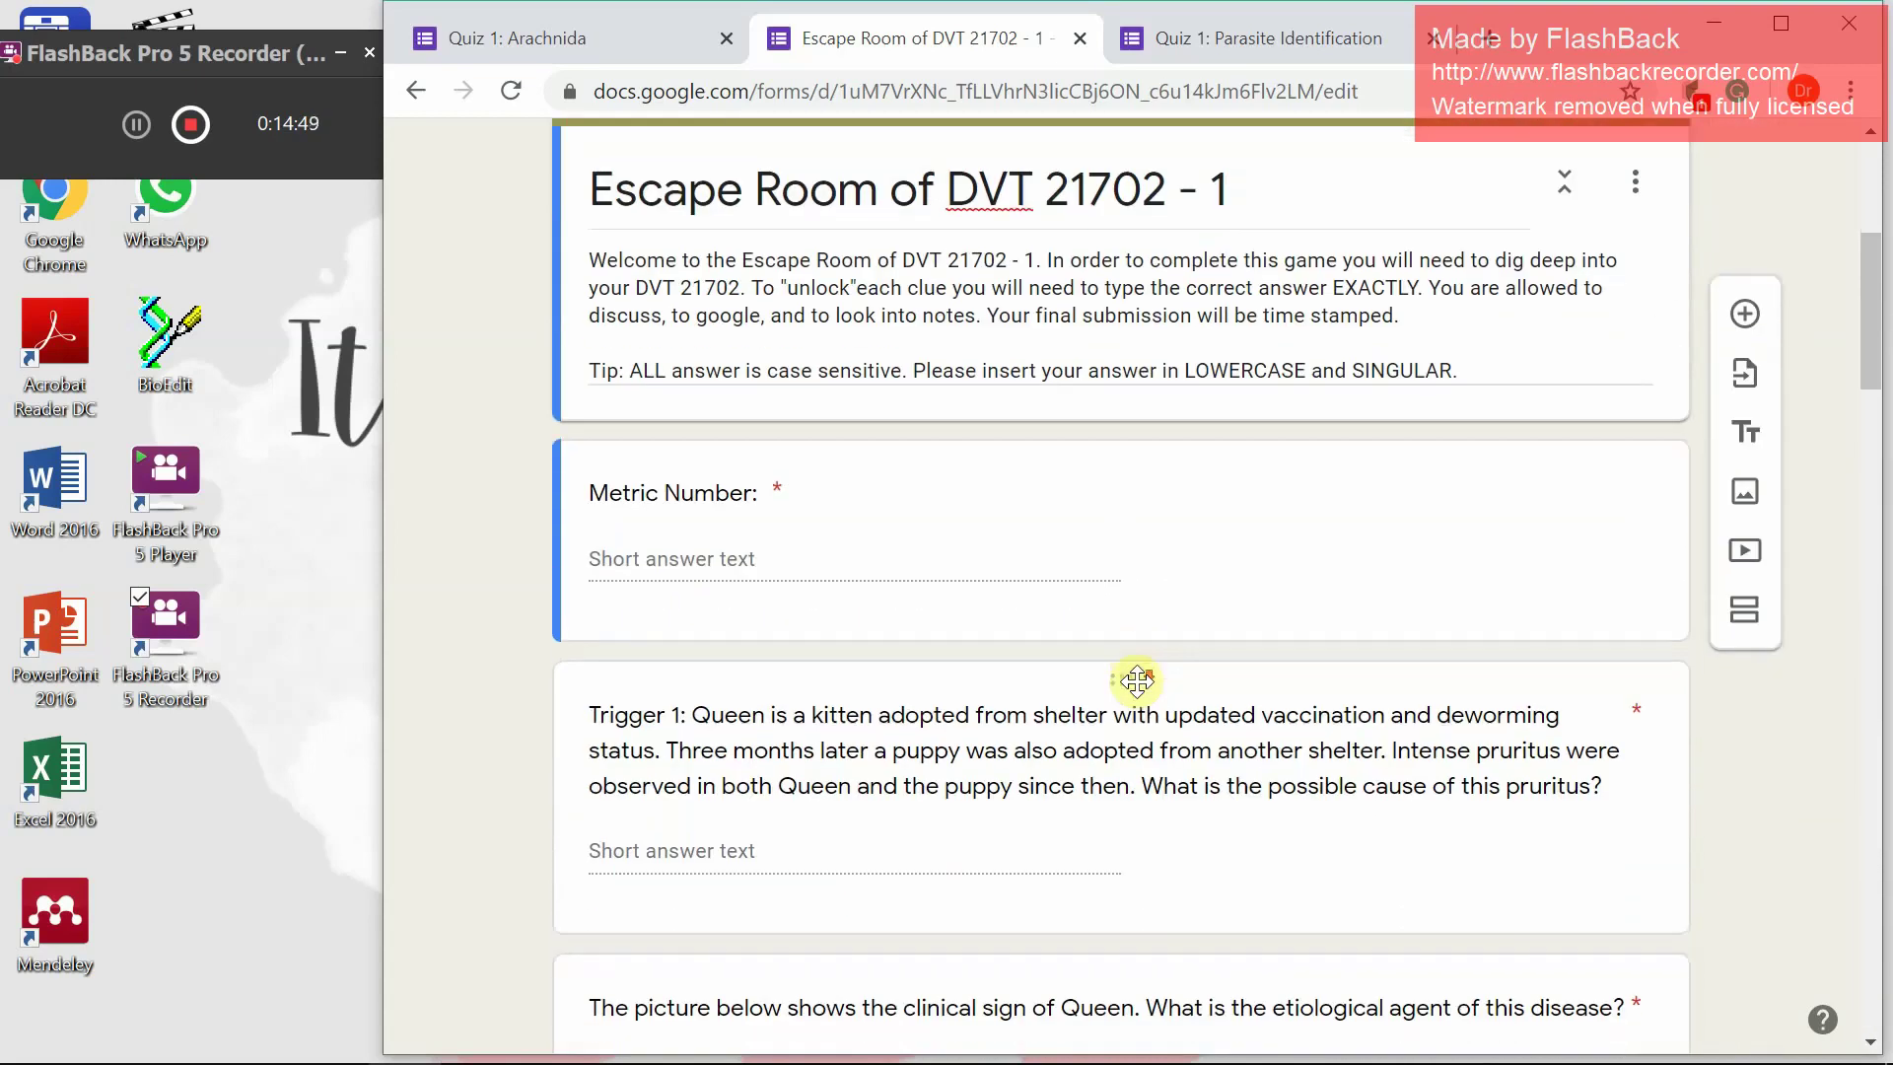
scroll(1138, 683, "down", 5)
scroll(1138, 682, "up", 4)
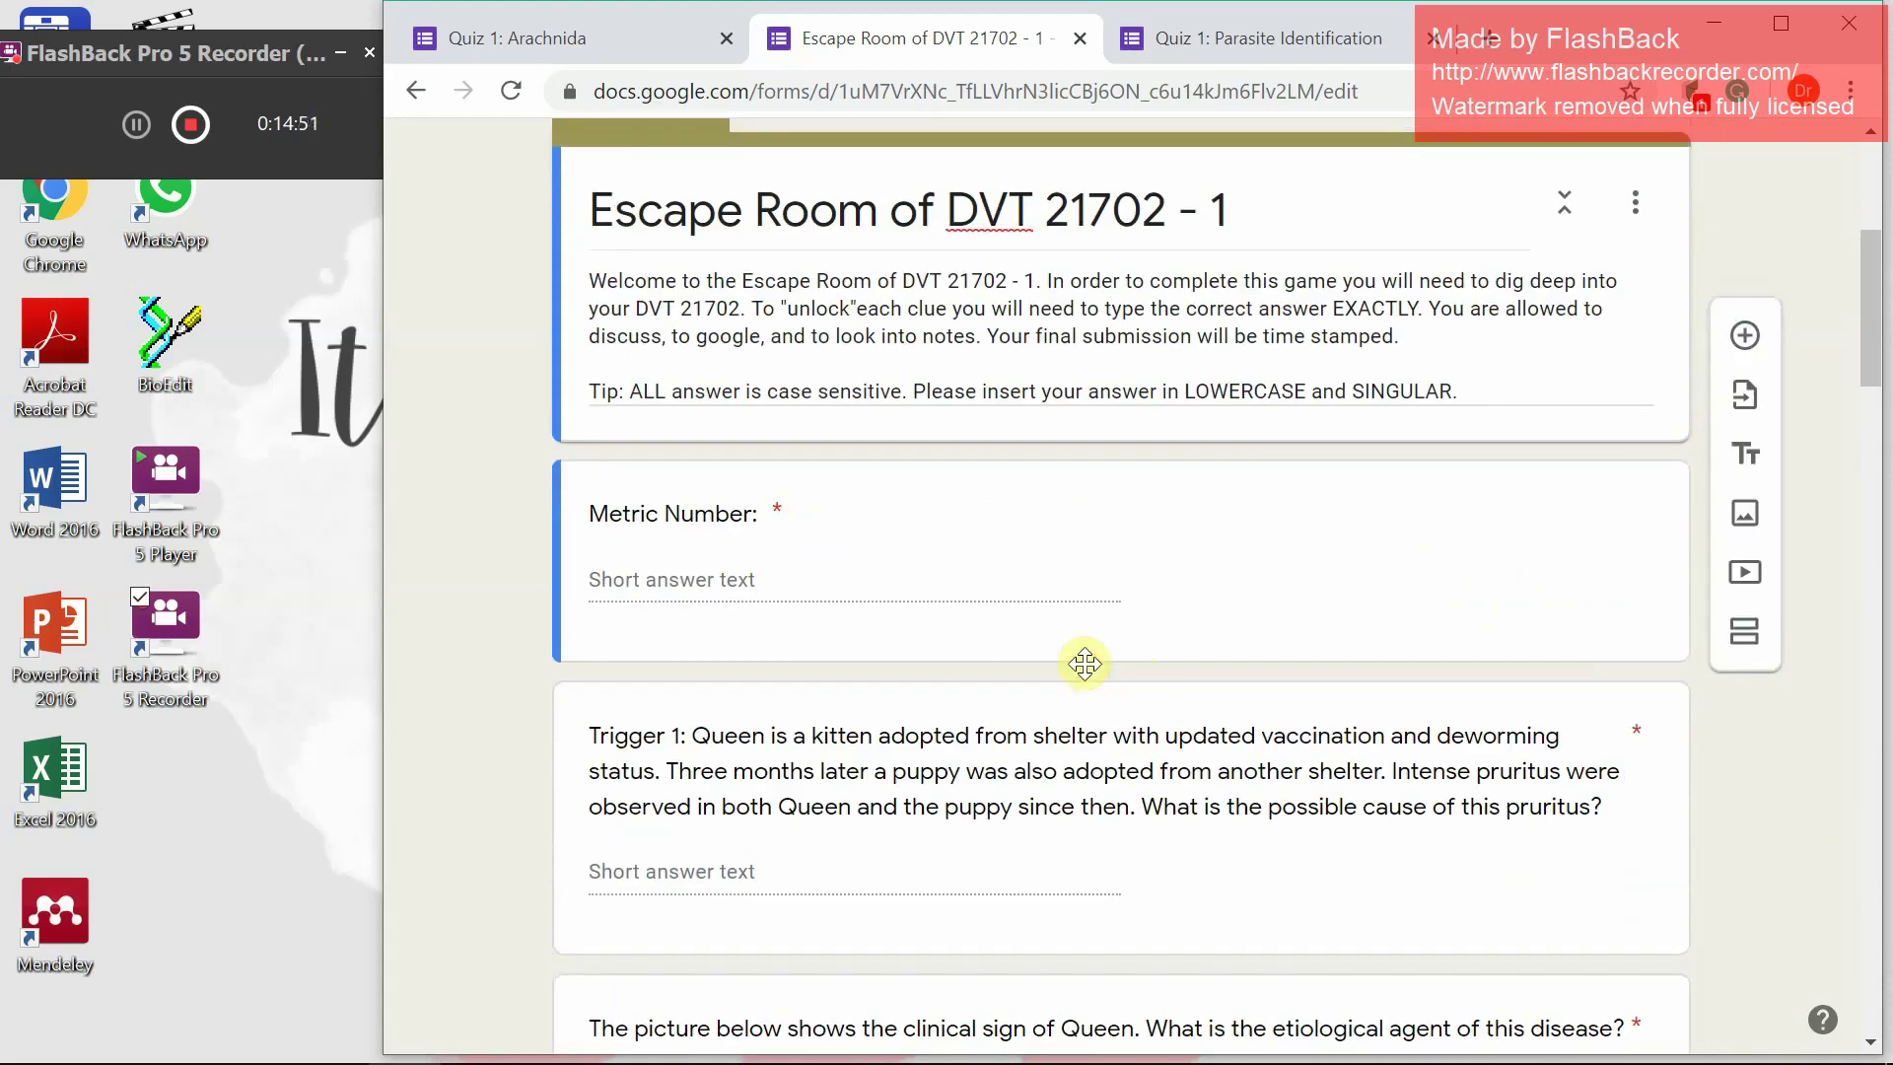
Look at the Metric Number question in the editor and open the preview of the escape room form
left_click(747, 583)
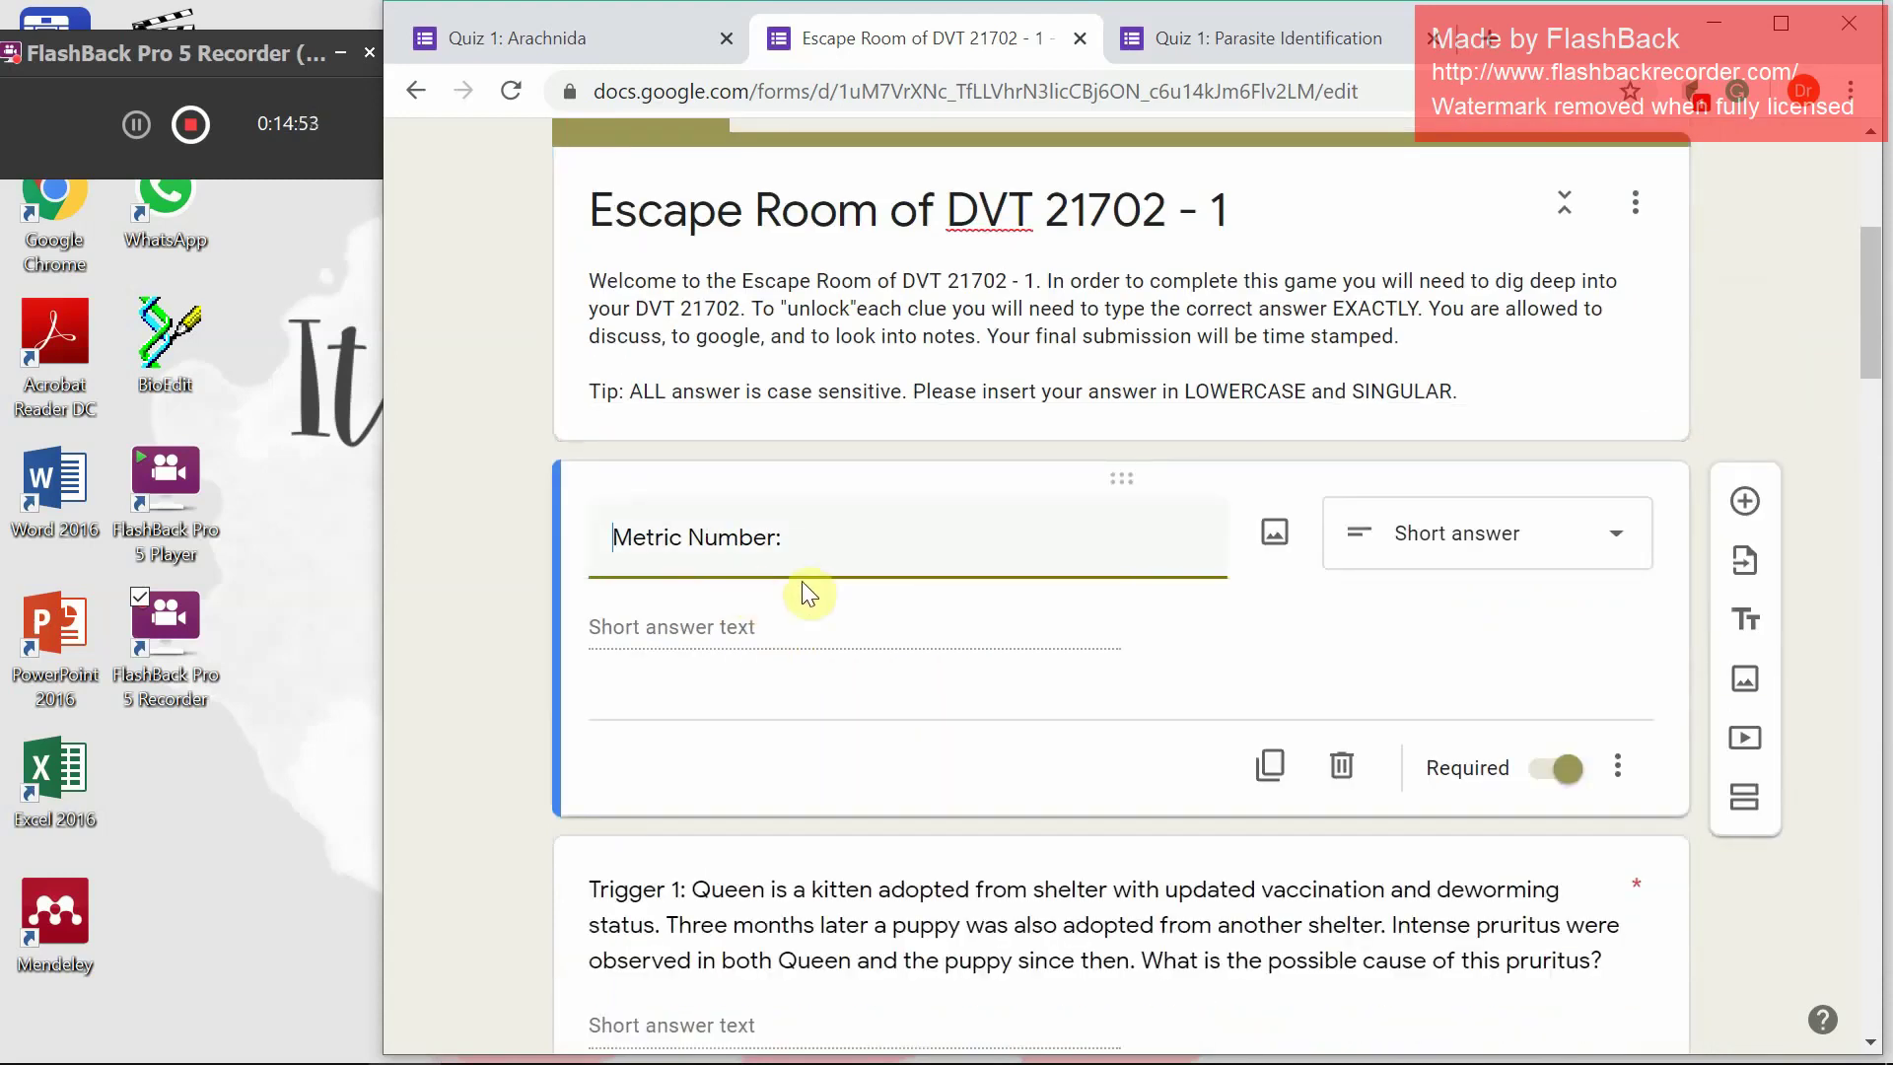
left_click(667, 629)
scroll(754, 616, "up", 5)
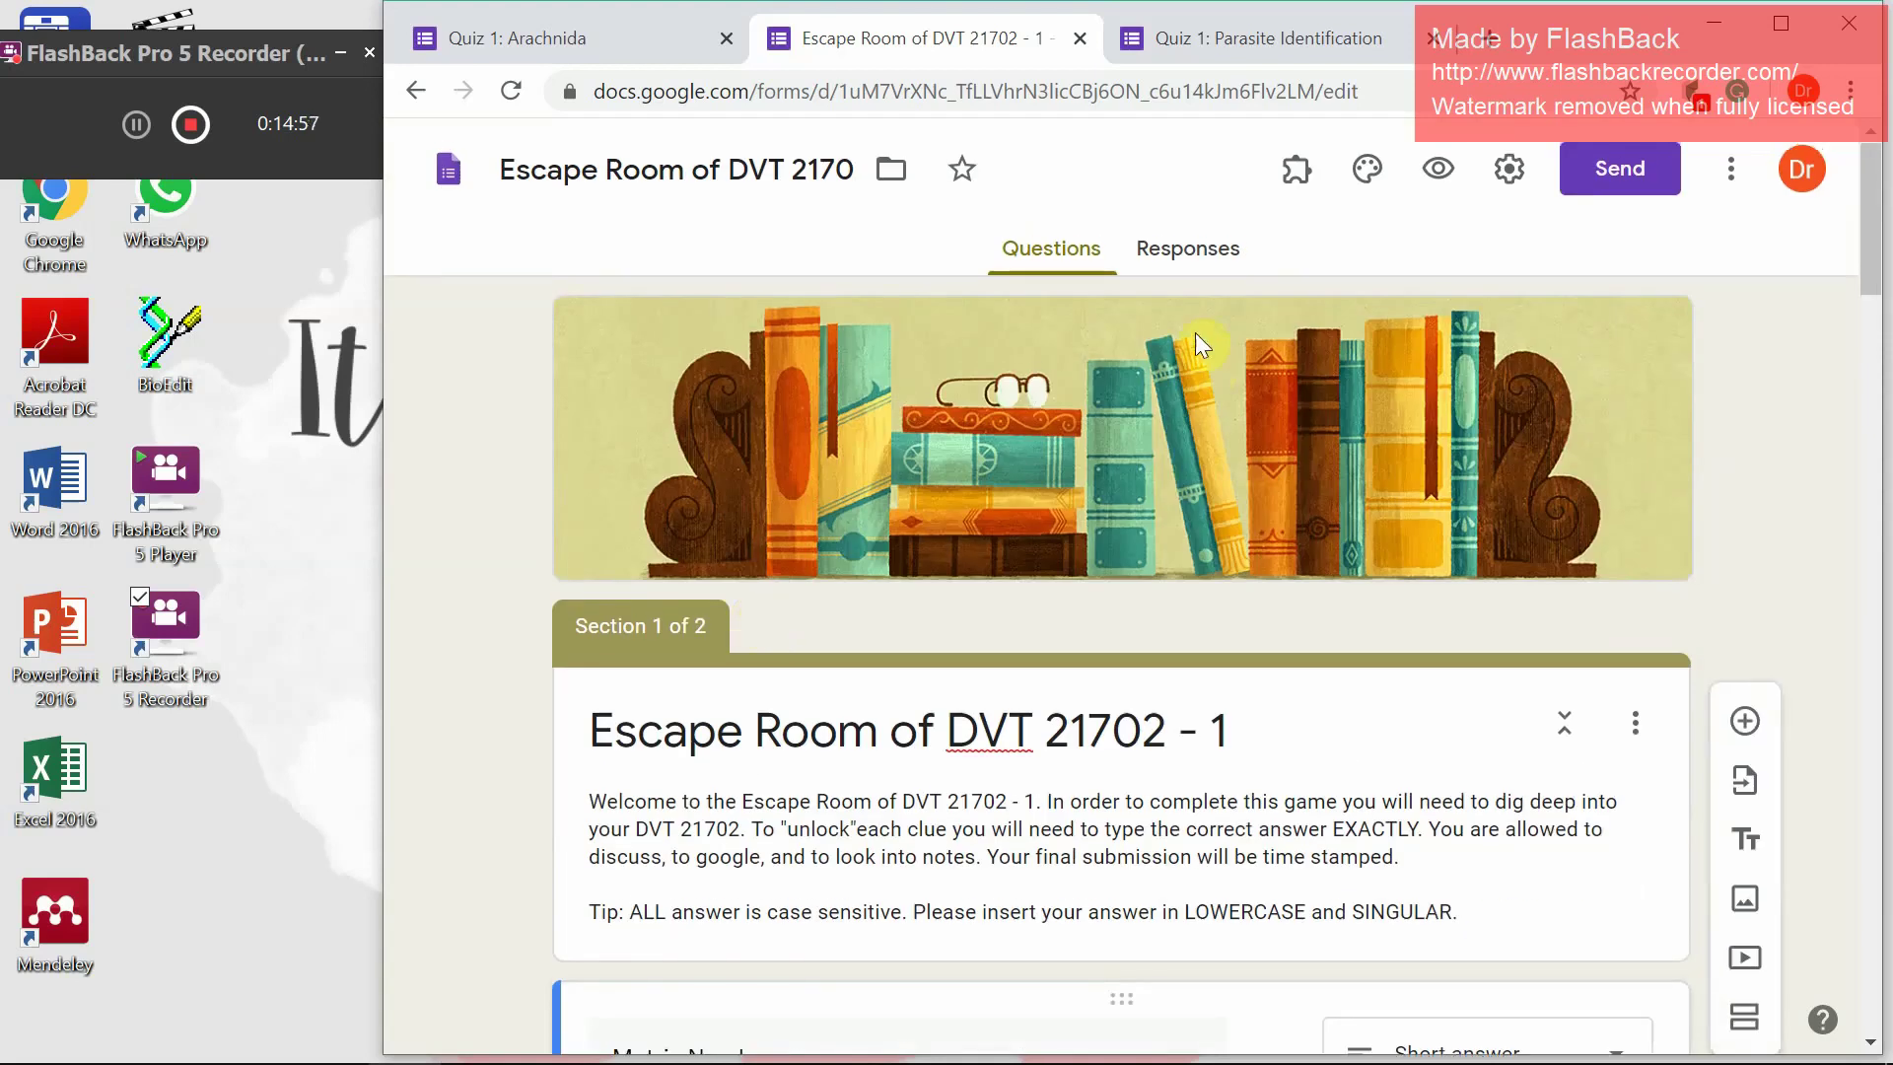
left_click(1445, 178)
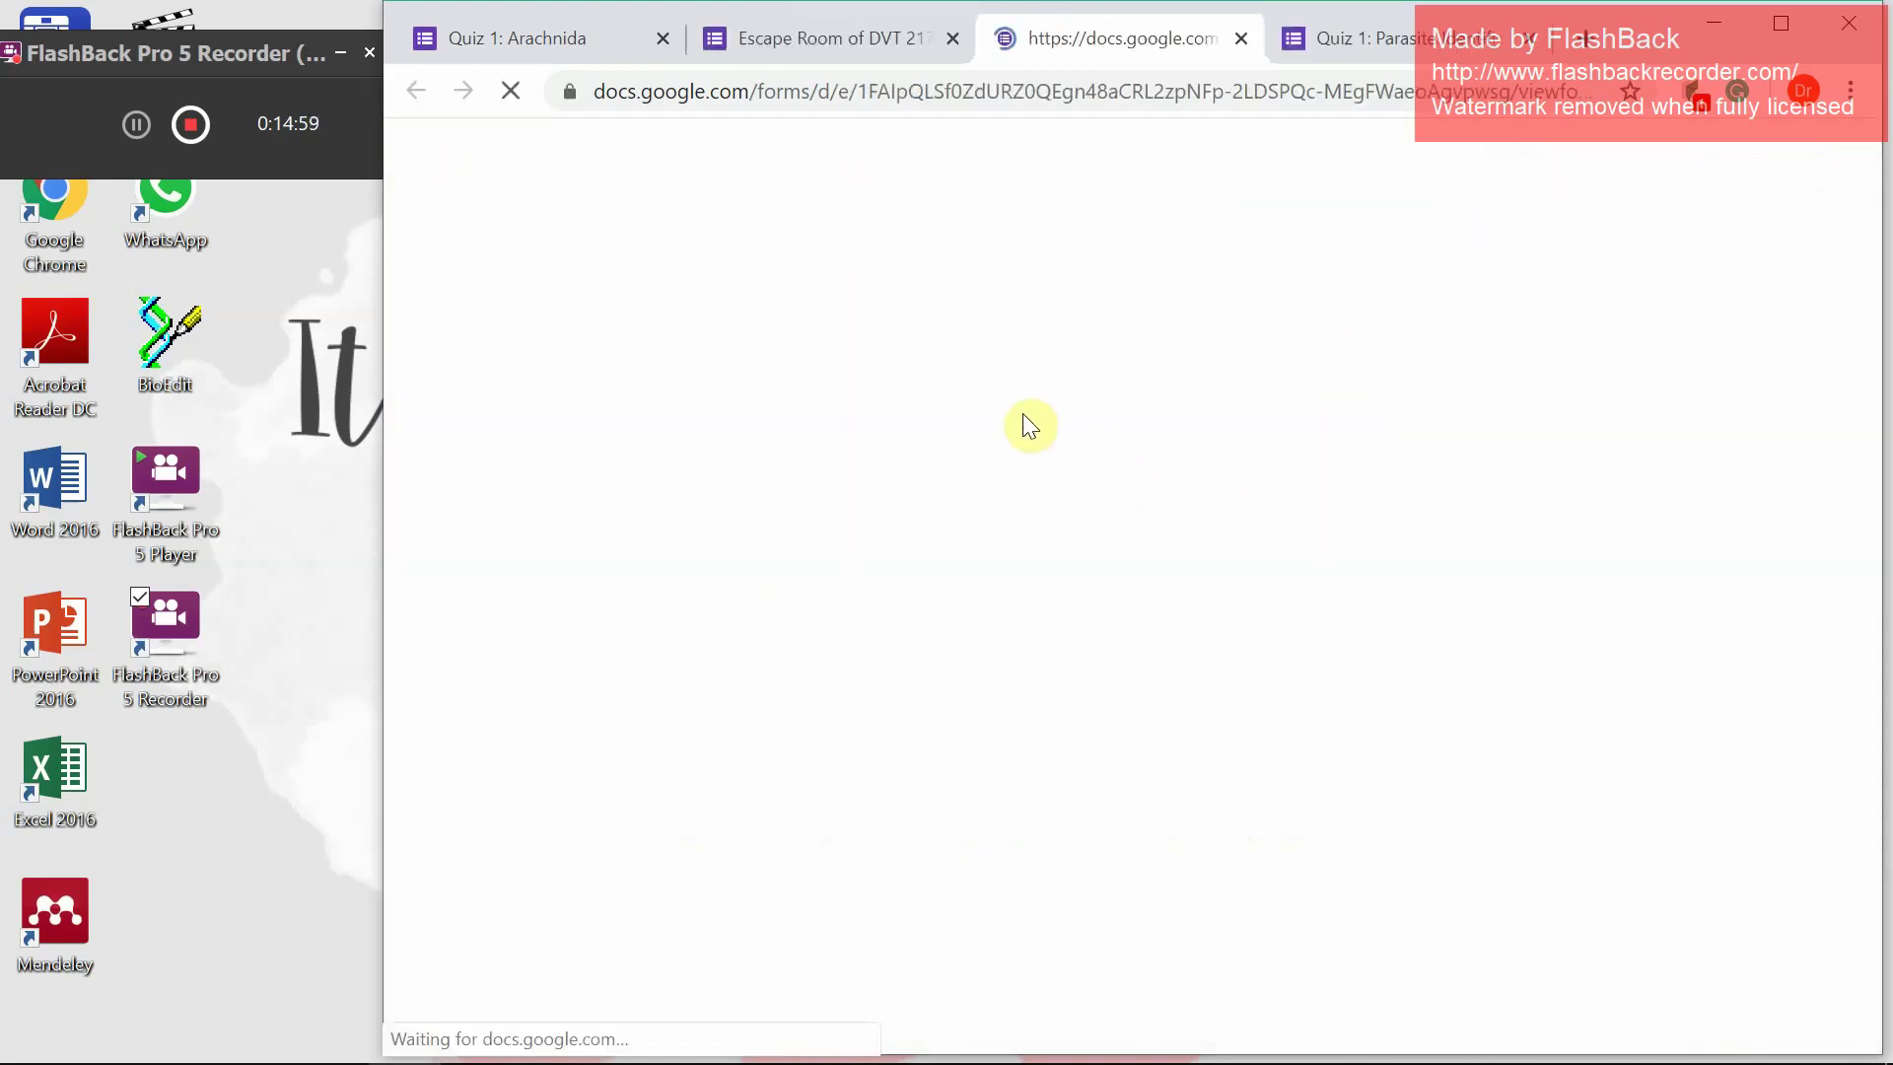
Fill in a sample metric number and answer the Trigger 1 question with "parasite" in the preview
scroll(1072, 438, "down", 4)
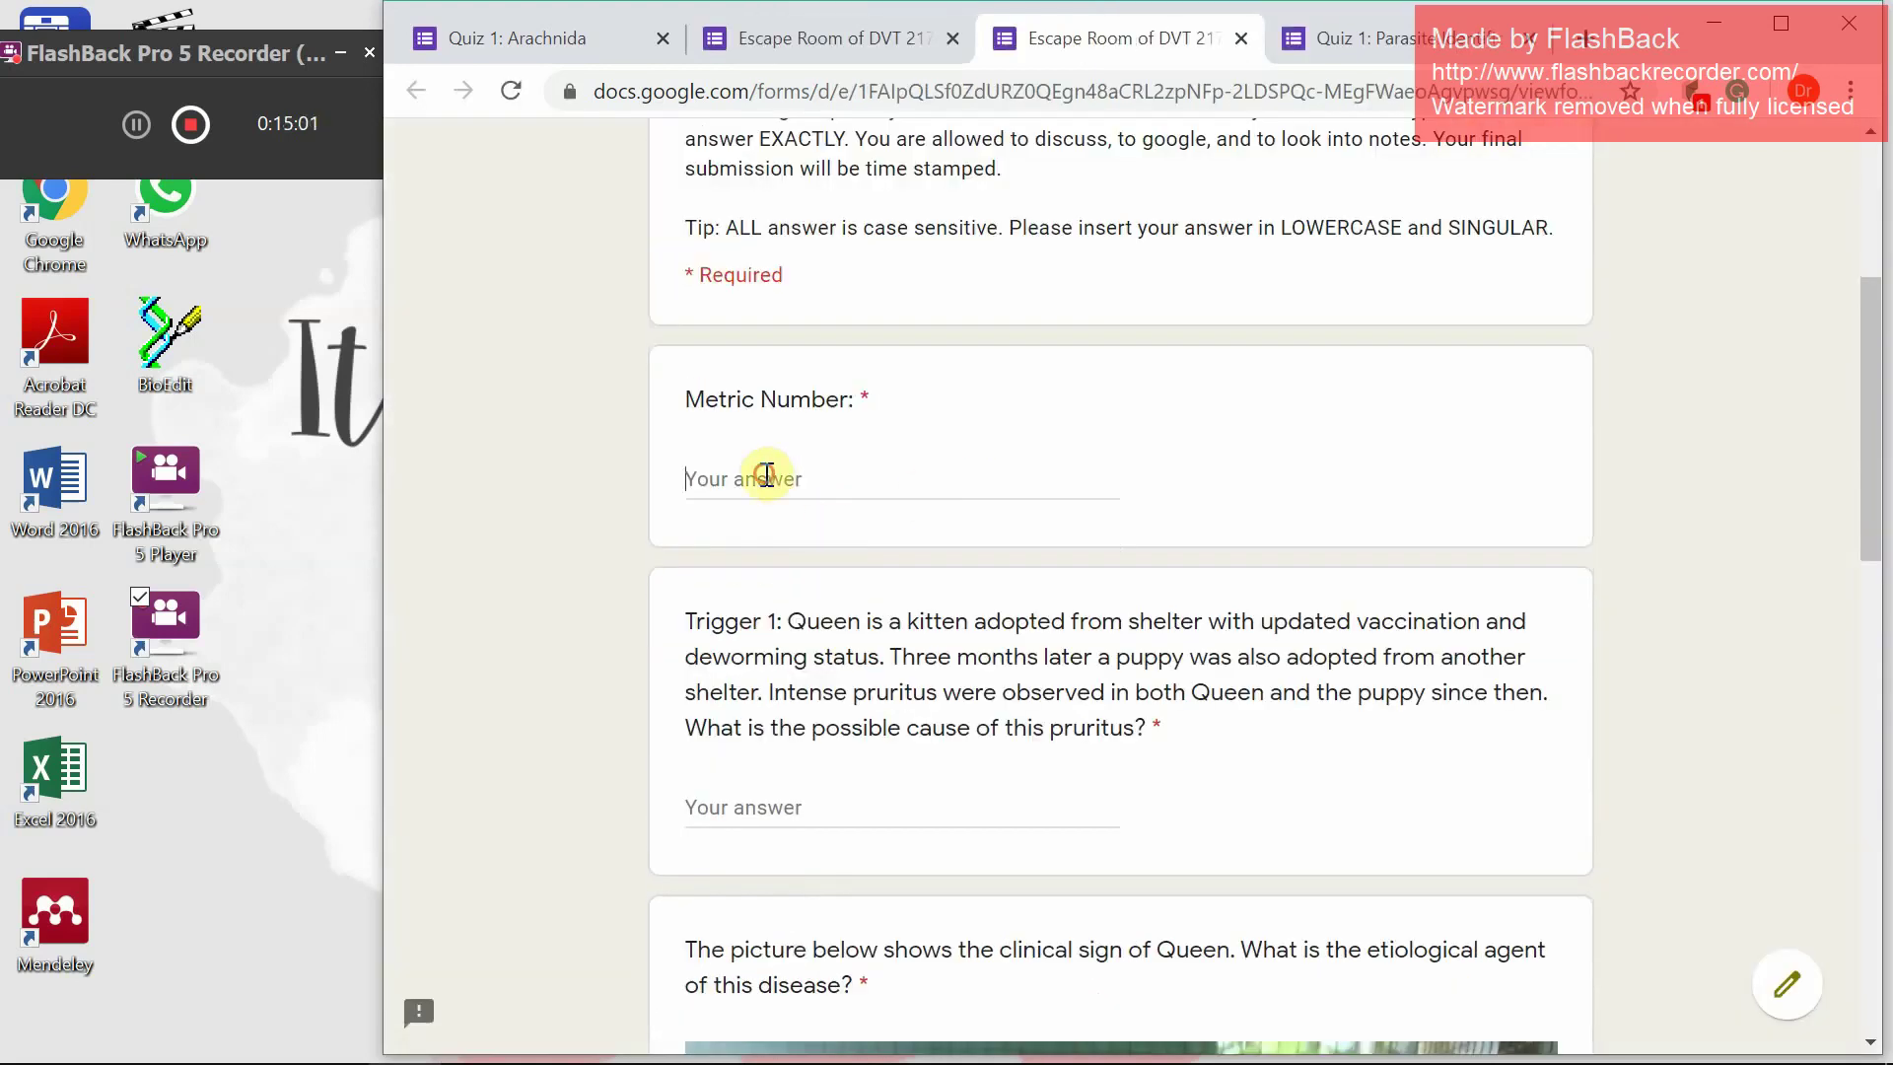
left_click(767, 477)
type("1234")
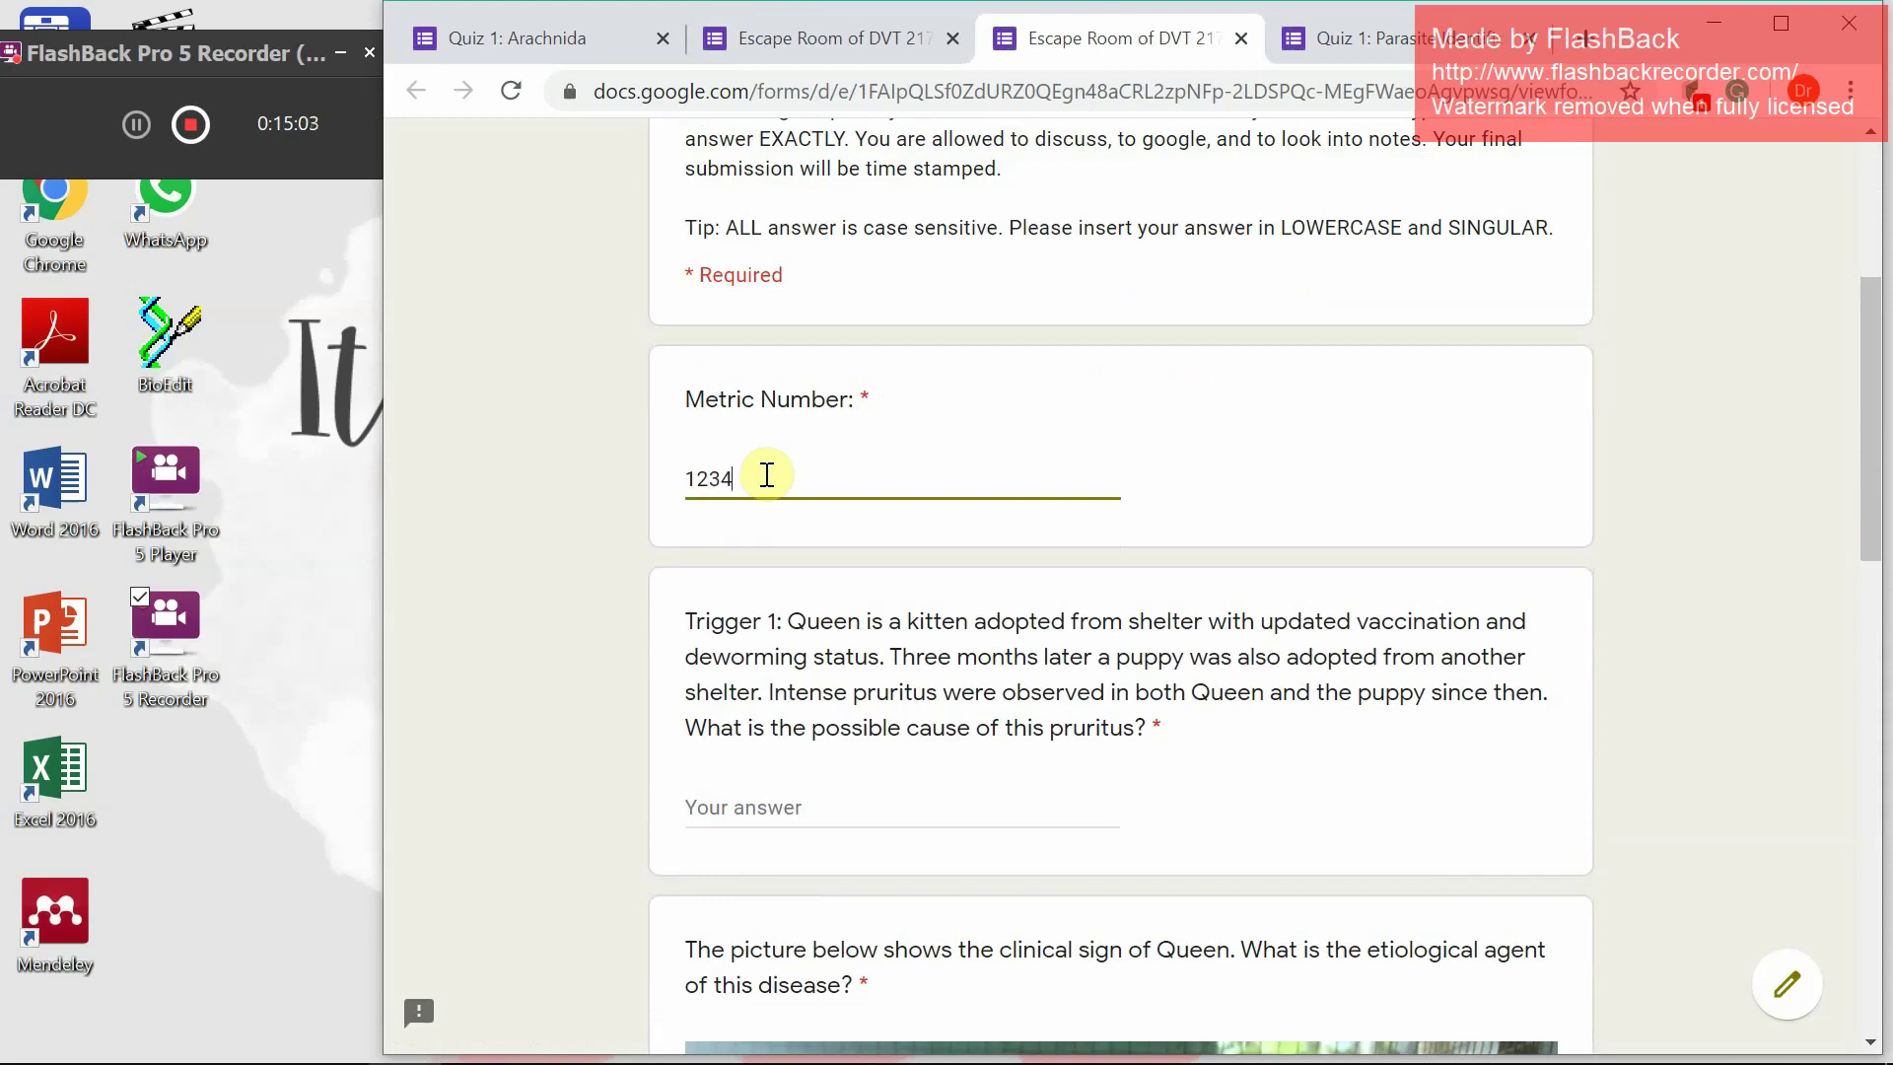
scroll(767, 475, "down", 4)
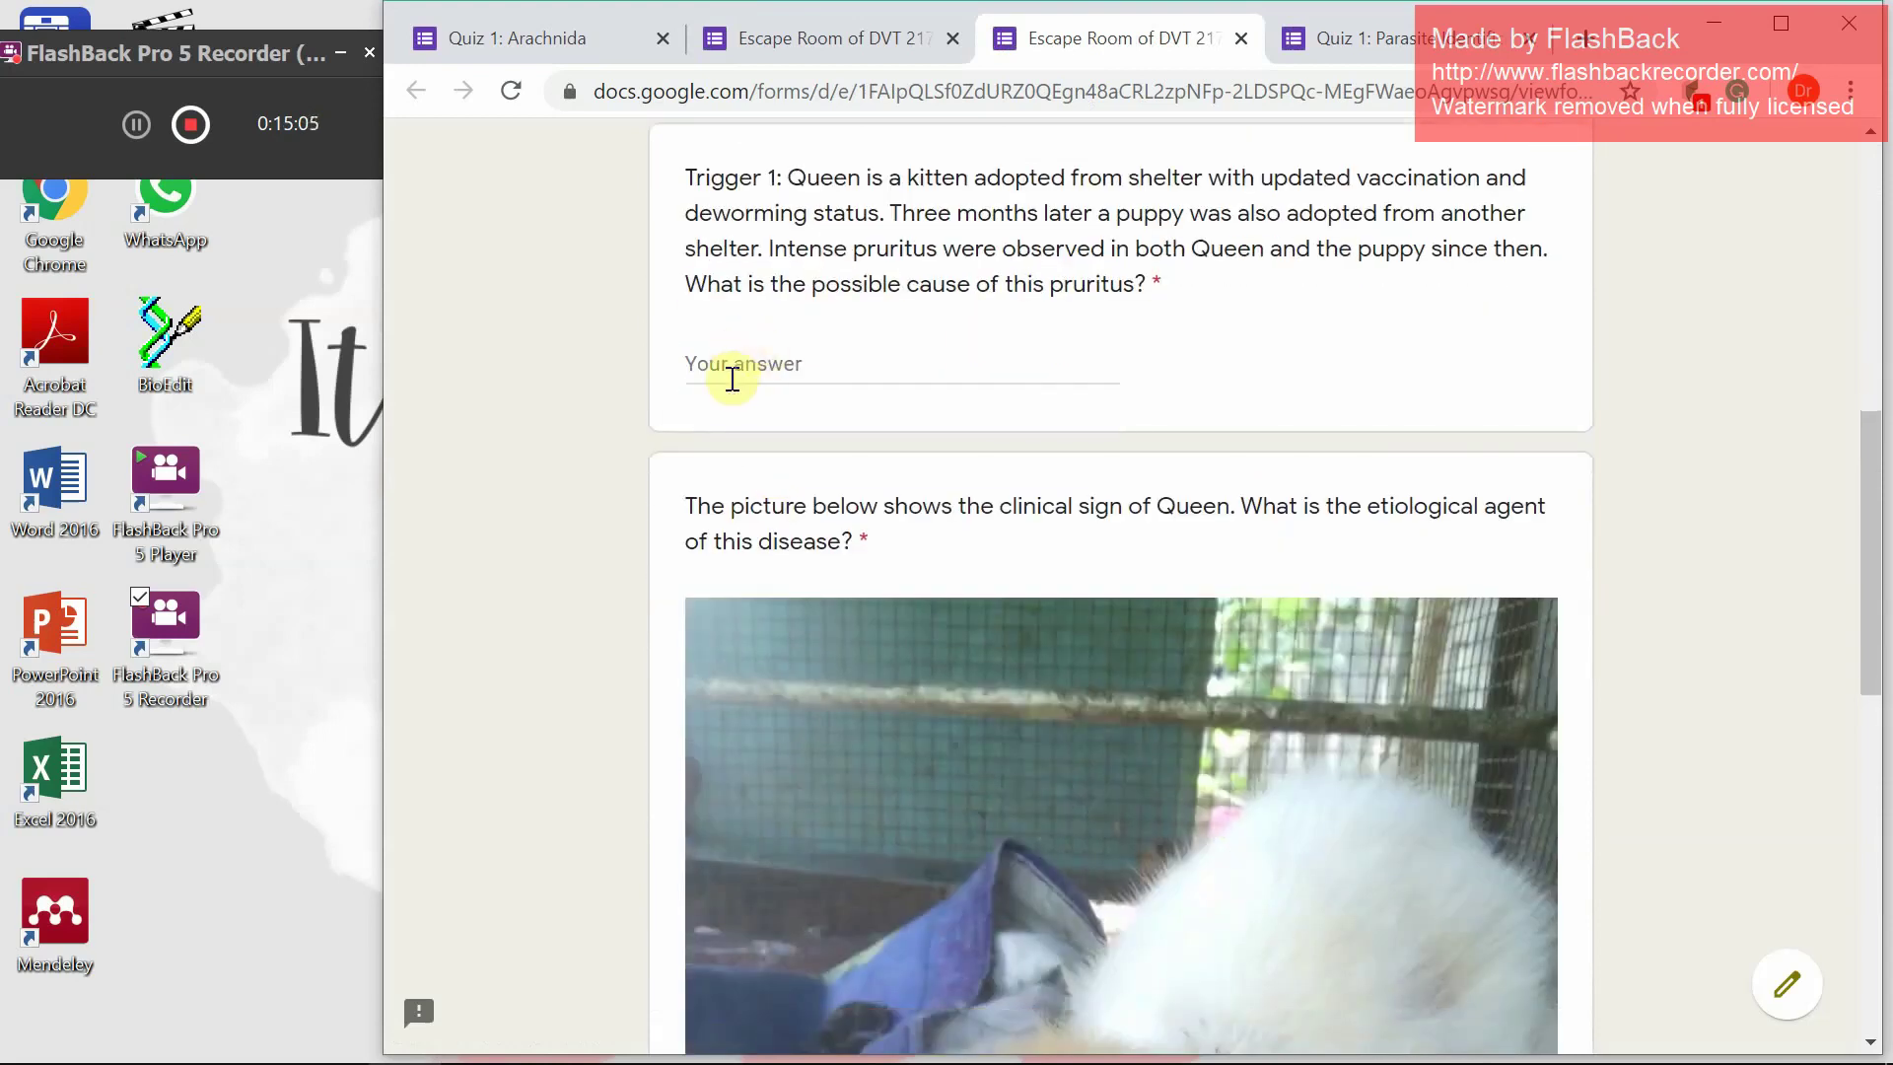
left_click(732, 380)
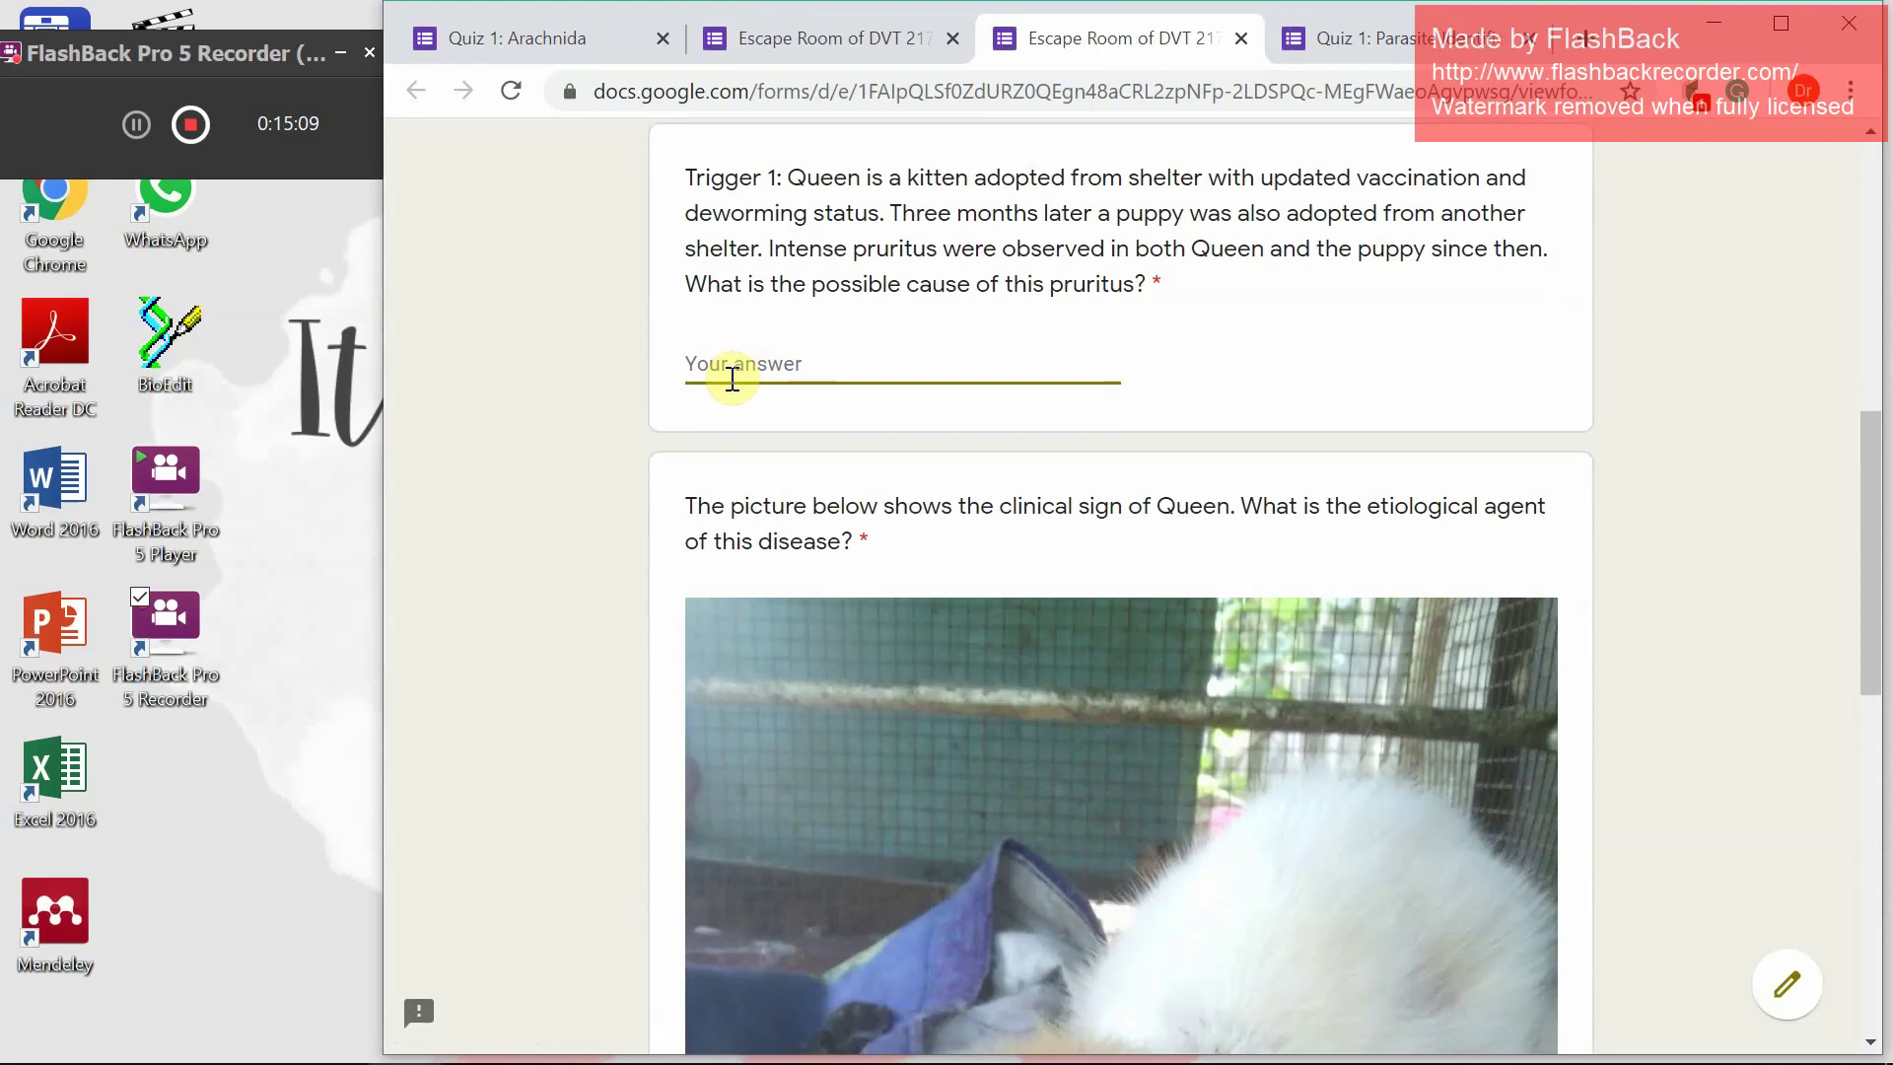
type("parasite")
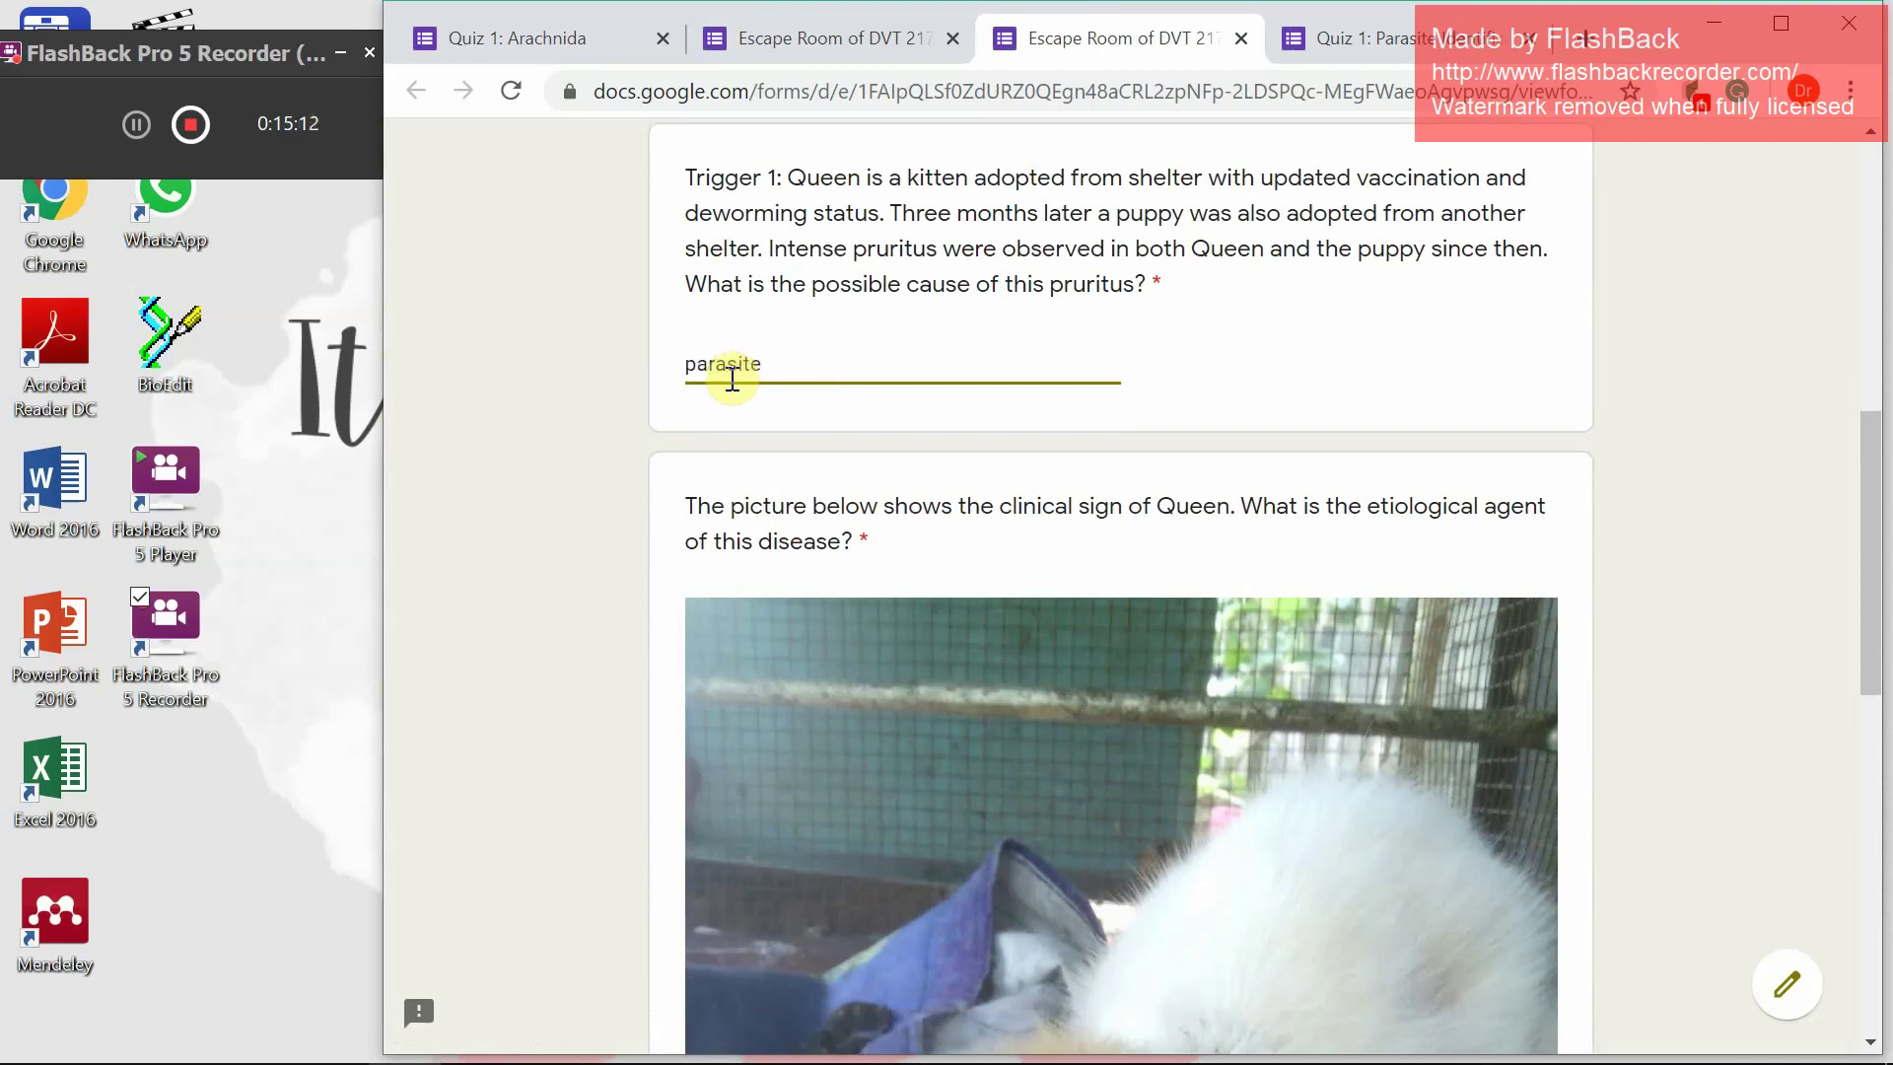
Answer the etiological agent question with "mite" and try to continue to the next section
scroll(732, 380, "down", 10)
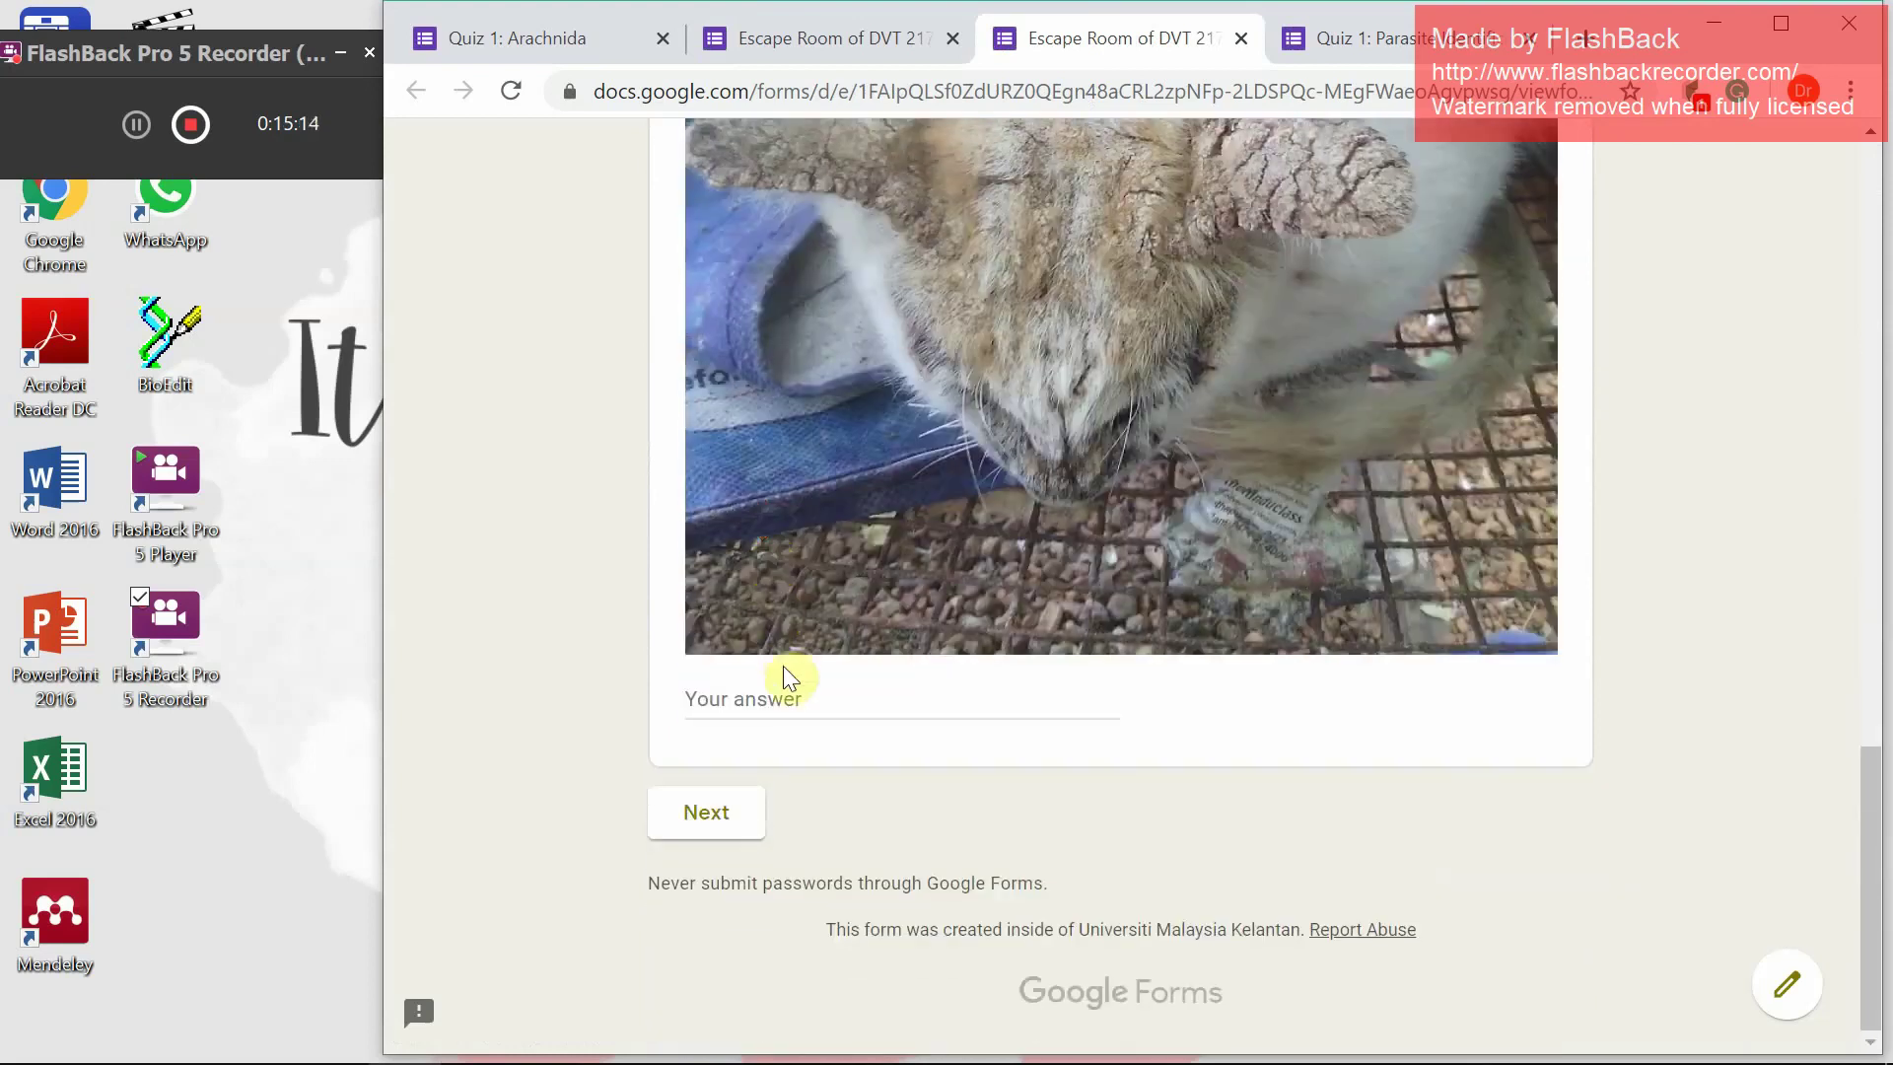
left_click(778, 700)
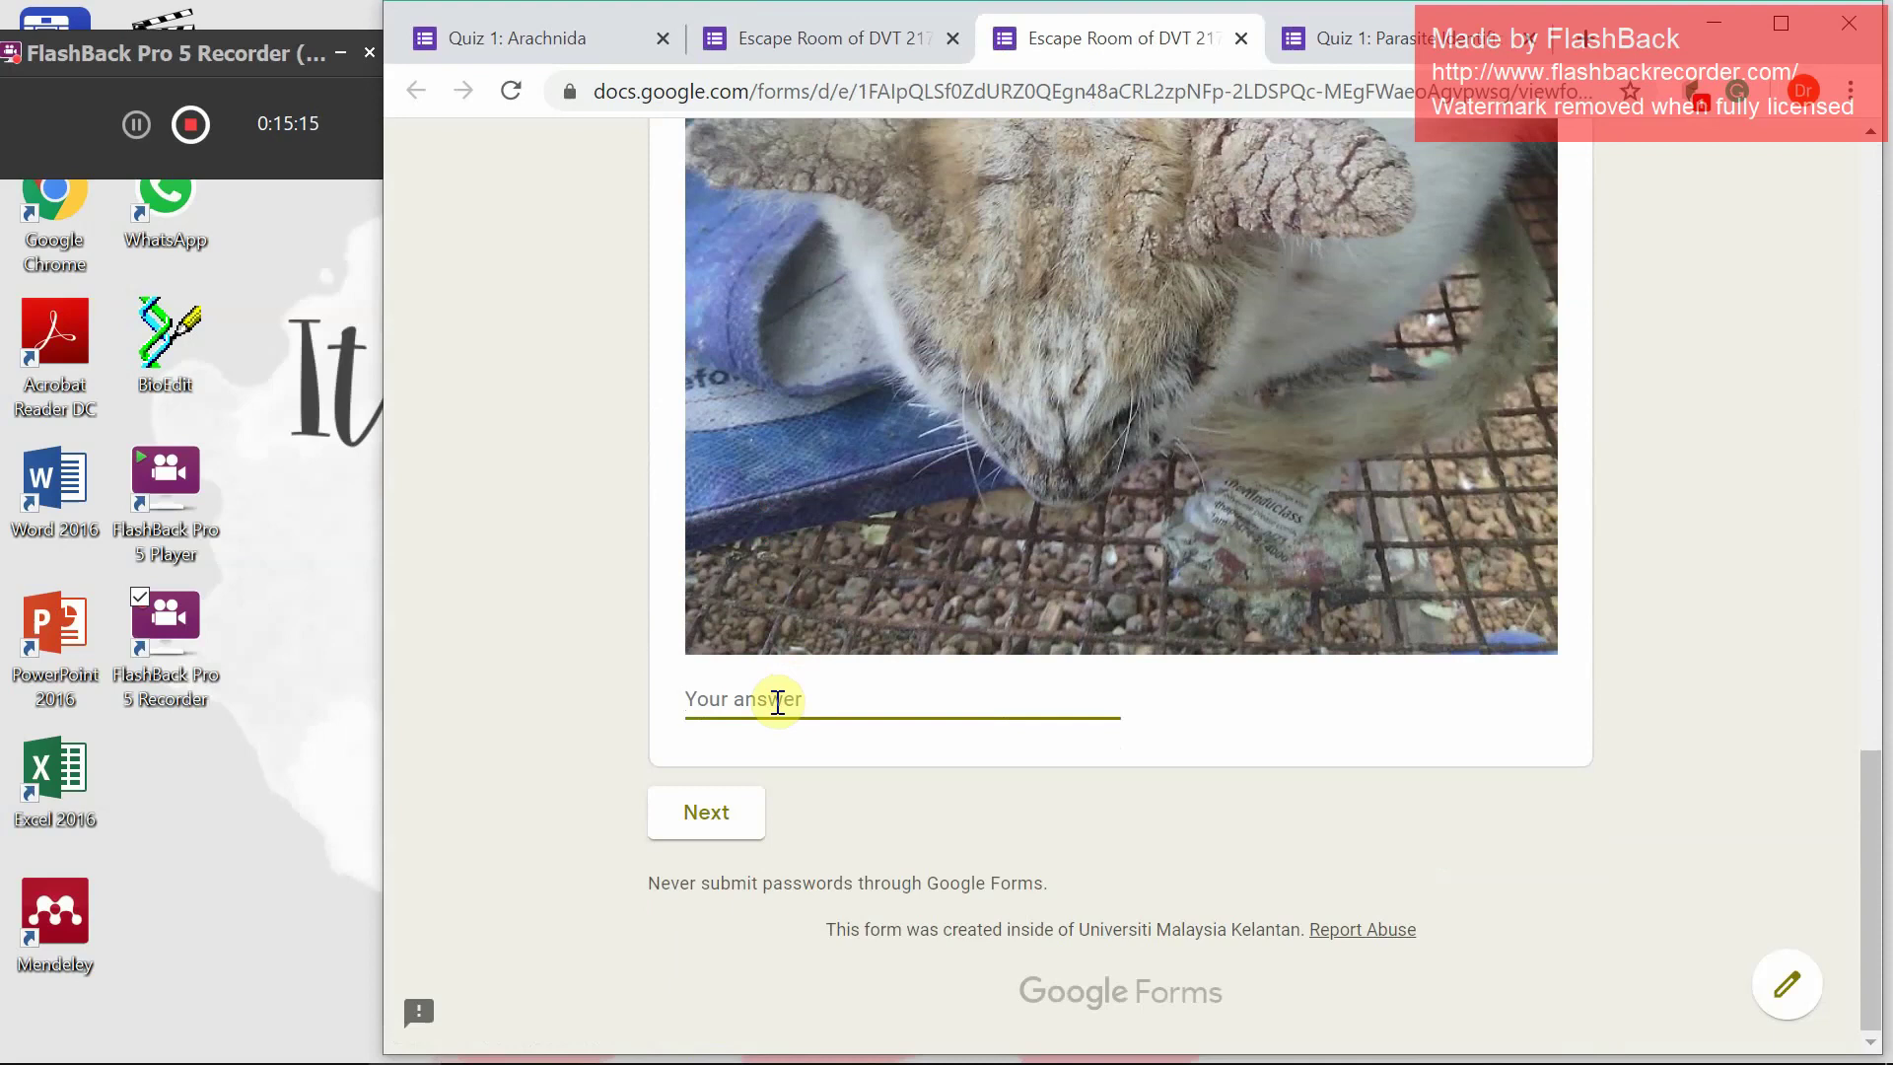
type("mite")
left_click(708, 816)
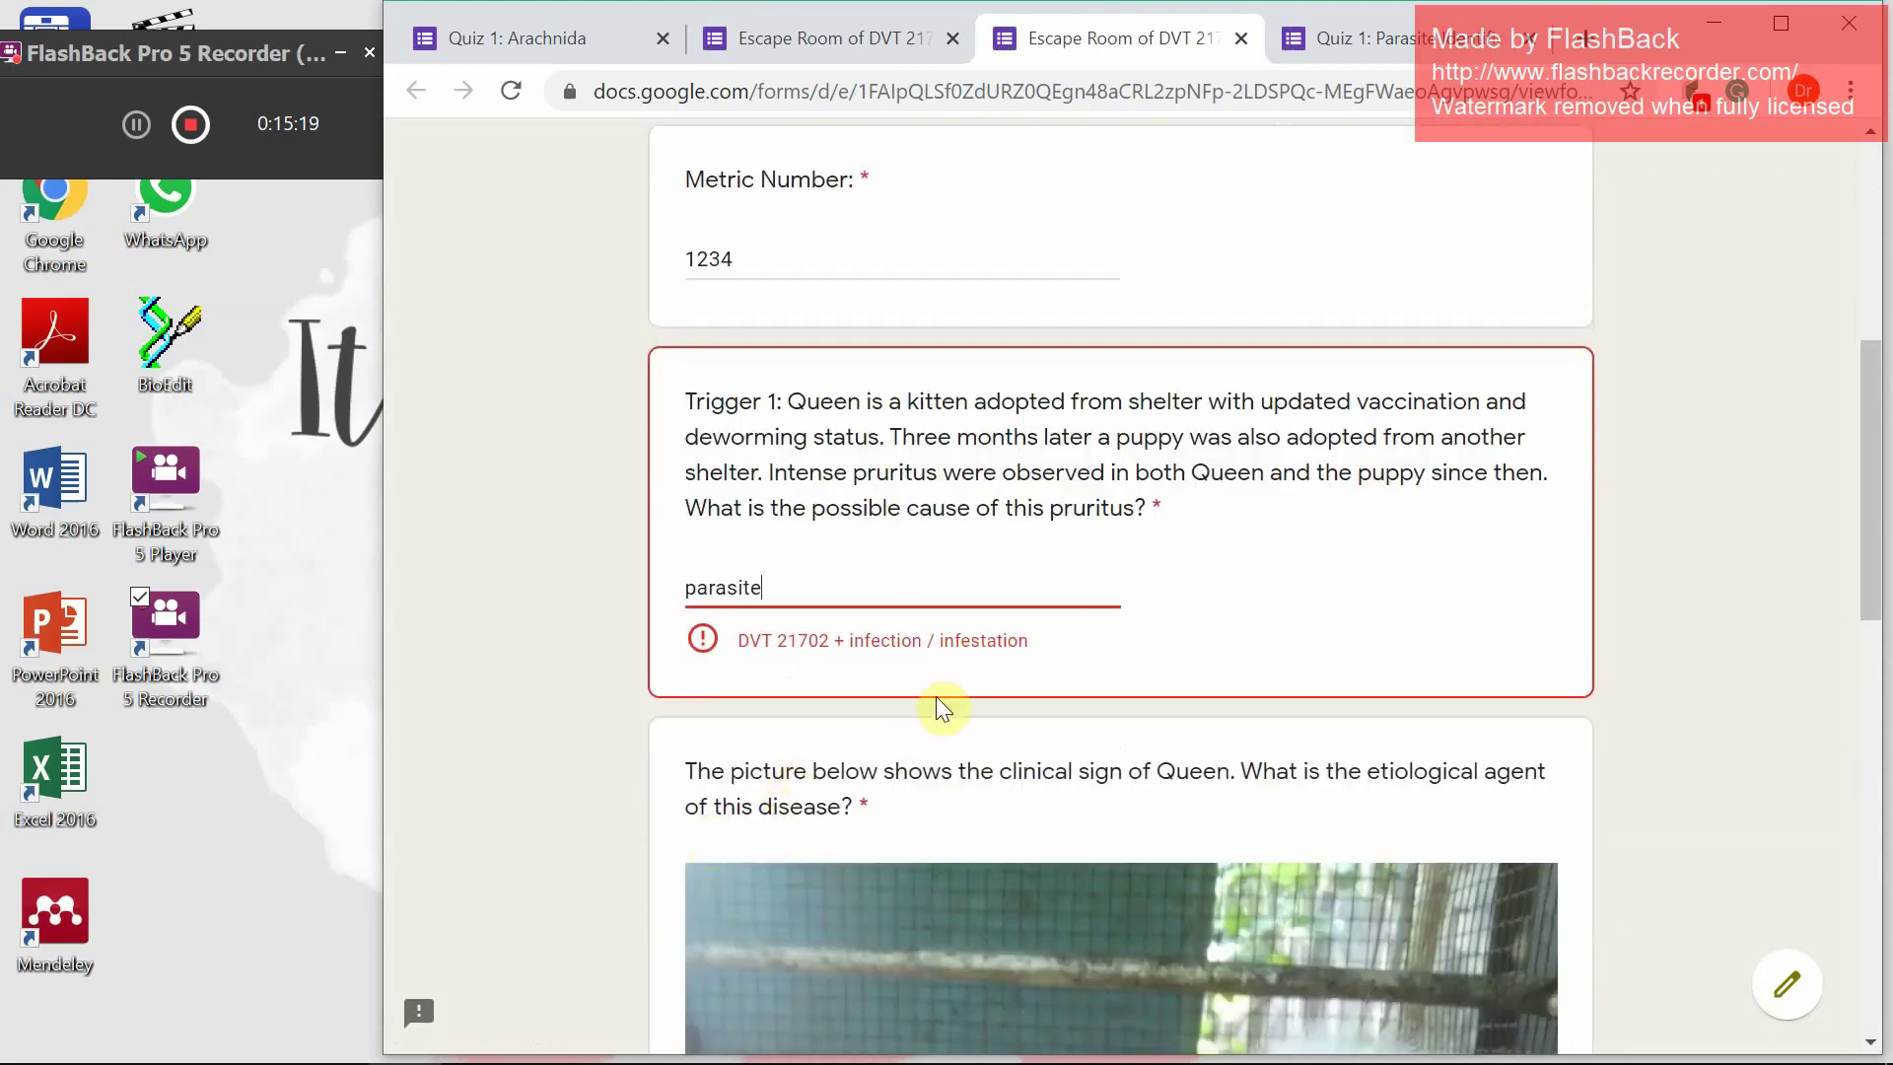
Review the hint below the Trigger 1 answer and change the answer to "ectoparasite infestation"
scroll(963, 773, "down", 3)
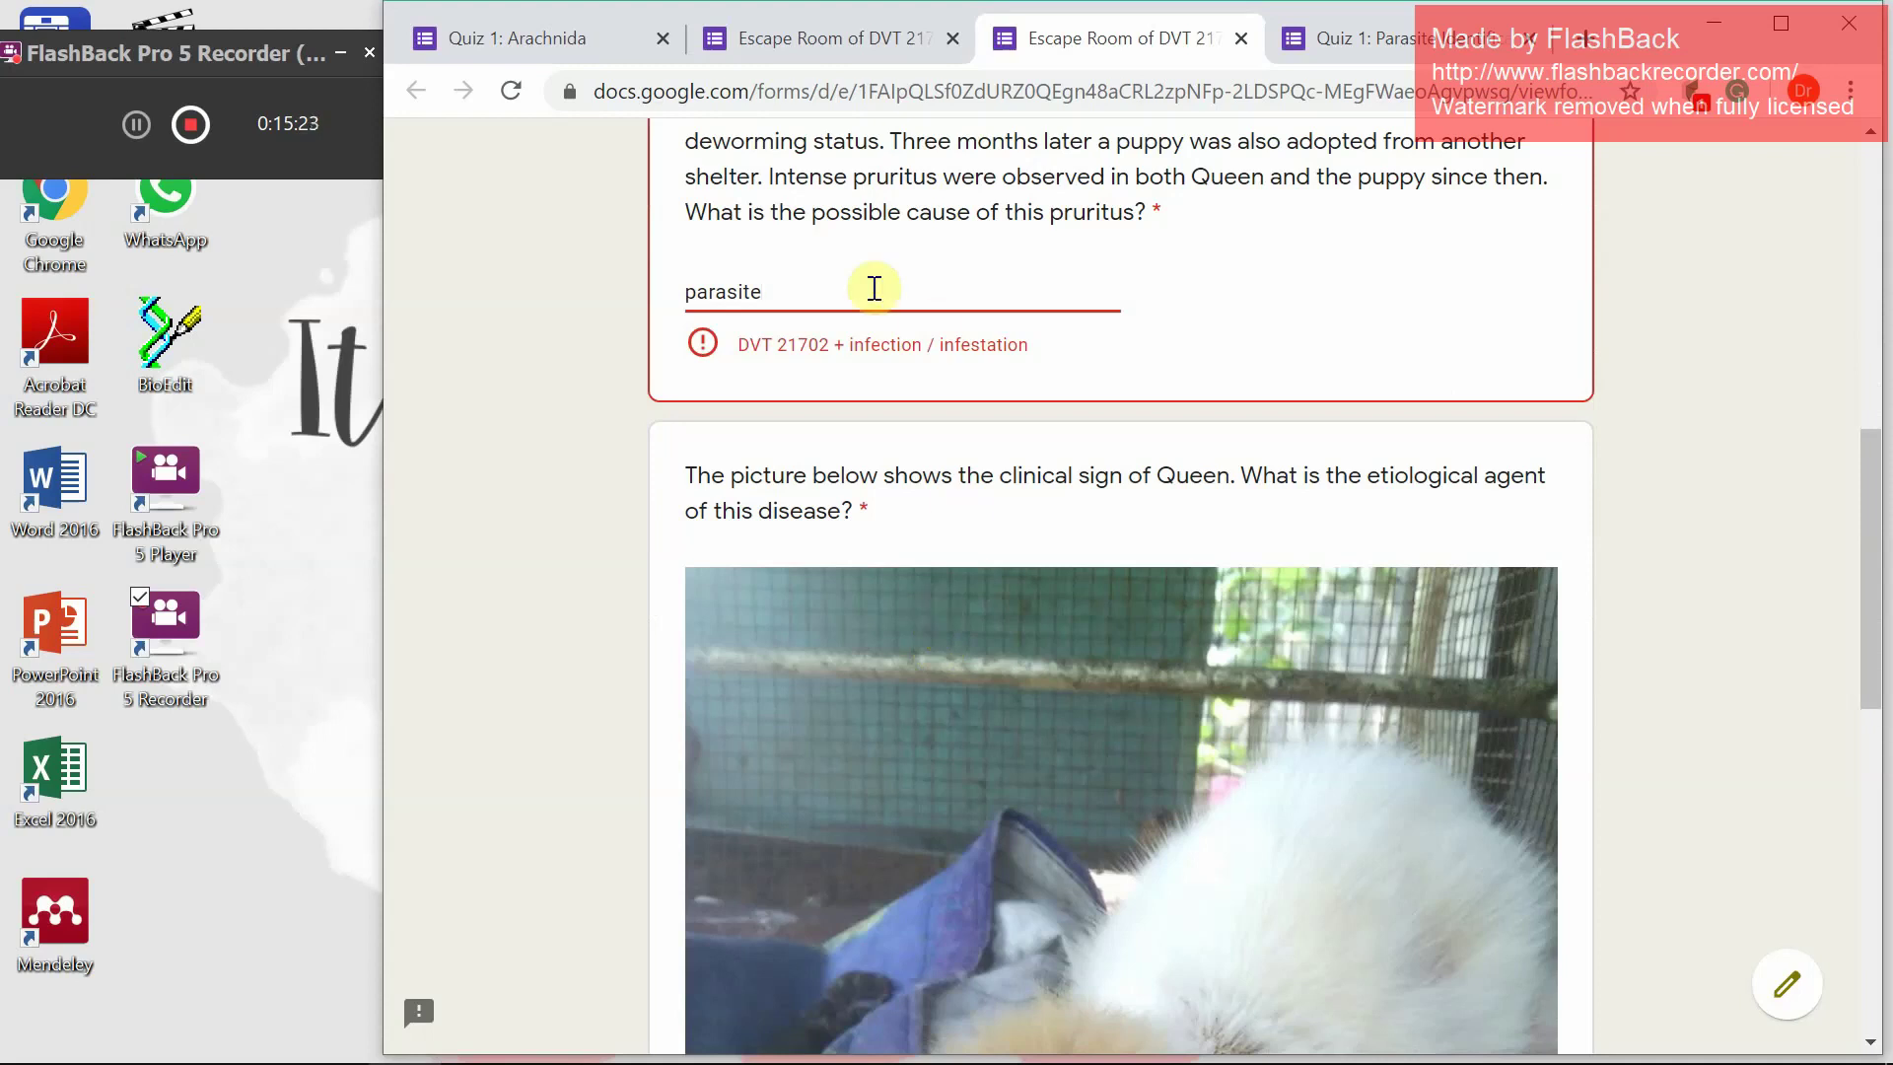
scroll(874, 288, "down", 10)
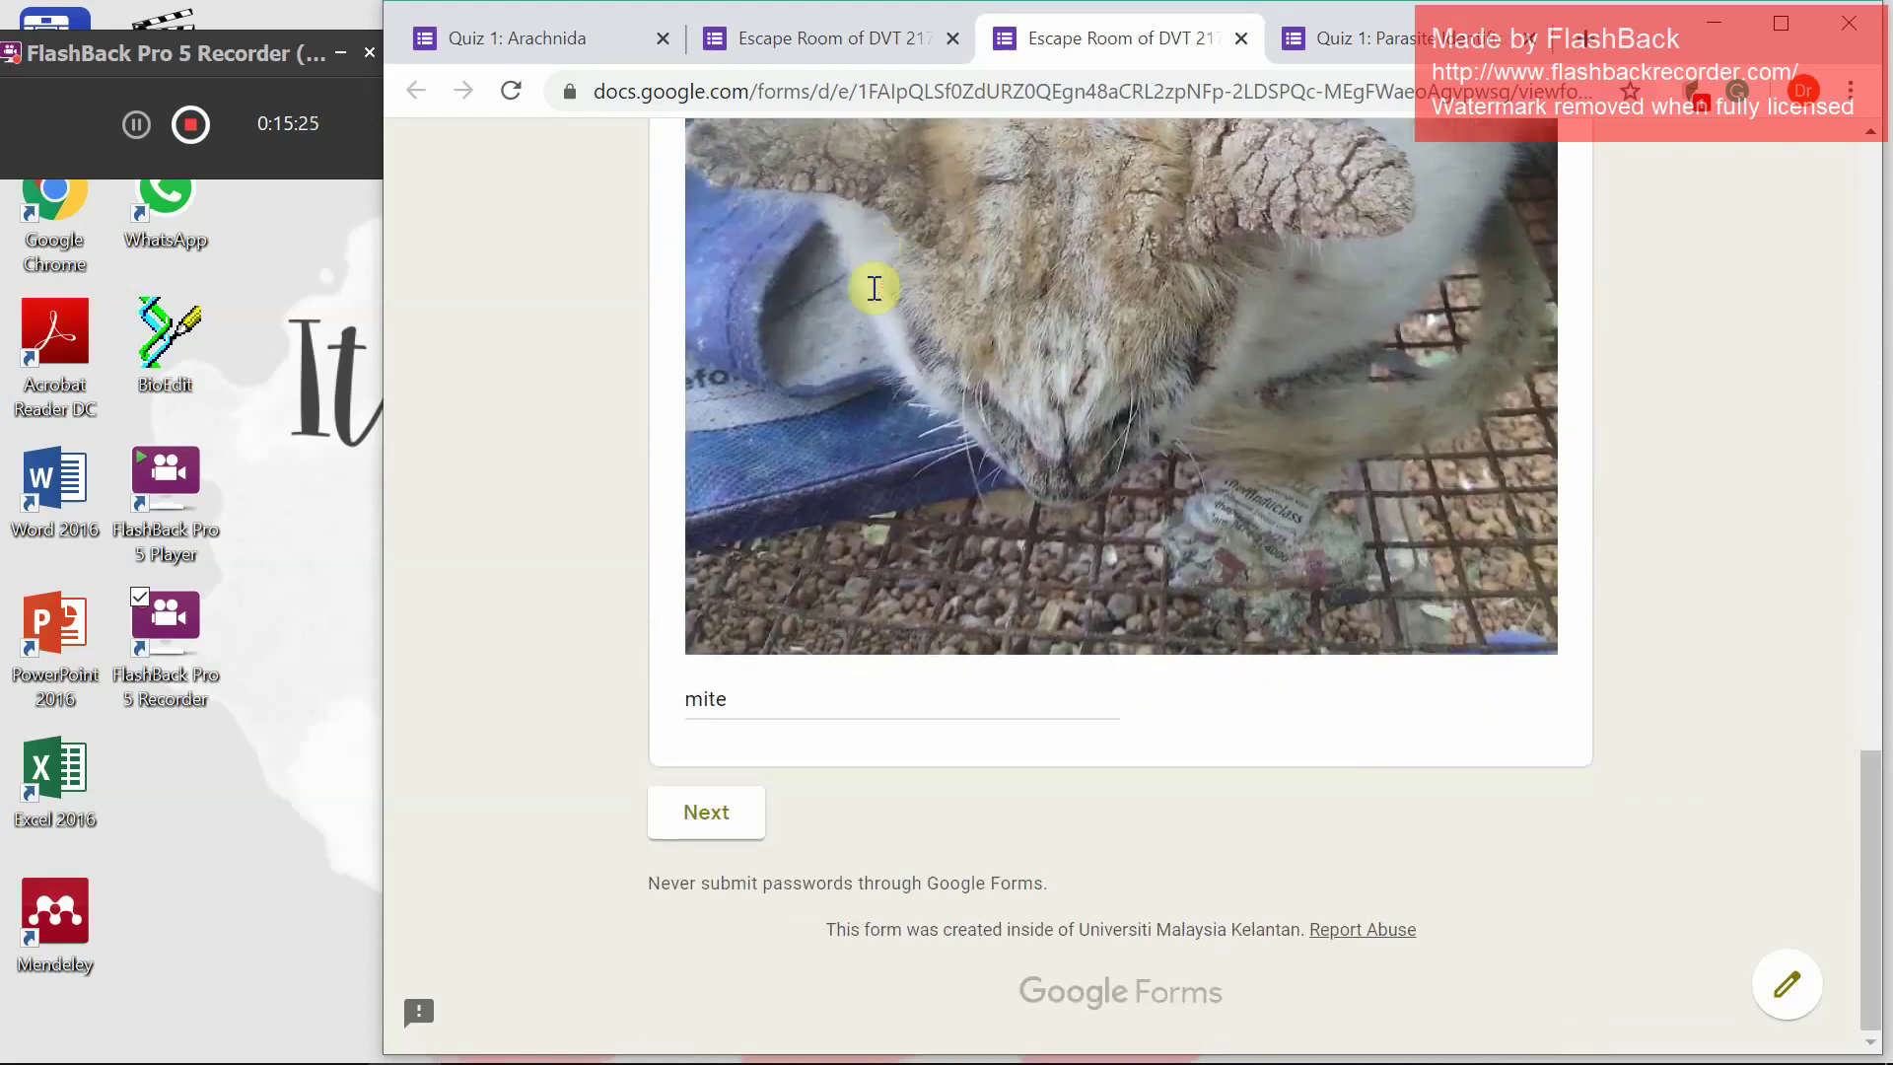
scroll(867, 742, "up", 10)
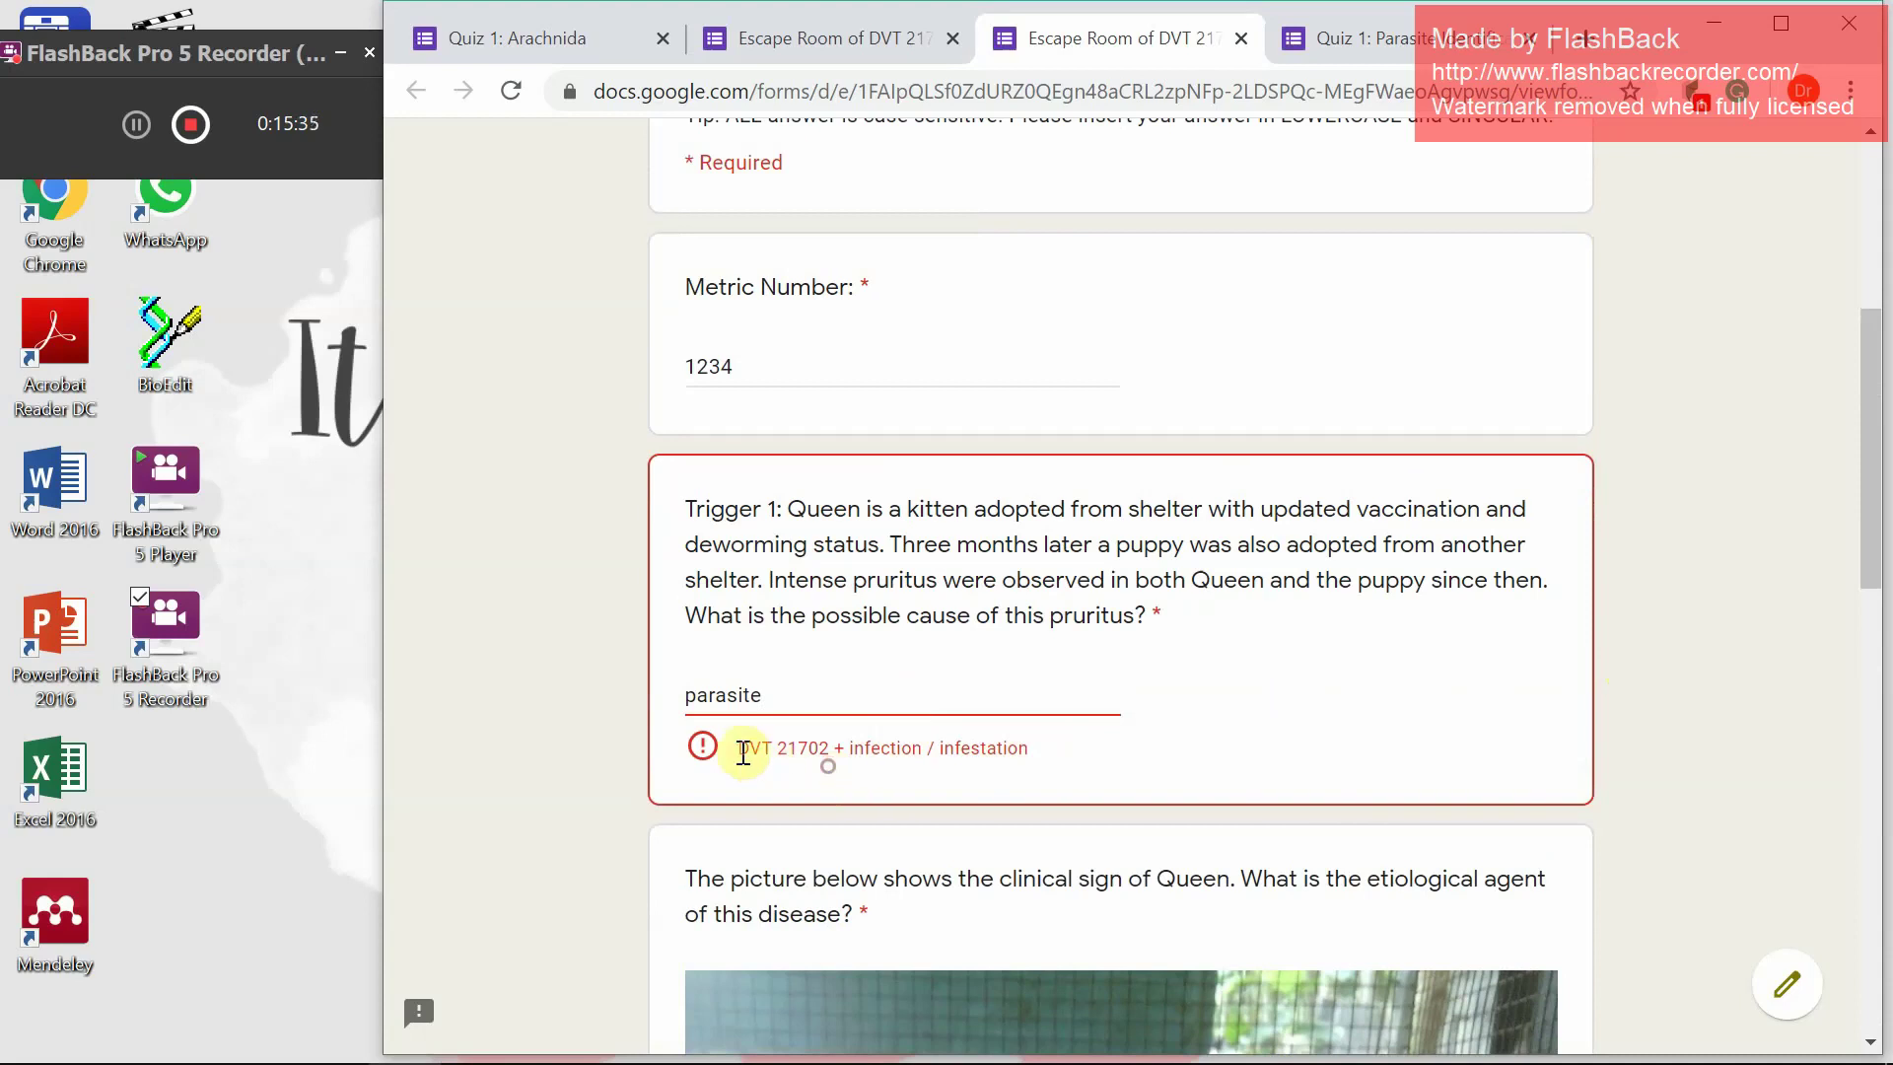
left_click_drag(741, 751, 1030, 748)
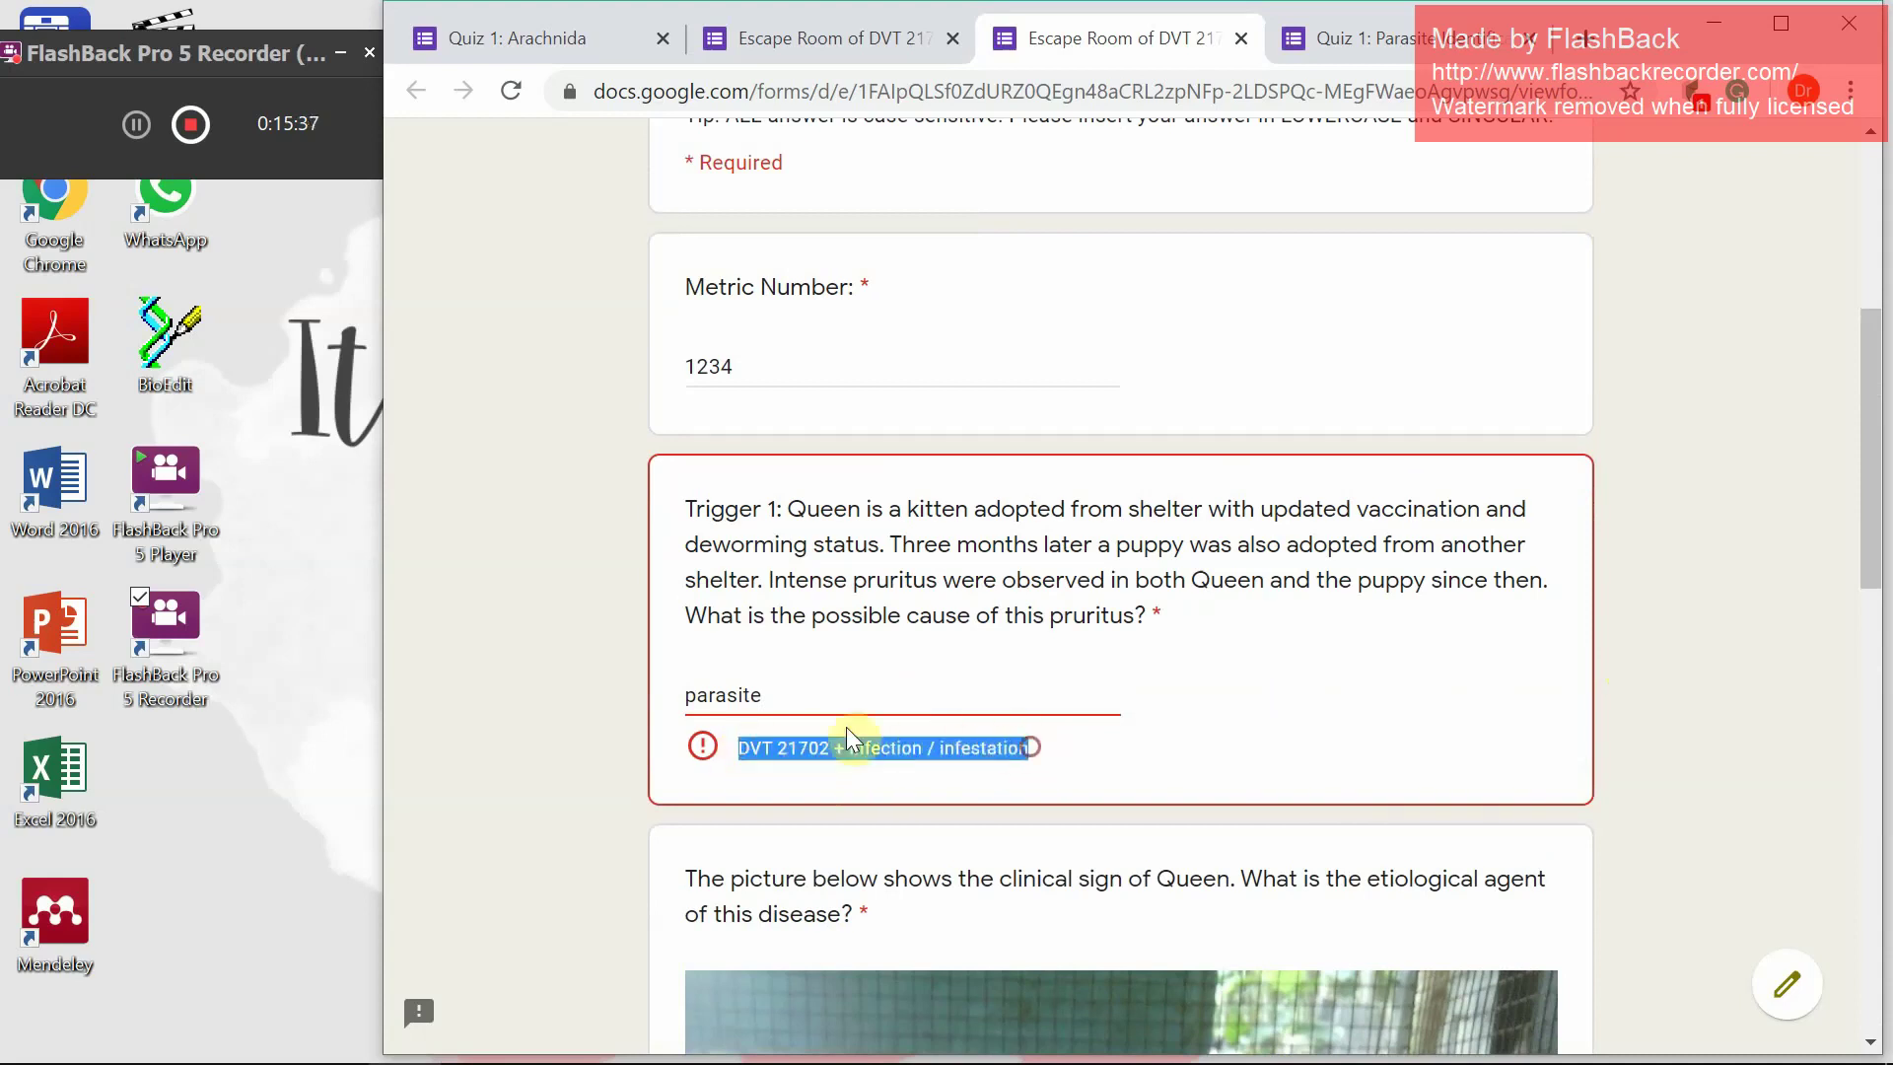
left_click(768, 695)
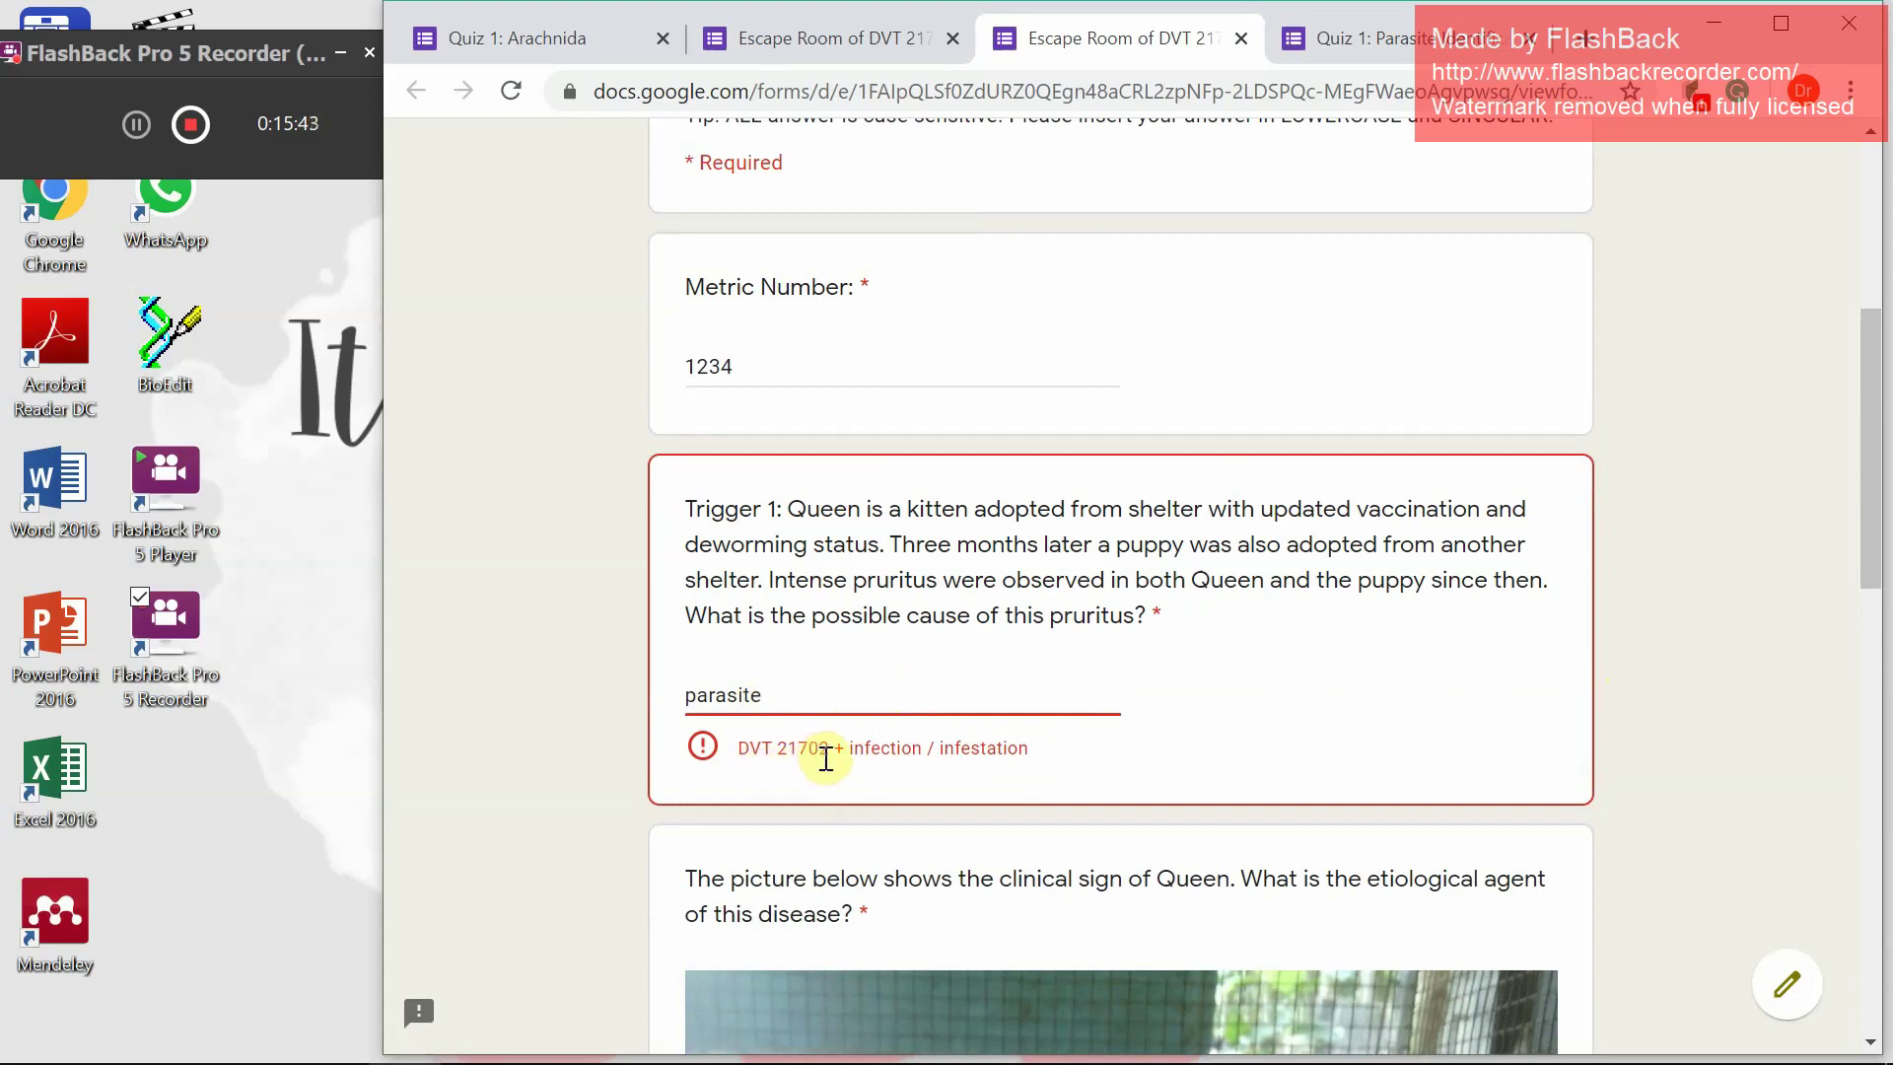
left_click(685, 704)
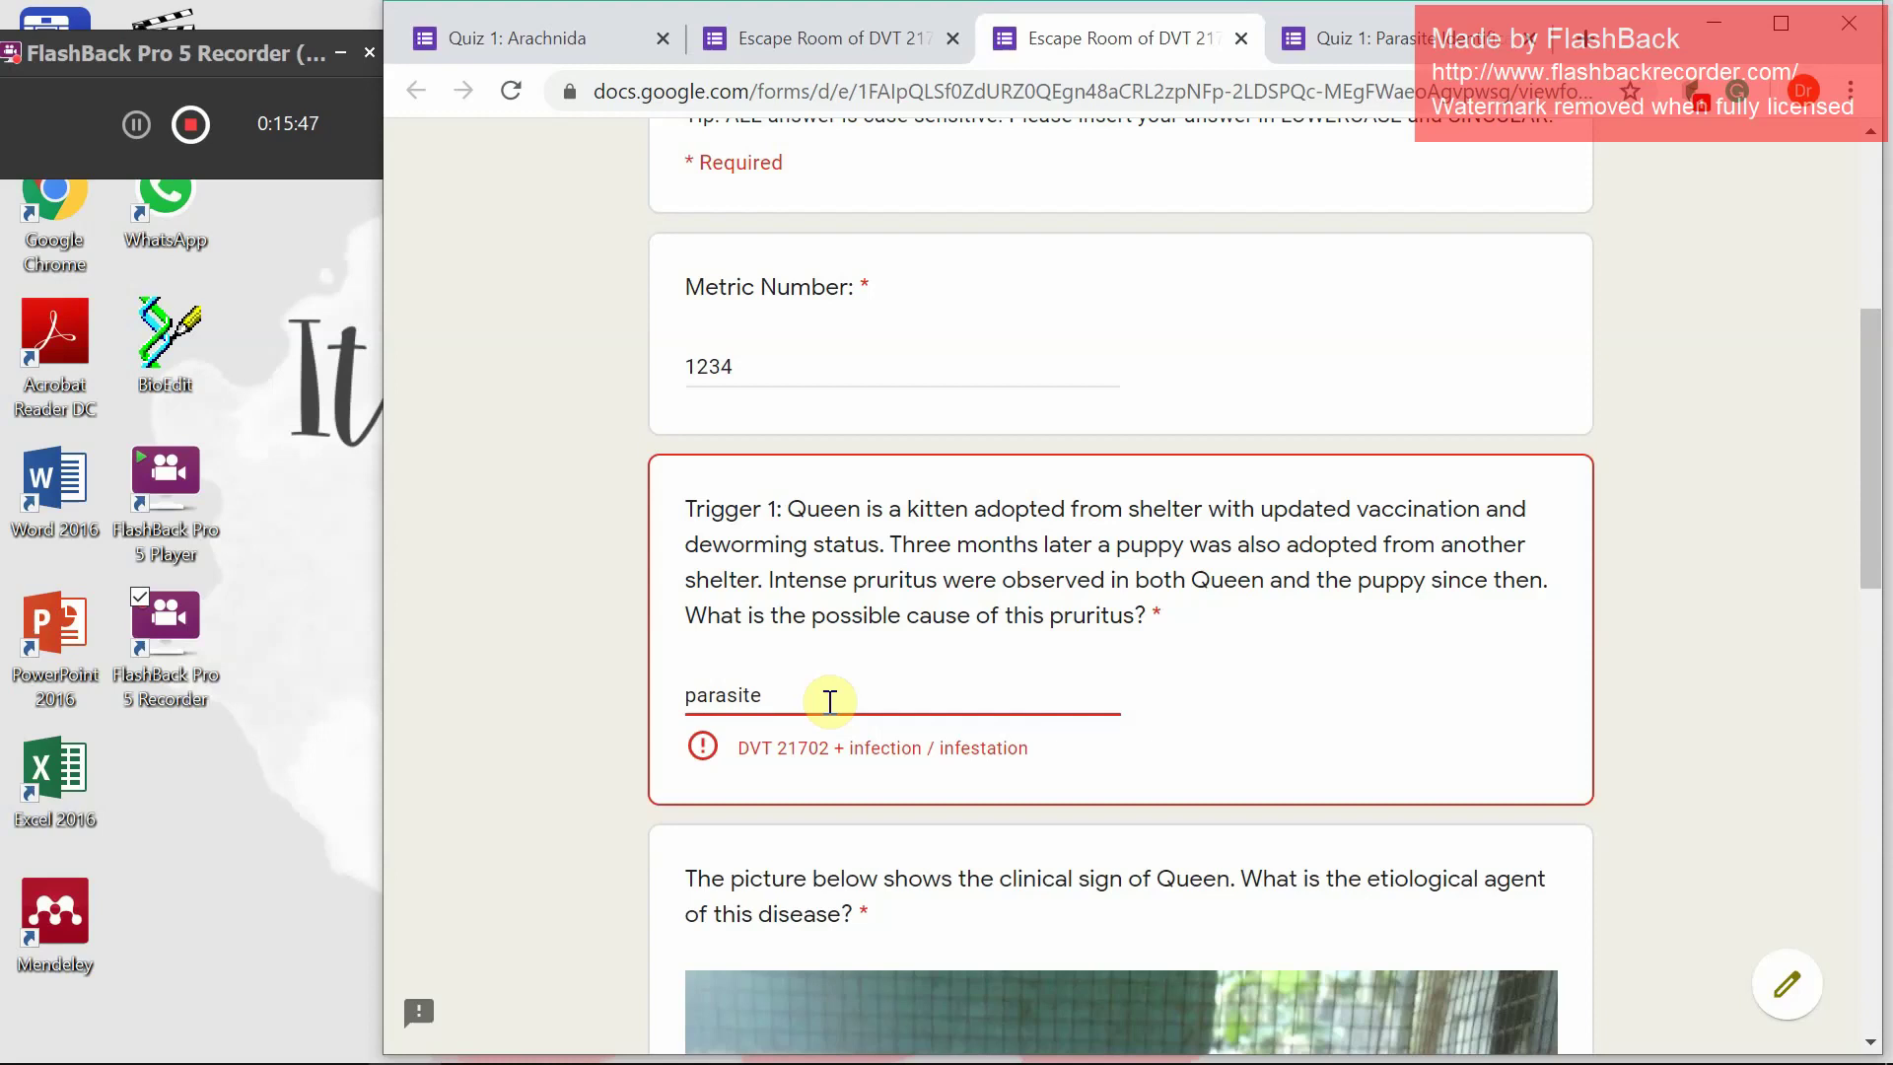
type("ecto")
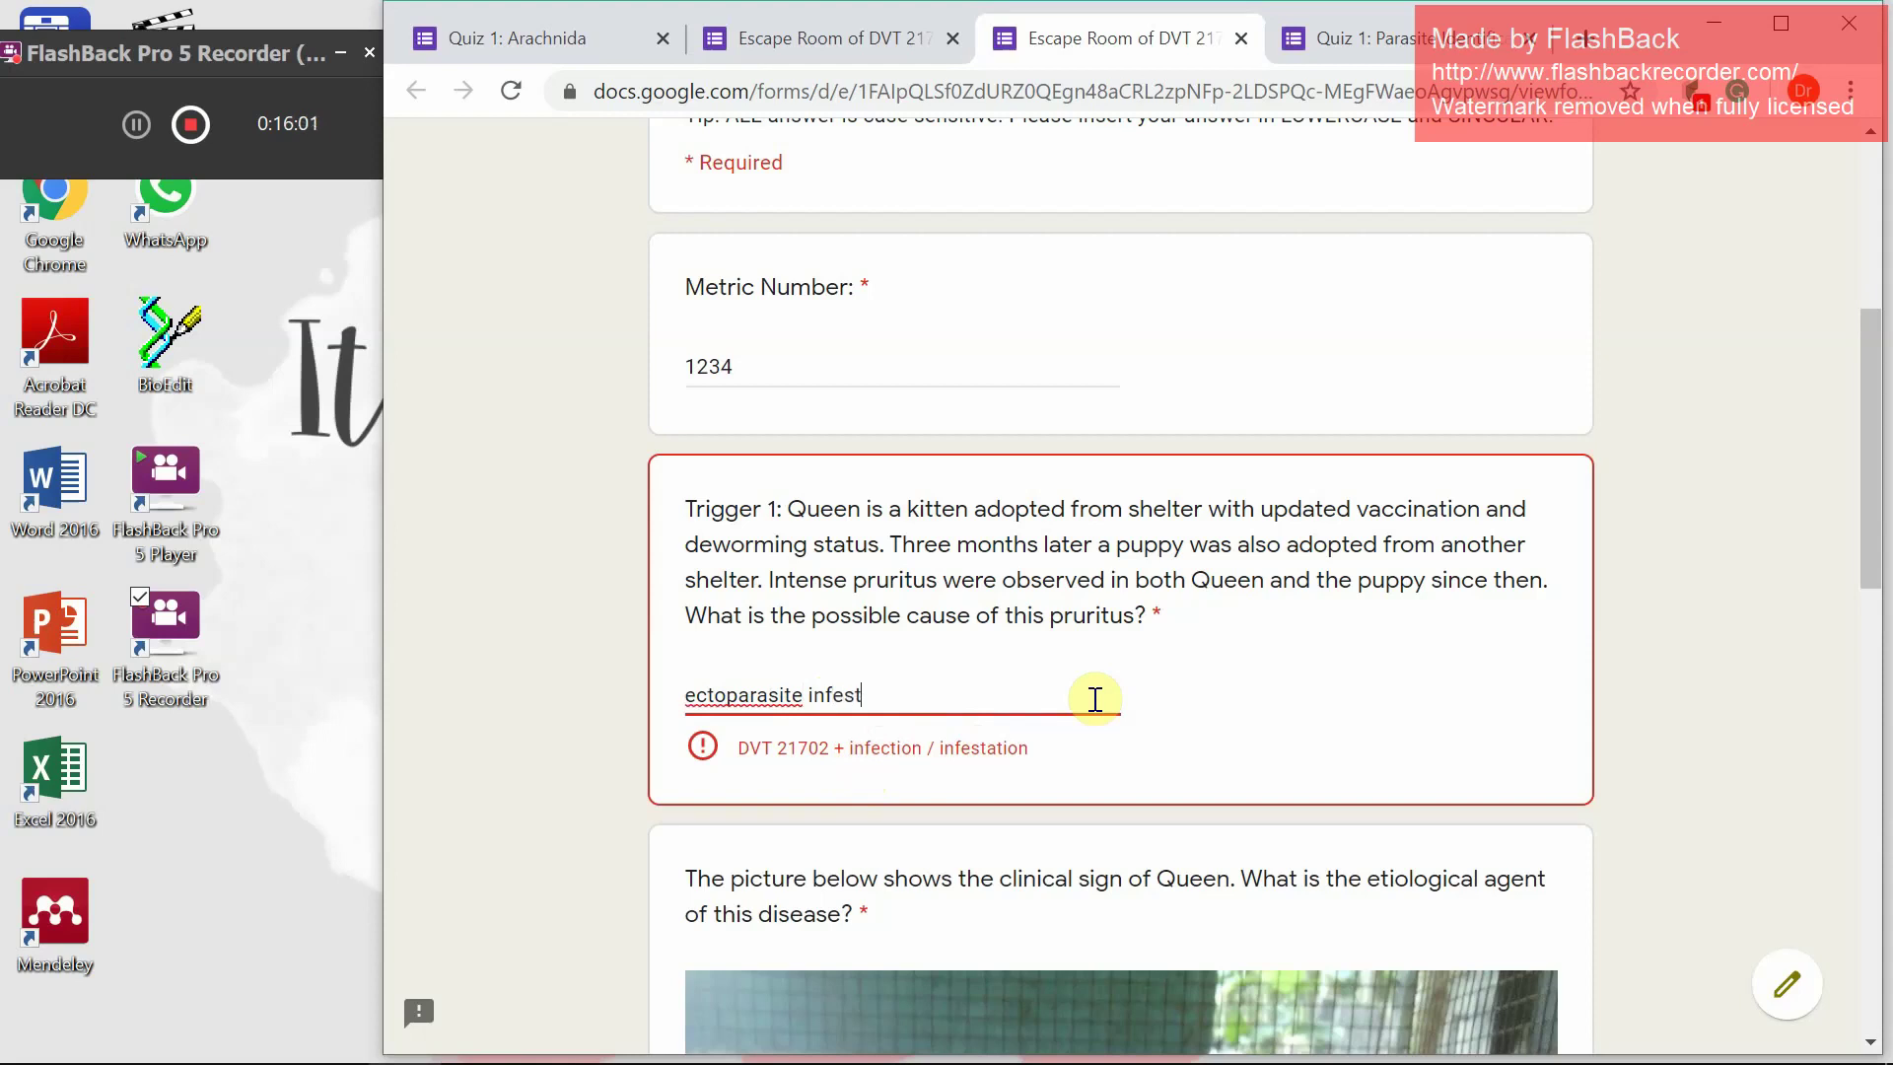
type("tion")
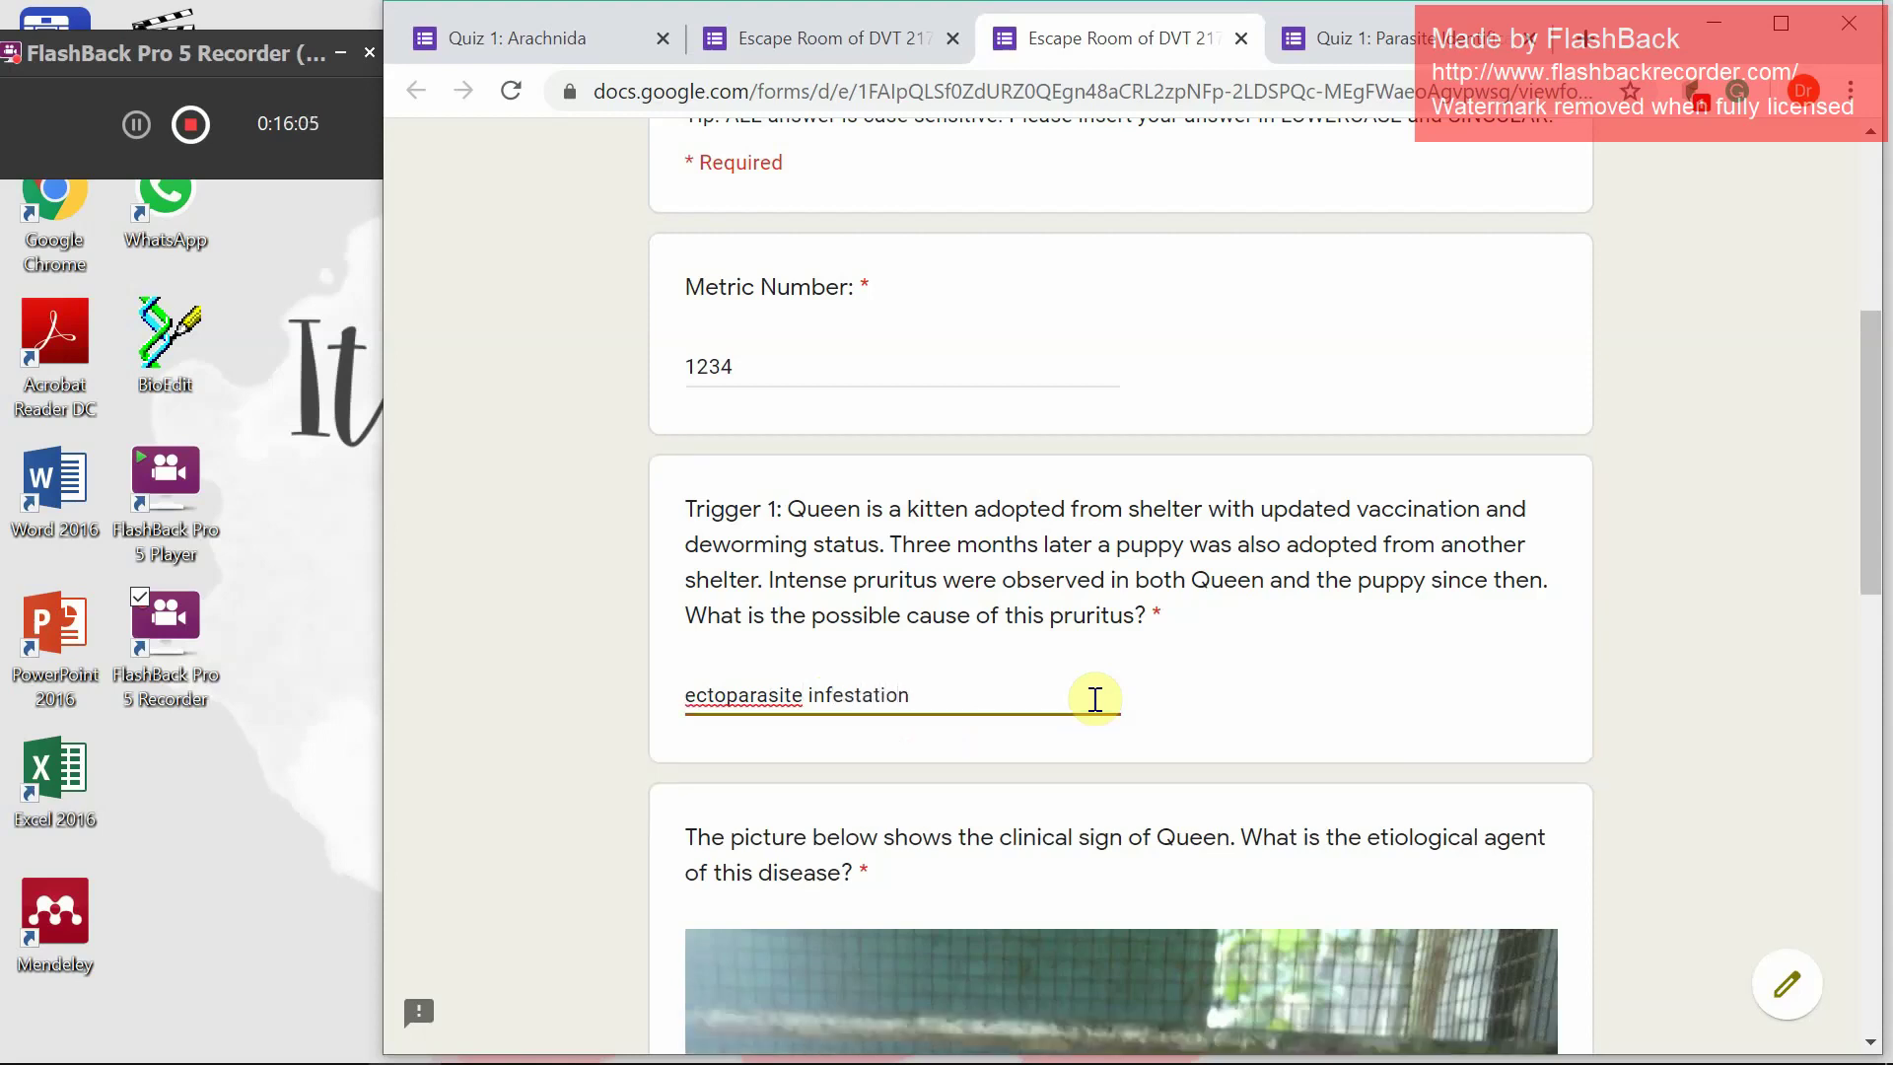
Continue to the second section and look over its Trigger 2, scientific name and morphological feature questions
scroll(1094, 698, "down", 10)
scroll(1070, 721, "down", 1)
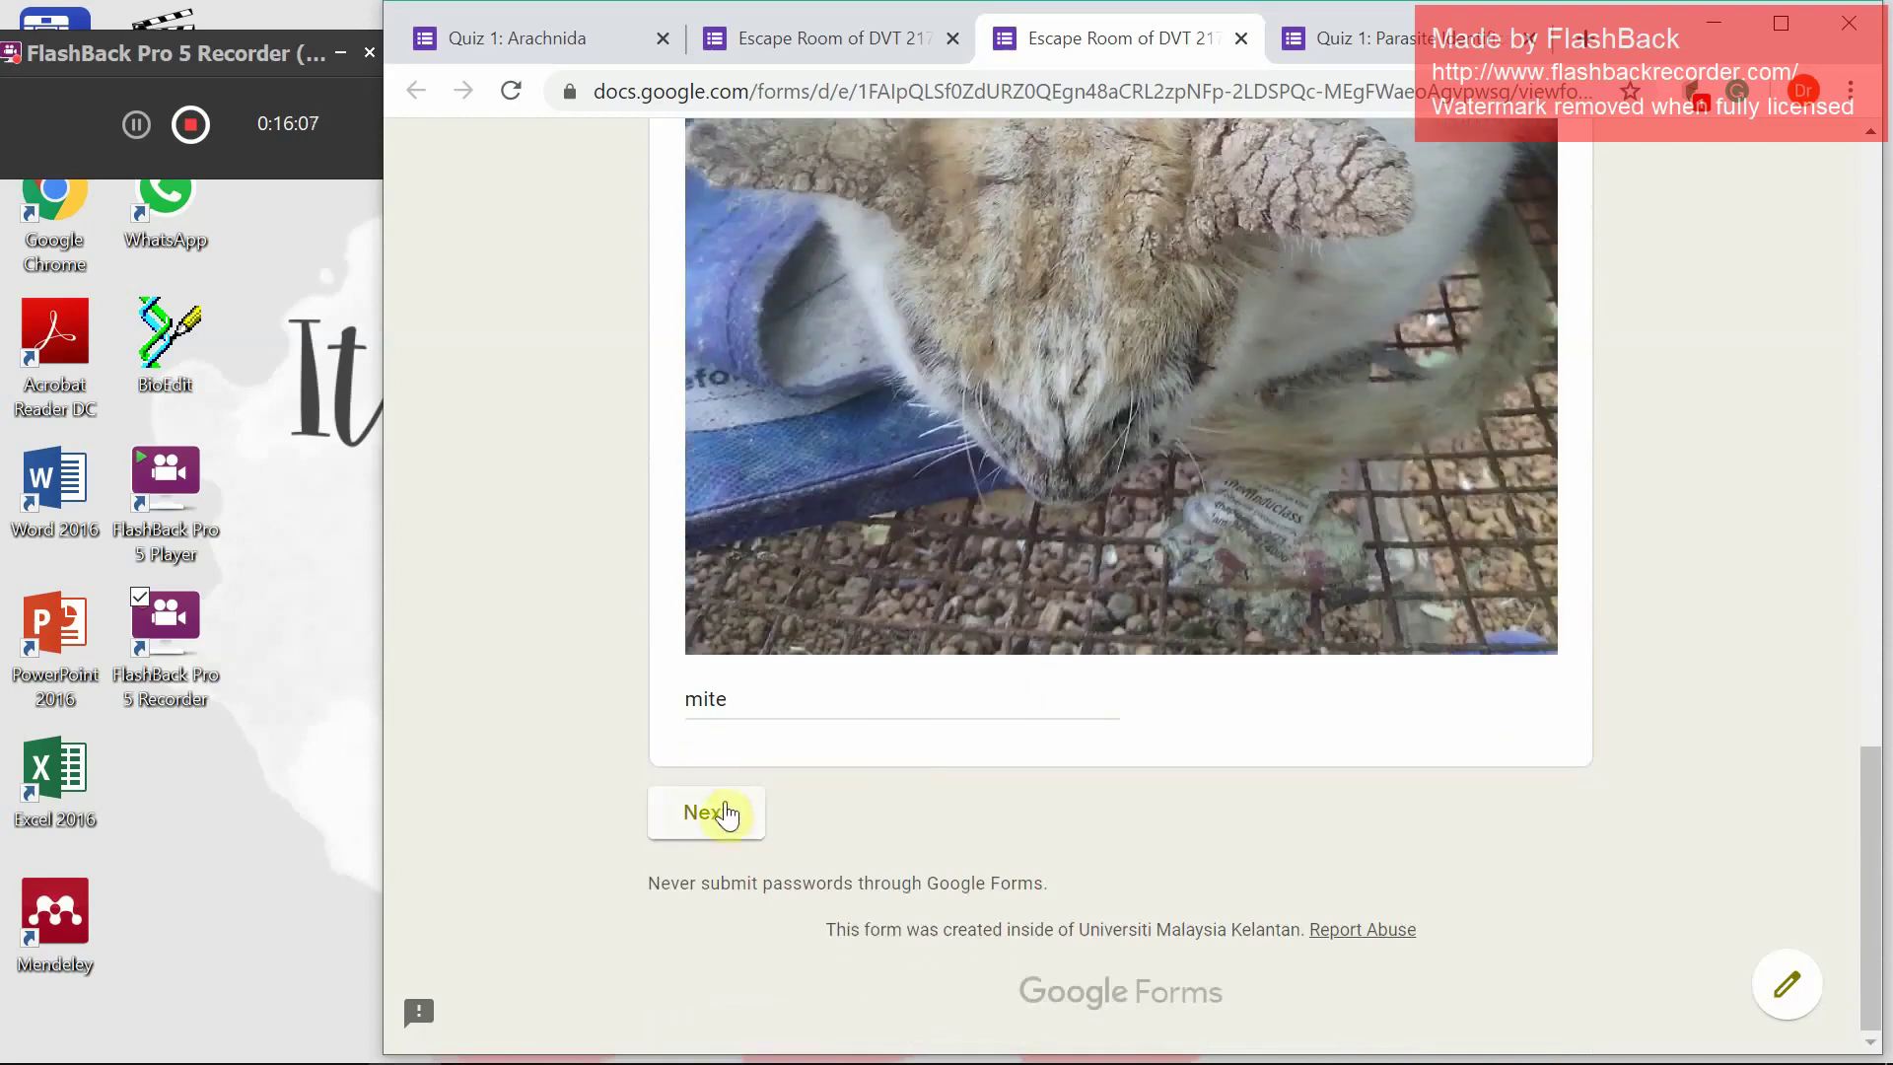
left_click(706, 813)
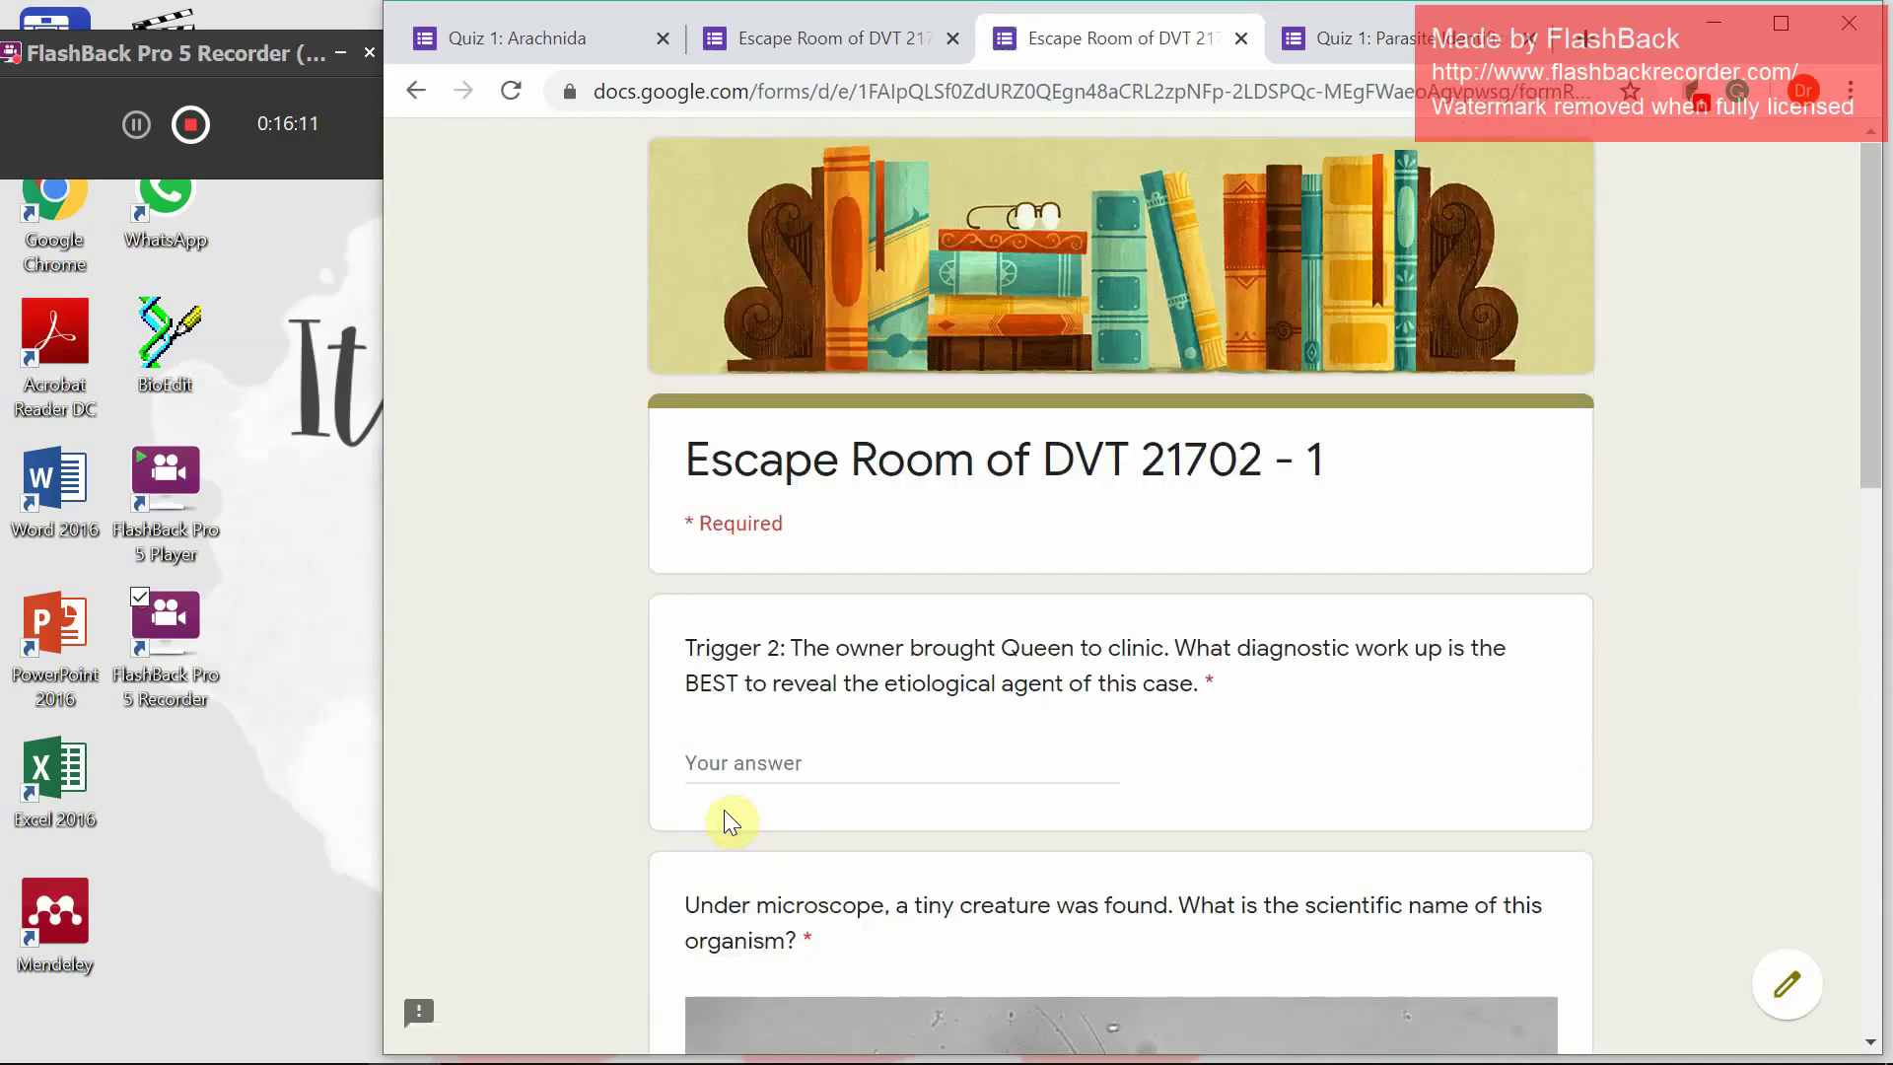
scroll(730, 821, "down", 3)
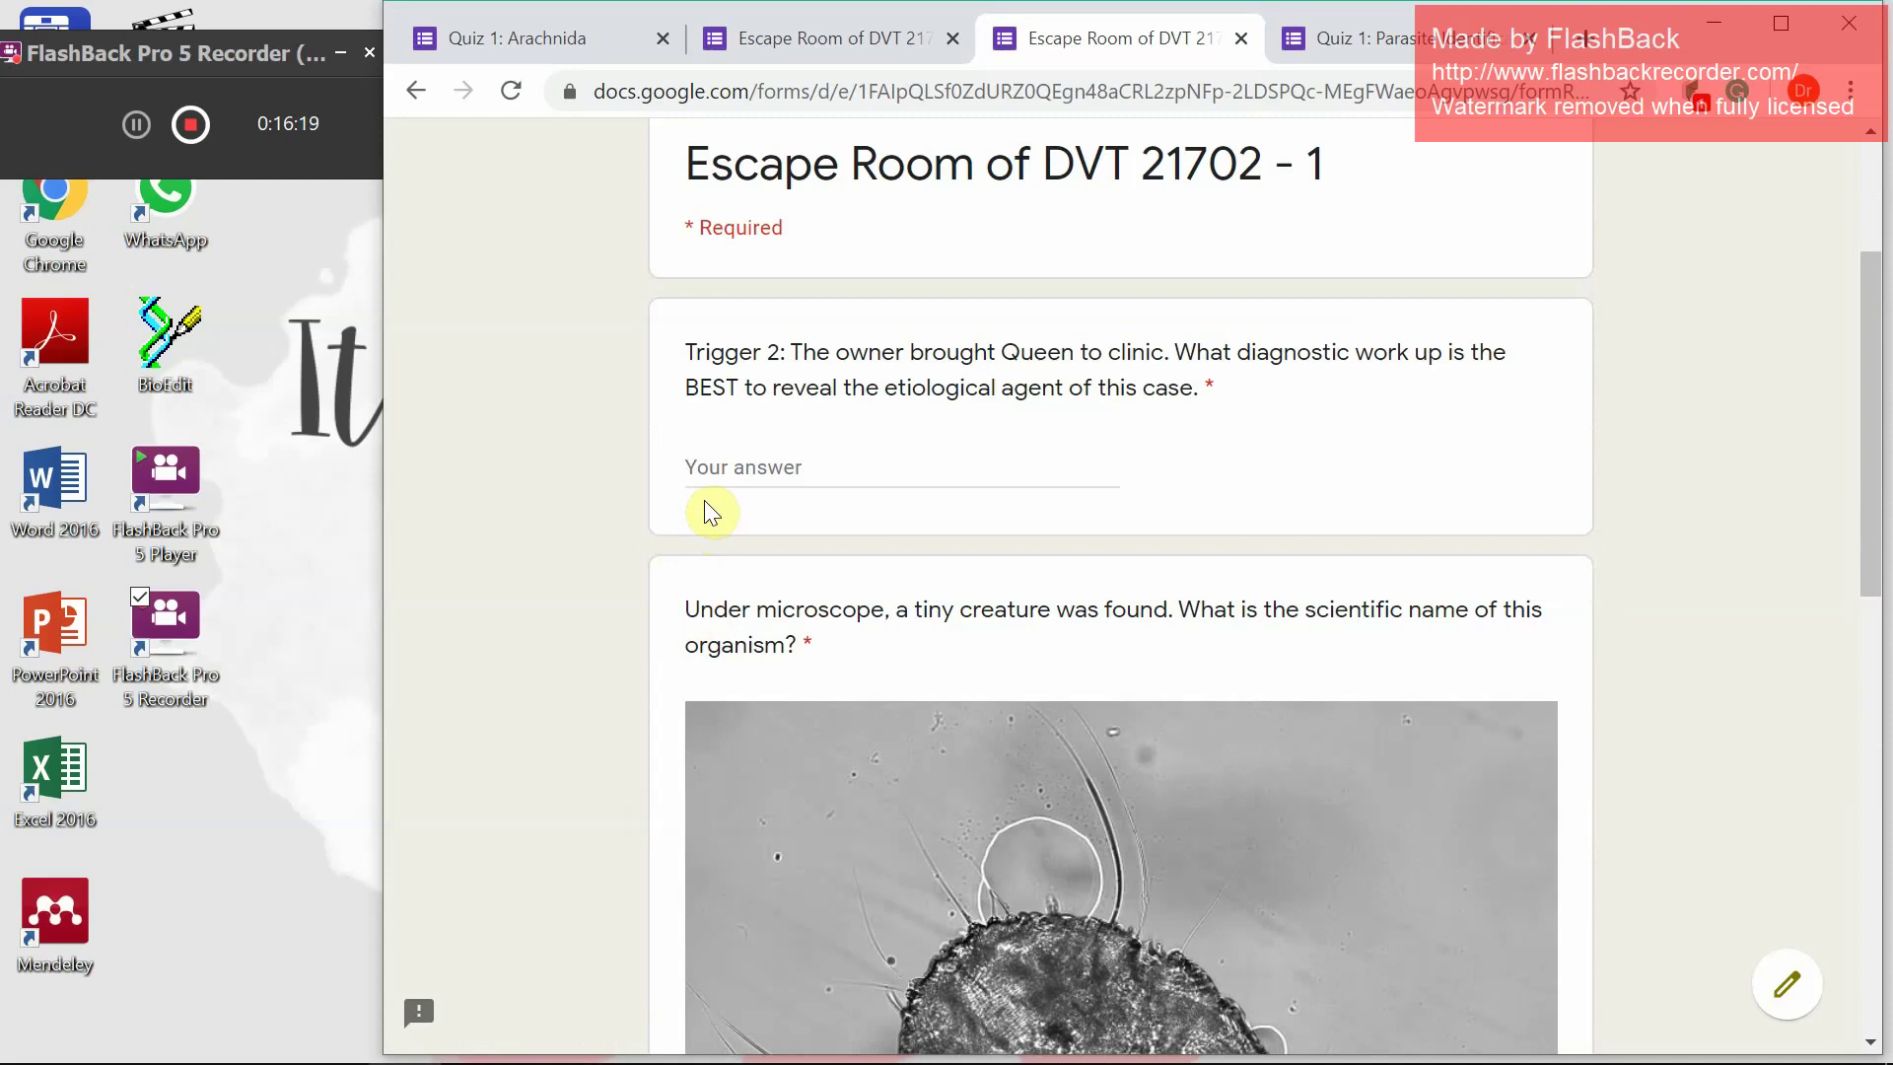
scroll(711, 513, "down", 15)
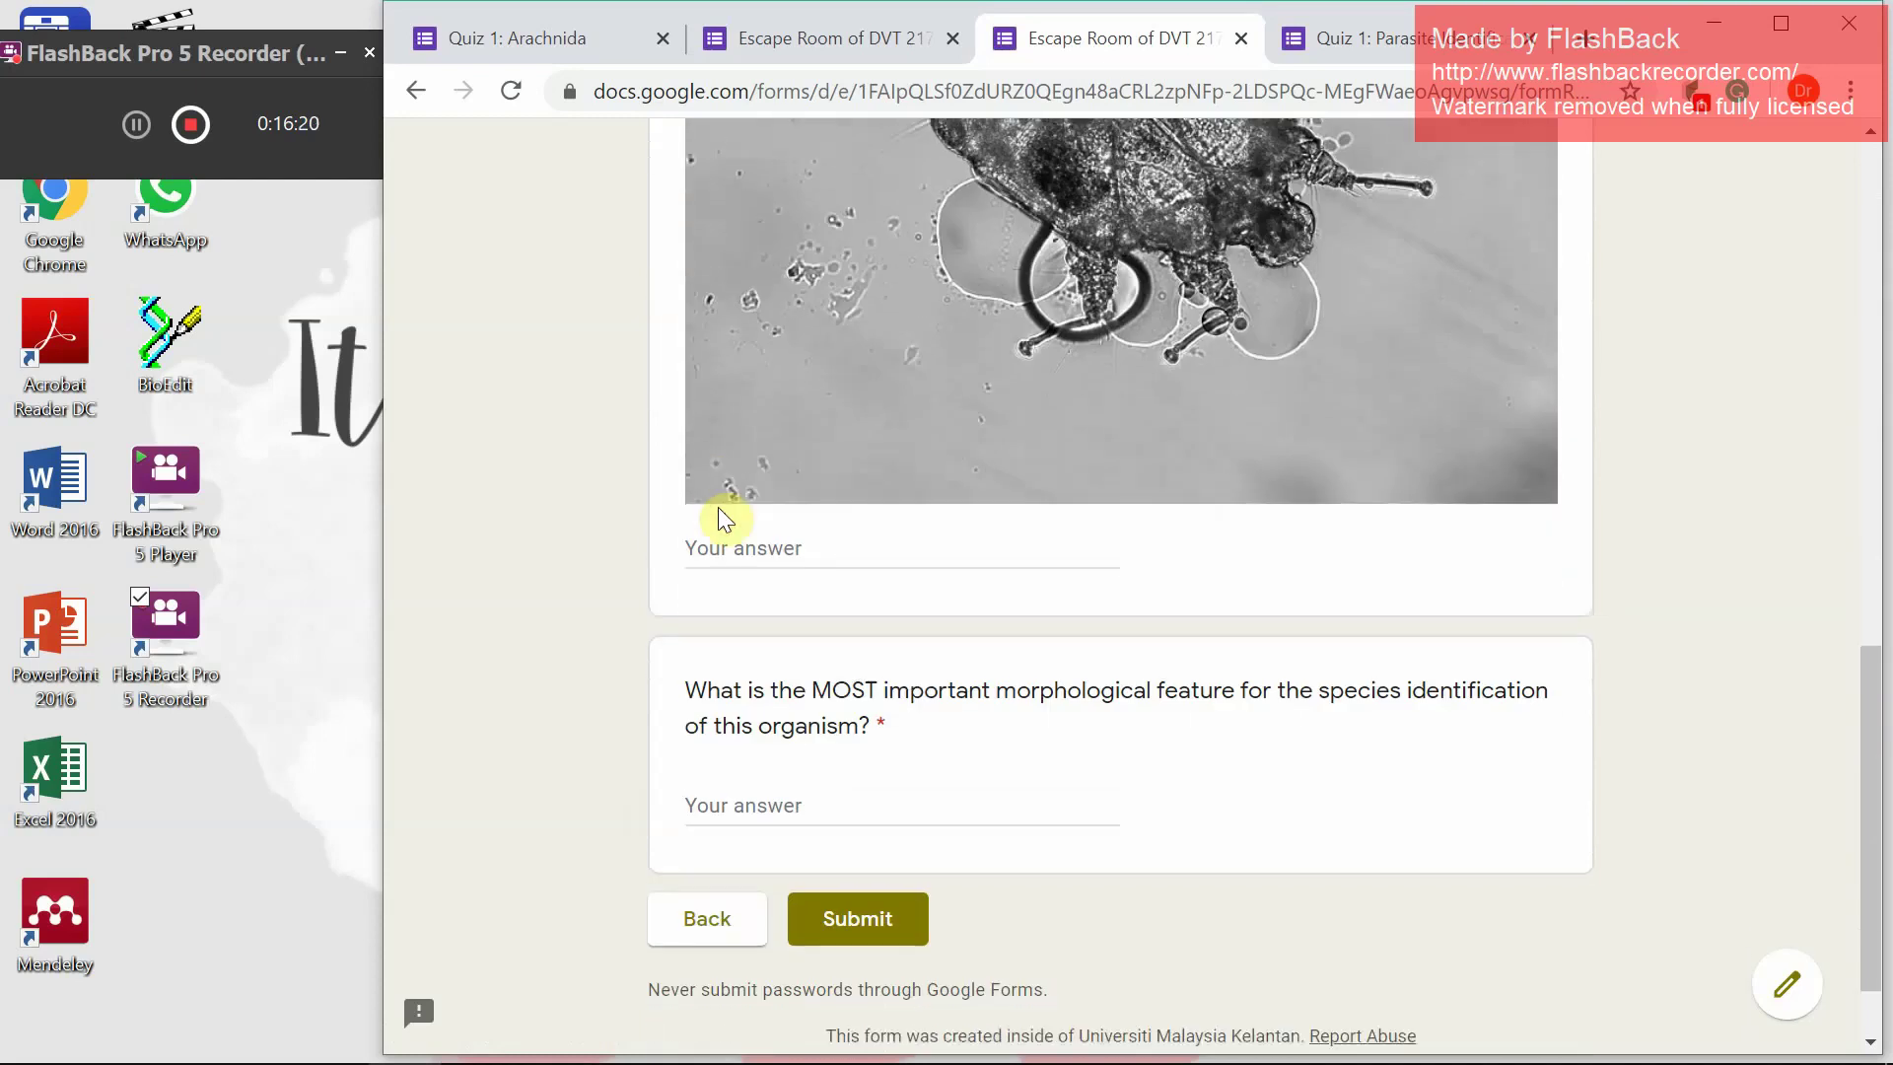
Return the preview to its first section and open the etiological agent question in the escape room form's editor
scroll(886, 616, "up", 15)
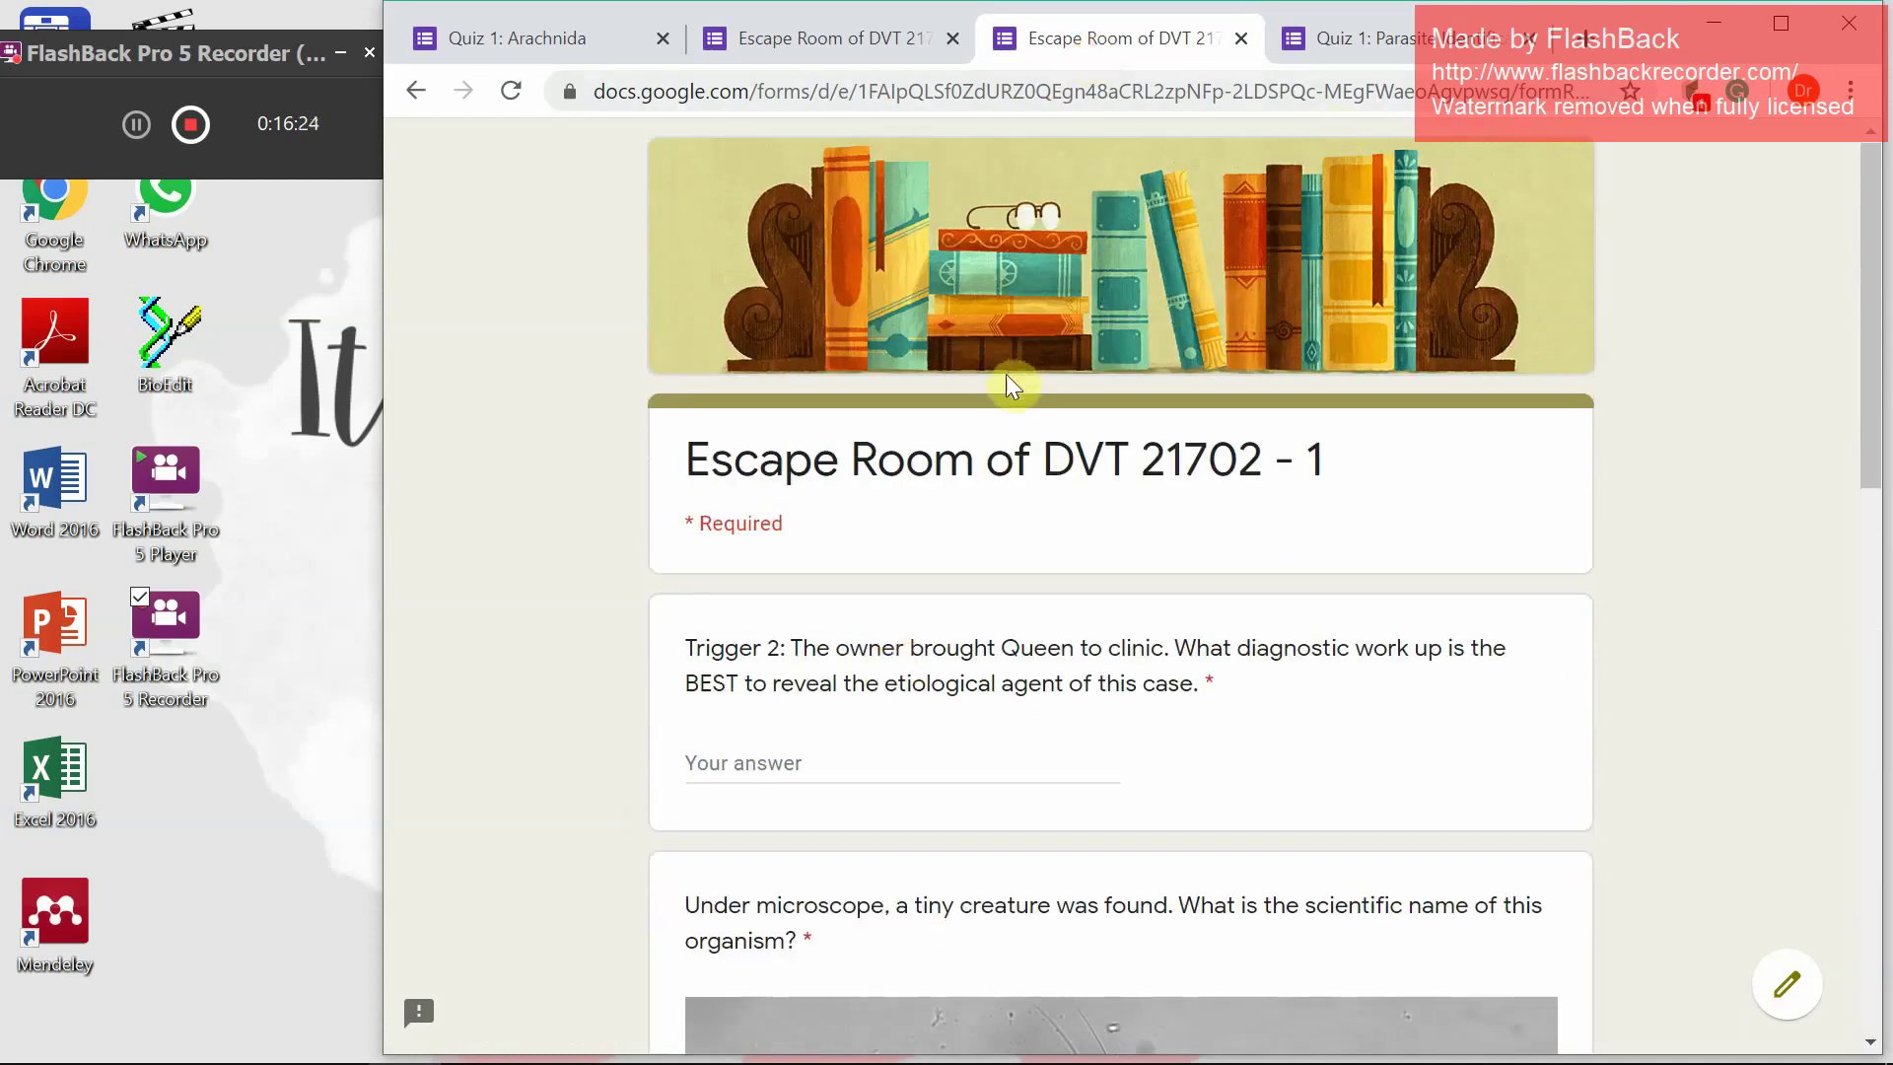
left_click(416, 90)
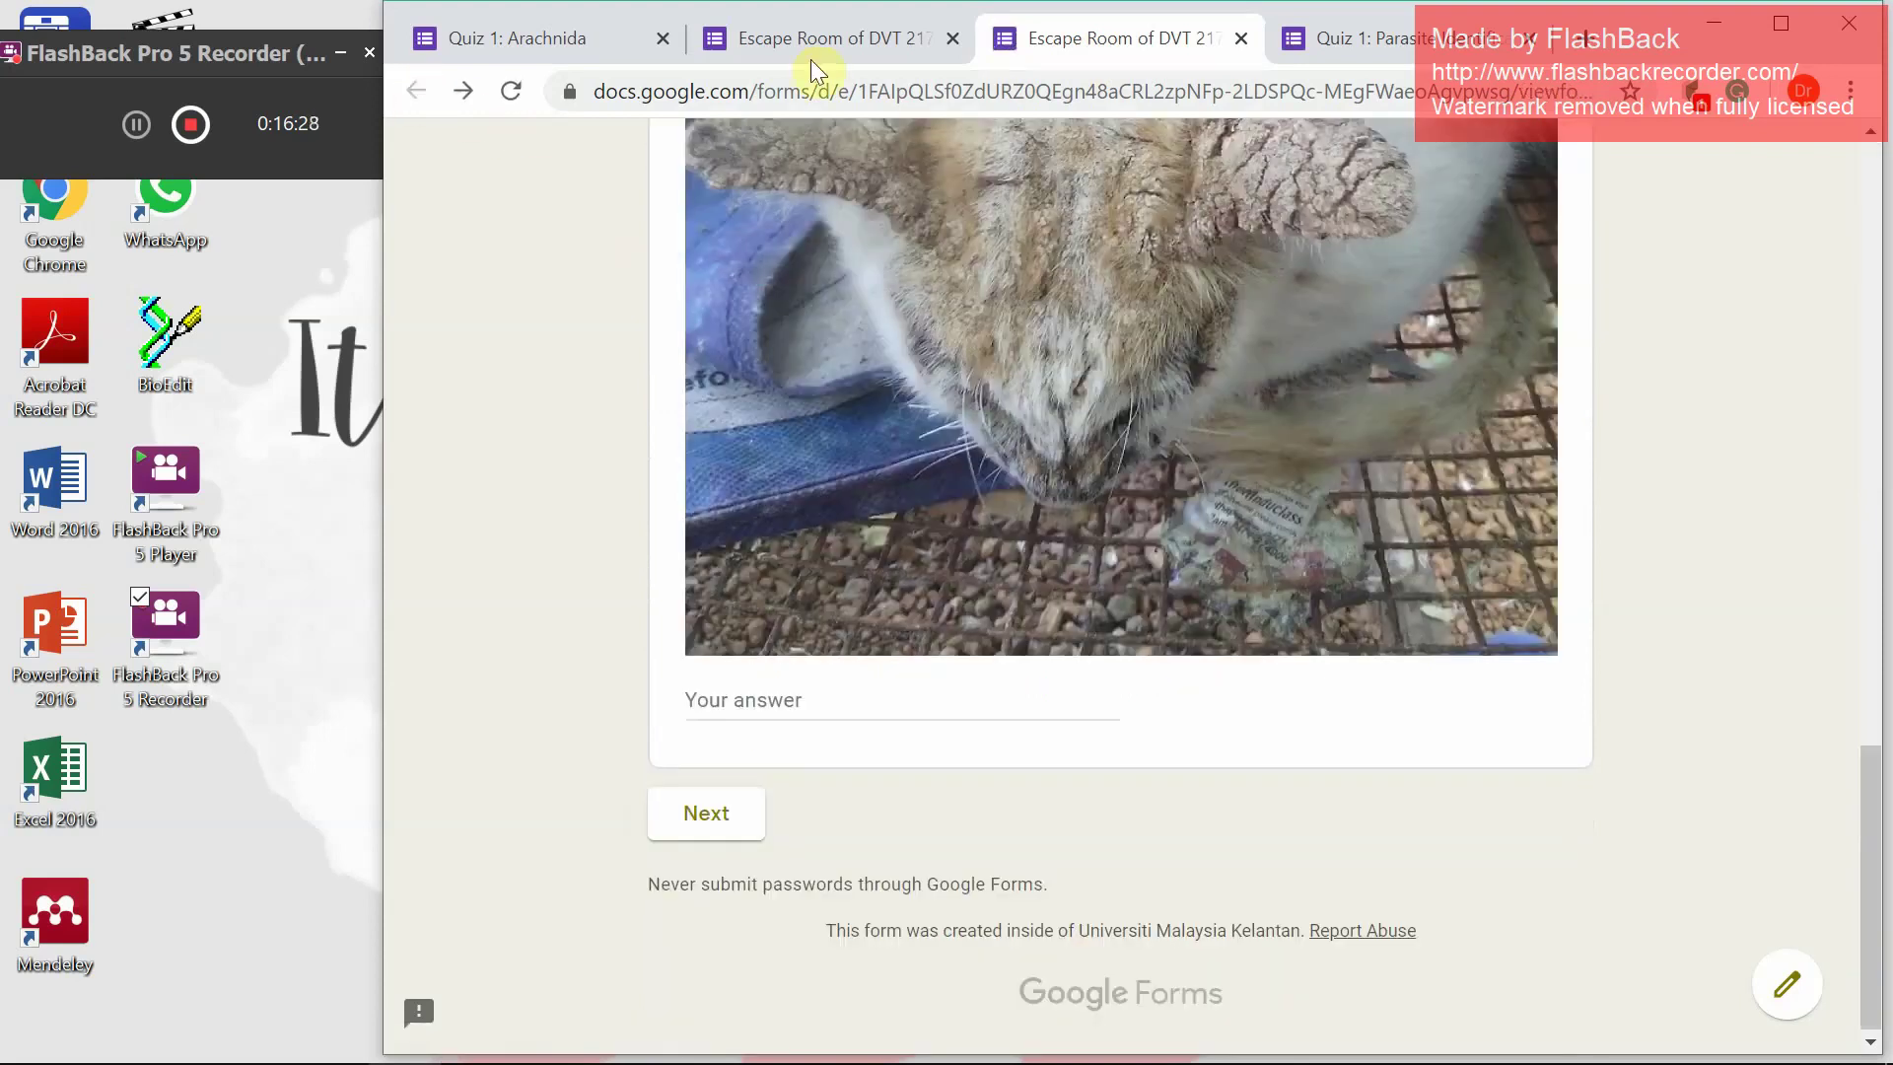
left_click(862, 37)
scroll(1417, 498, "down", 4)
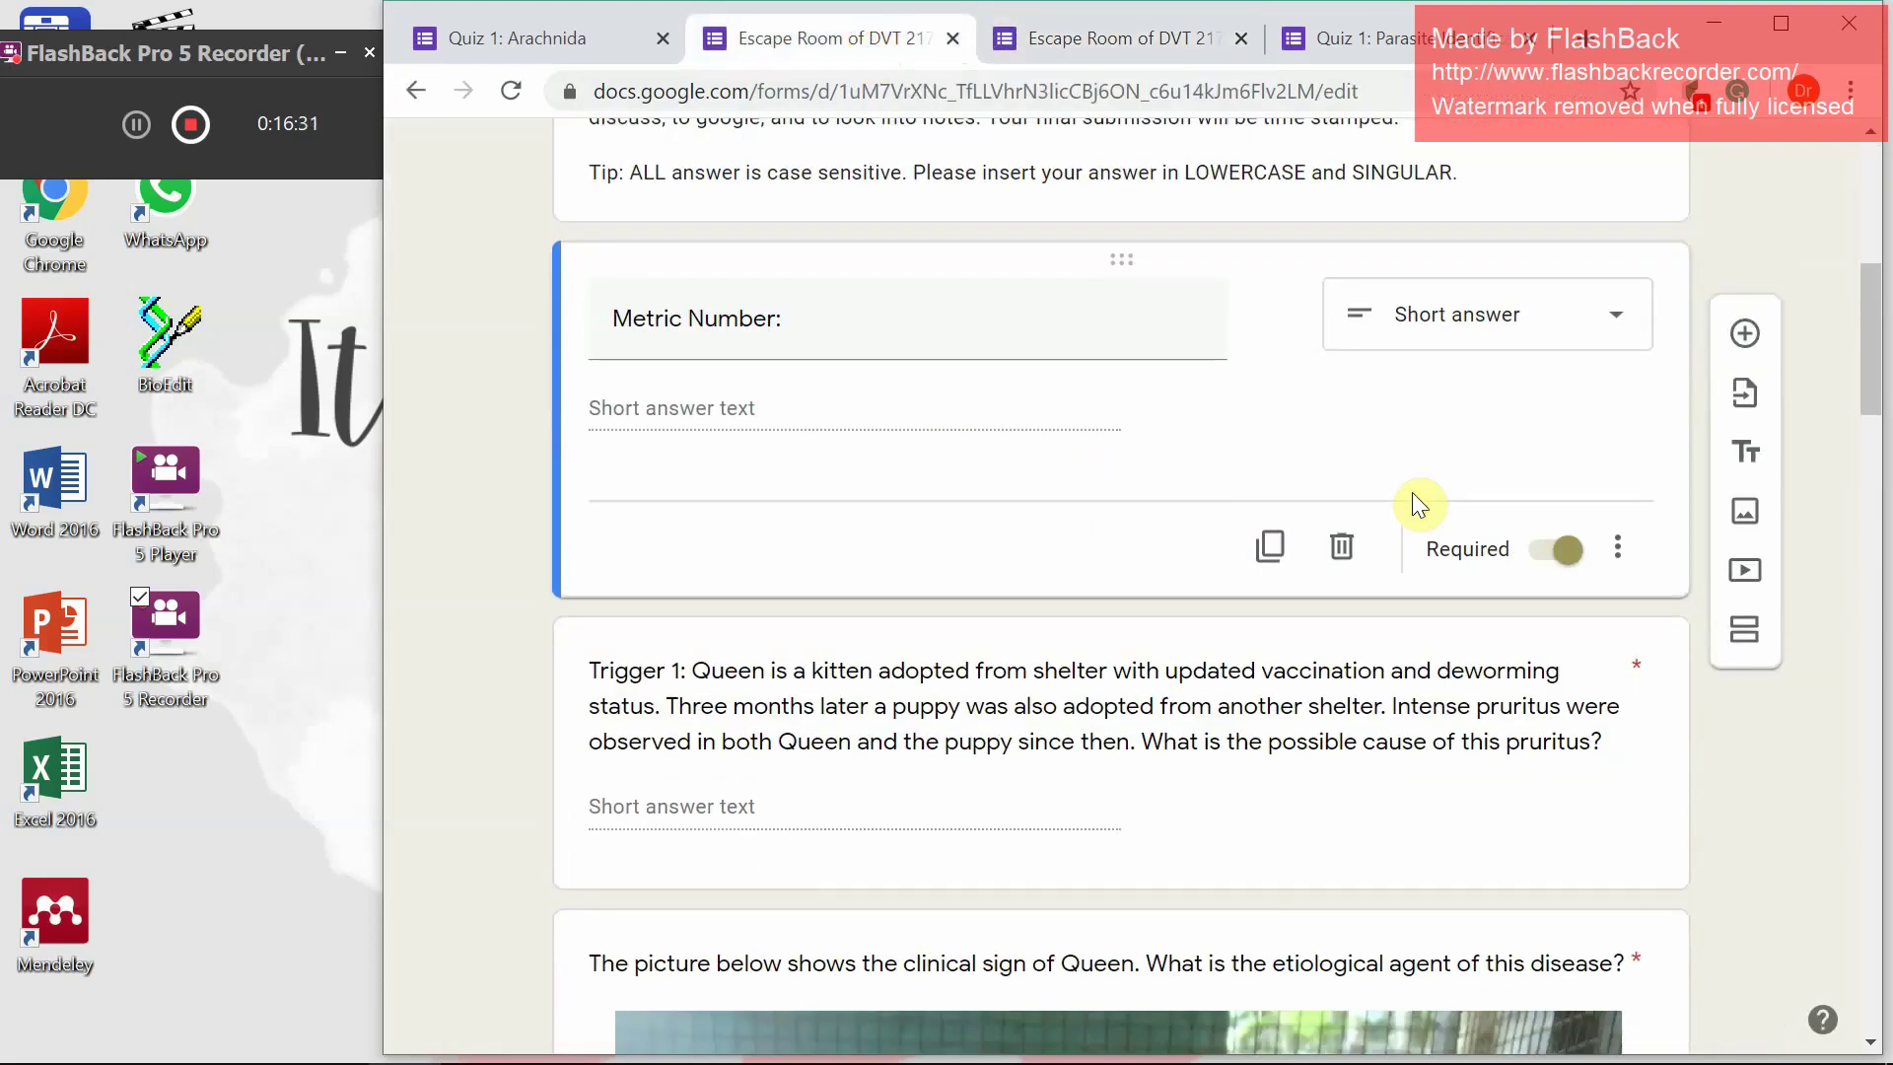
scroll(1398, 662, "down", 1)
scroll(1398, 663, "down", 15)
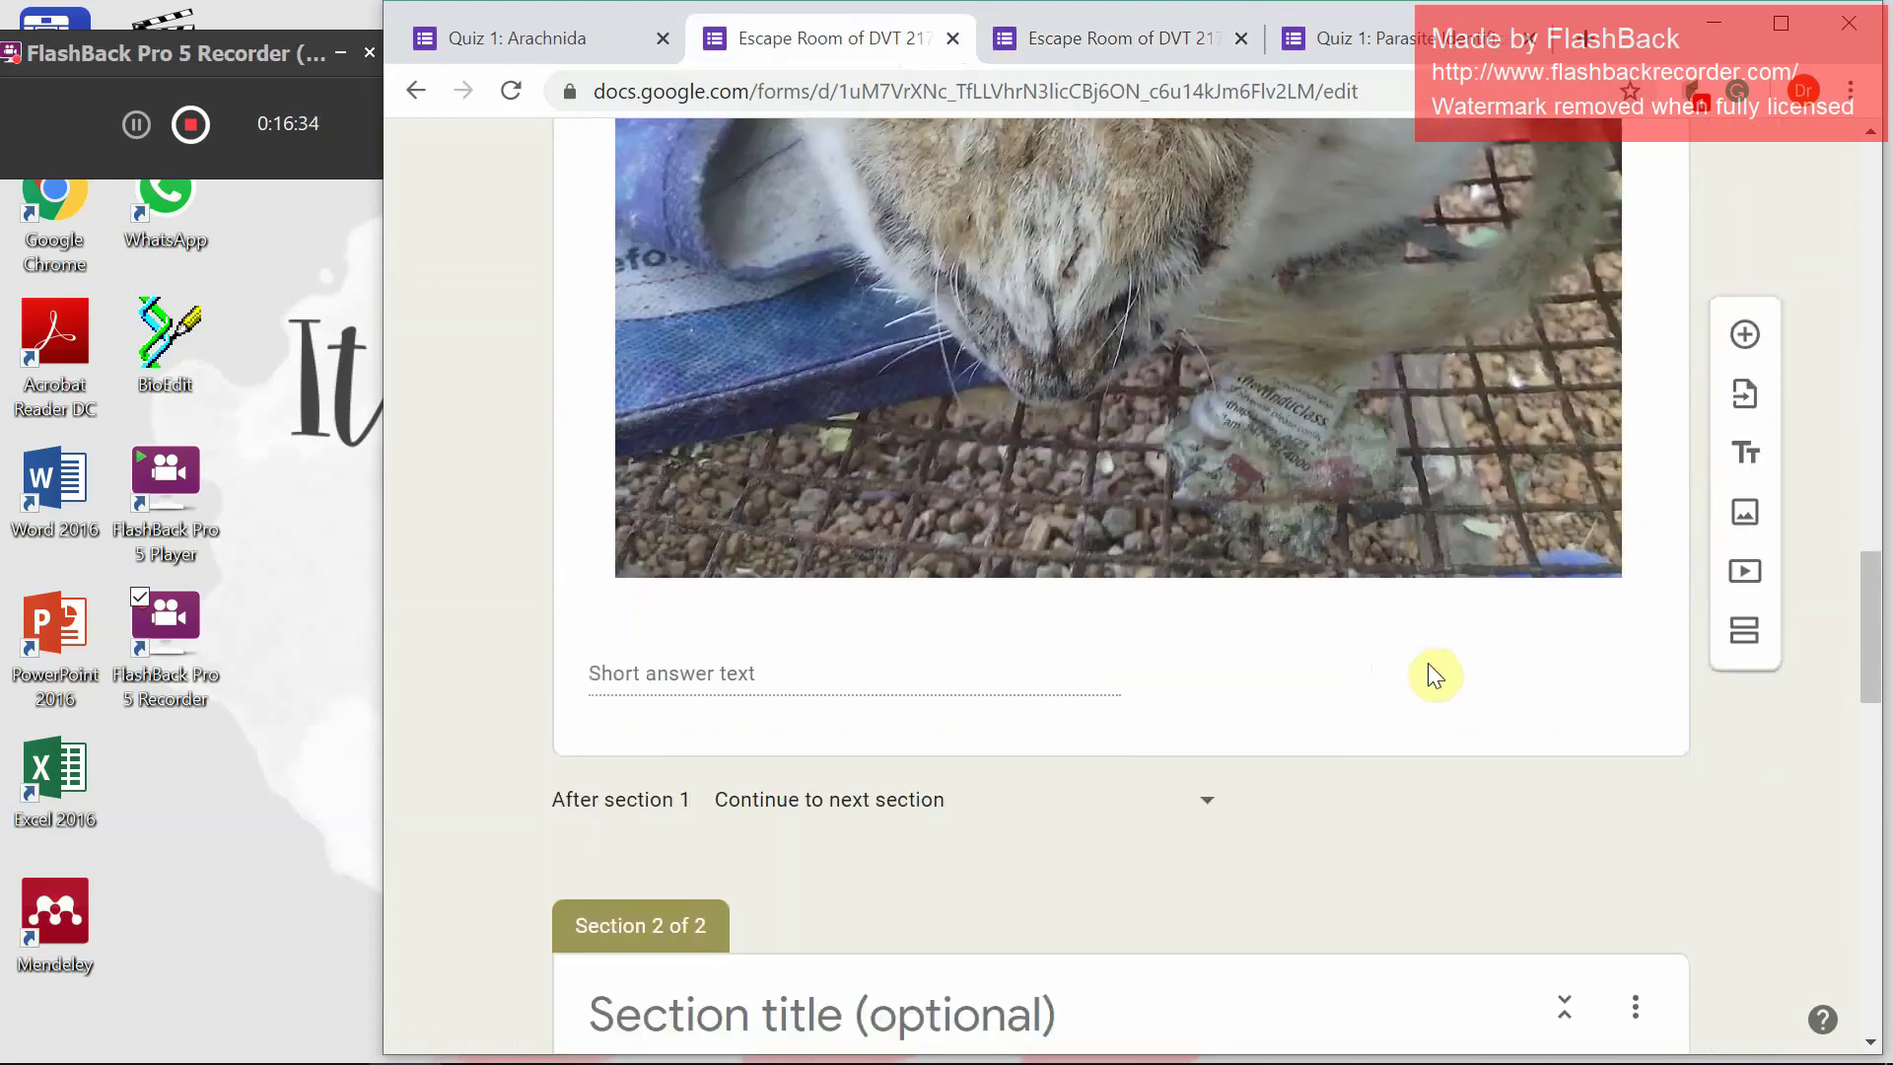
left_click(1482, 667)
scroll(1457, 700, "down", 12)
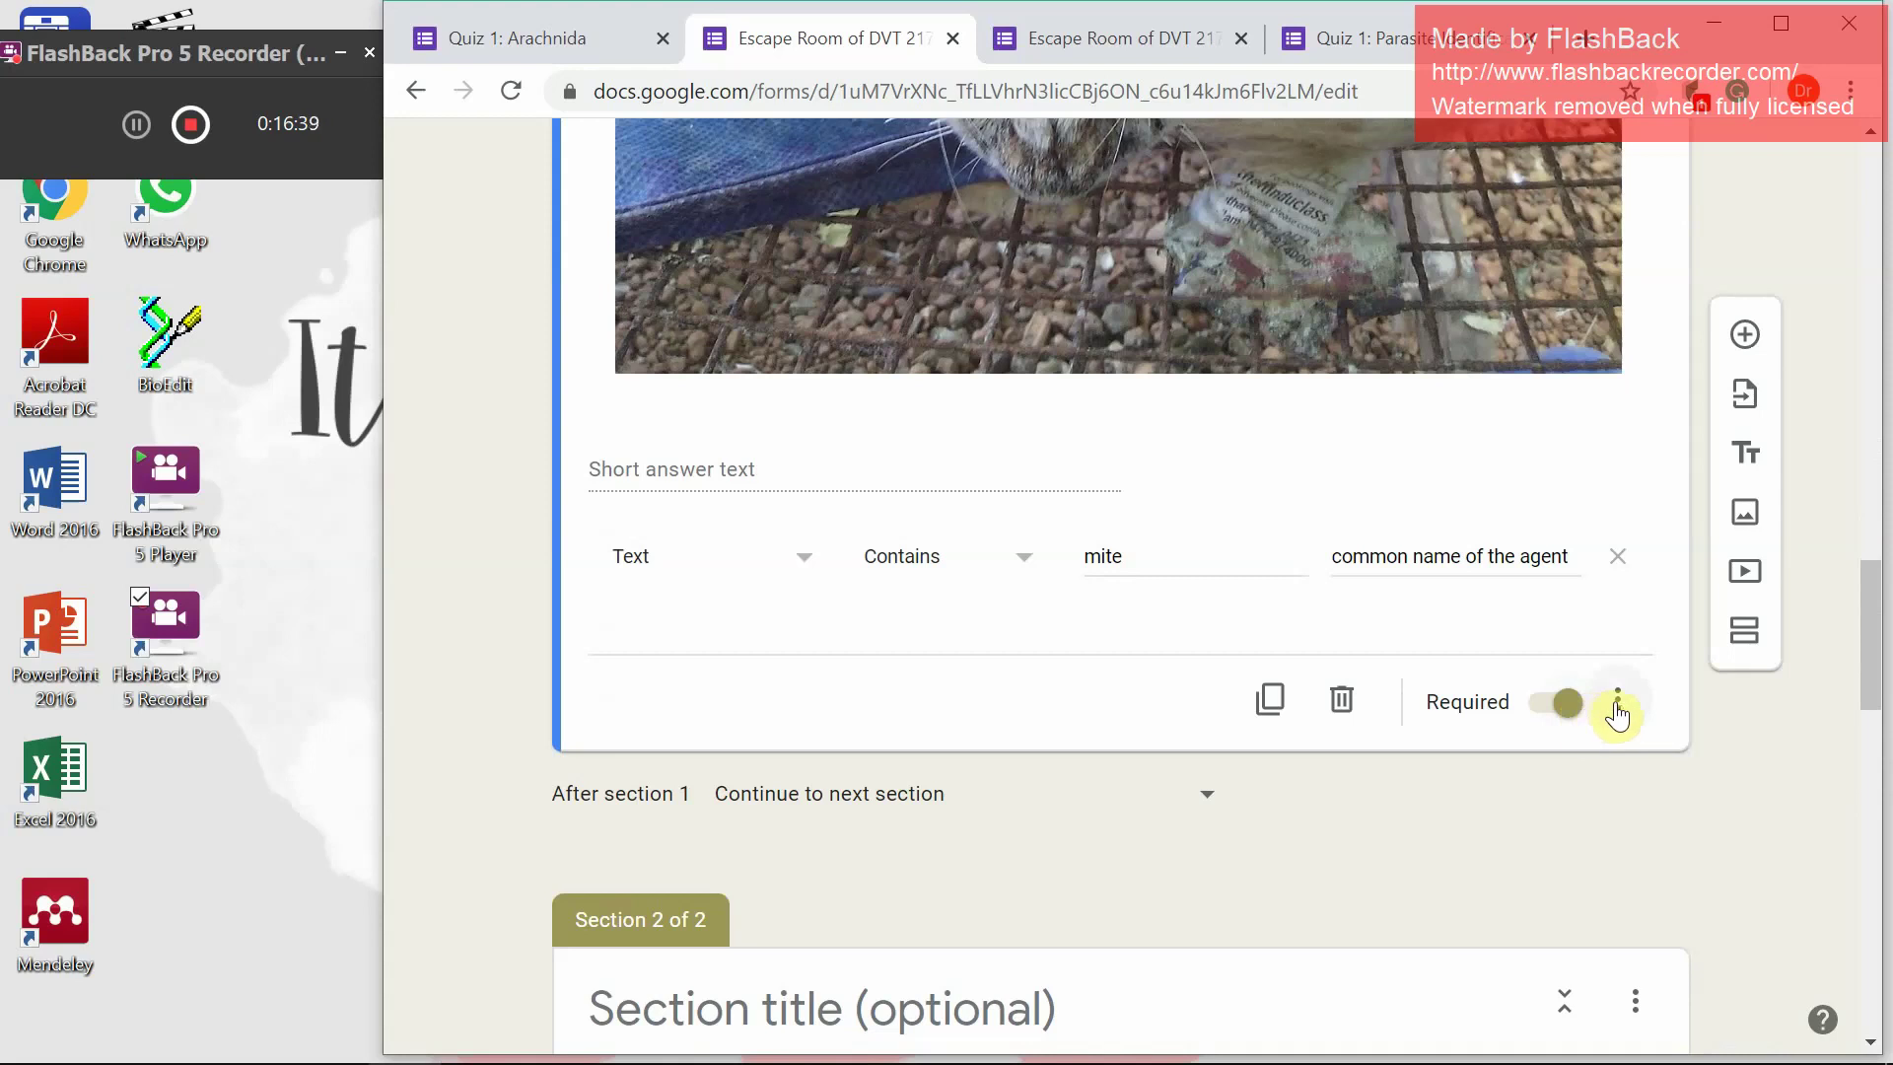
Remove the response validation from the etiological agent question and add a fresh one
left_click(1618, 702)
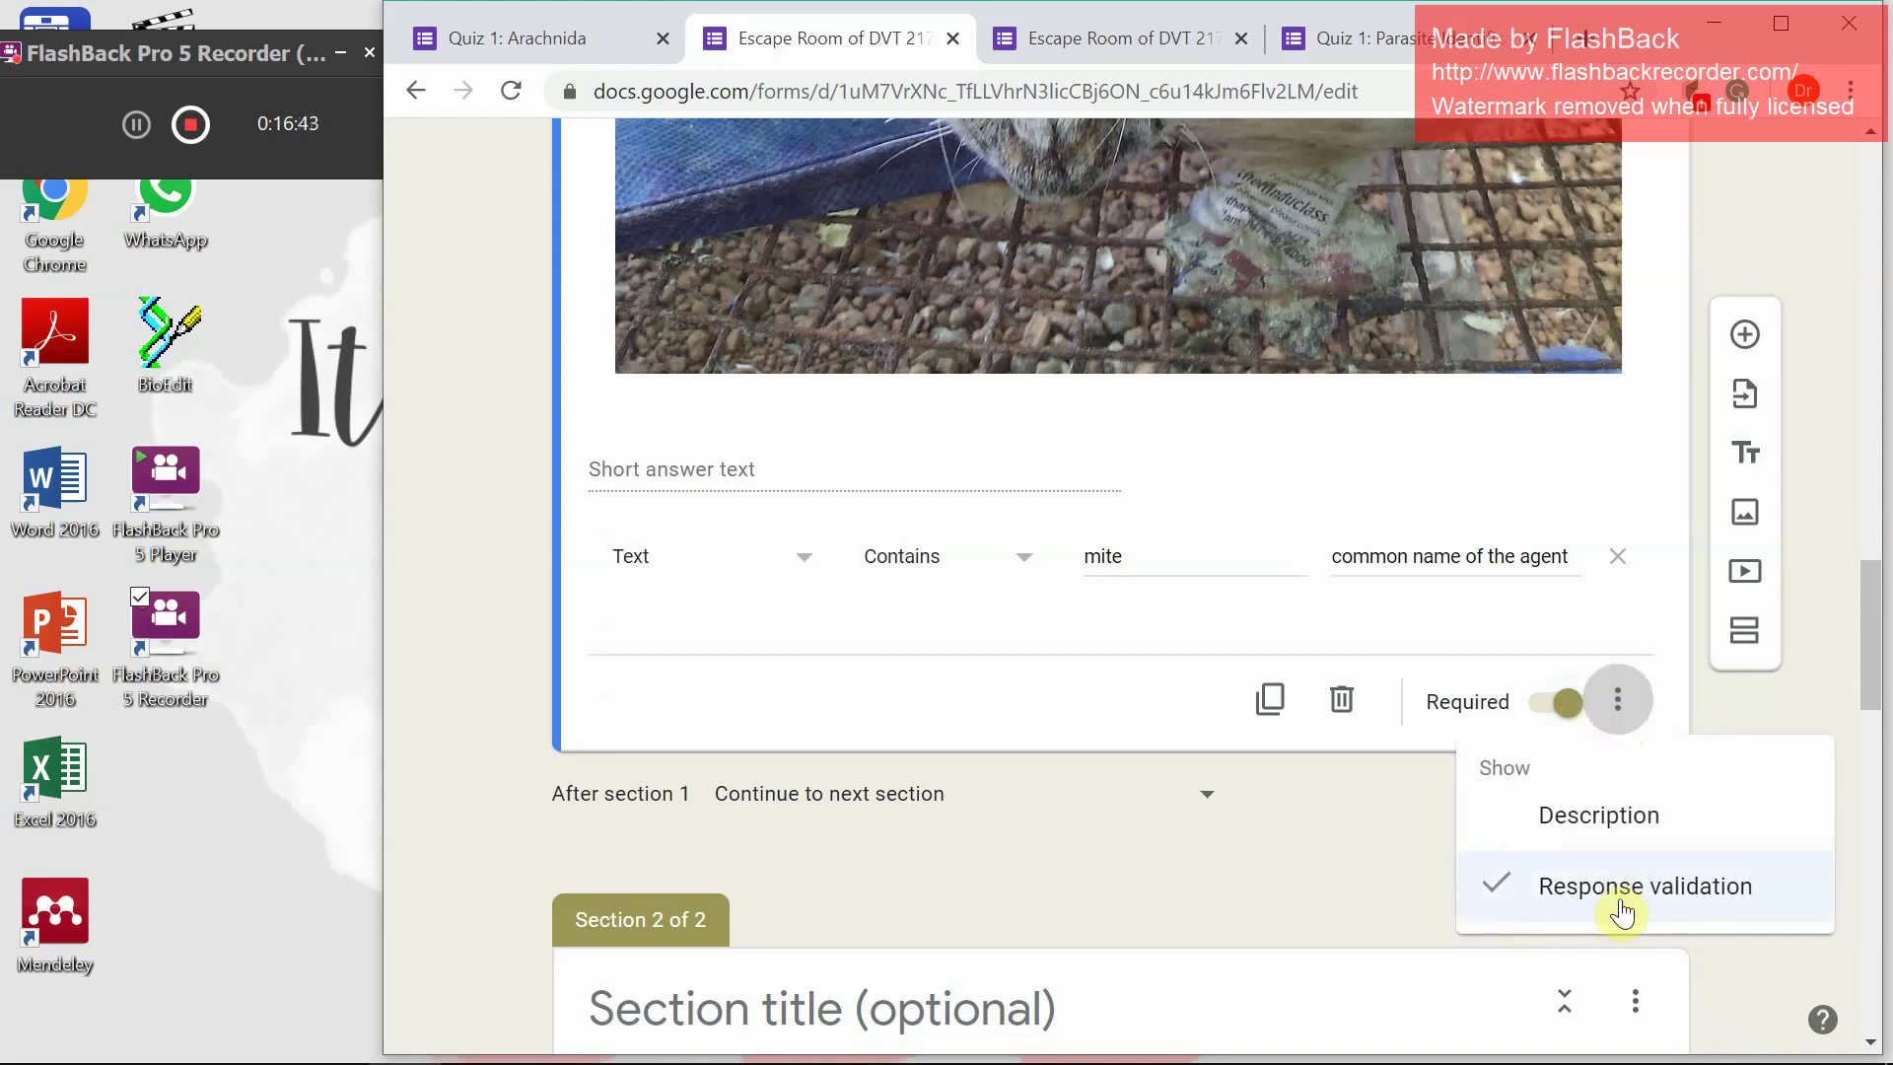
left_click(1620, 897)
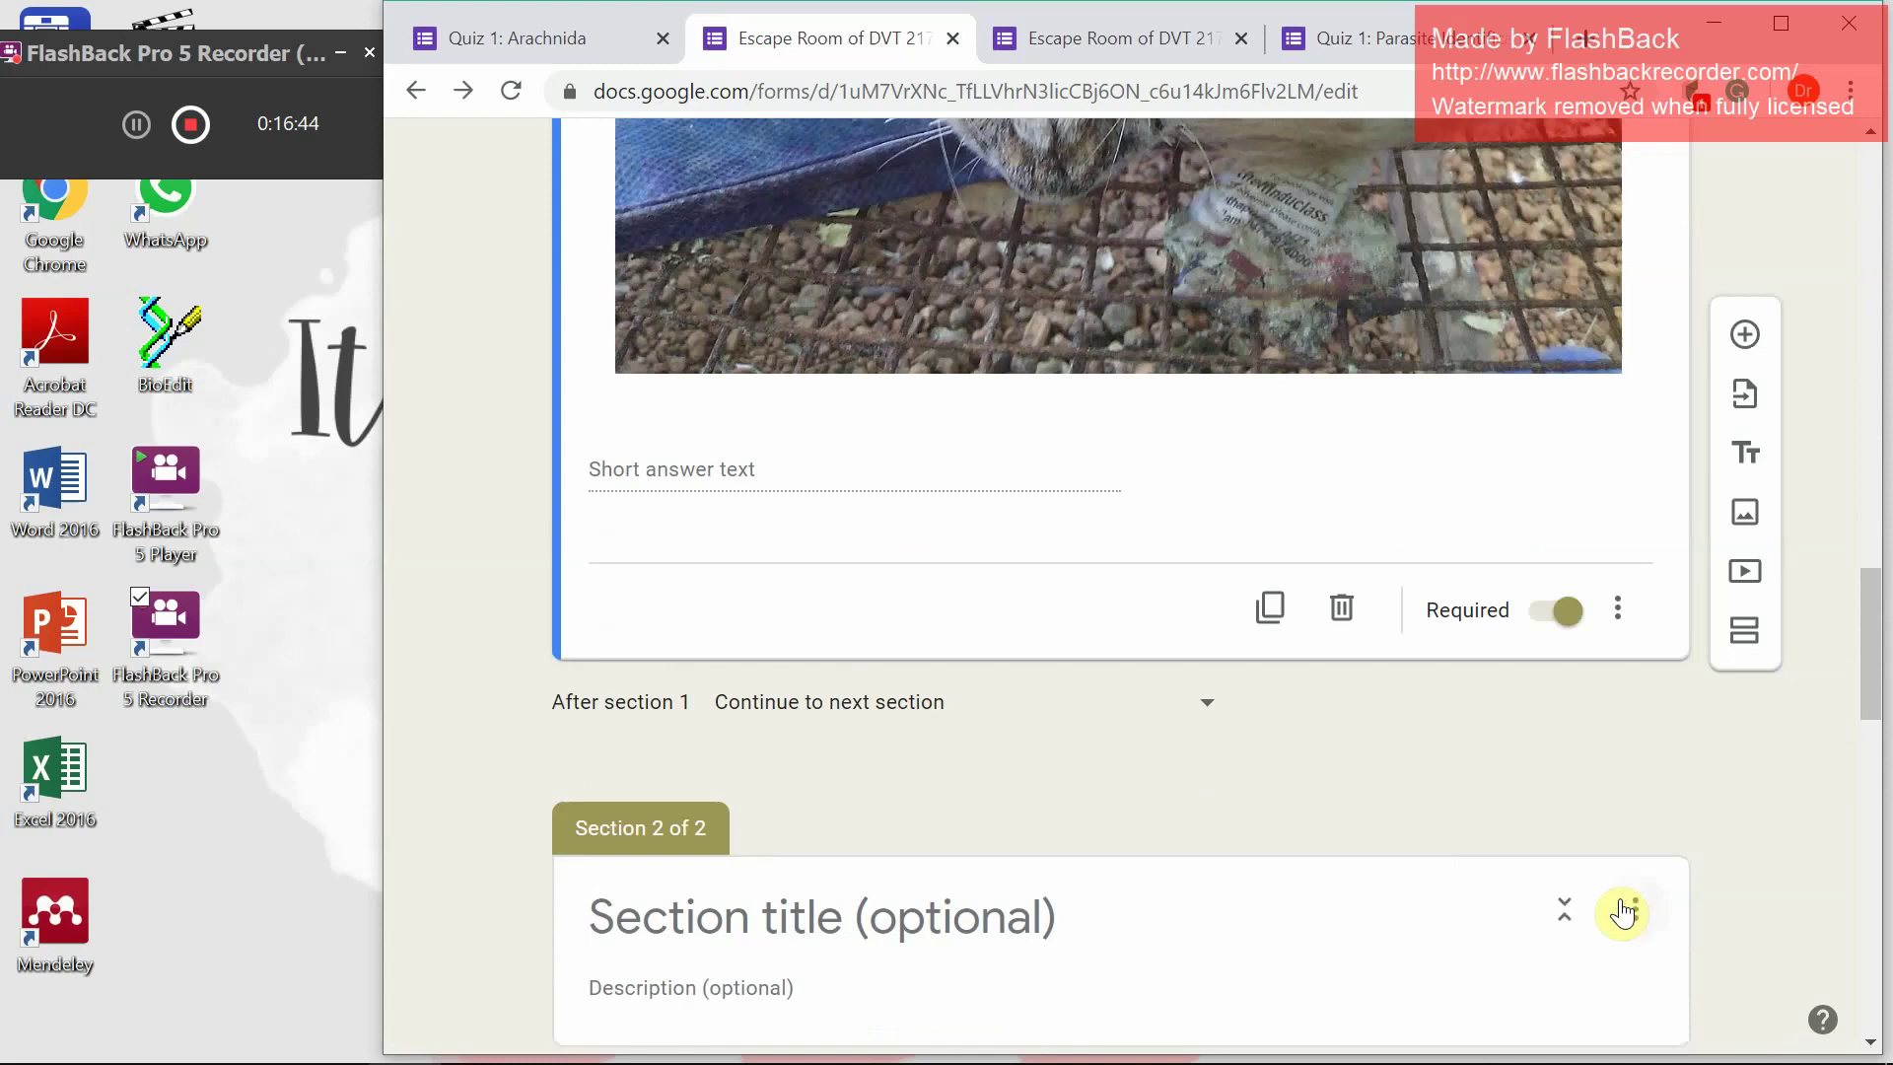
left_click(1617, 608)
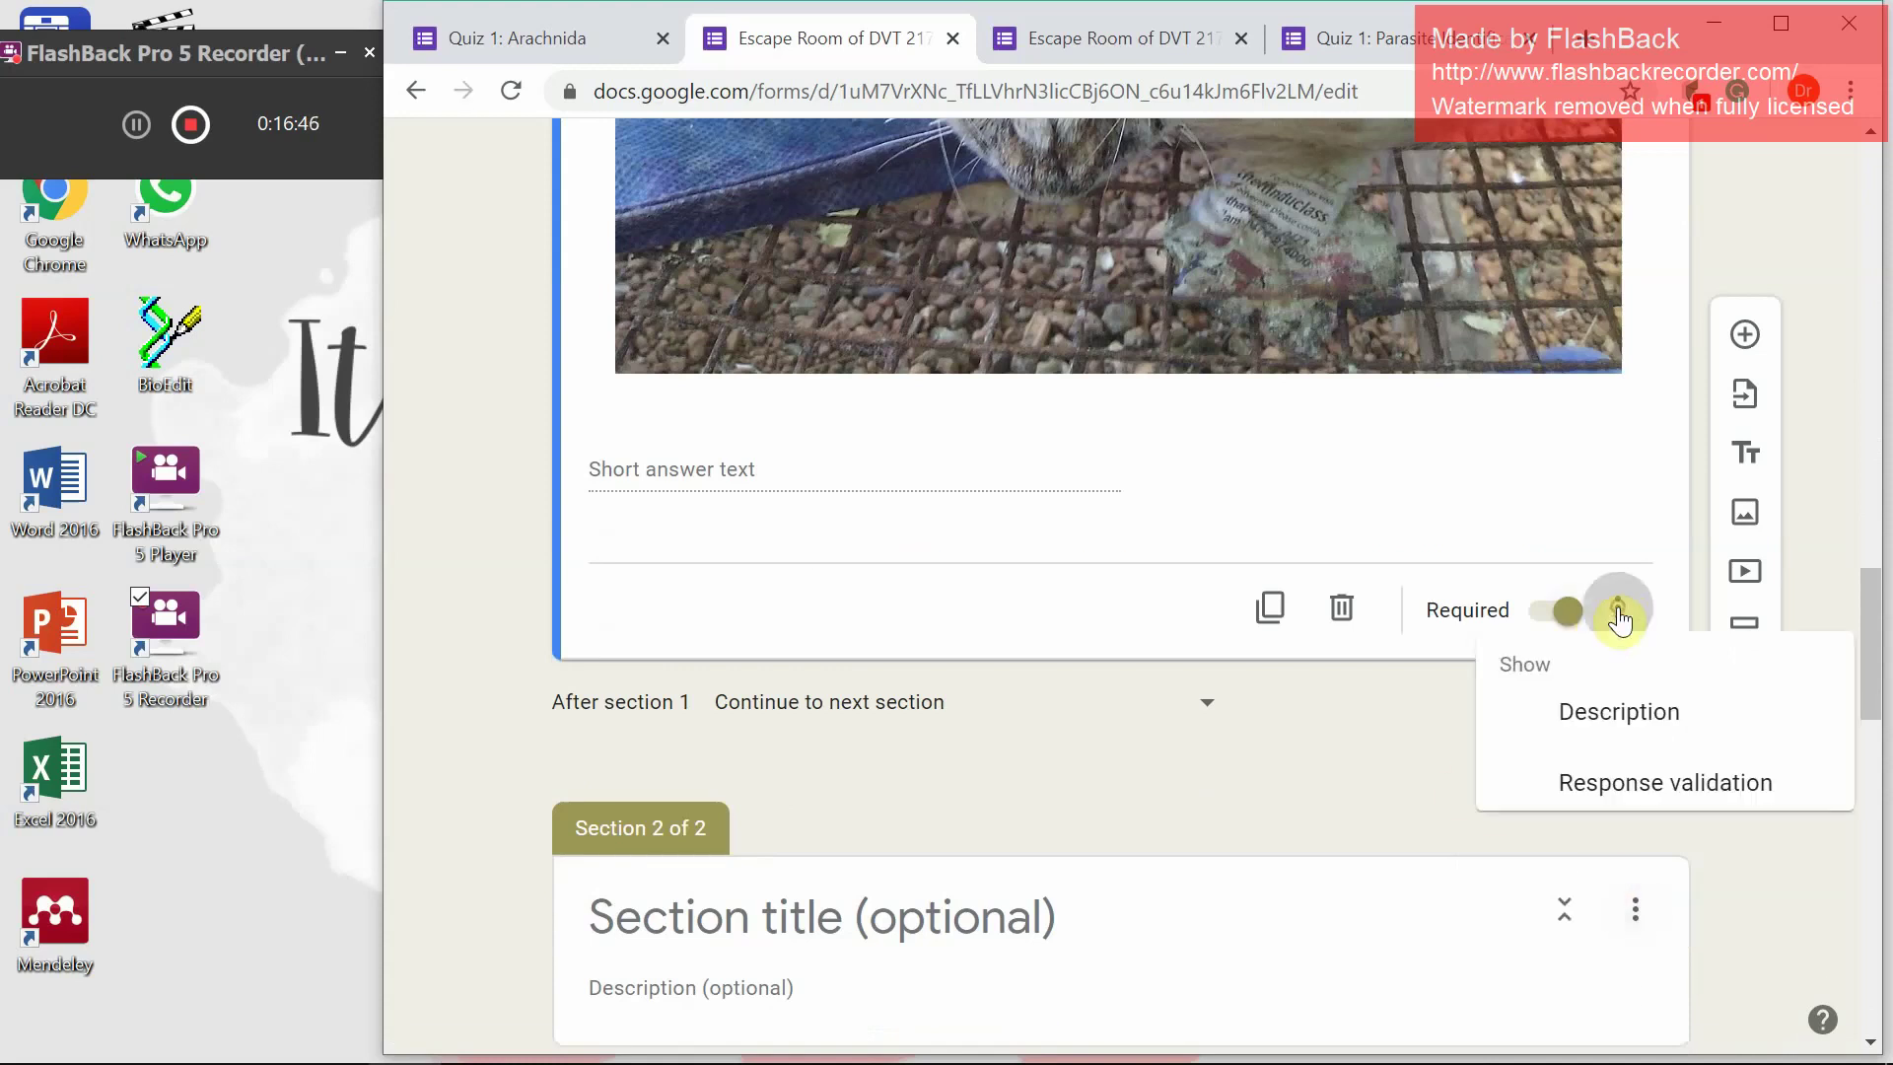
left_click(1640, 802)
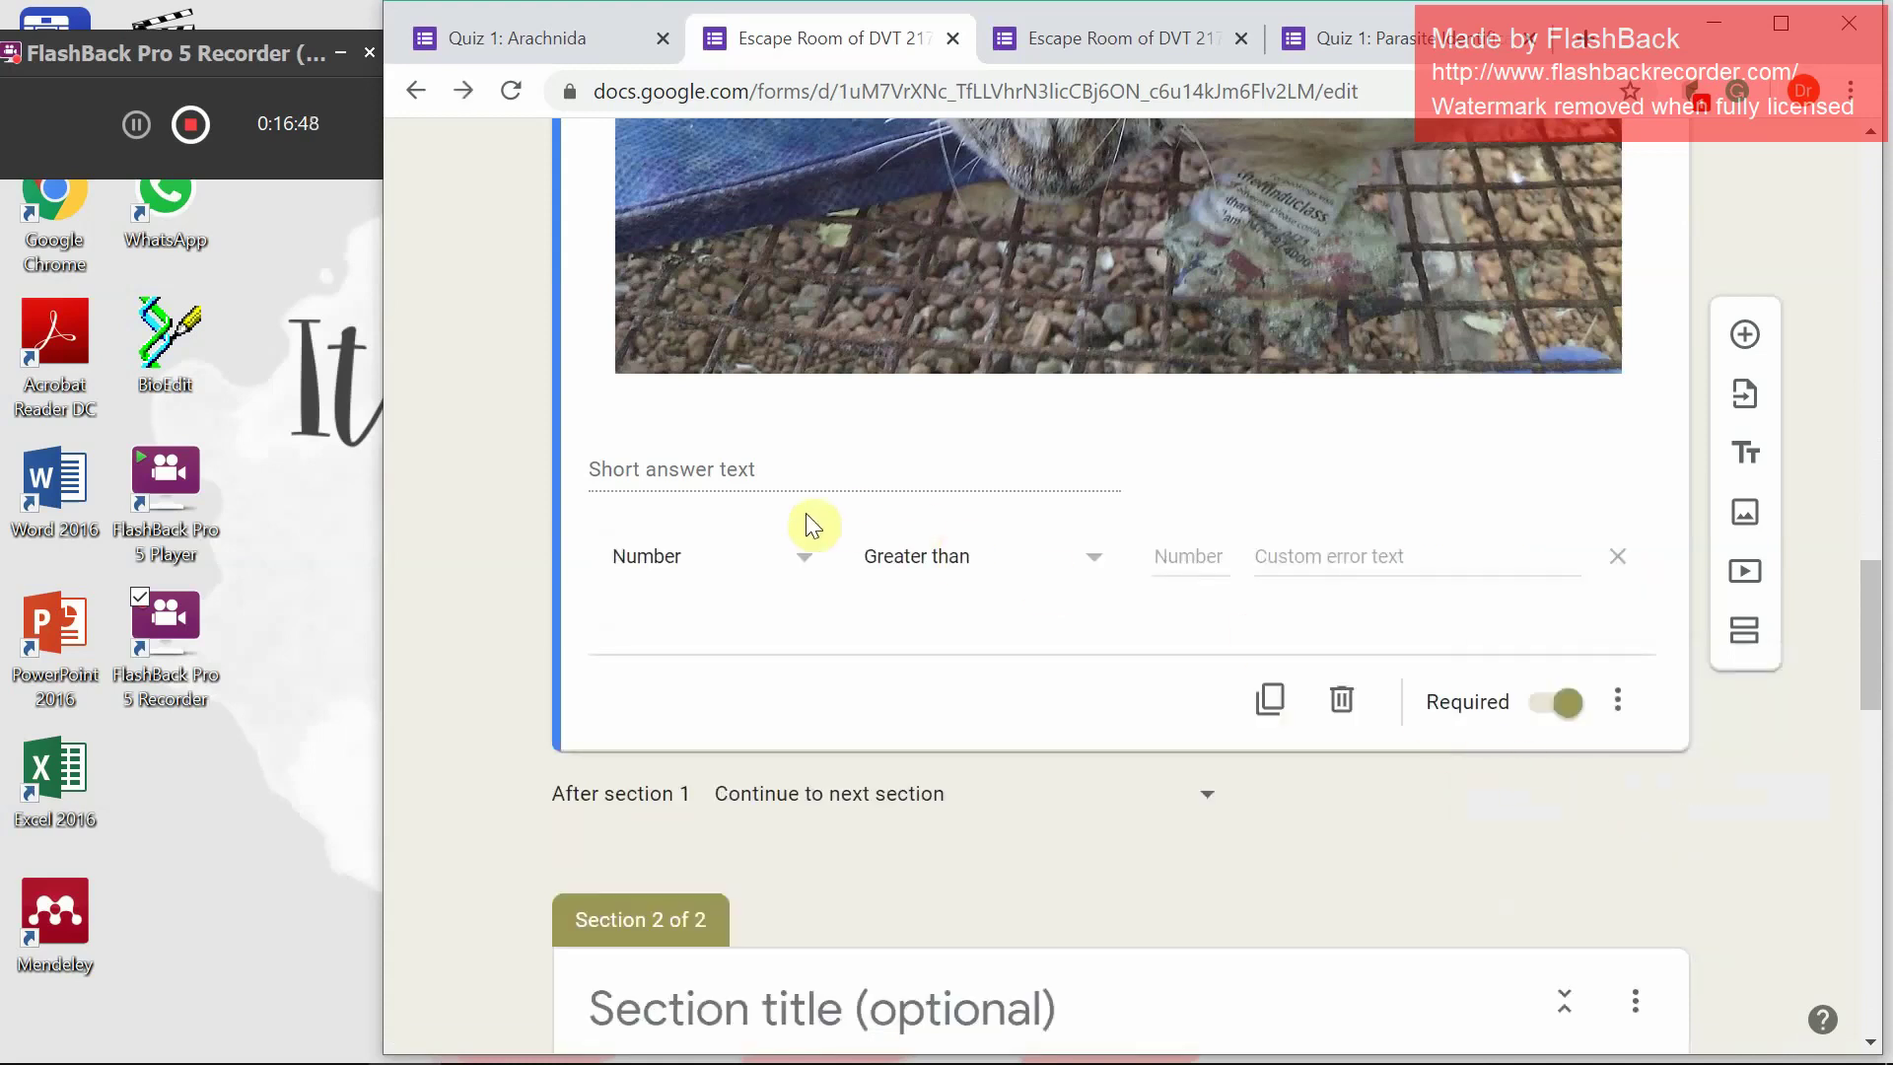
Set the validation rule to Text, Contains "mite", with the custom error text "common name of the agent"
left_click(807, 574)
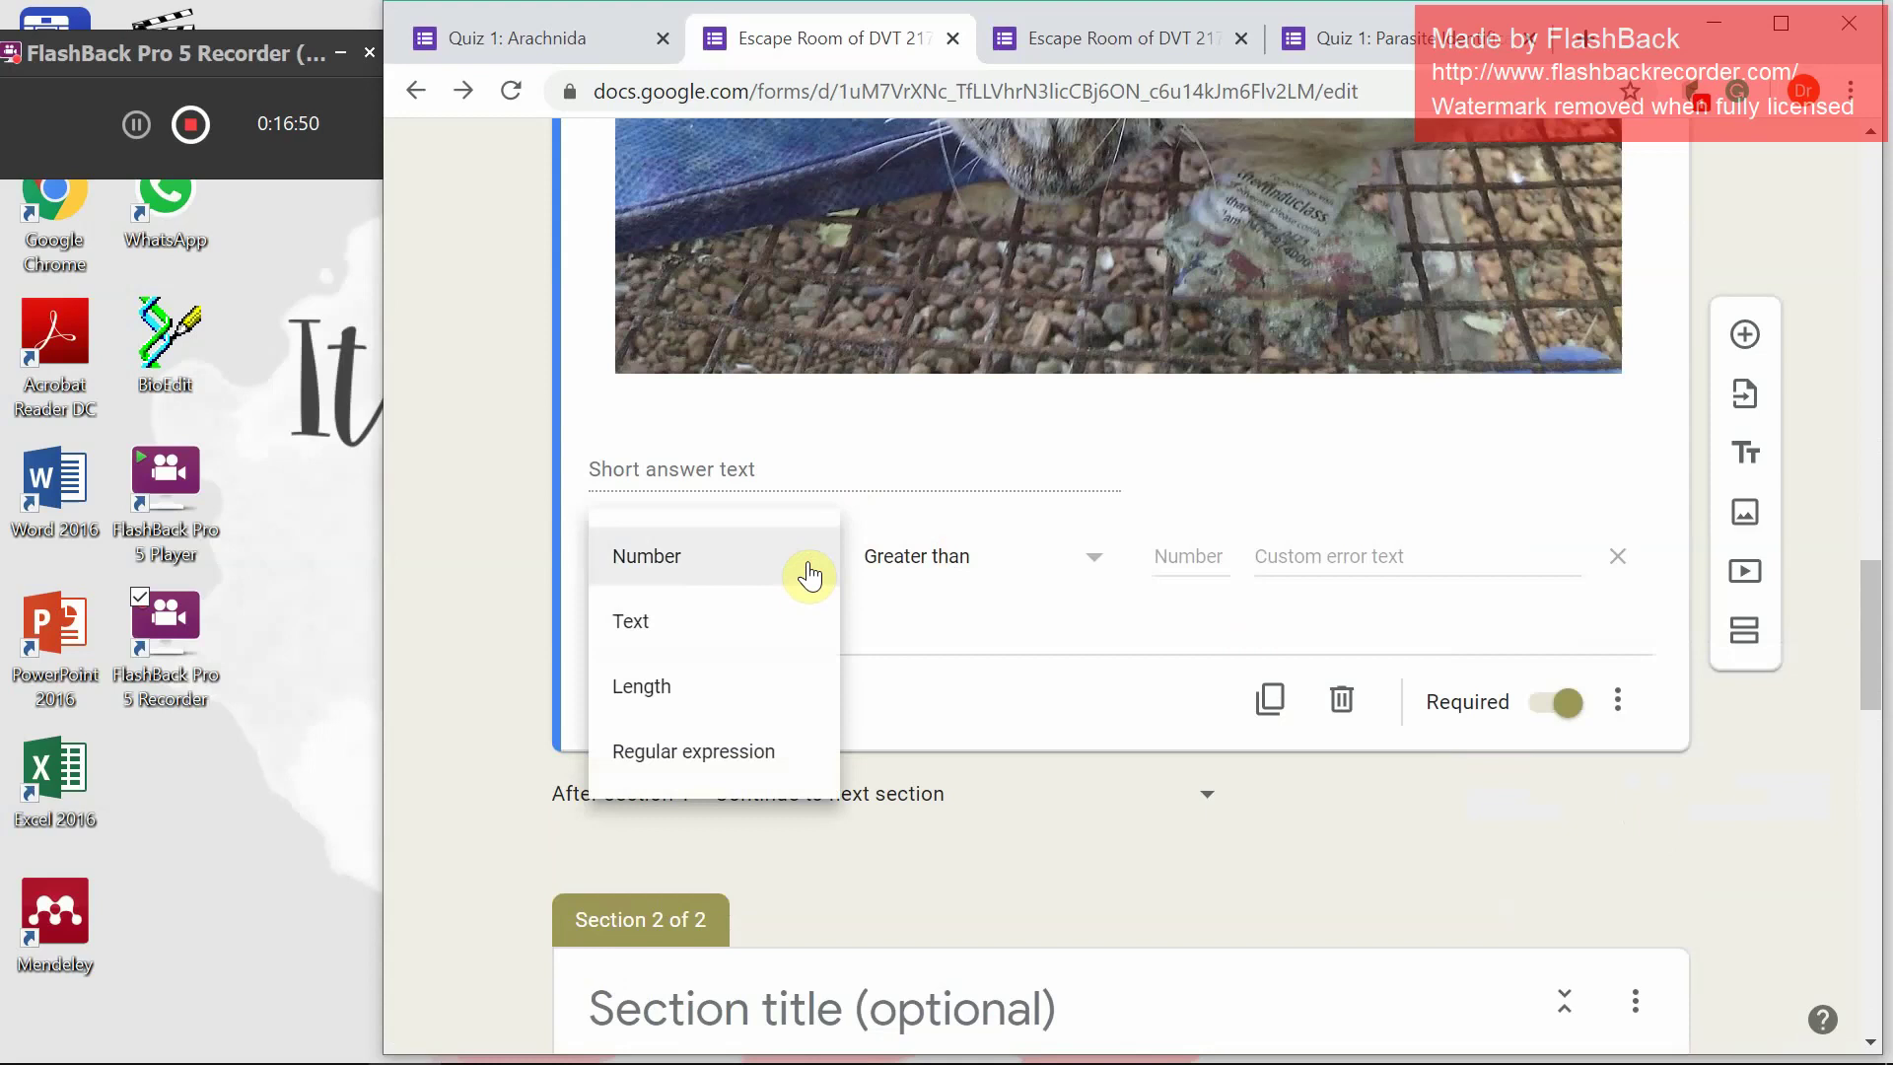
left_click(767, 461)
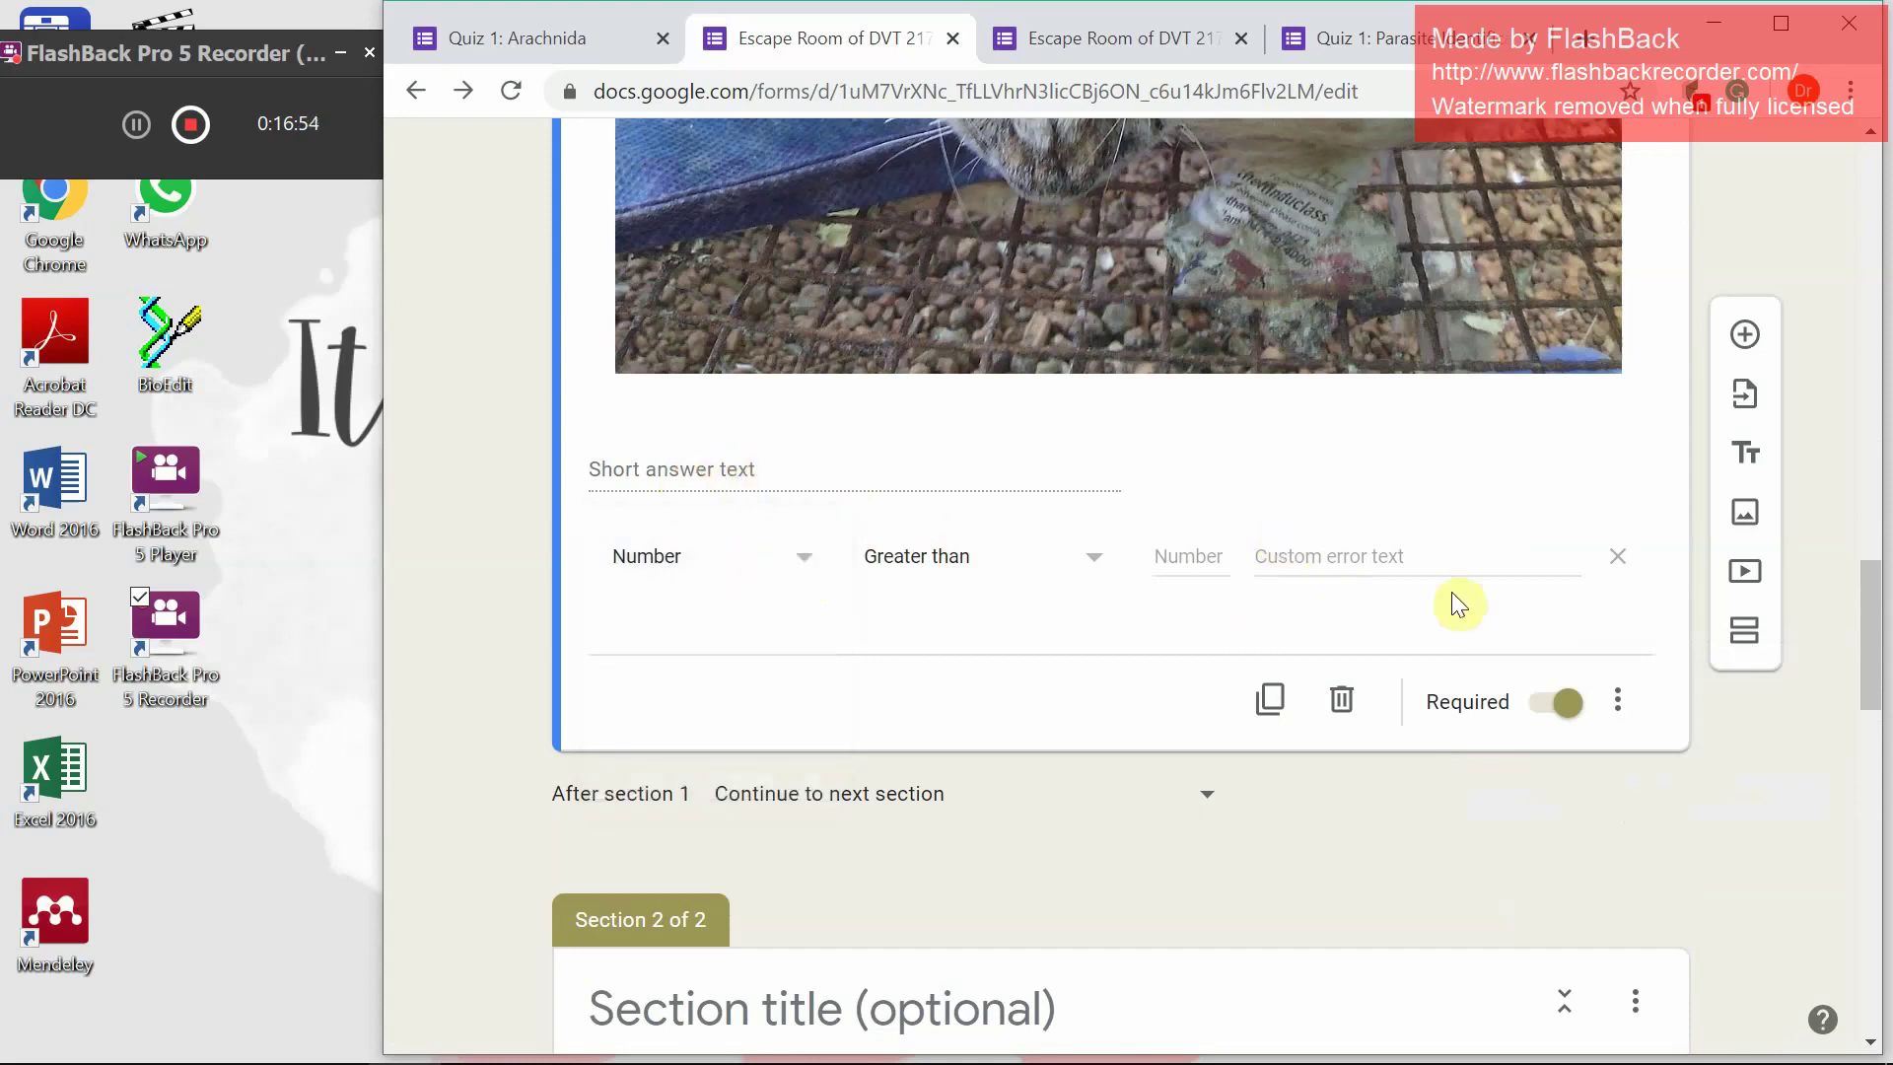
left_click(787, 562)
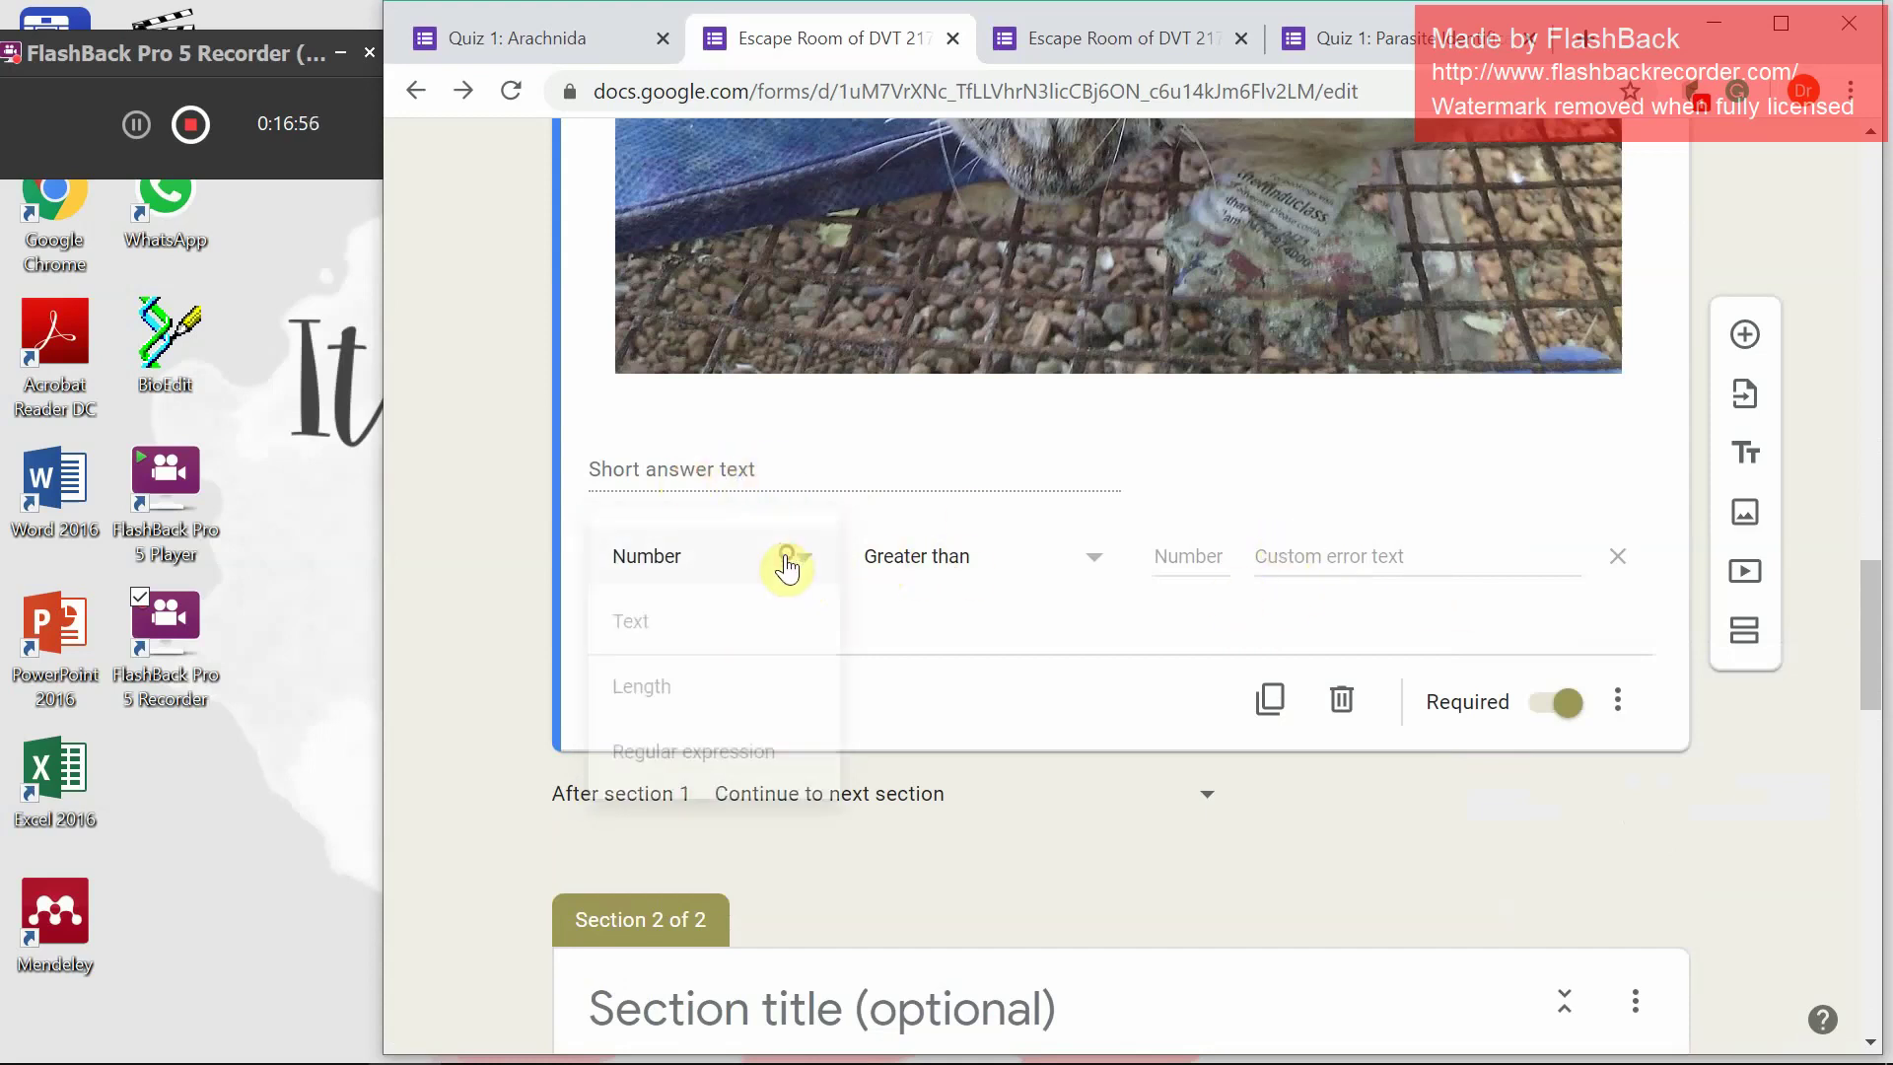
left_click(677, 623)
left_click(1140, 558)
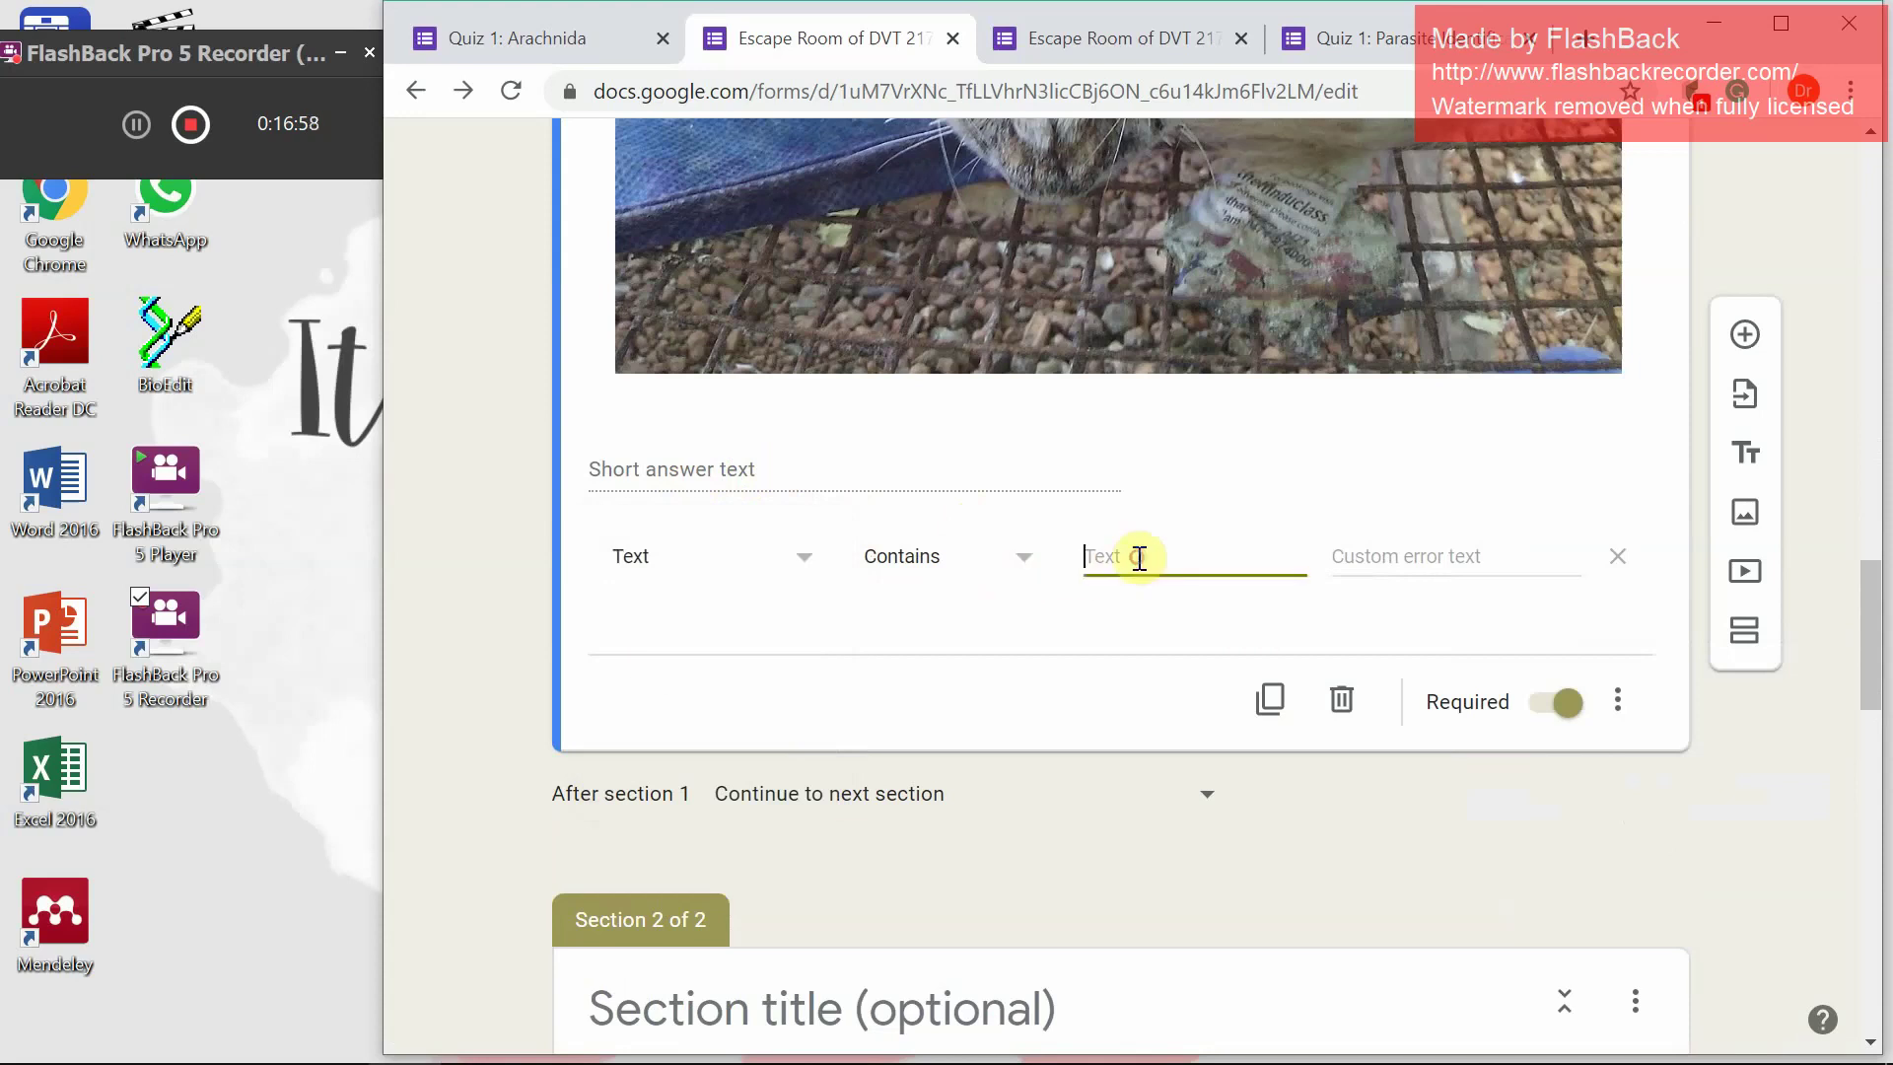
type("mite")
left_click(1388, 566)
type("com")
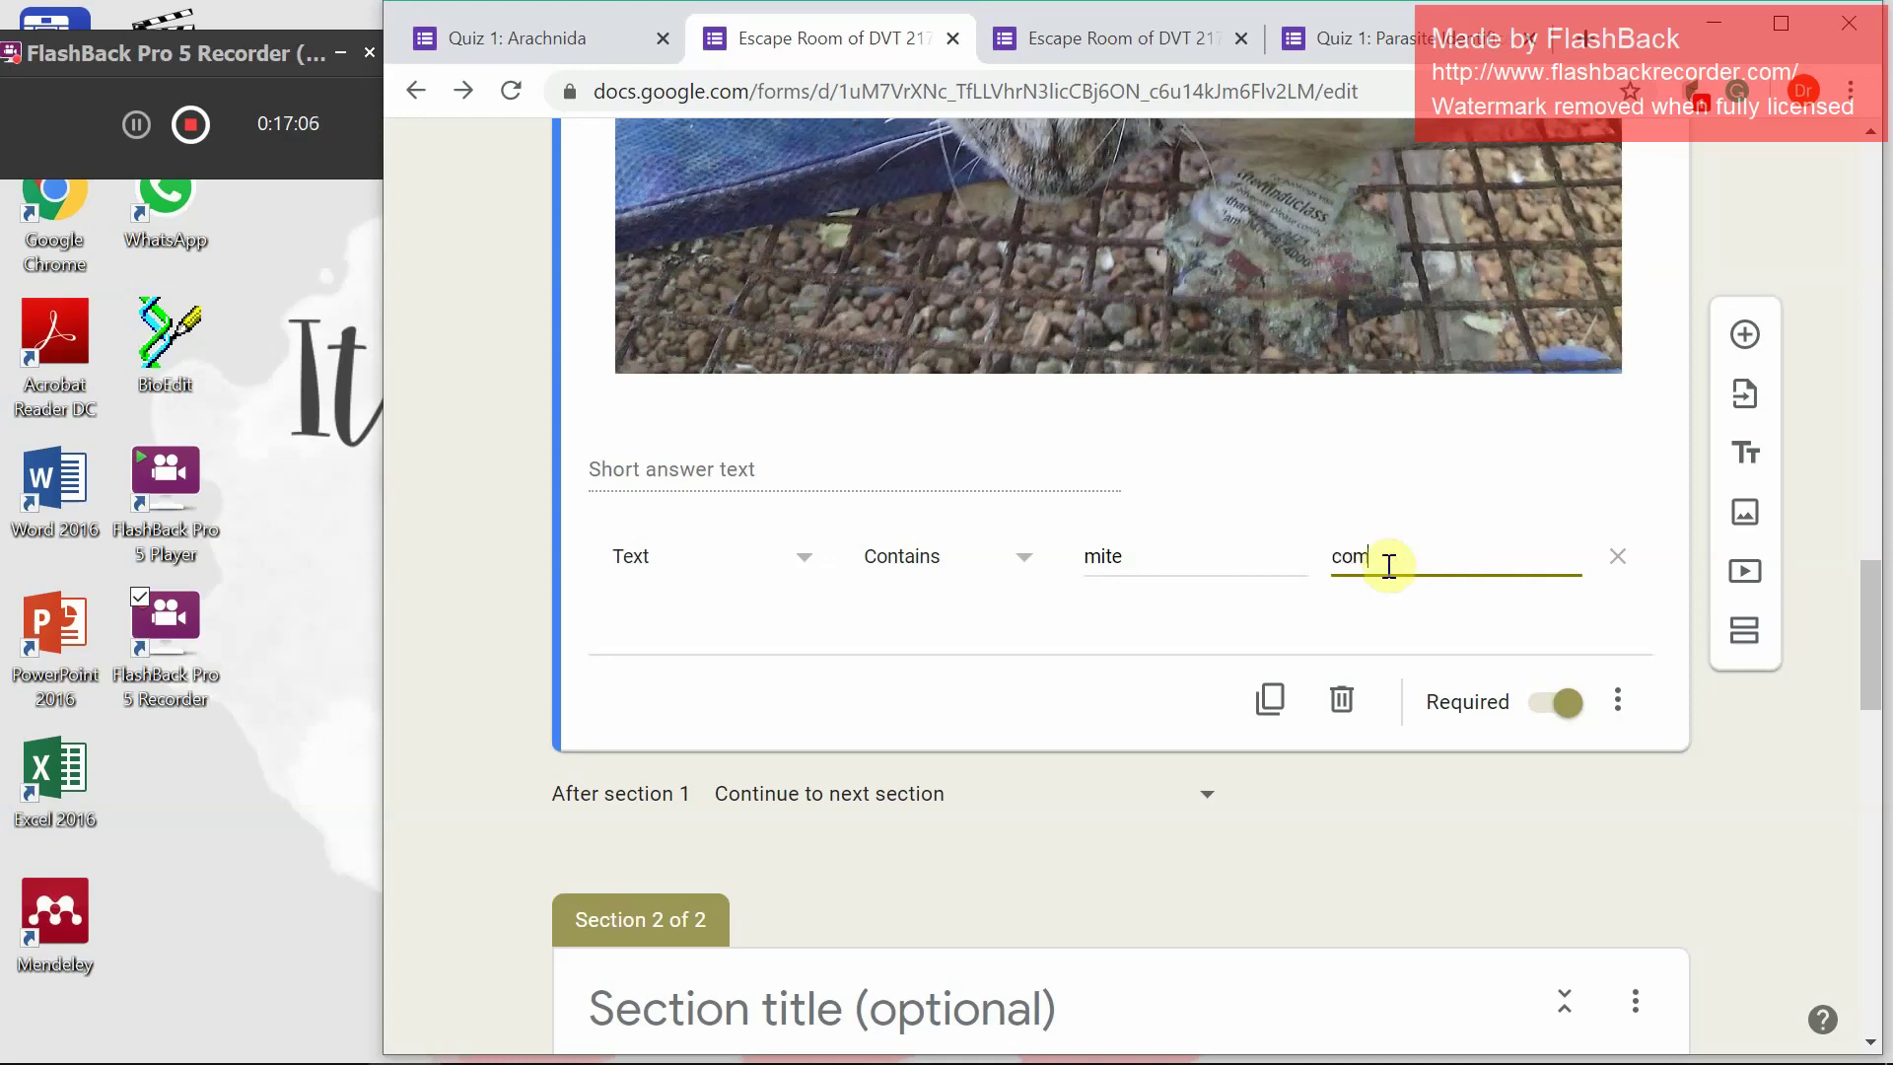
type("mon name of the agent")
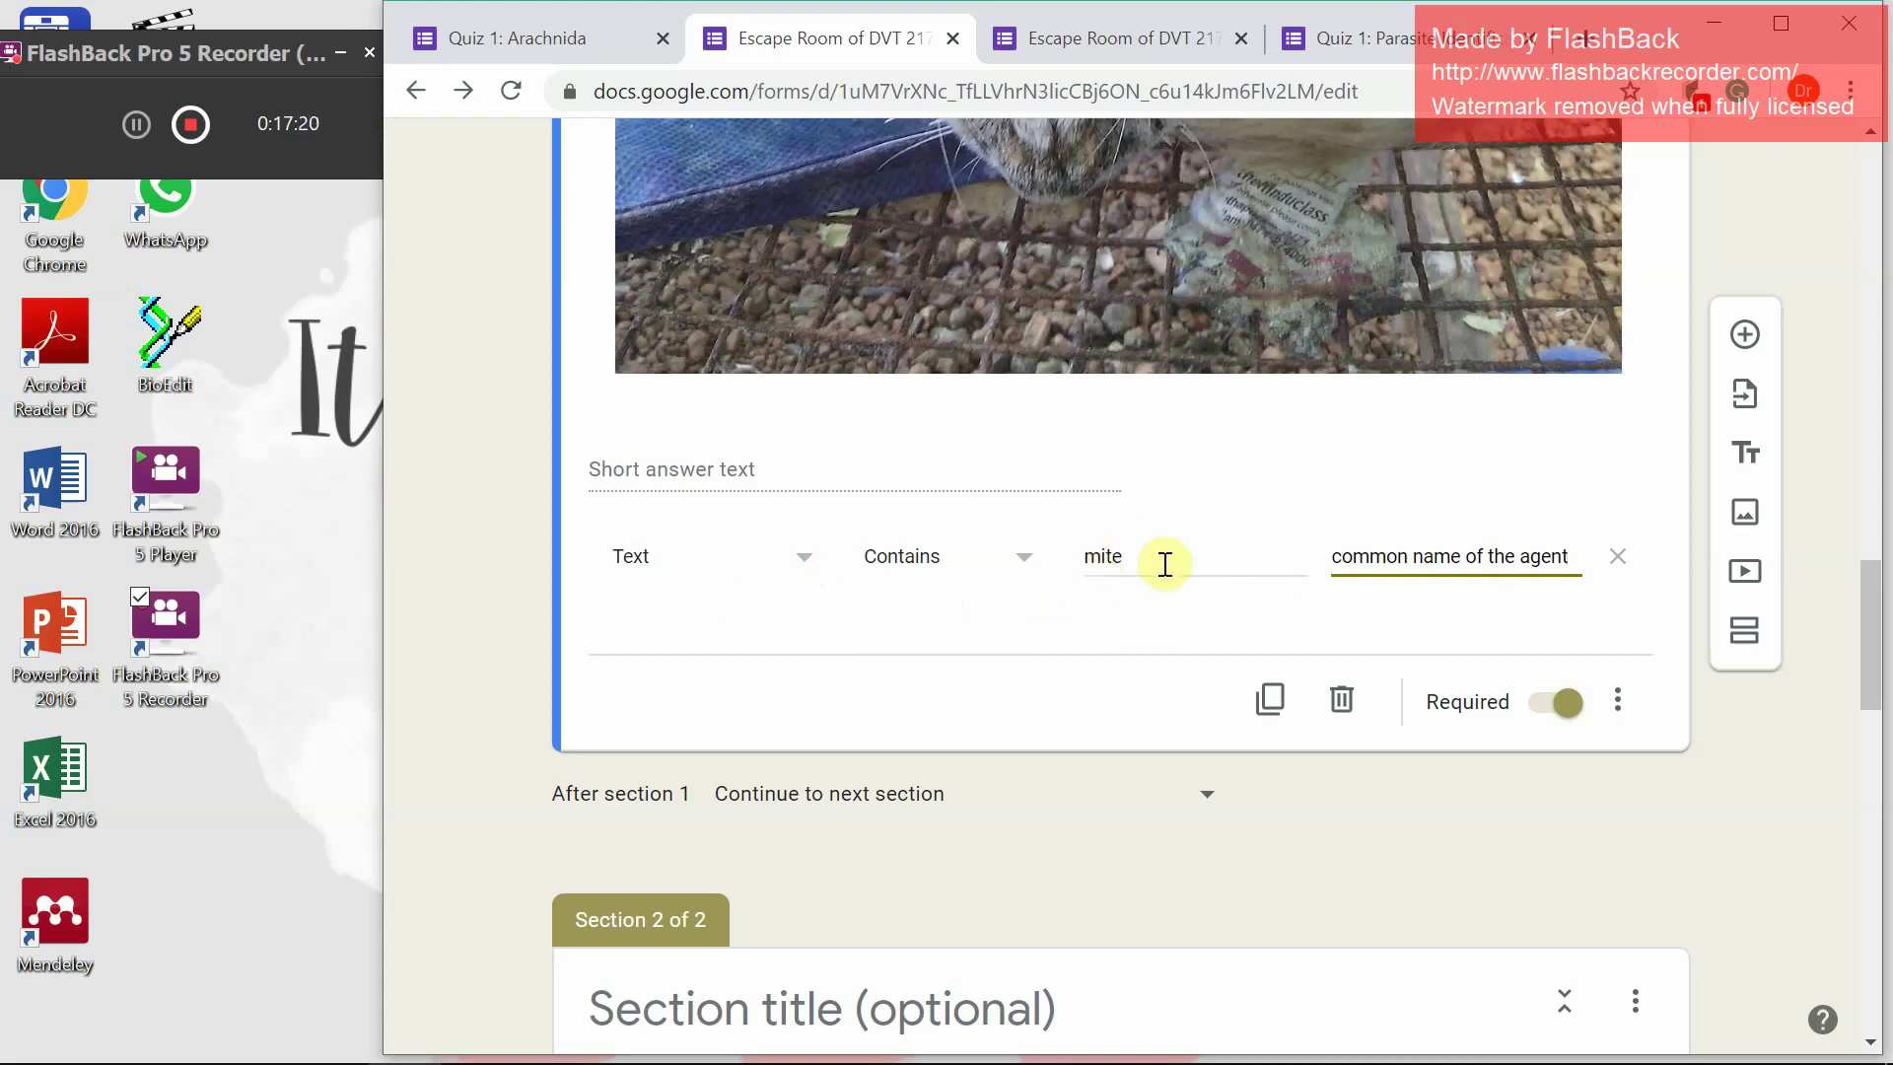
Look over the validated question up to the form's header and close the escape room form editor
scroll(1133, 582, "up", 3)
scroll(1133, 587, "down", 1)
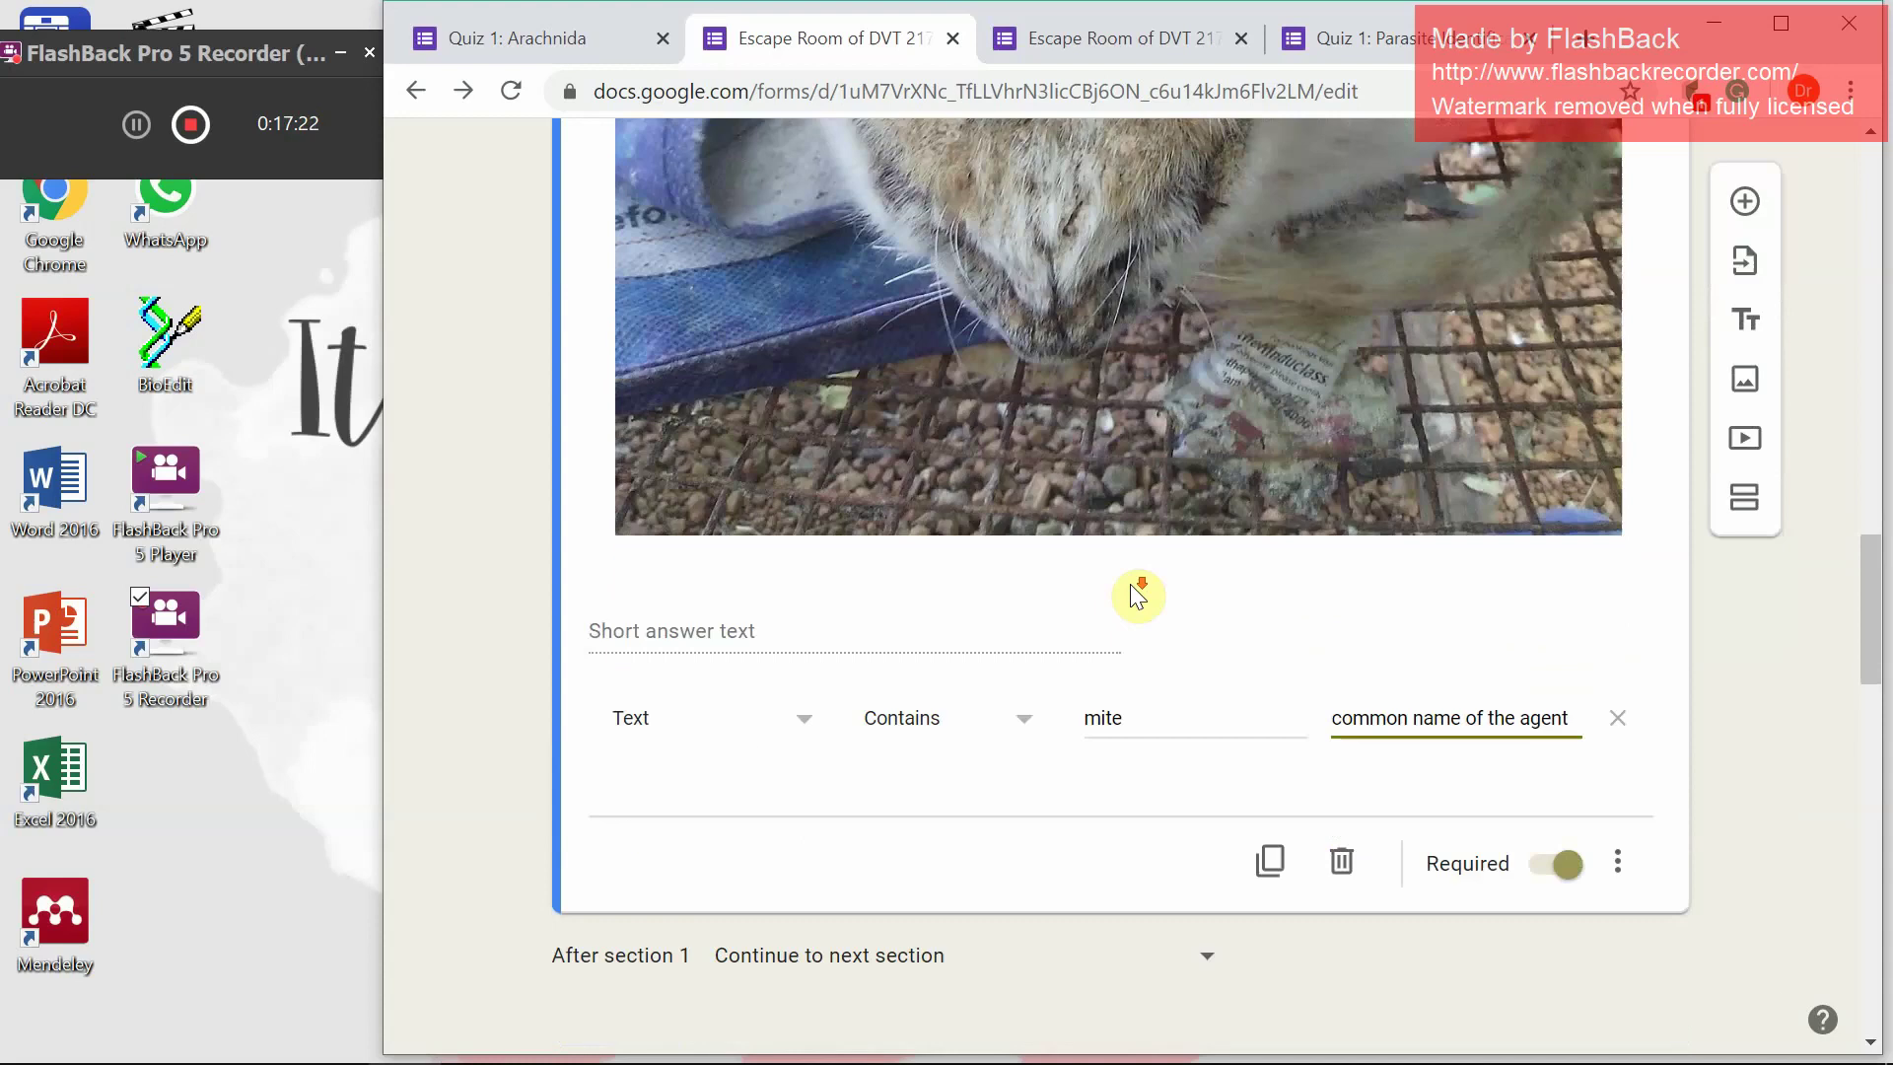
scroll(1130, 583, "down", 2)
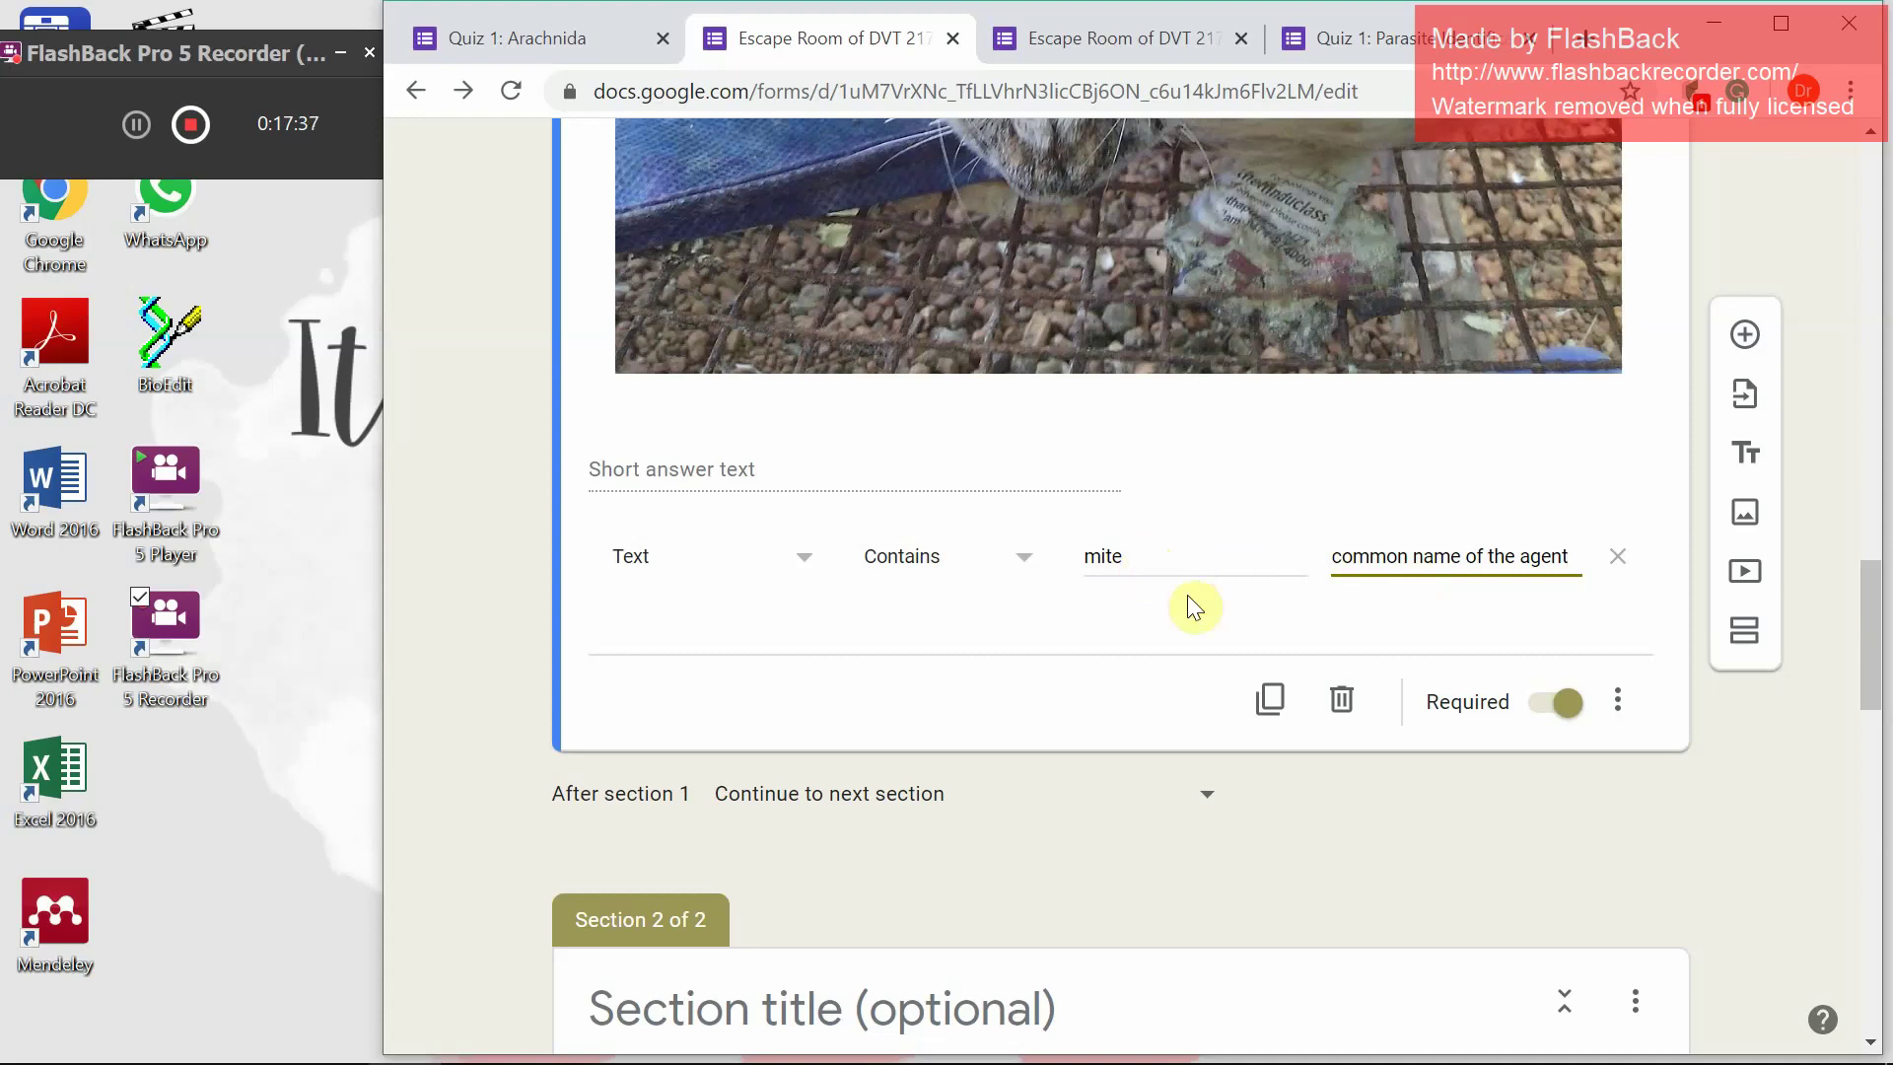
scroll(1236, 581, "up", 8)
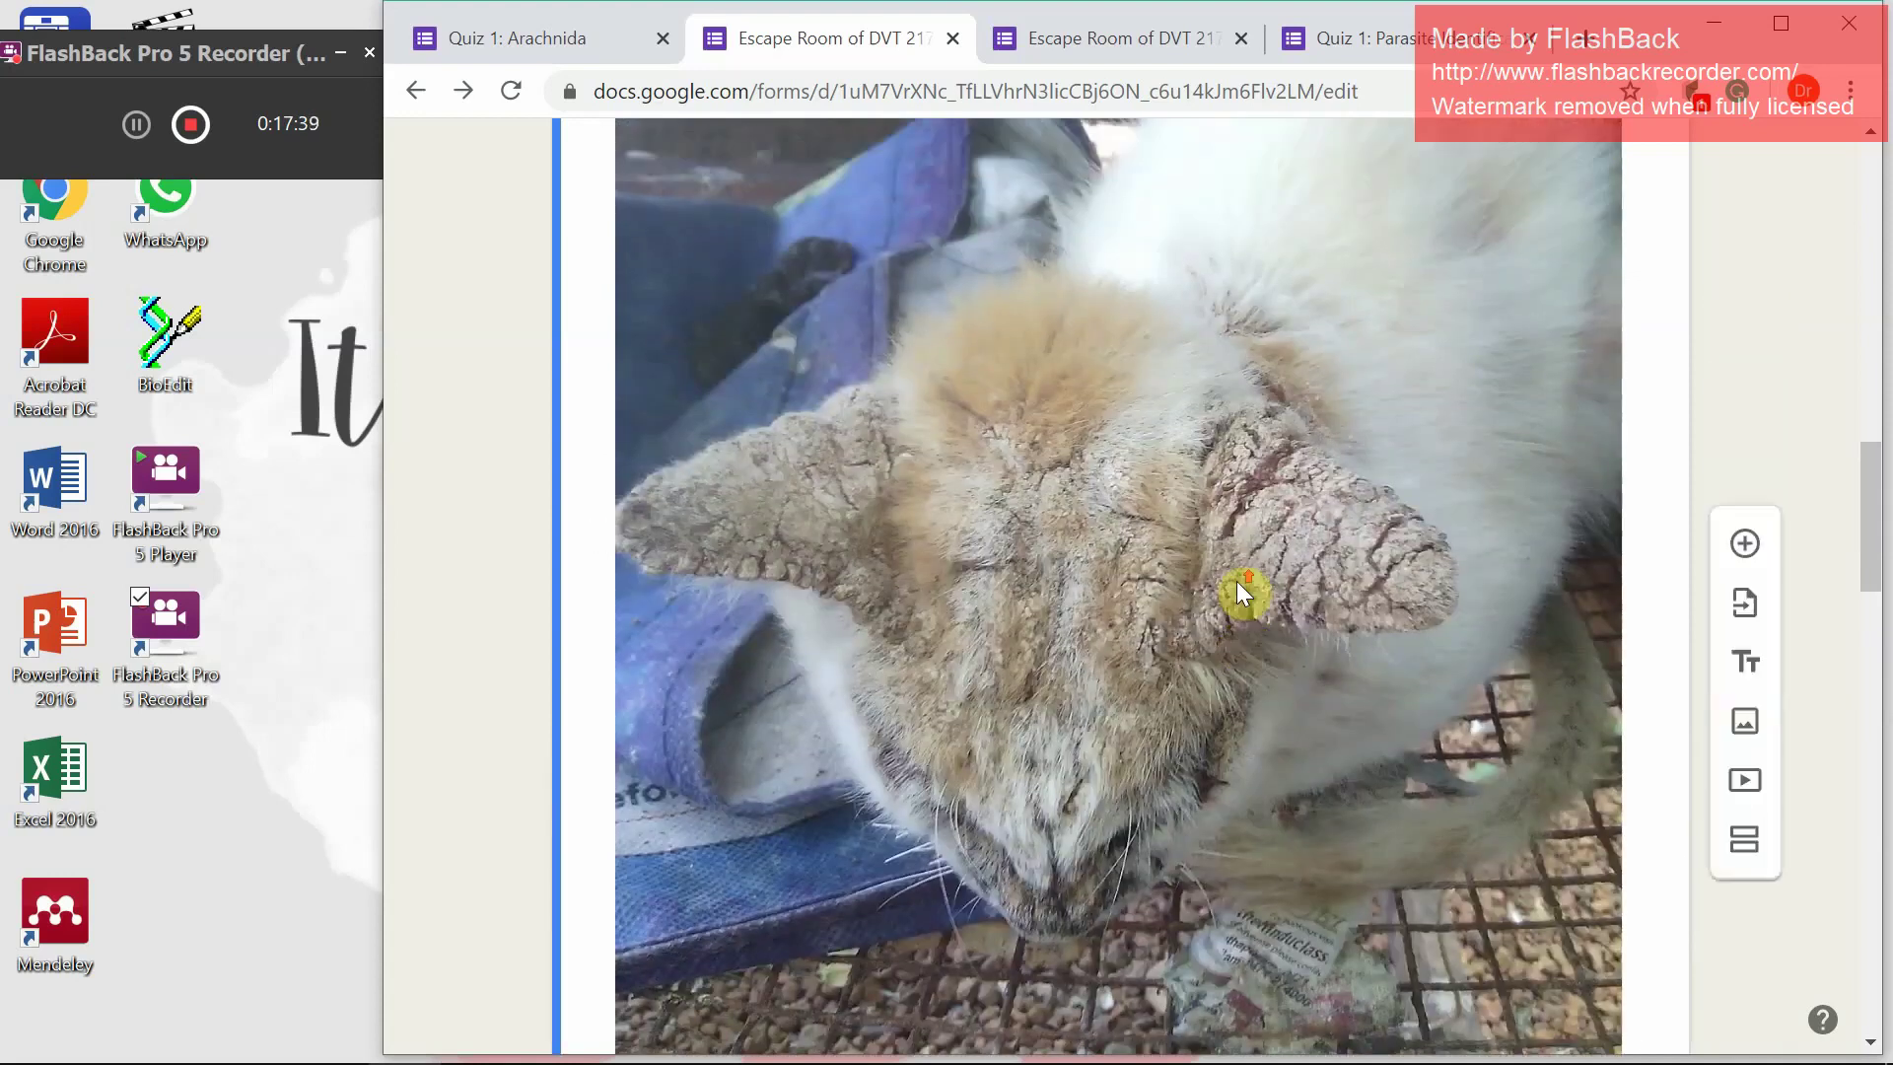
scroll(1236, 582, "up", 15)
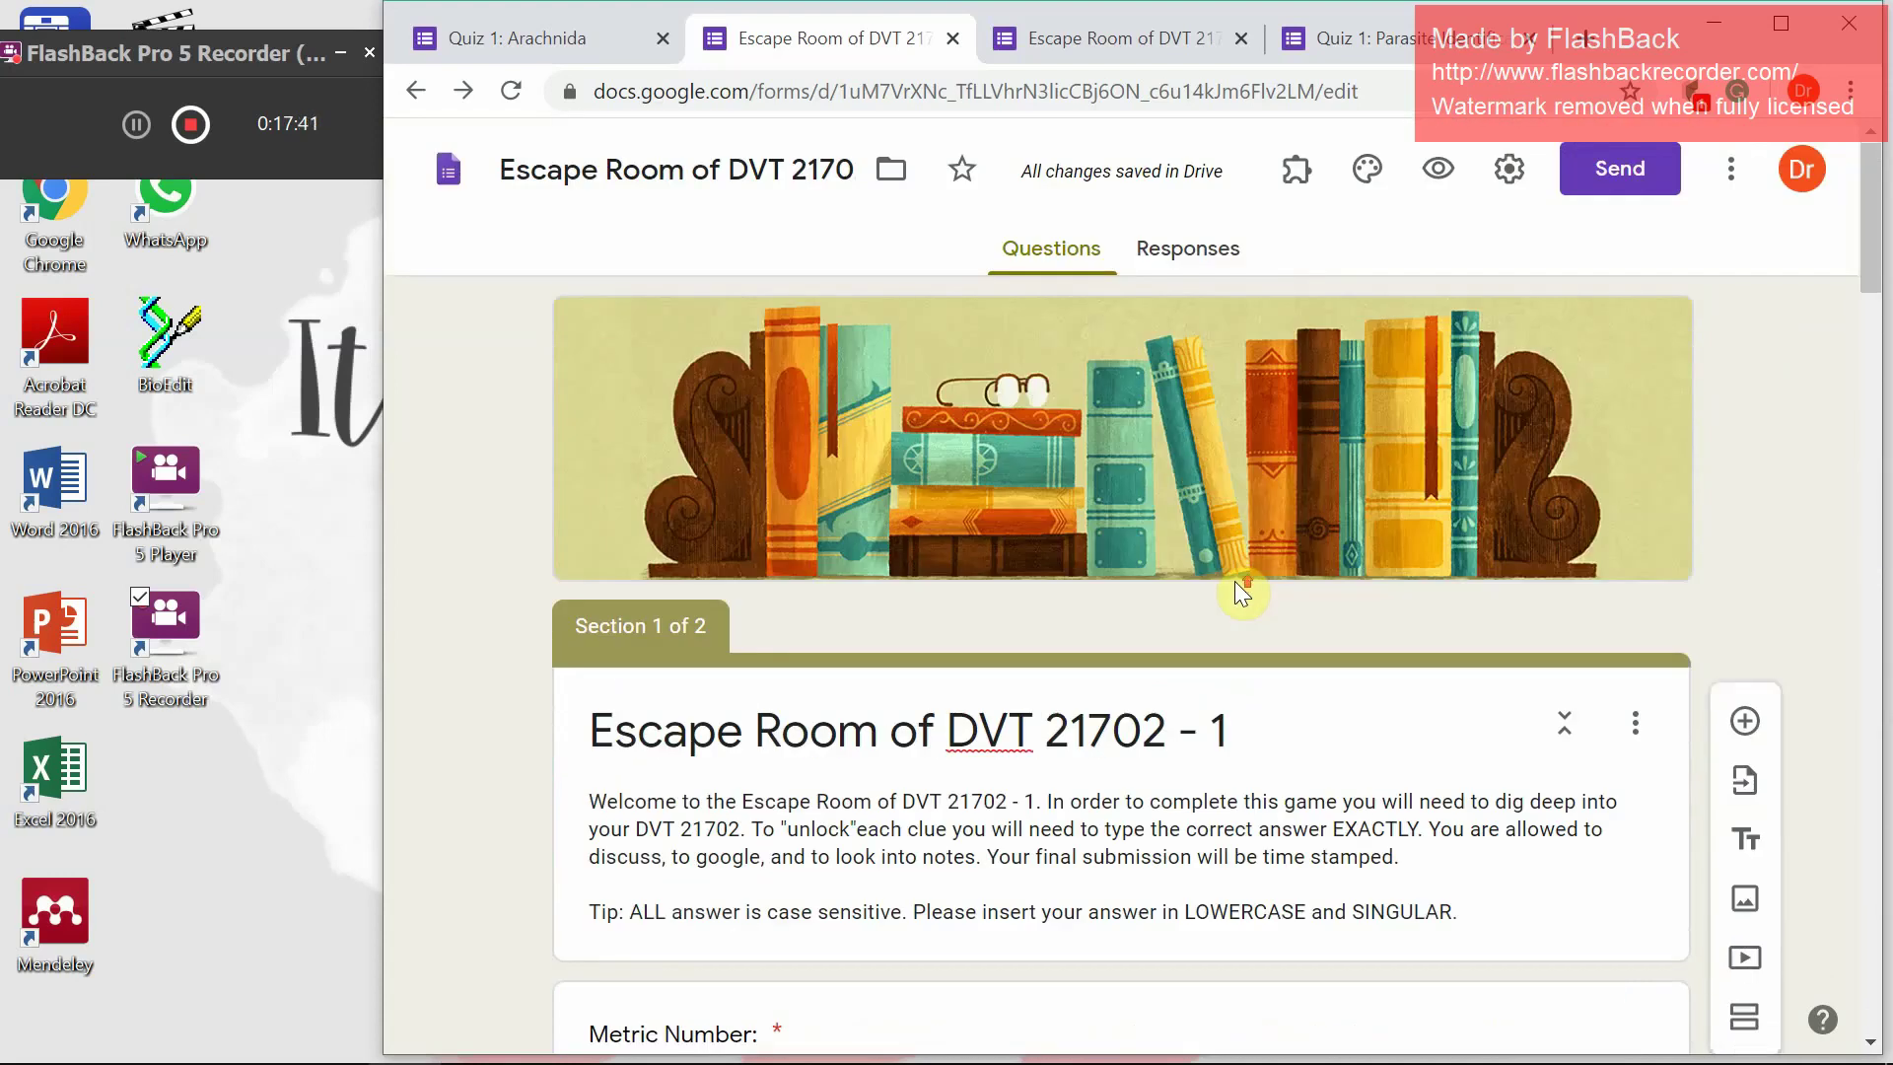
left_click(948, 48)
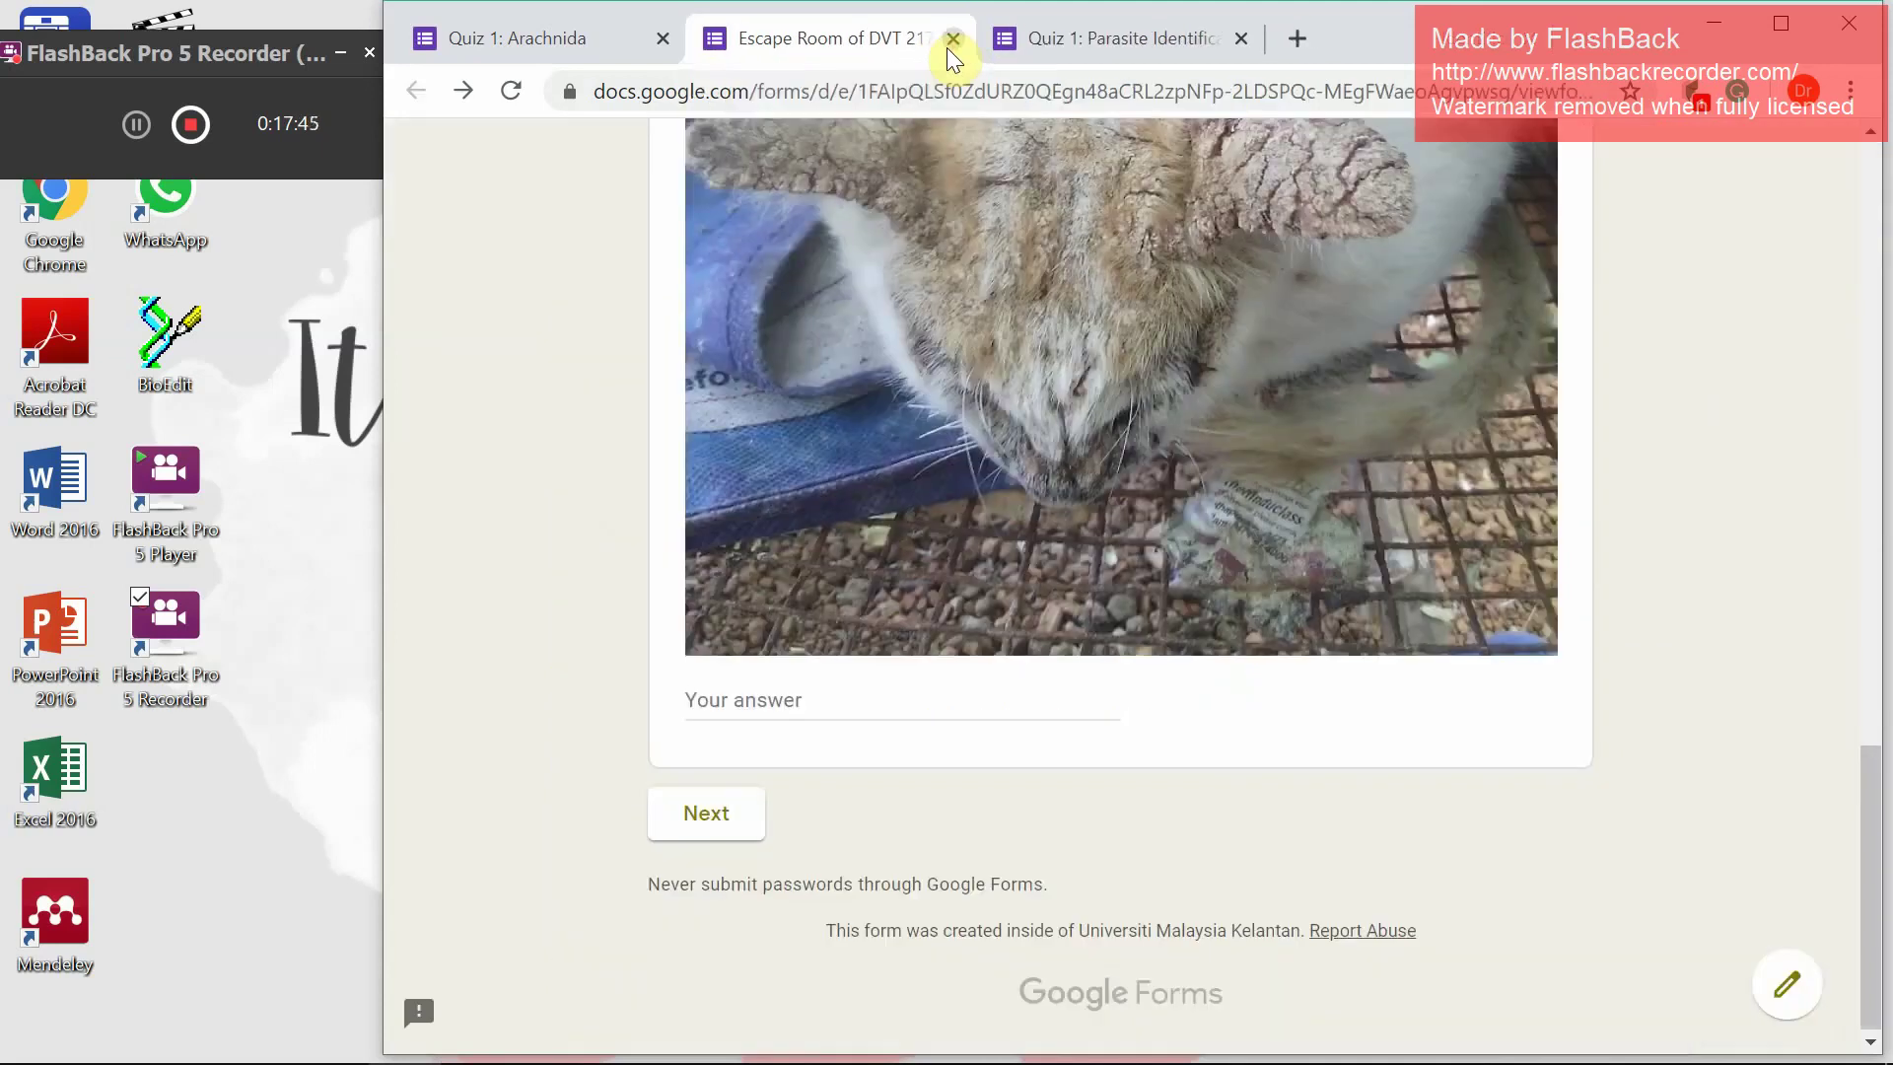